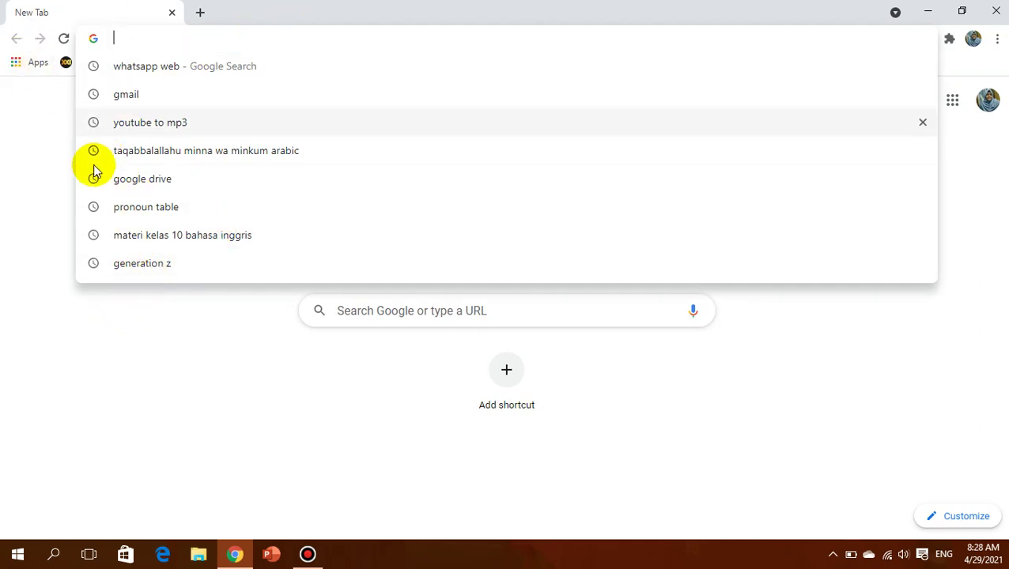
# Search Google for "quizzes teacher" and open the "teachers | Fun Quiz - Quizizz" result
pyautogui.write('quiz')
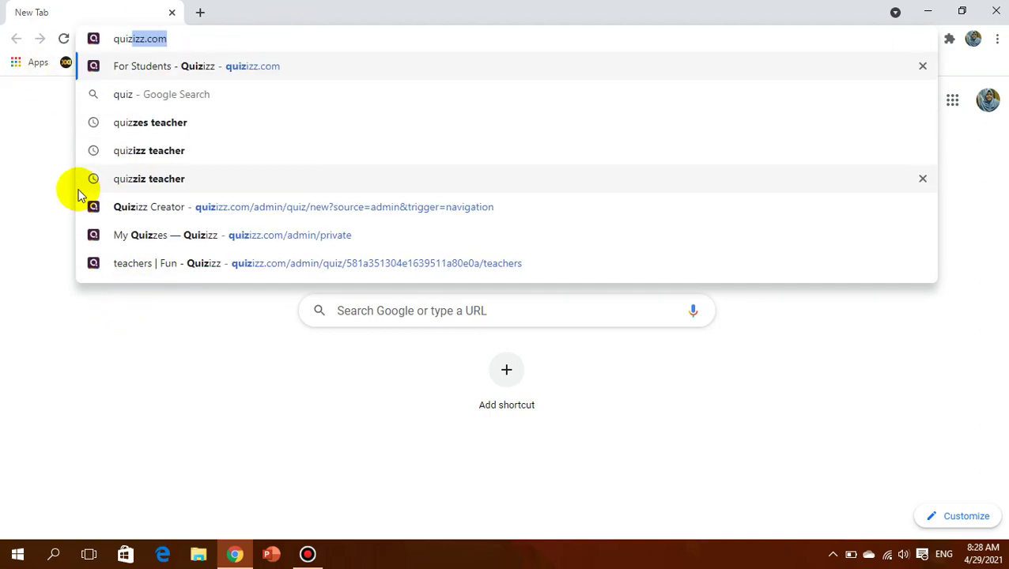
pyautogui.write('ze')
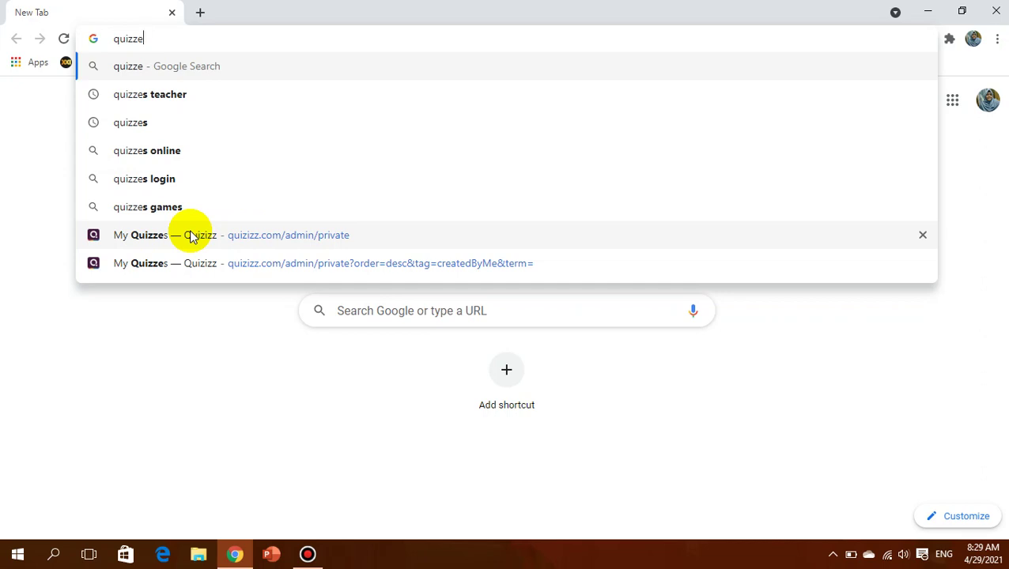
pyautogui.click(166, 95)
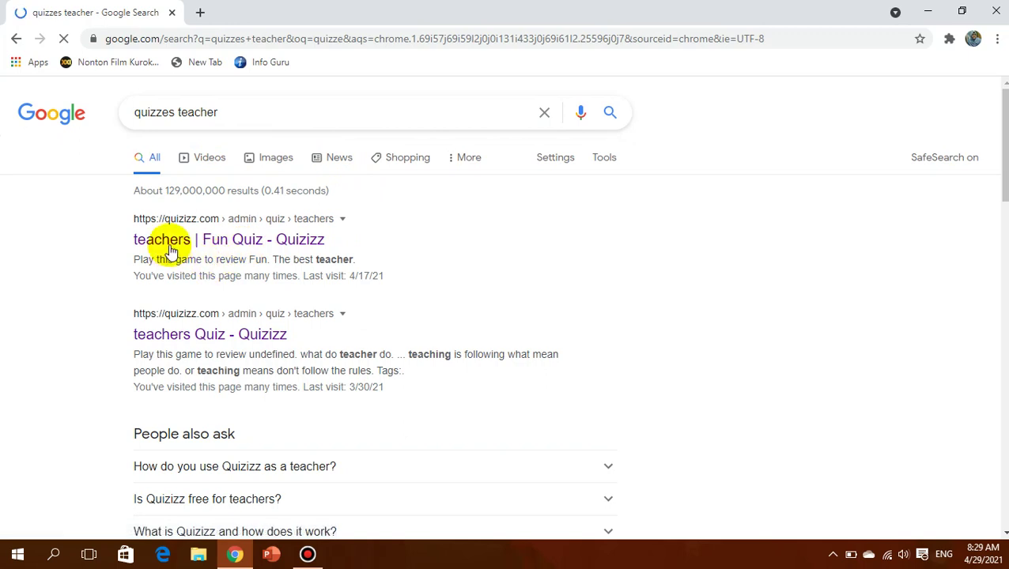
pyautogui.click(198, 245)
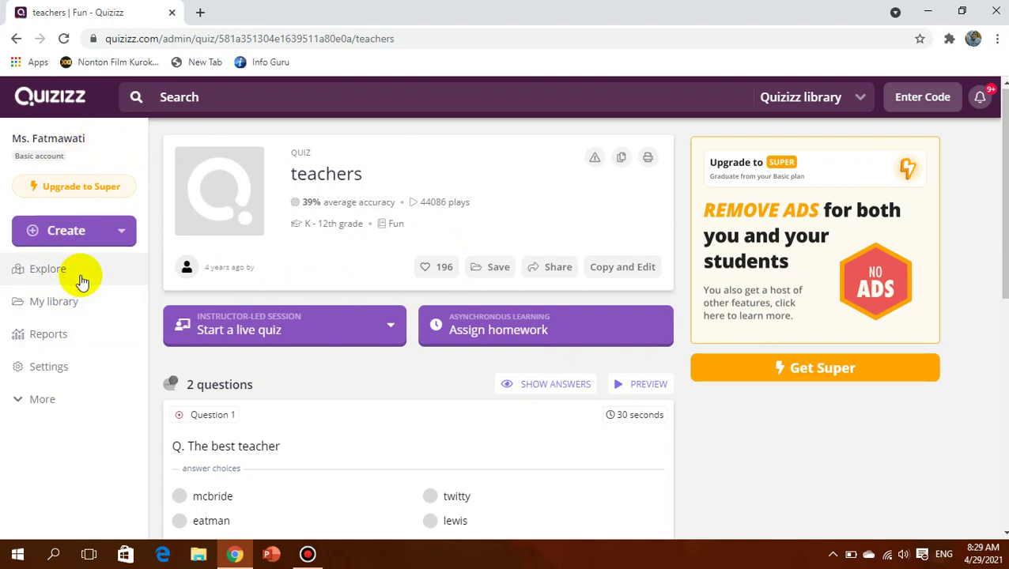
# Open My library and look through the list of saved quizzes and lessons
pyautogui.click(85, 314)
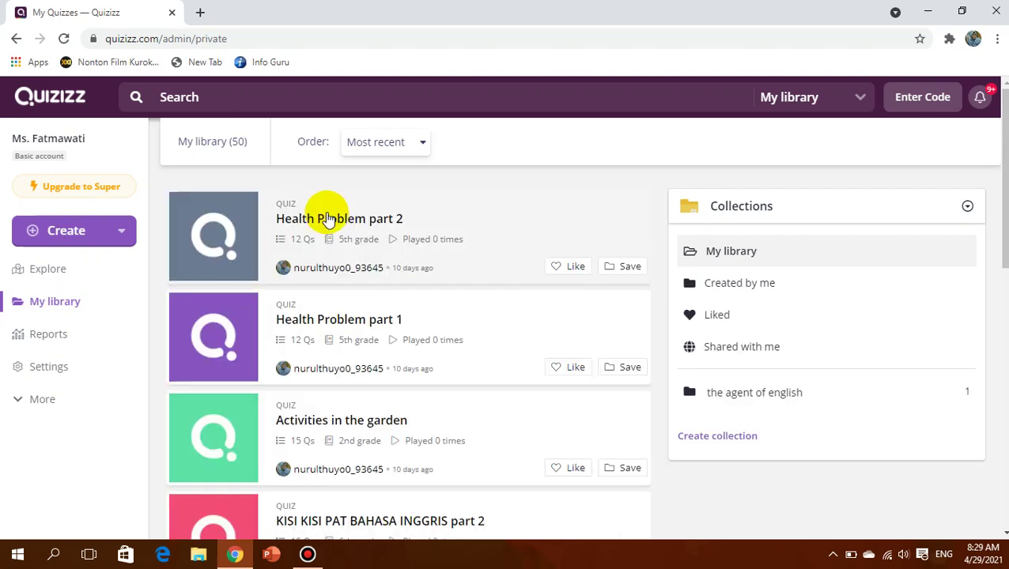
pyautogui.scroll(-3, 322, 260)
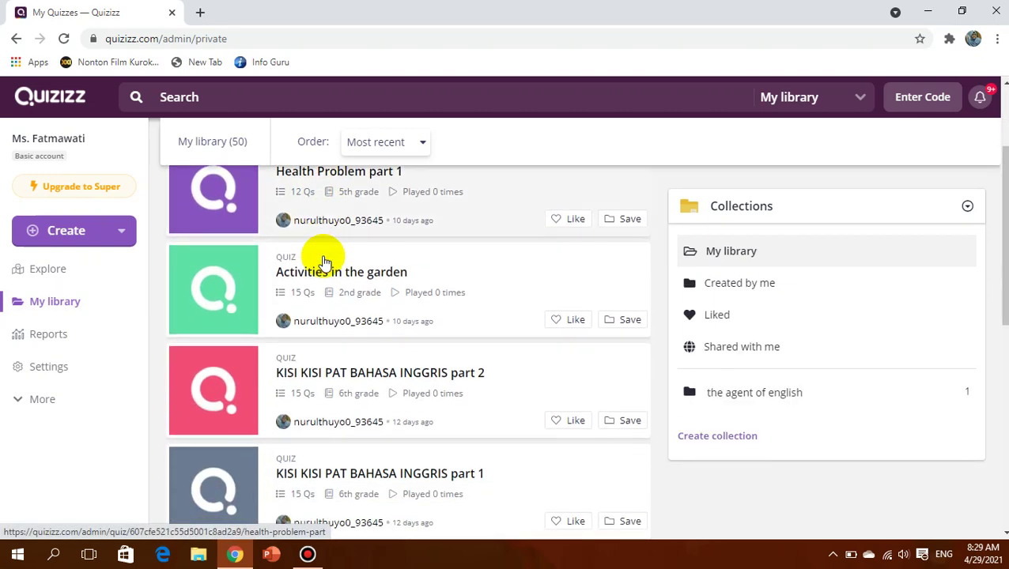
pyautogui.scroll(-6, 322, 261)
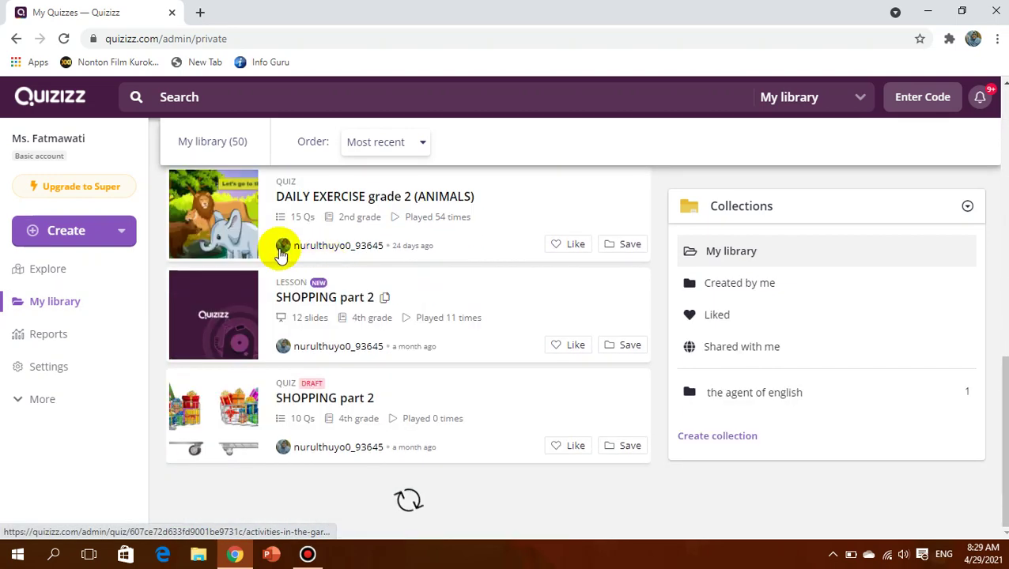
pyautogui.scroll(8, 380, 423)
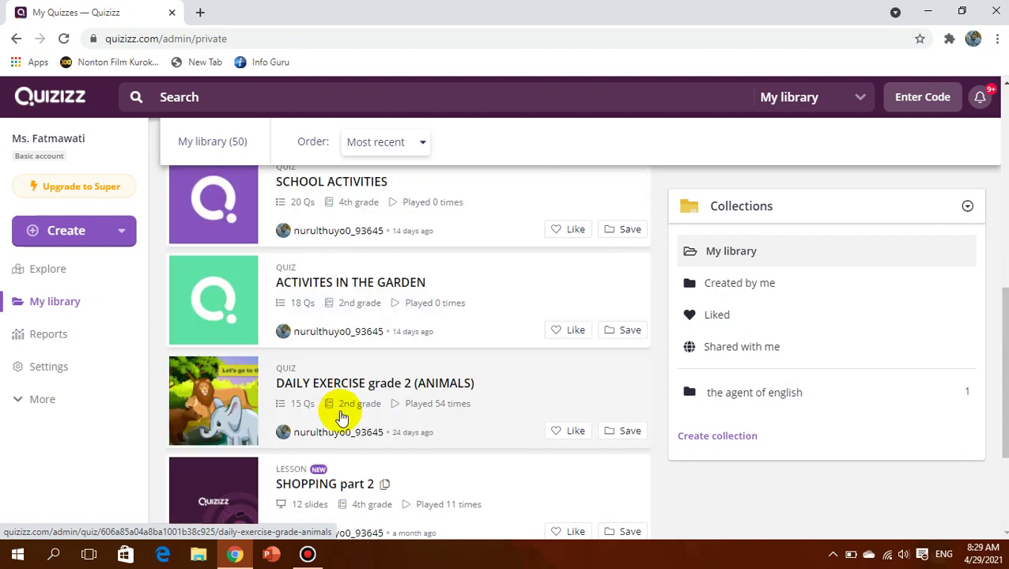
pyautogui.scroll(-10, 300, 447)
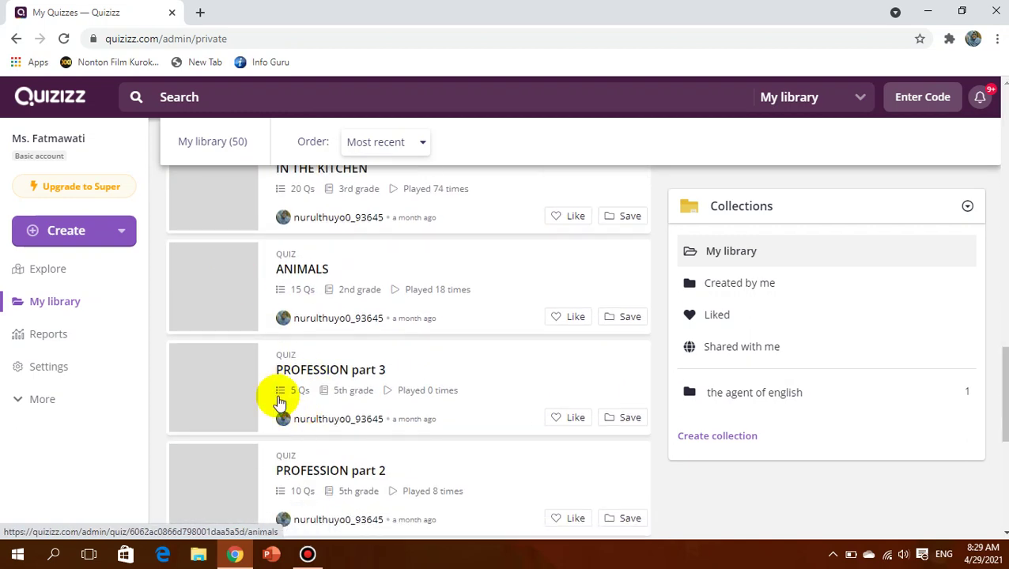
pyautogui.scroll(5, 304, 368)
pyautogui.scroll(10, 304, 367)
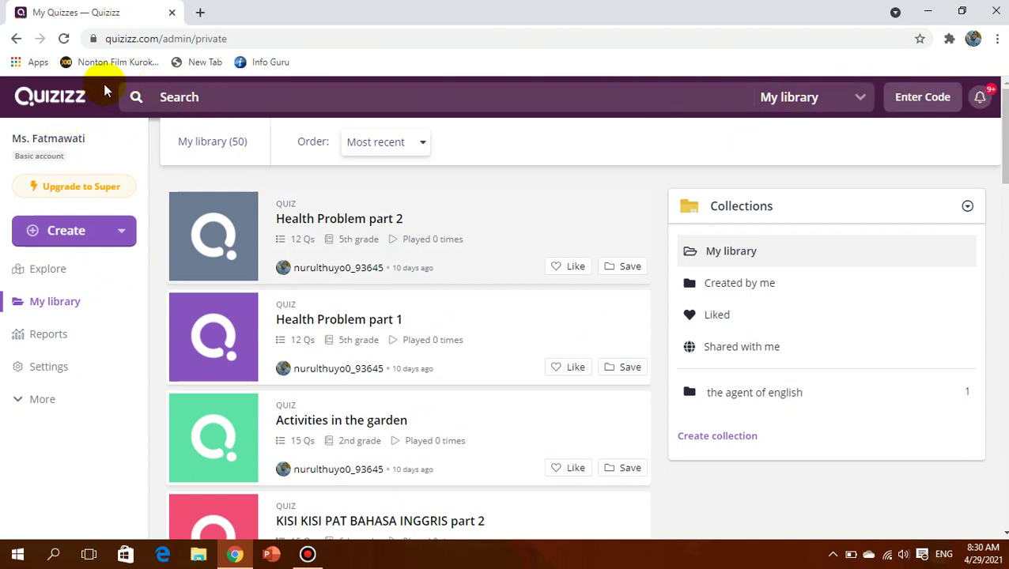
# Open the account's profile page and check which libraries the site search can cover
pyautogui.click(70, 141)
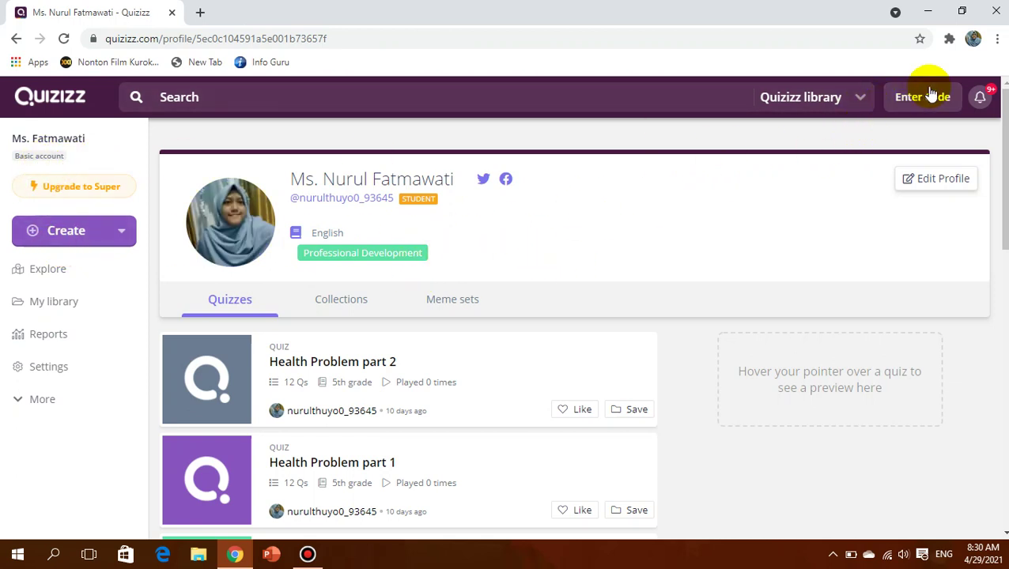
pyautogui.click(830, 109)
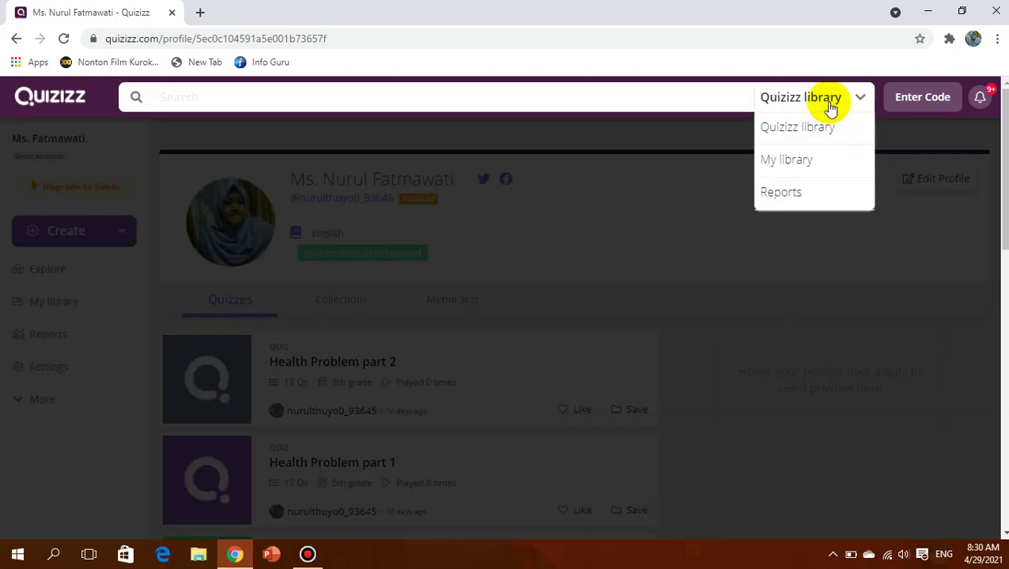
pyautogui.click(742, 101)
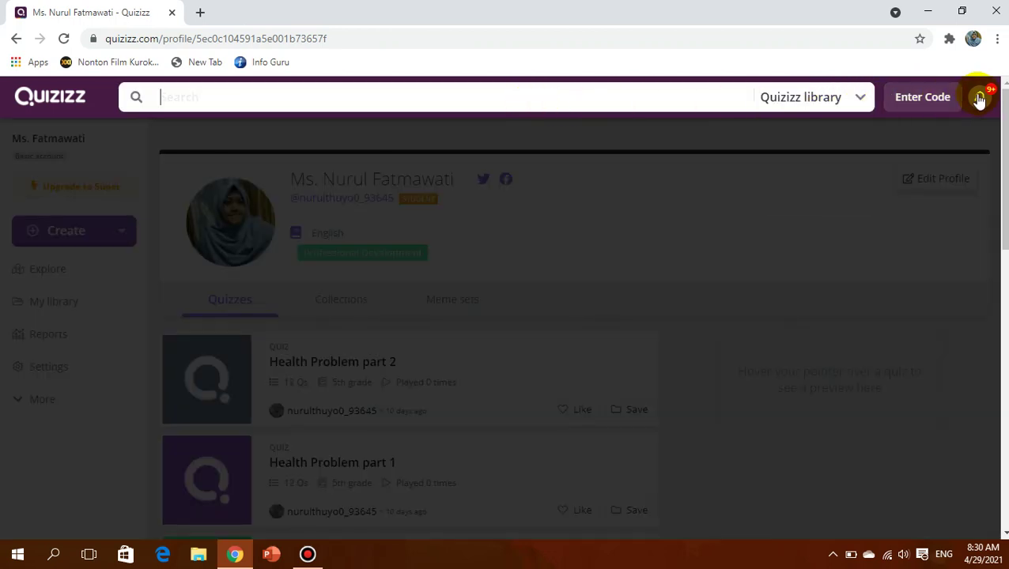
# Return to the Quizizz home page, then open the account settings and review all their sections
pyautogui.click(52, 99)
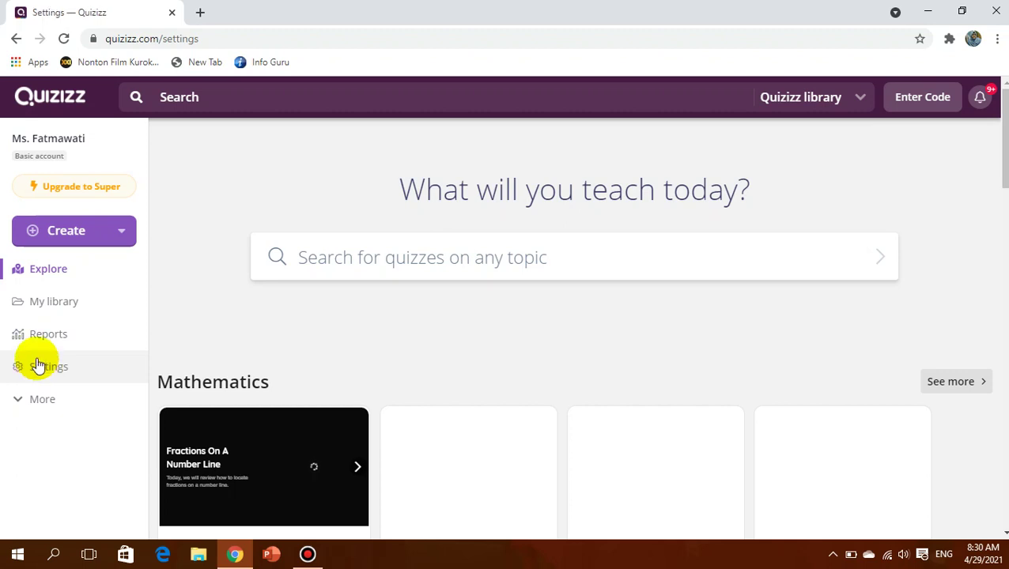
pyautogui.click(38, 365)
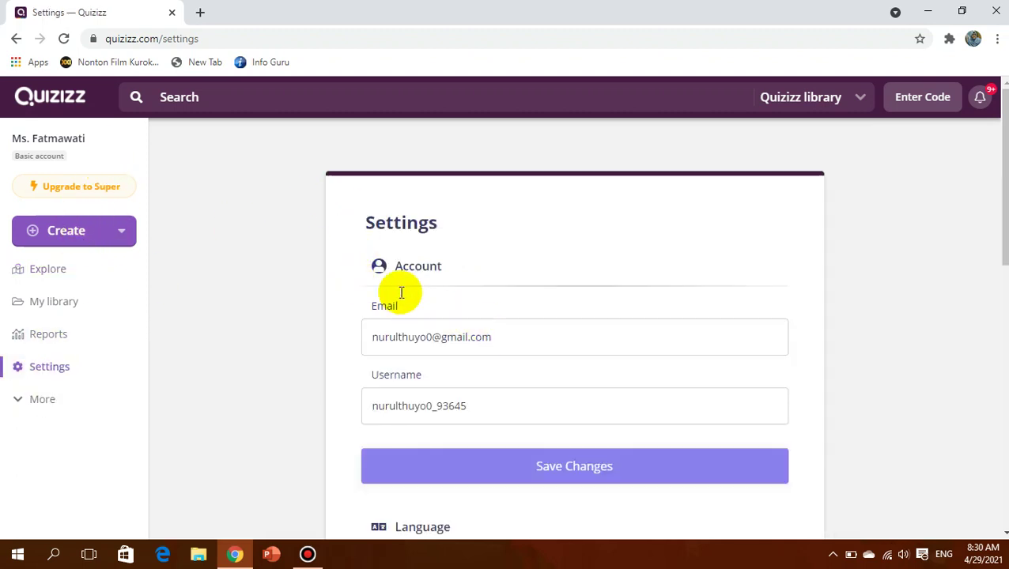
pyautogui.scroll(-8, 472, 370)
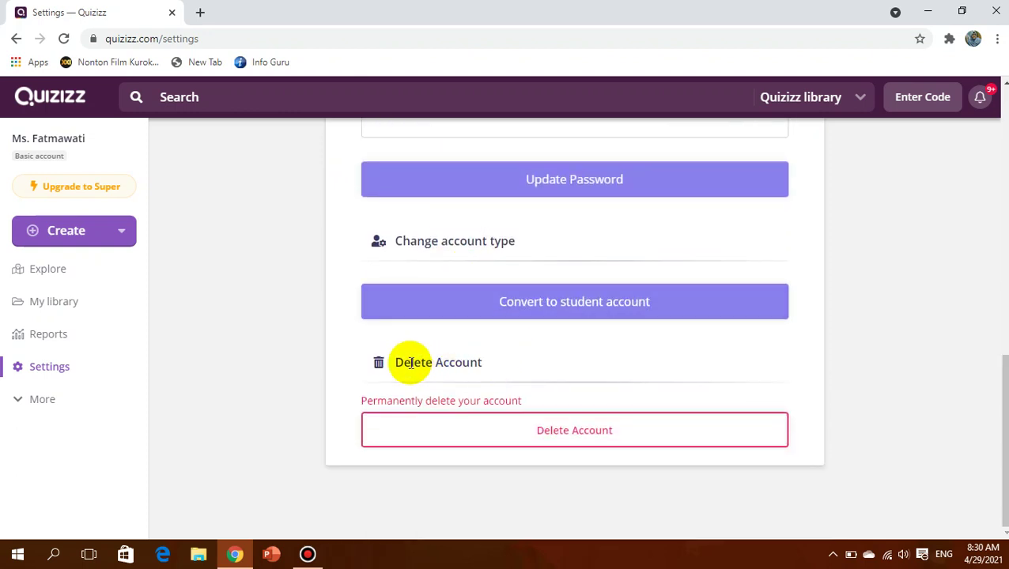
pyautogui.scroll(8, 416, 319)
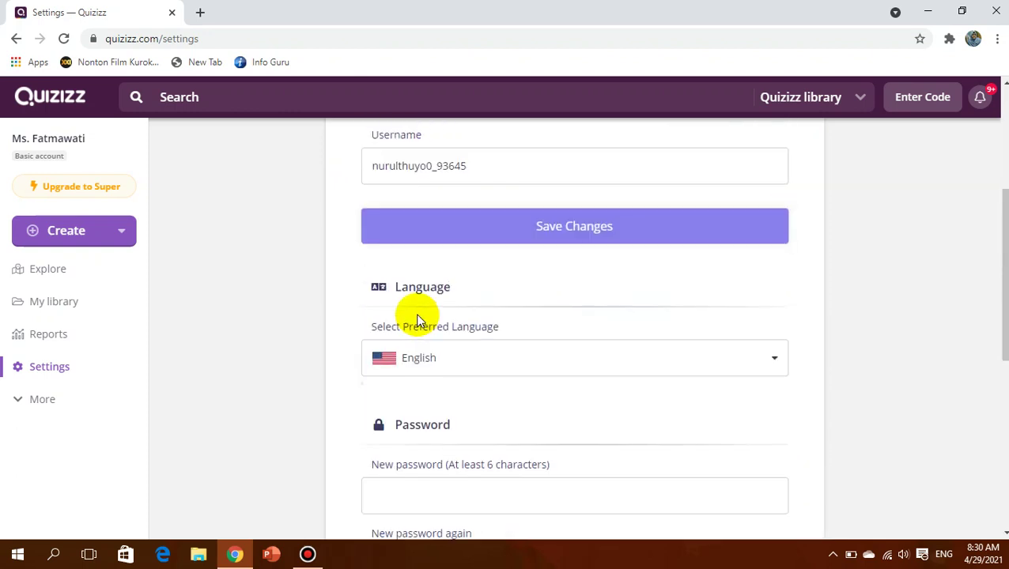
# Log out of the current Quizizz account
pyautogui.click(36, 401)
pyautogui.scroll(-1, 52, 435)
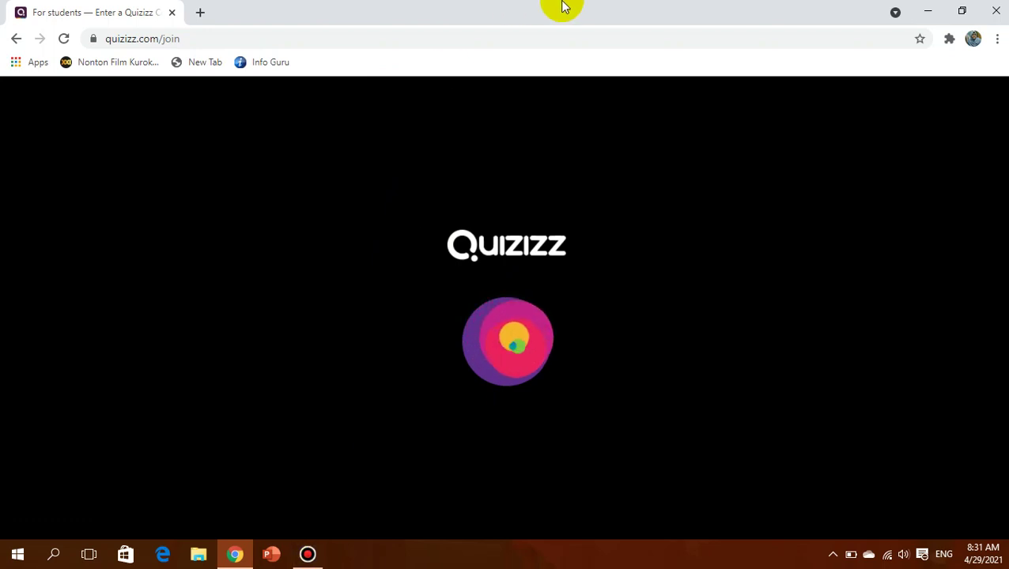
pyautogui.moveTo(562, 5)
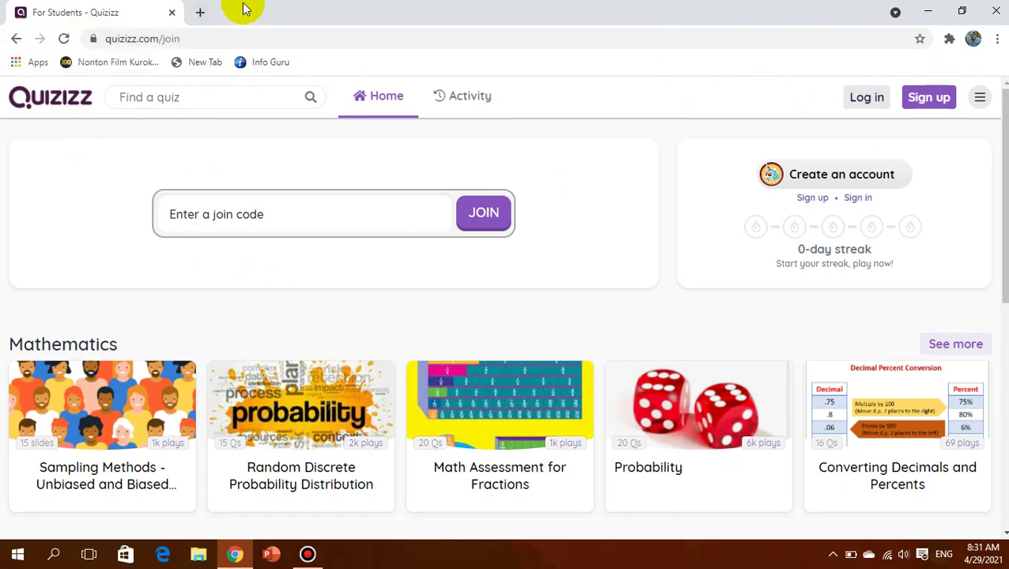
# In a new browser tab, search for "quizzes teacher" and open the Quizizz teachers quiz page
pyautogui.click(201, 15)
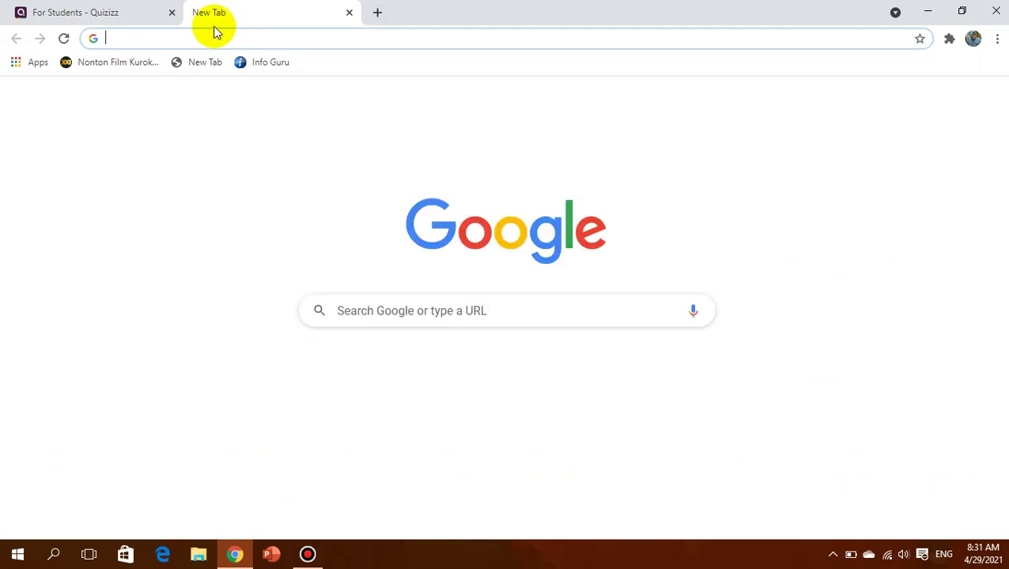
pyautogui.write('quiz')
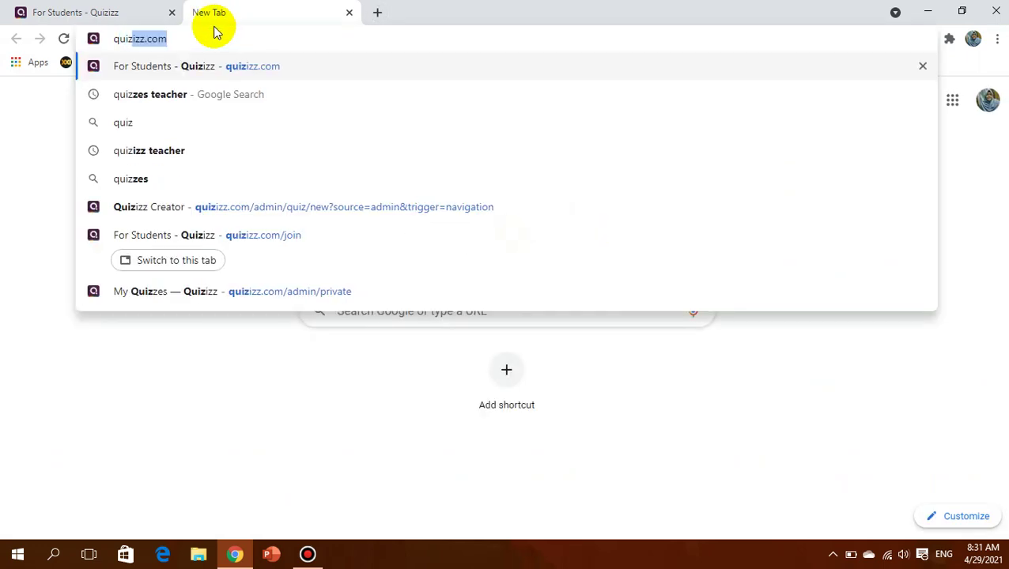
pyautogui.press('Down')
pyautogui.press('Return')
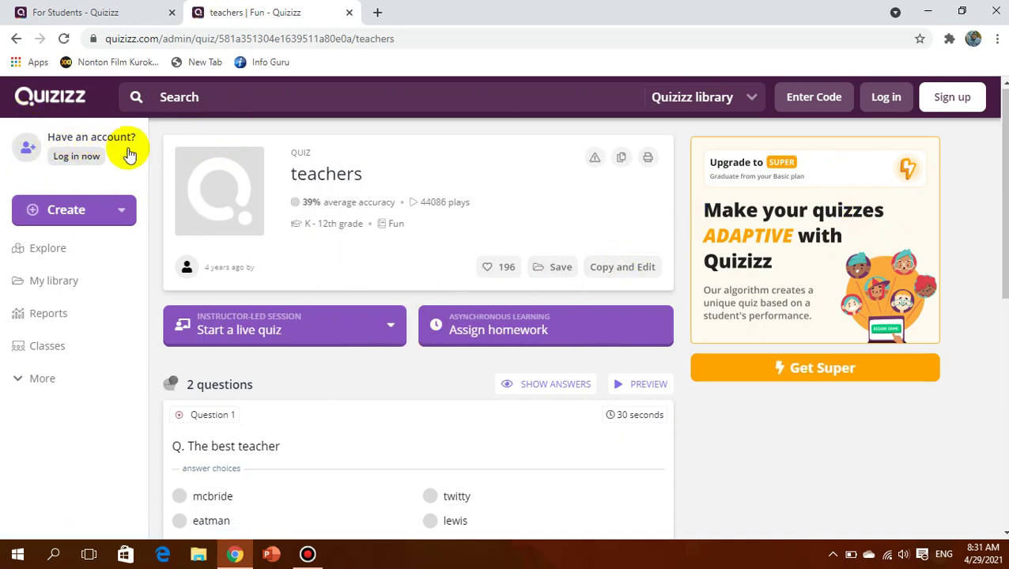
# Sign up for Quizizz by continuing with Google and choosing another Google account
pyautogui.click(69, 158)
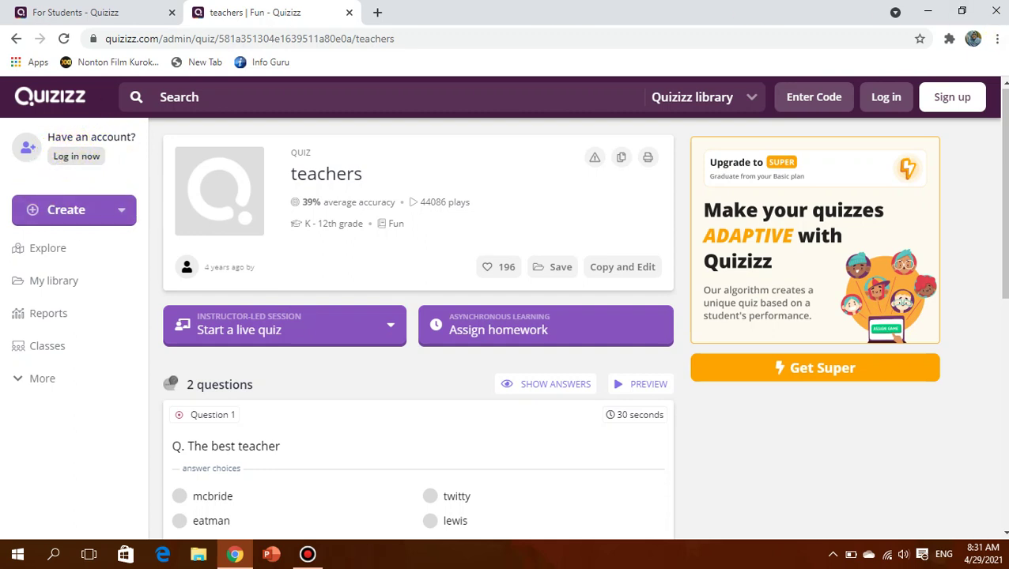
pyautogui.click(955, 111)
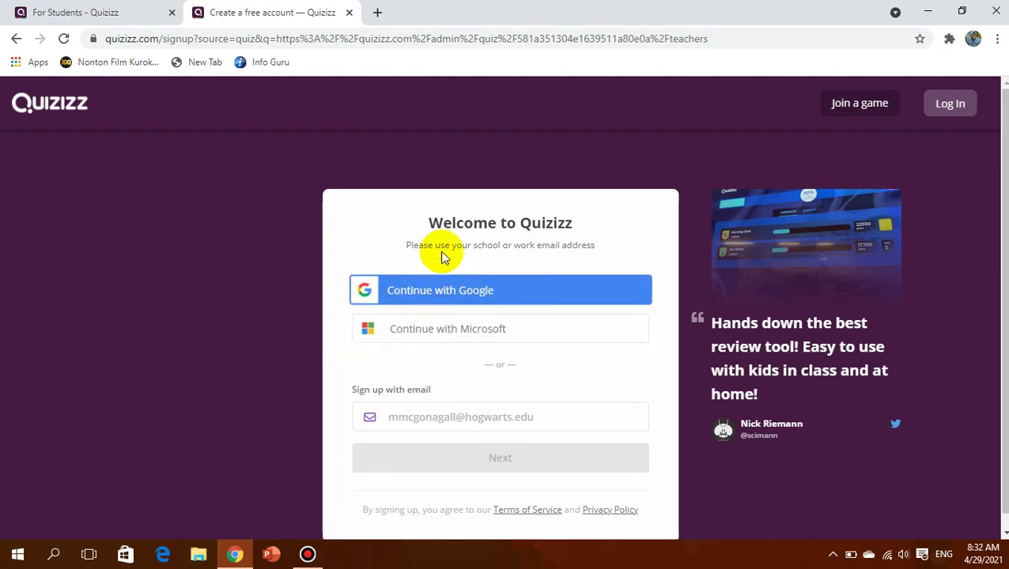
pyautogui.click(450, 301)
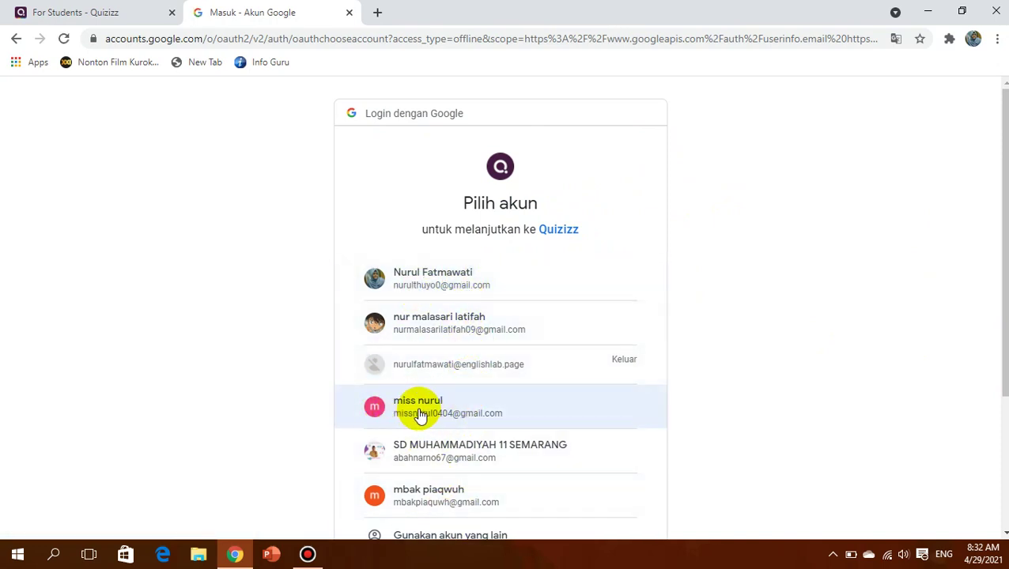
pyautogui.click(511, 411)
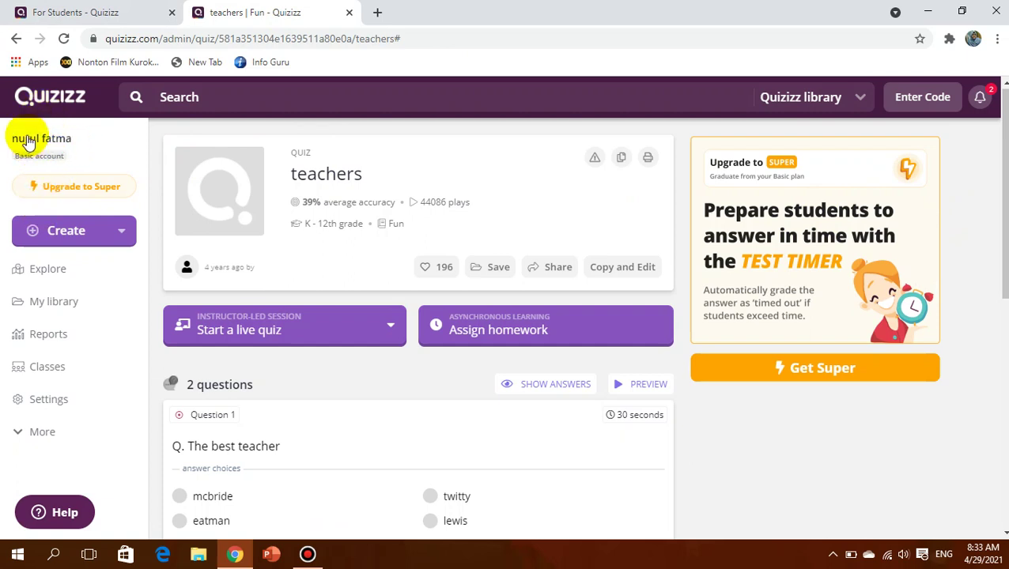
# Open the new account's settings and check its email and username fields
pyautogui.click(39, 430)
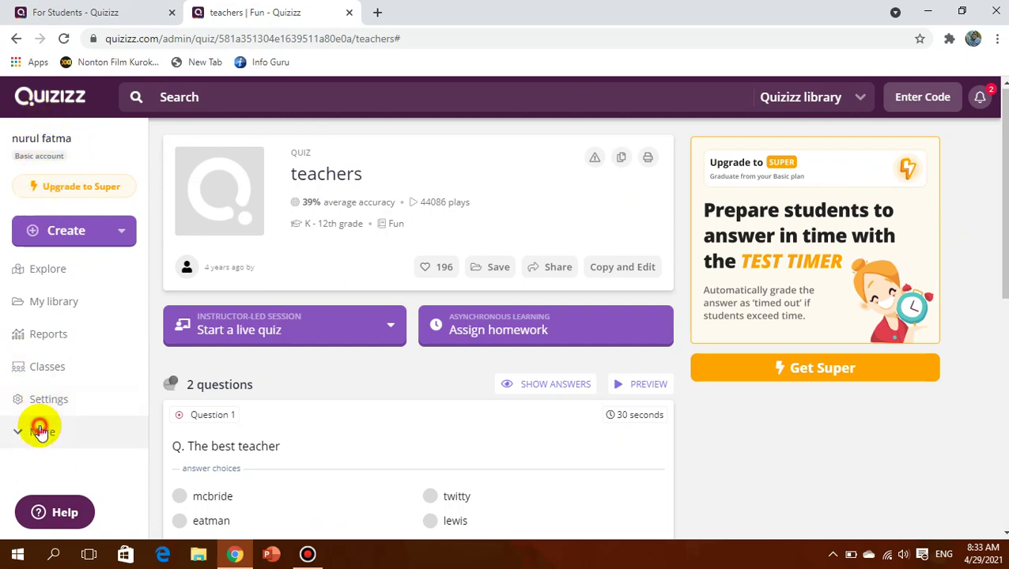
pyautogui.scroll(-1, 59, 383)
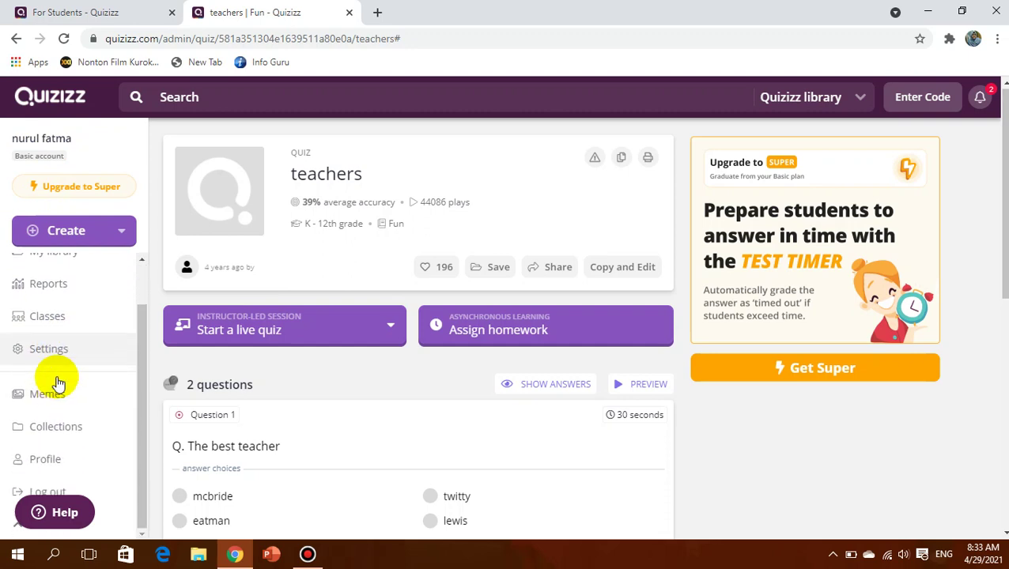
pyautogui.click(53, 358)
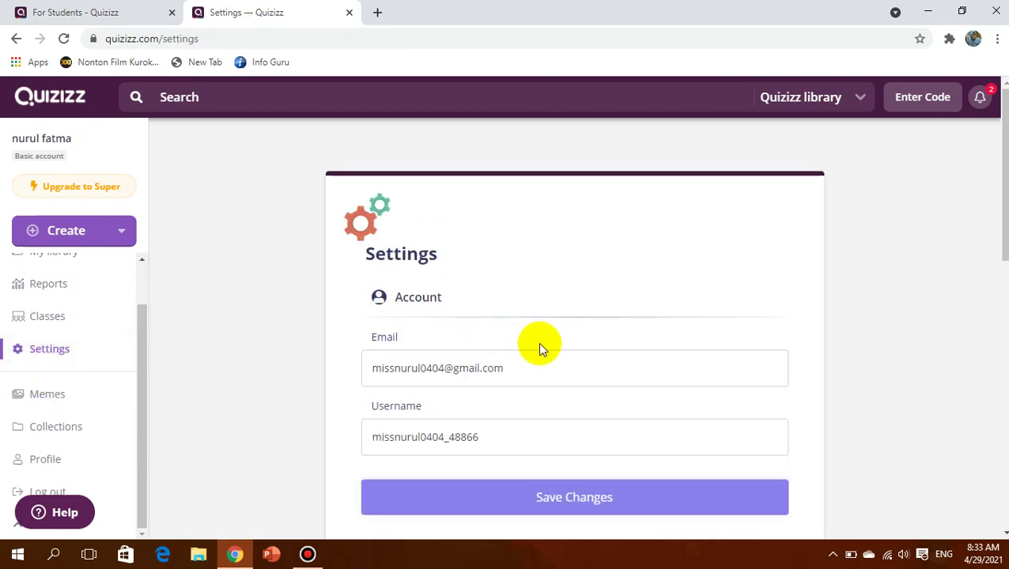
pyautogui.scroll(-1, 472, 396)
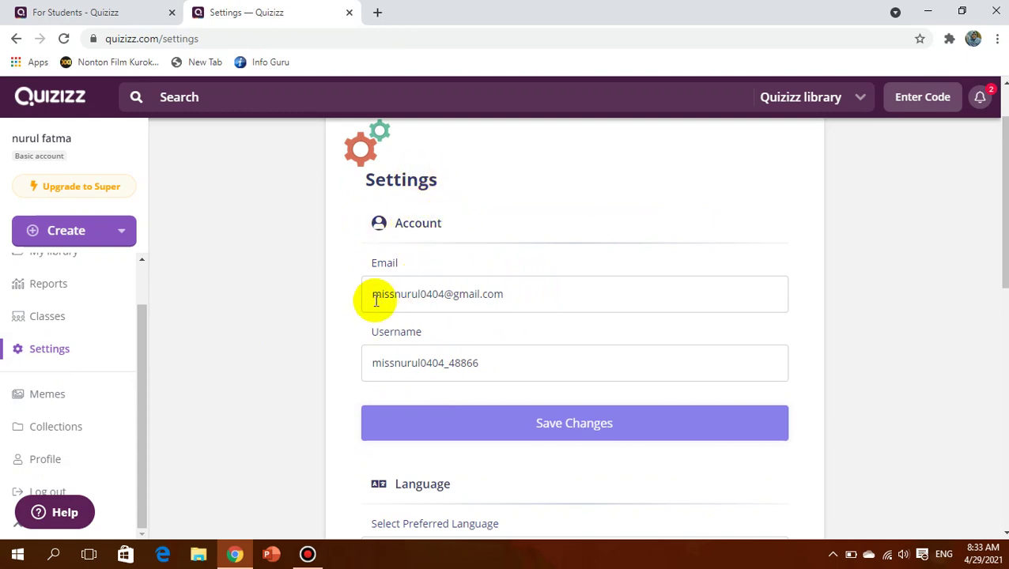
pyautogui.moveTo(369, 294); pyautogui.dragTo(581, 293)
pyautogui.click(554, 292)
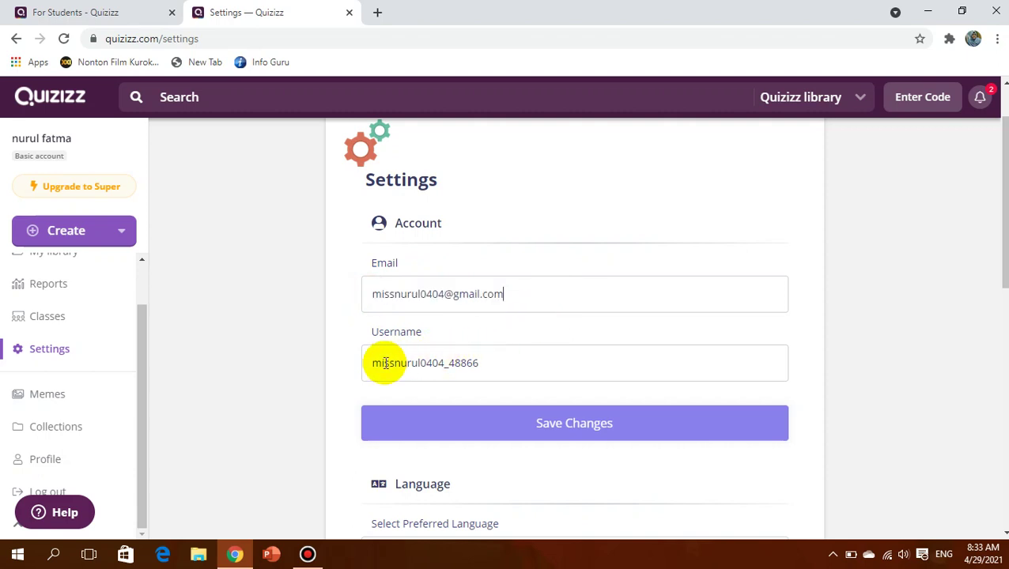
# Review the preferred language options in the account settings without choosing a different one
pyautogui.scroll(-3, 529, 353)
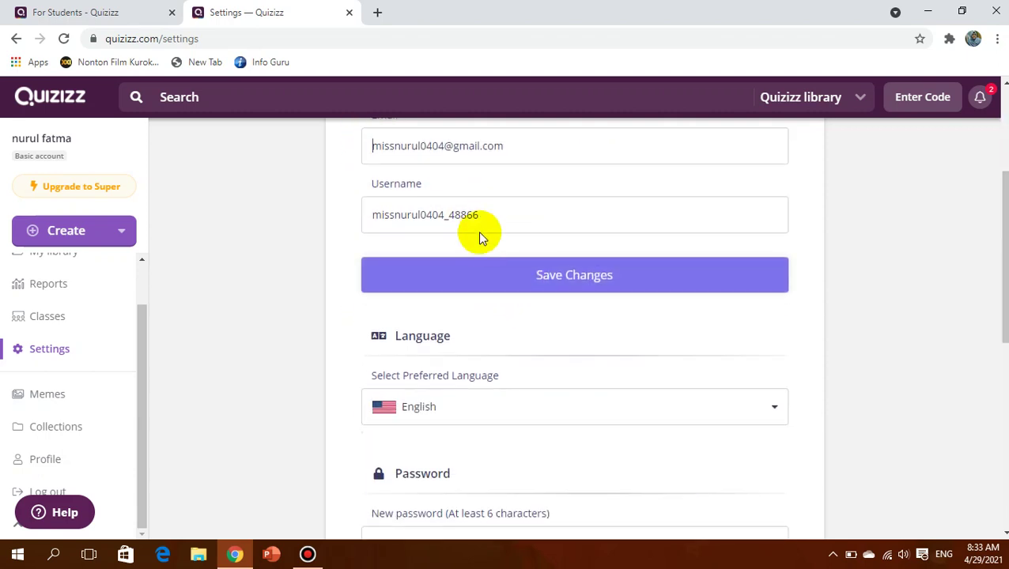
pyautogui.scroll(-1, 516, 304)
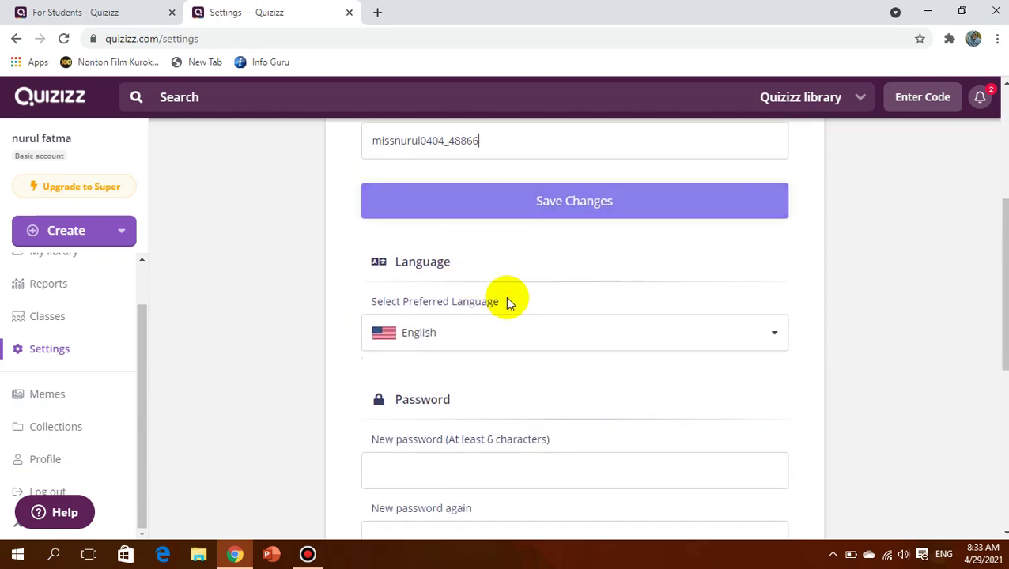
pyautogui.click(496, 335)
pyautogui.scroll(-2, 499, 415)
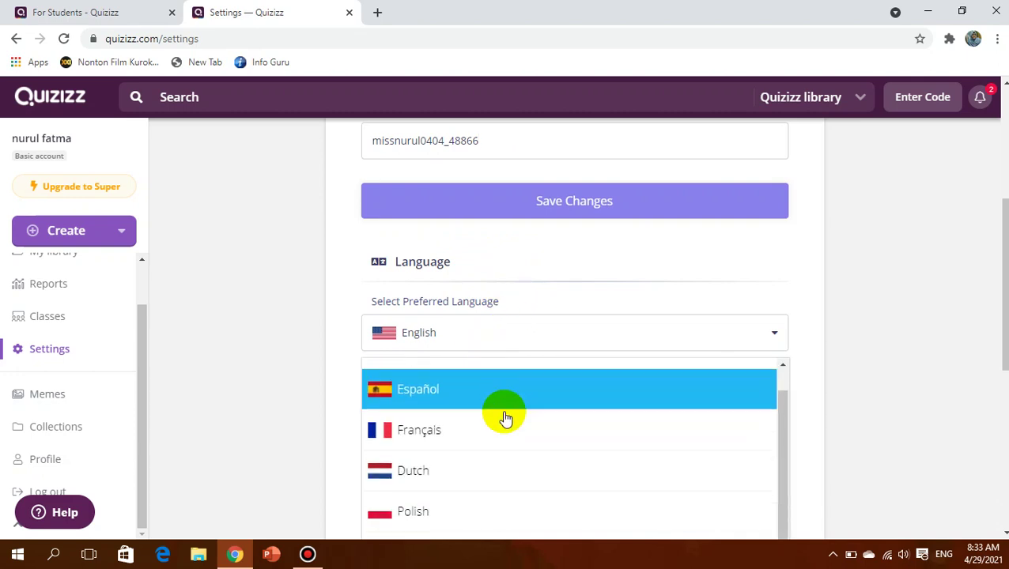
pyautogui.scroll(2, 504, 417)
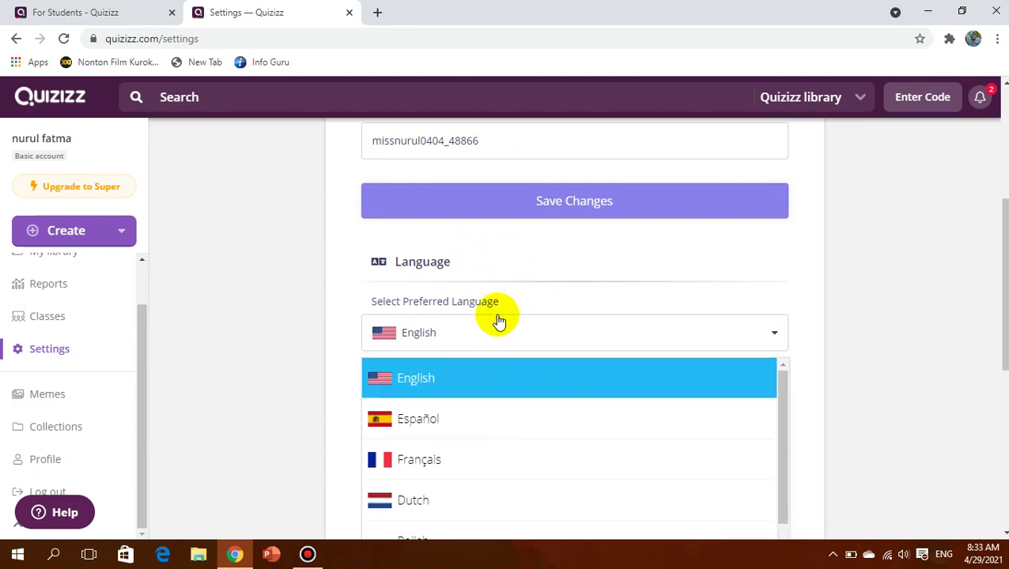
pyautogui.click(603, 297)
# Review the settings for changing the password, converting to a student account and deleting the account
pyautogui.scroll(-3, 514, 348)
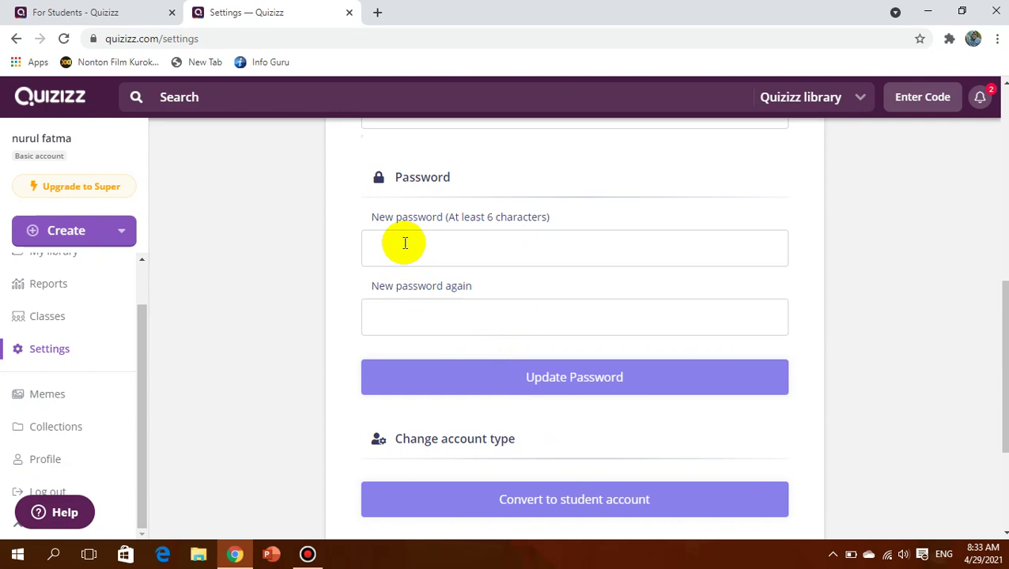
pyautogui.click(450, 315)
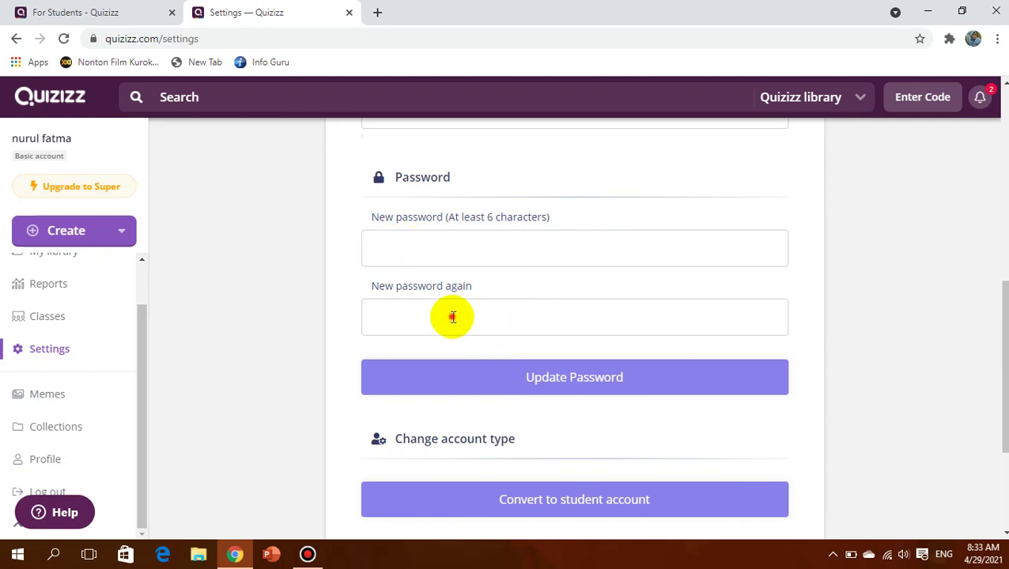
pyautogui.scroll(-3, 499, 280)
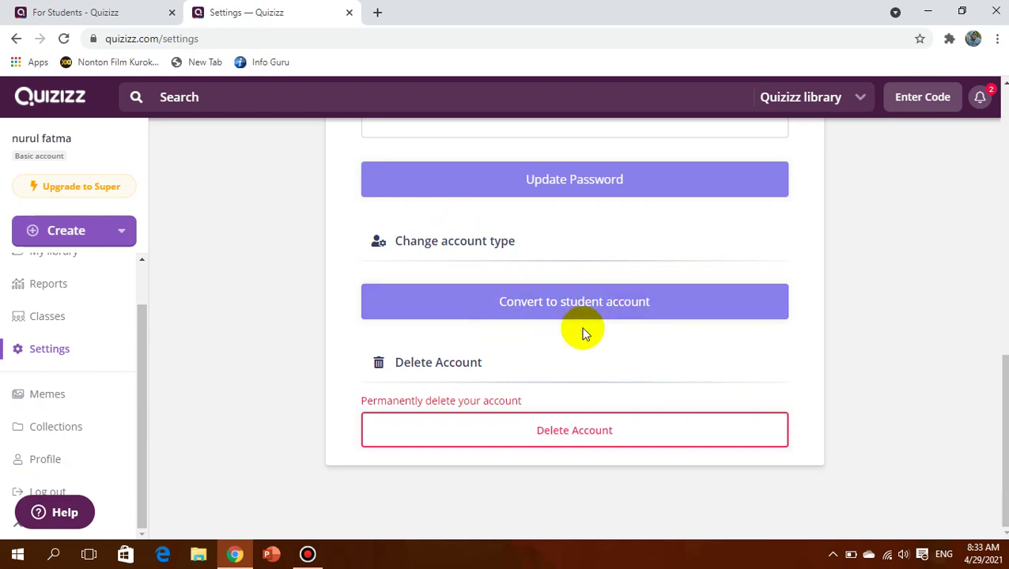
pyautogui.scroll(10, 581, 333)
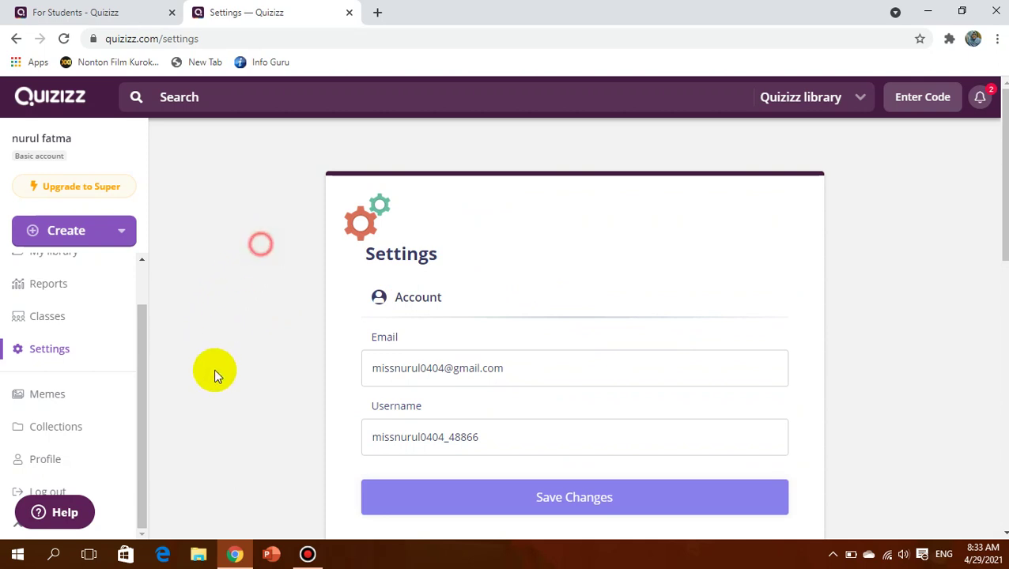
pyautogui.scroll(2, 72, 372)
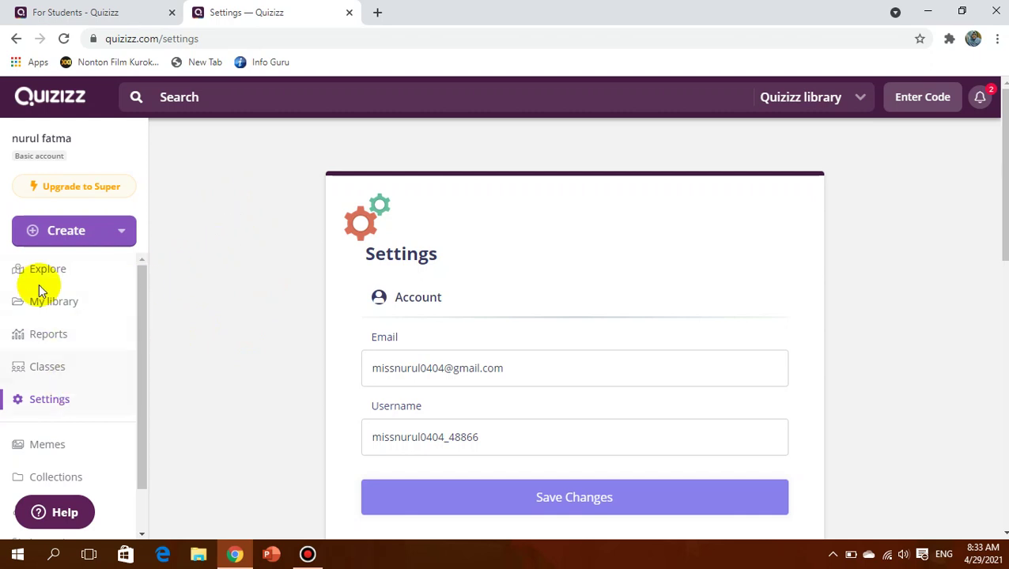
pyautogui.click(210, 231)
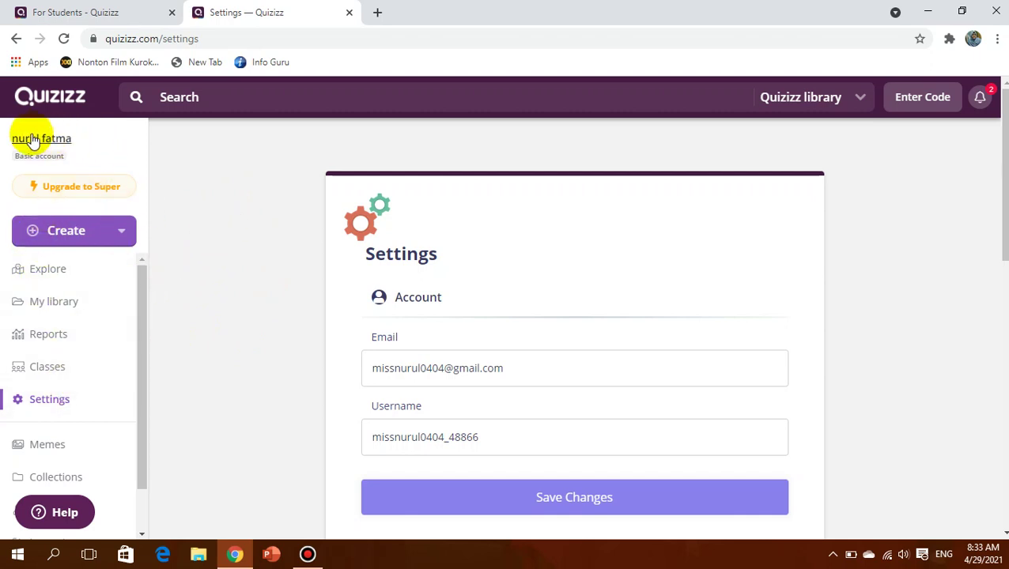
pyautogui.scroll(-1, 242, 207)
pyautogui.scroll(-6, 242, 207)
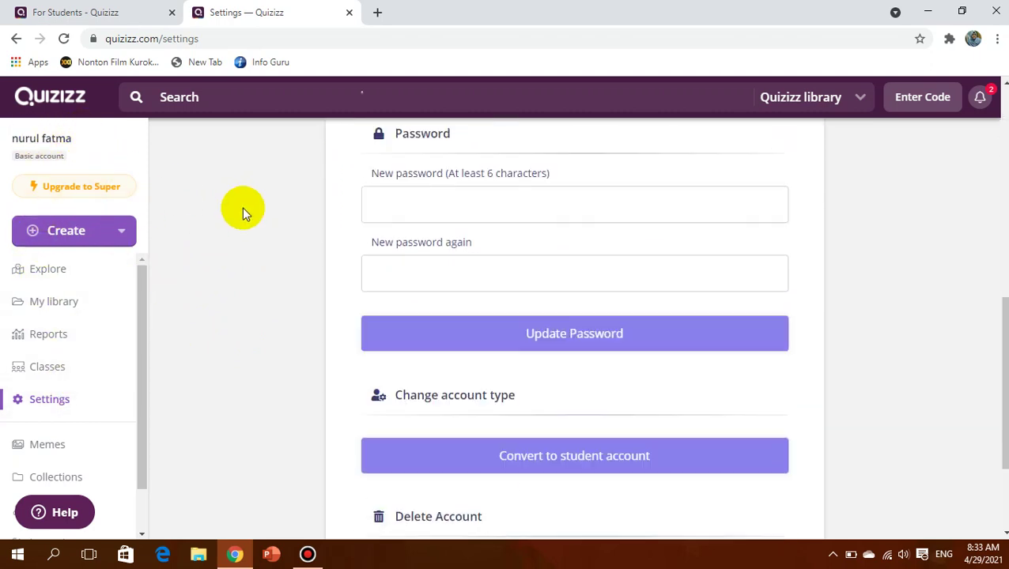
pyautogui.scroll(7, 178, 187)
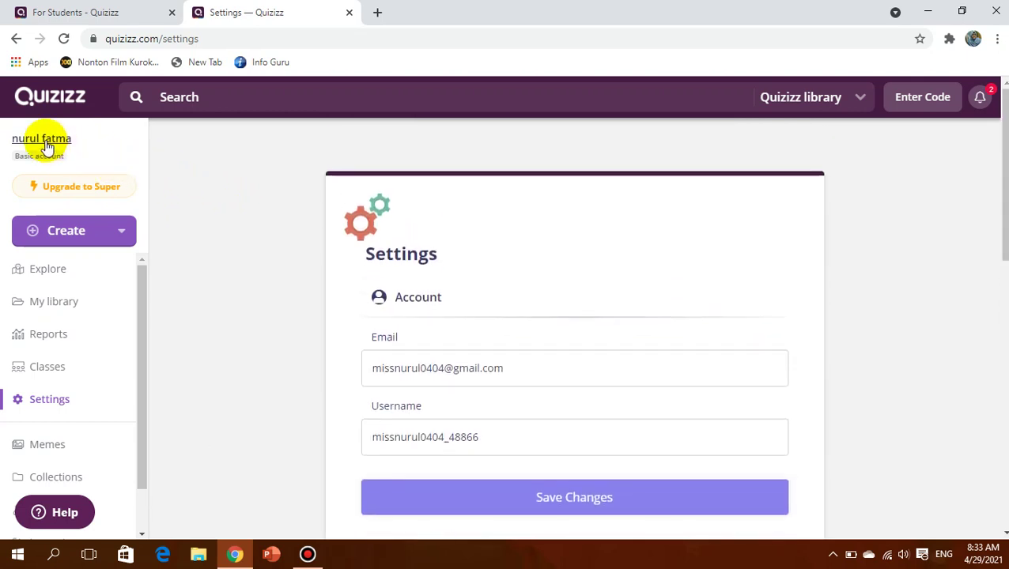
# Create a new quiz named "DAILY EXERCISE grade 2" with English as its subject
pyautogui.click(67, 231)
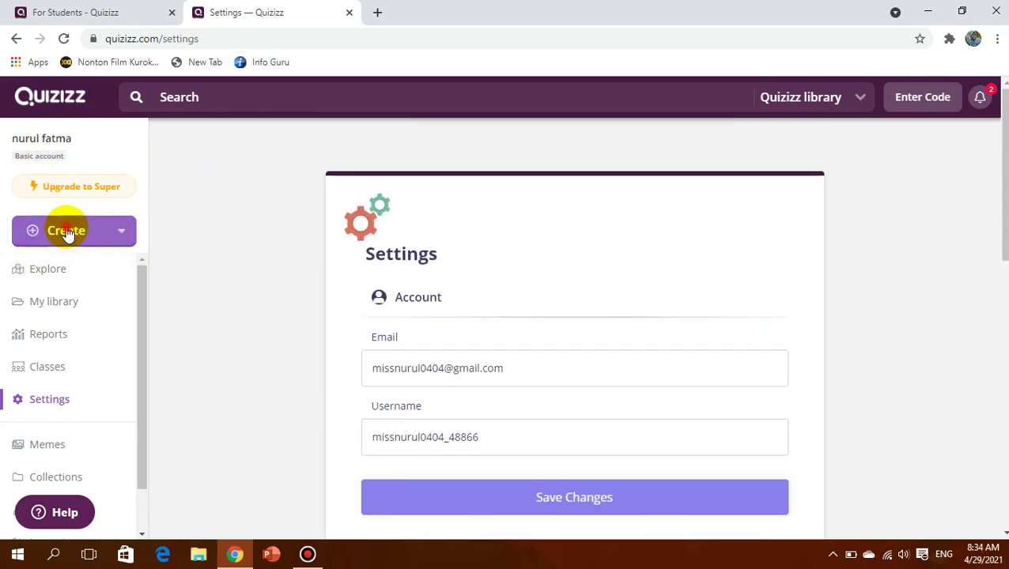
pyautogui.click(169, 315)
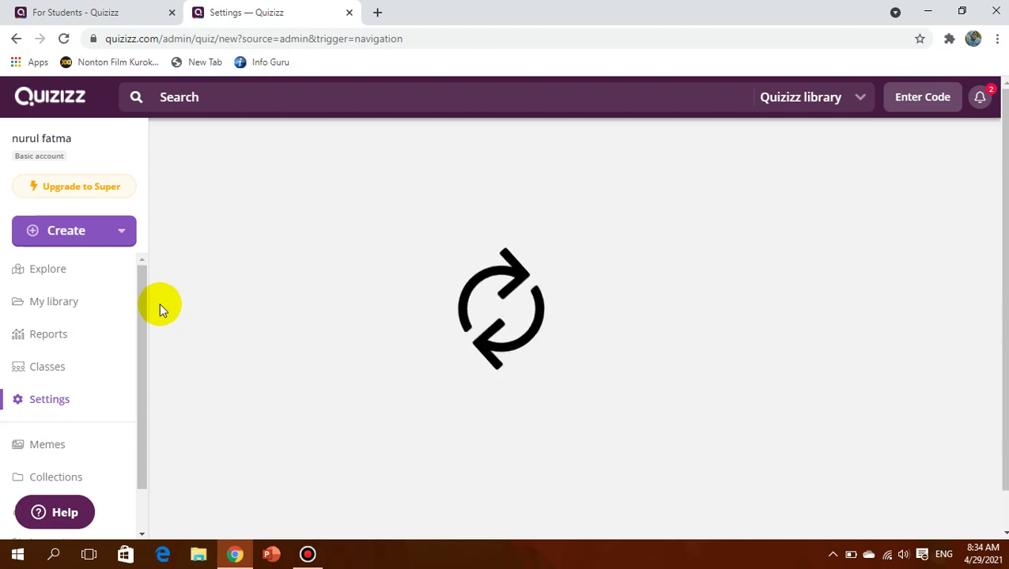
pyautogui.click(204, 547)
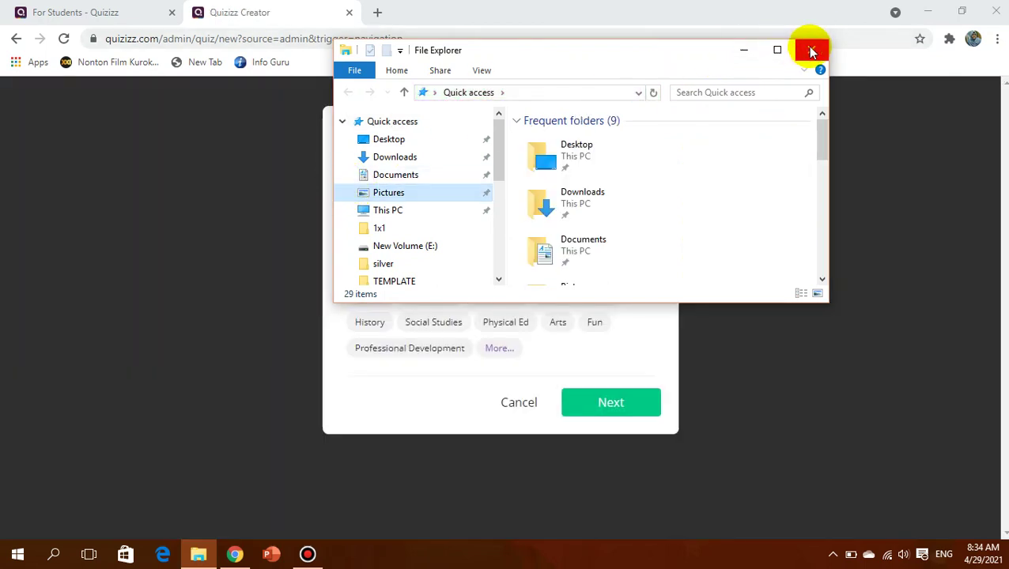
pyautogui.click(744, 50)
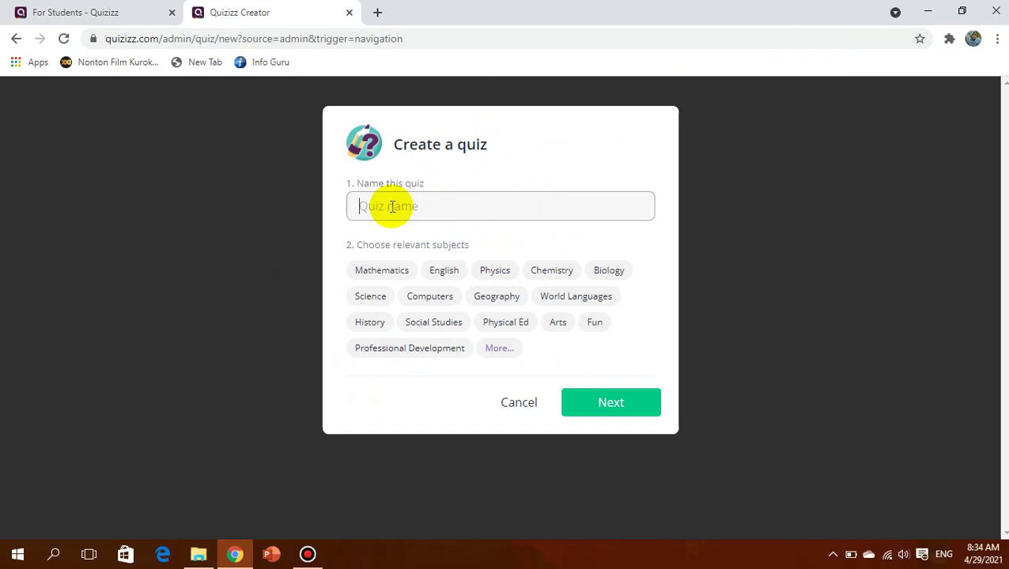
pyautogui.write('DAIL')
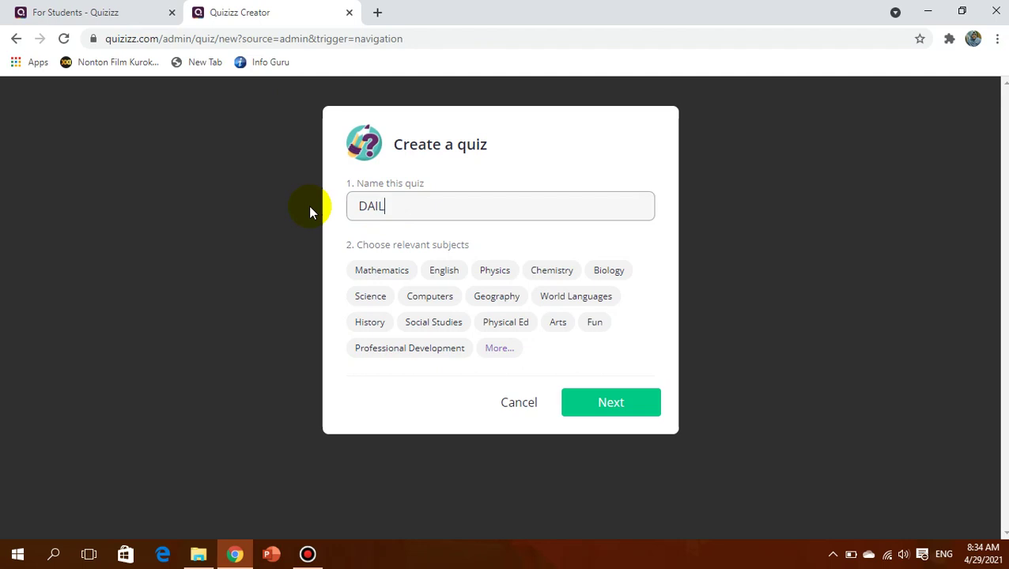
pyautogui.write('Y EXERCISE grade 2')
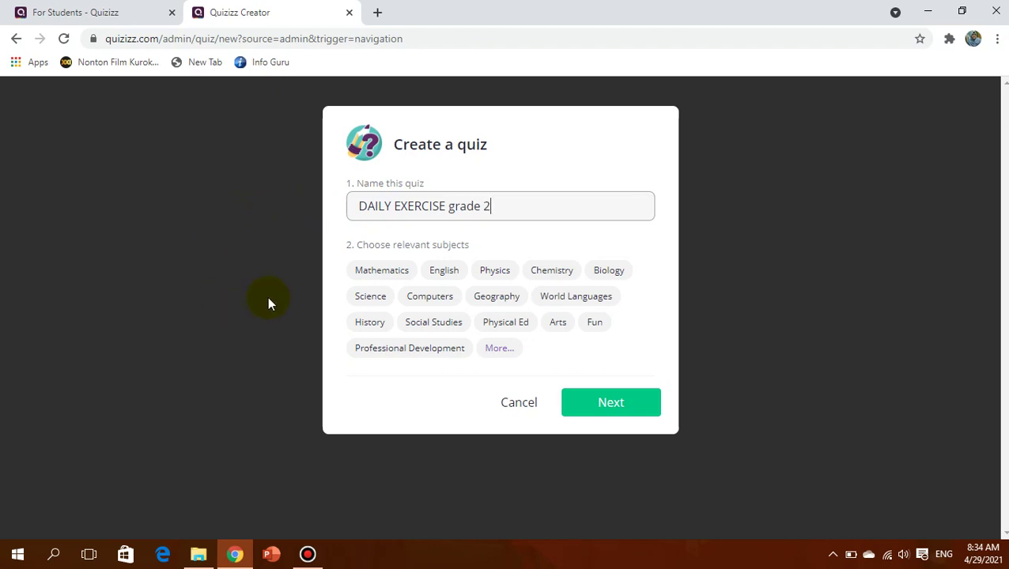
pyautogui.click(444, 272)
pyautogui.click(613, 407)
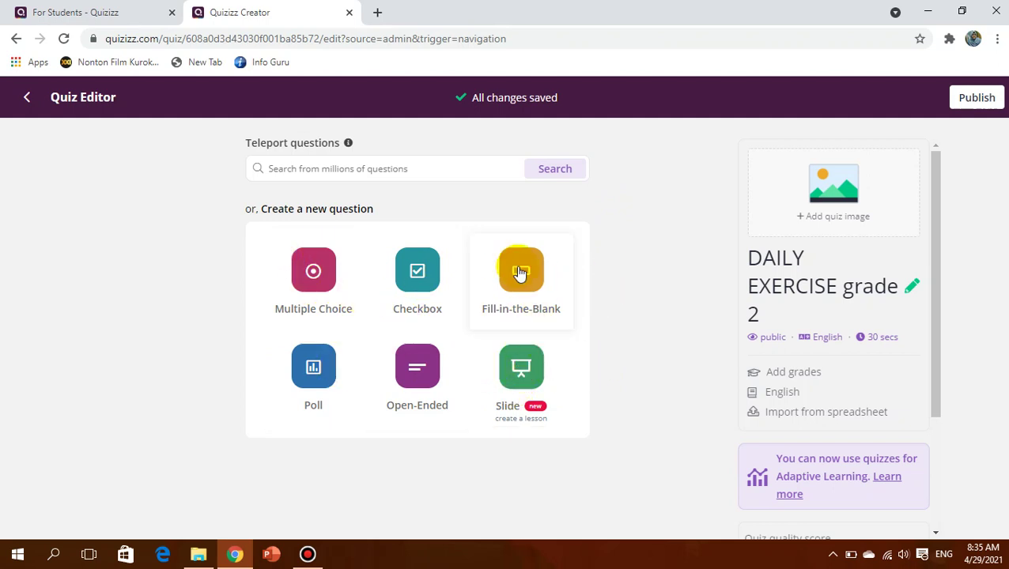
# Add a multiple-choice question with the text "watering - the - tree - and - sweeping - the - leaf"
pyautogui.click(313, 285)
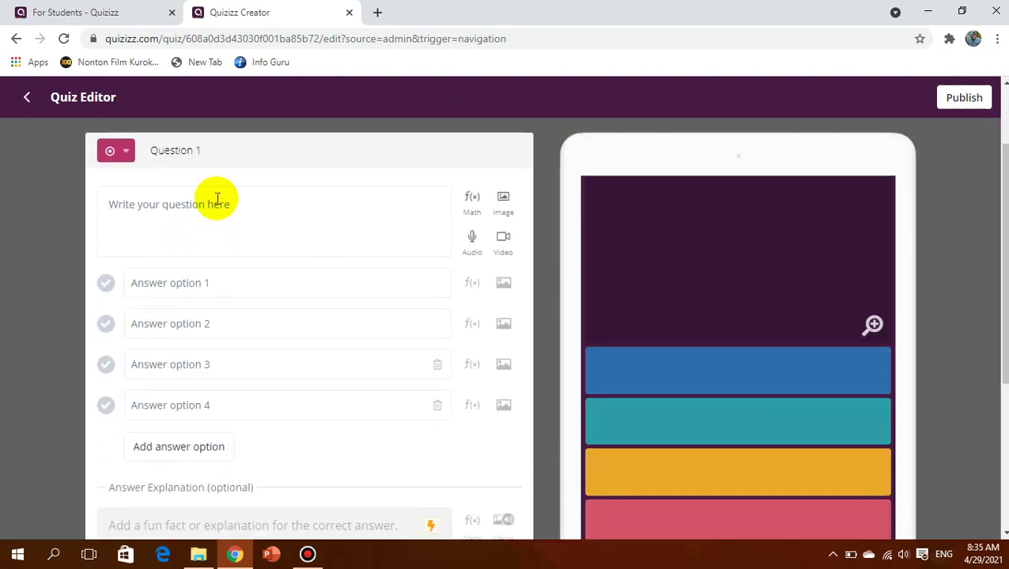
pyautogui.click(168, 198)
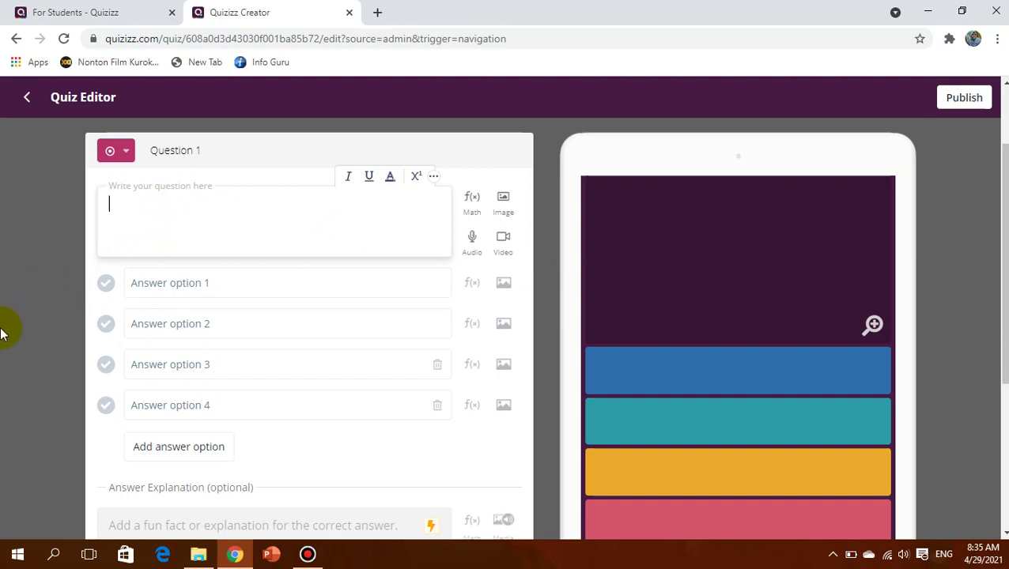
pyautogui.write('water')
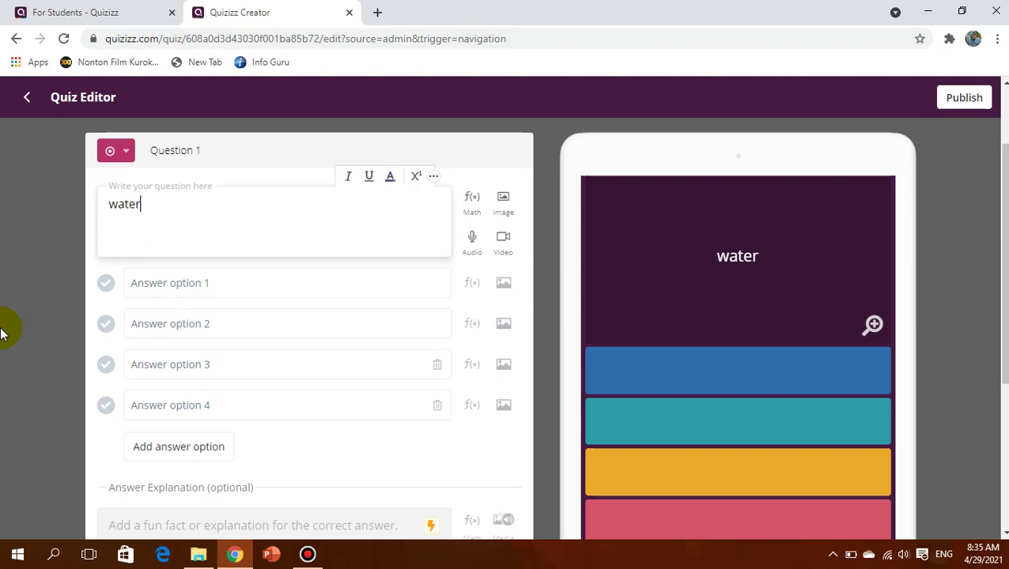
pyautogui.write('ing -')
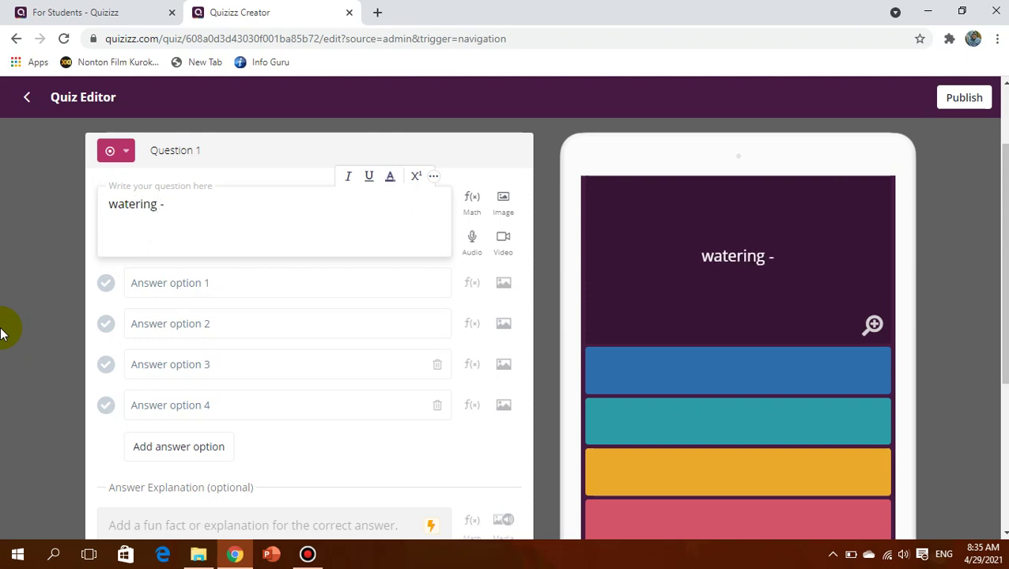
pyautogui.write(' the t')
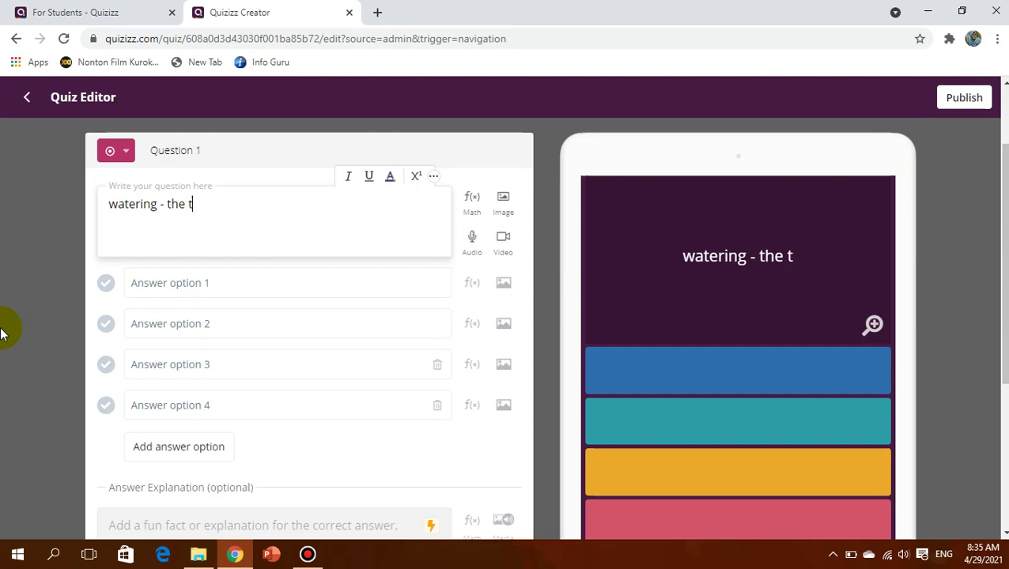
pyautogui.press('BackSpace')
pyautogui.write('- tree')
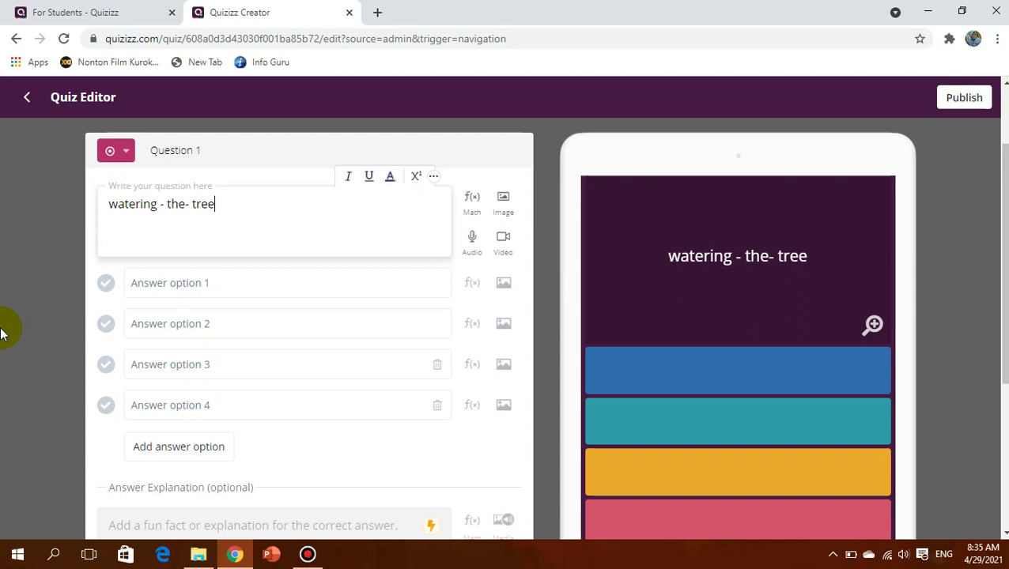
pyautogui.write('-')
pyautogui.press('BackSpace')
pyautogui.write('-')
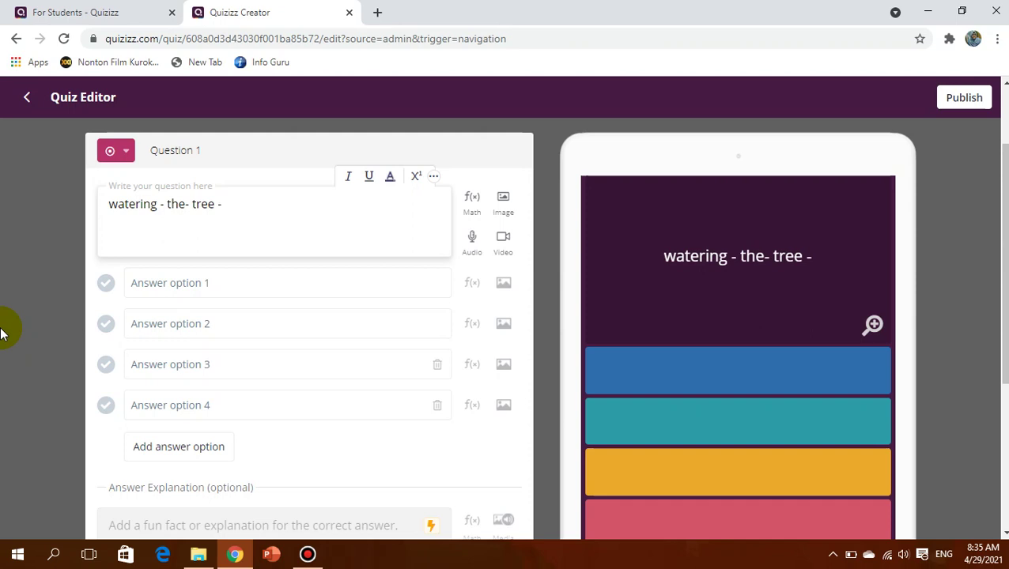
pyautogui.write(' an')
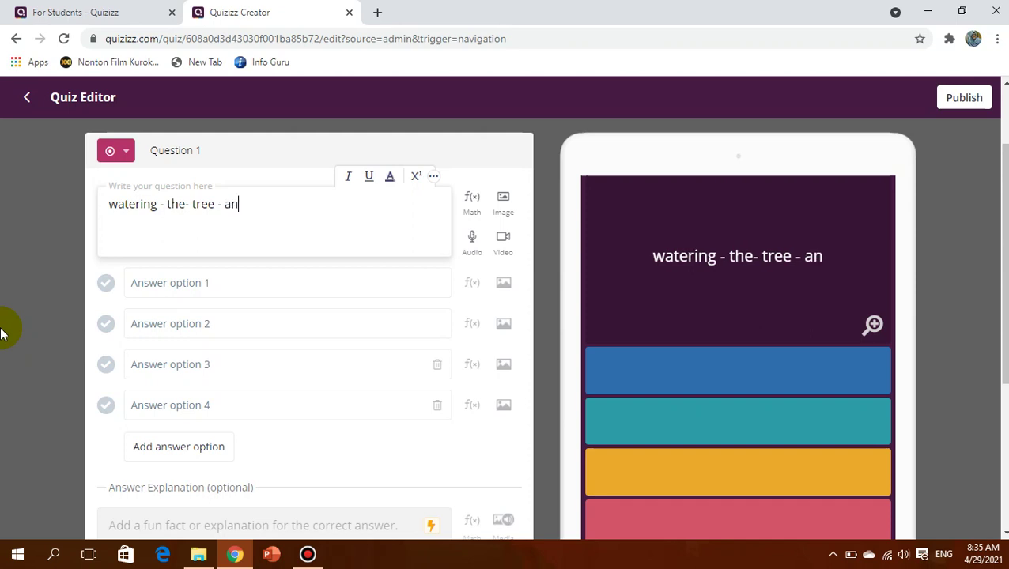
pyautogui.write('d -')
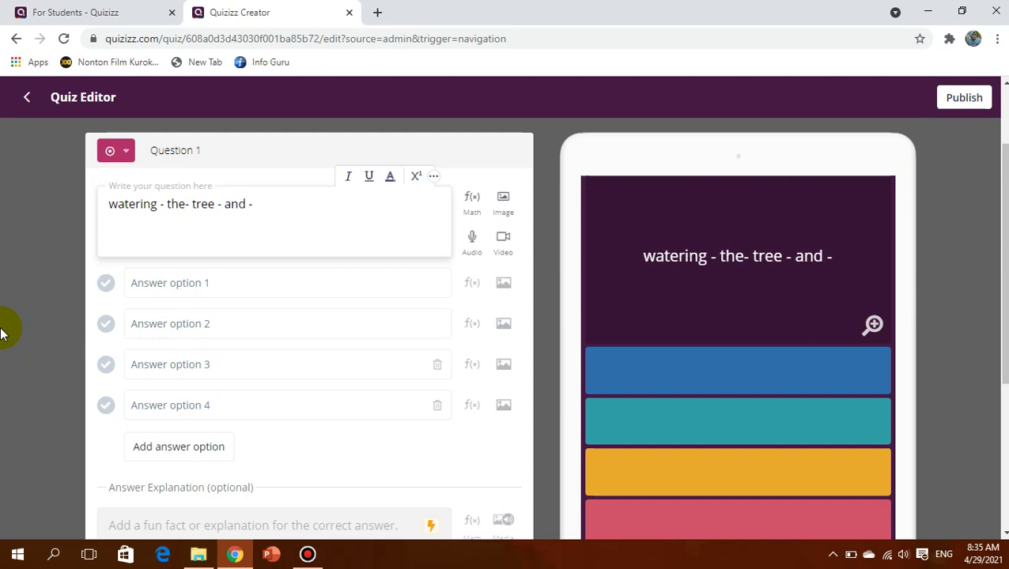
pyautogui.write(' sw')
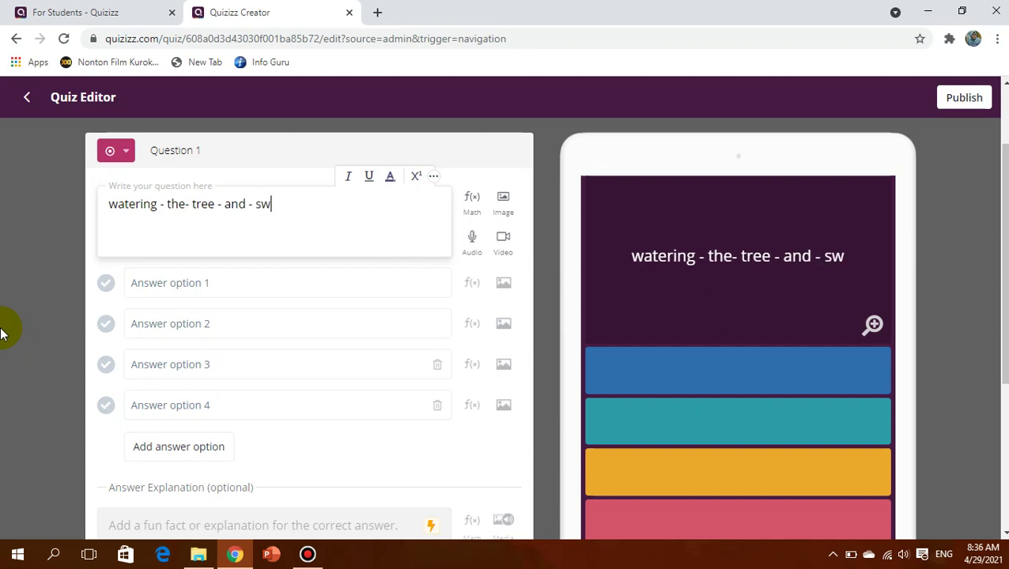
pyautogui.write('eeping ')
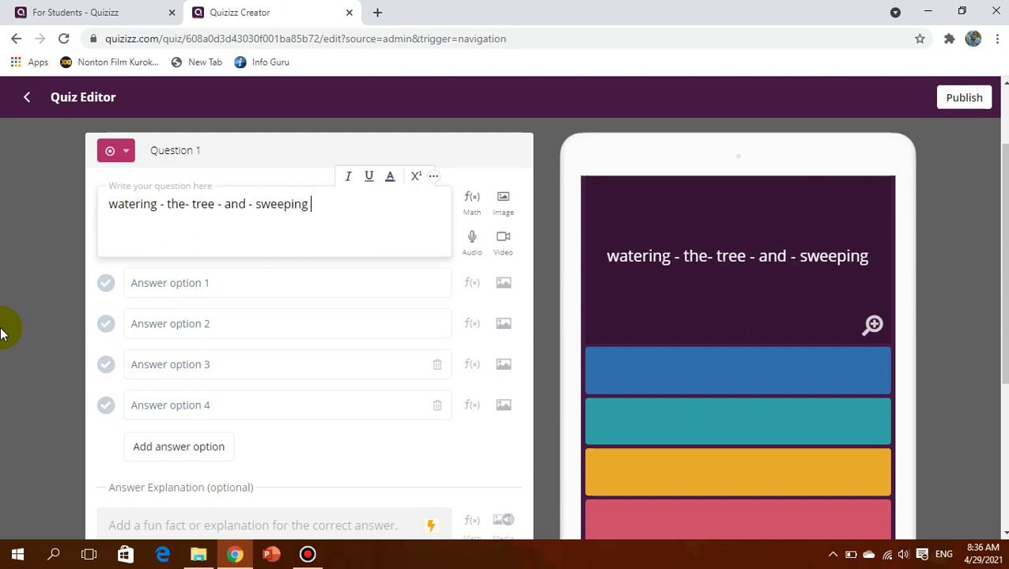
pyautogui.write('- the')
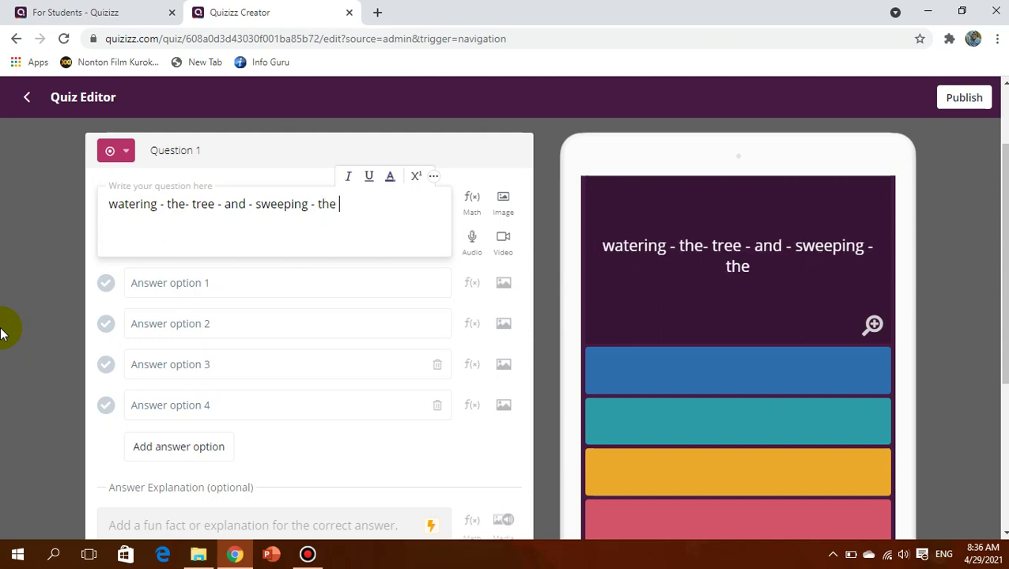
pyautogui.write(' - leaf')
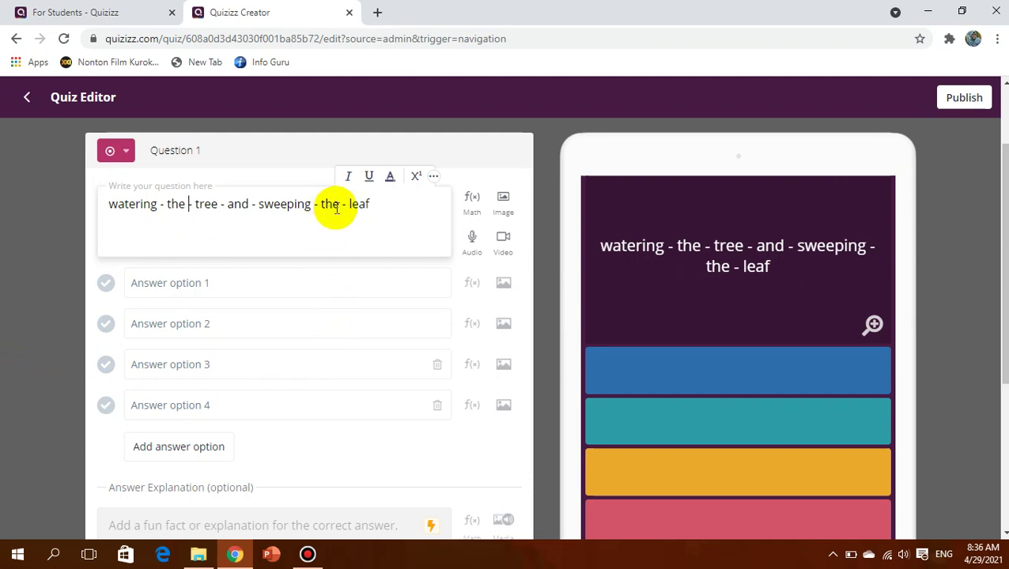
pyautogui.click(400, 204)
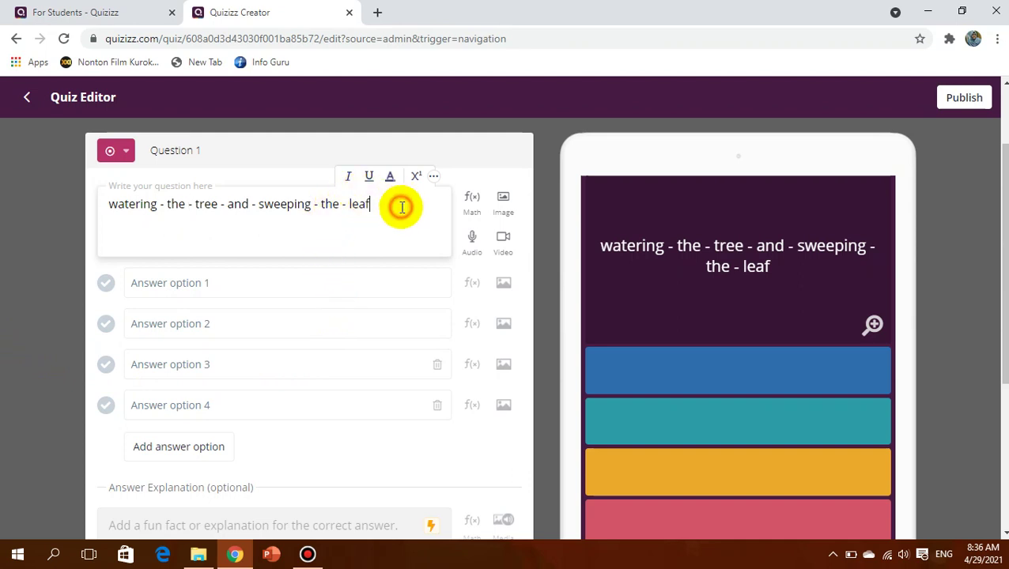
pyautogui.click(109, 207)
pyautogui.moveTo(259, 204); pyautogui.dragTo(265, 204)
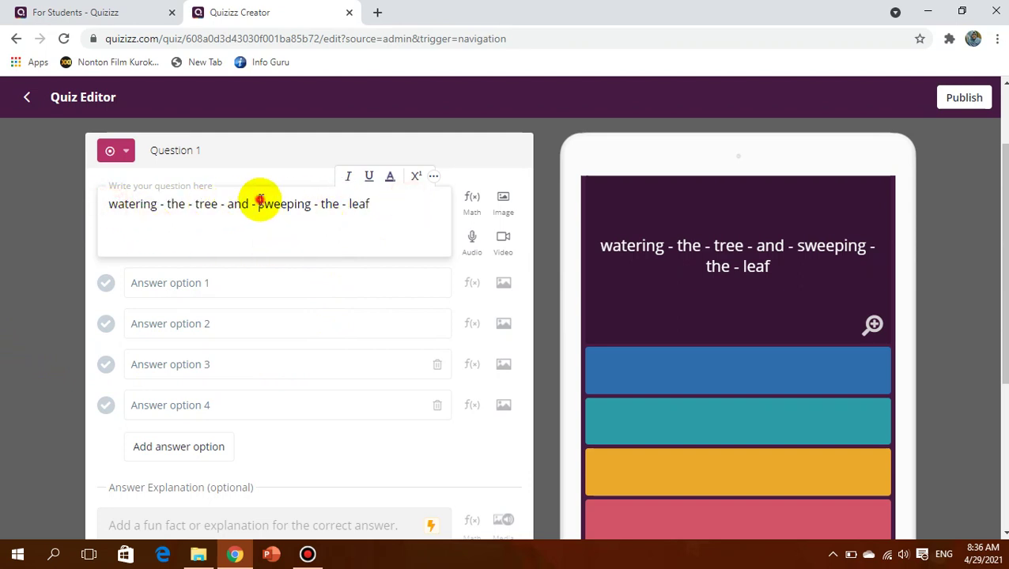
pyautogui.click(378, 203)
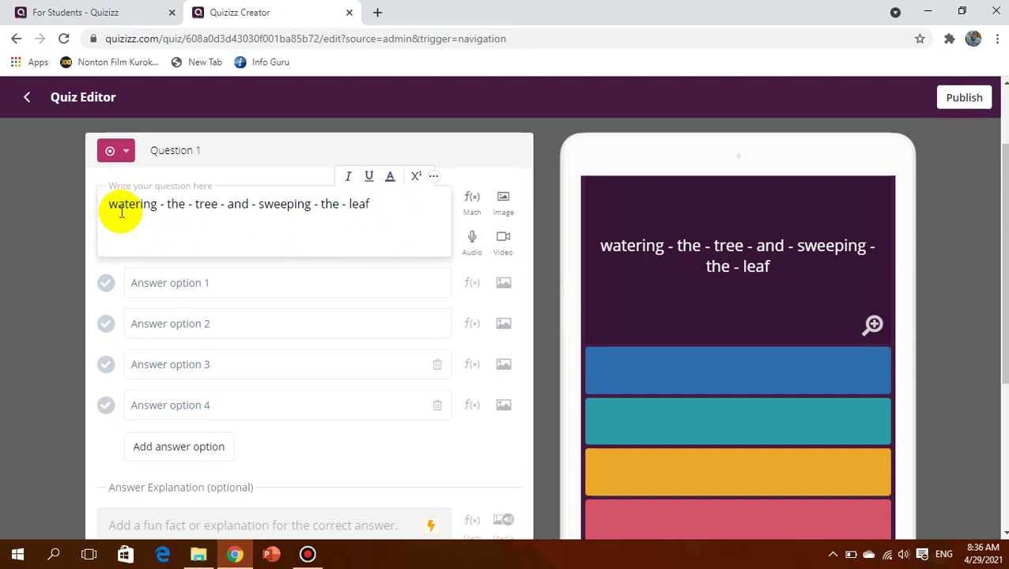
# Fill in the first answer option as "sweeping the leaf and watering the tree"
pyautogui.click(187, 285)
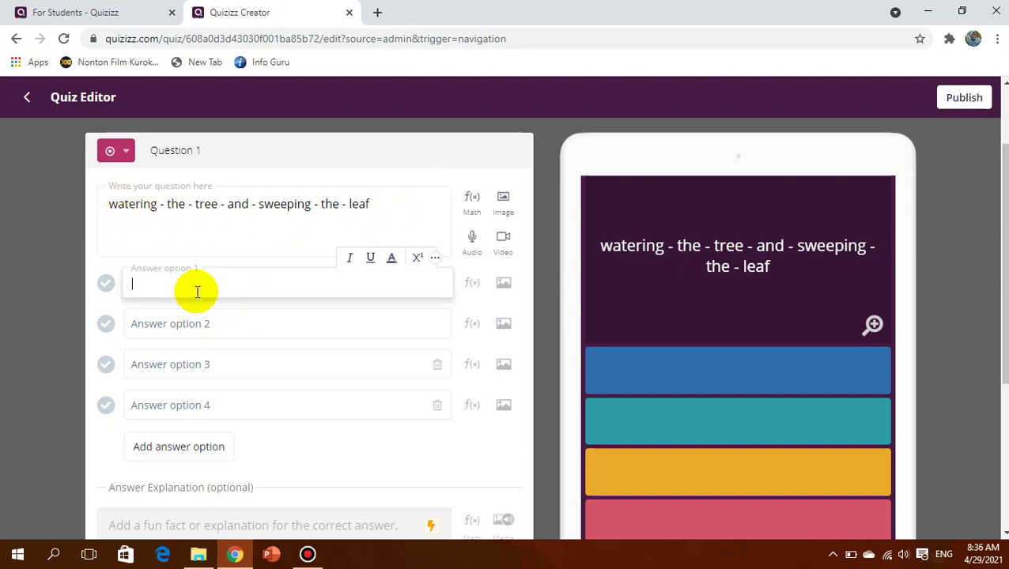
pyautogui.write('sweeping ')
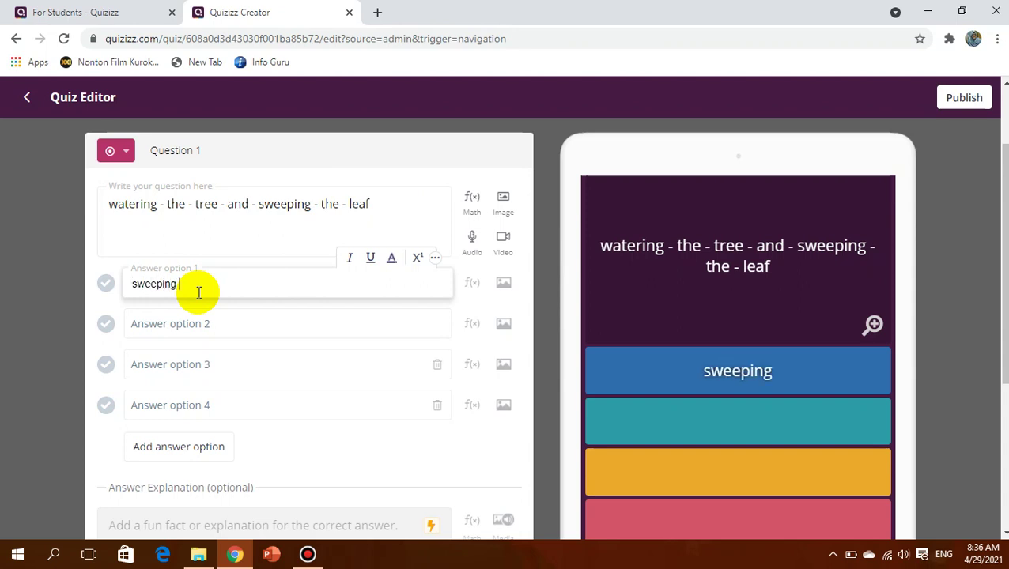
pyautogui.write('the leaf')
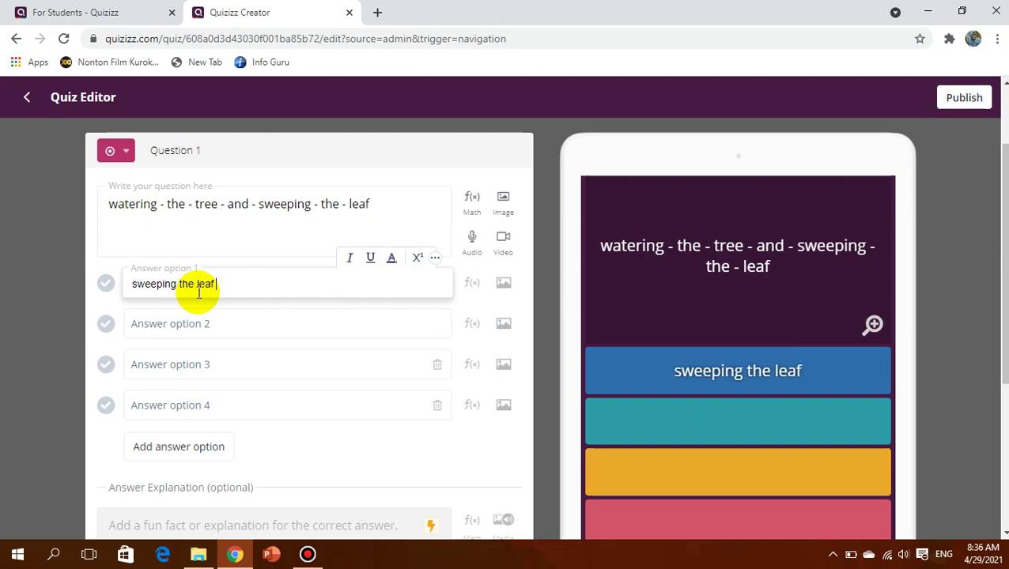
pyautogui.write(' anf')
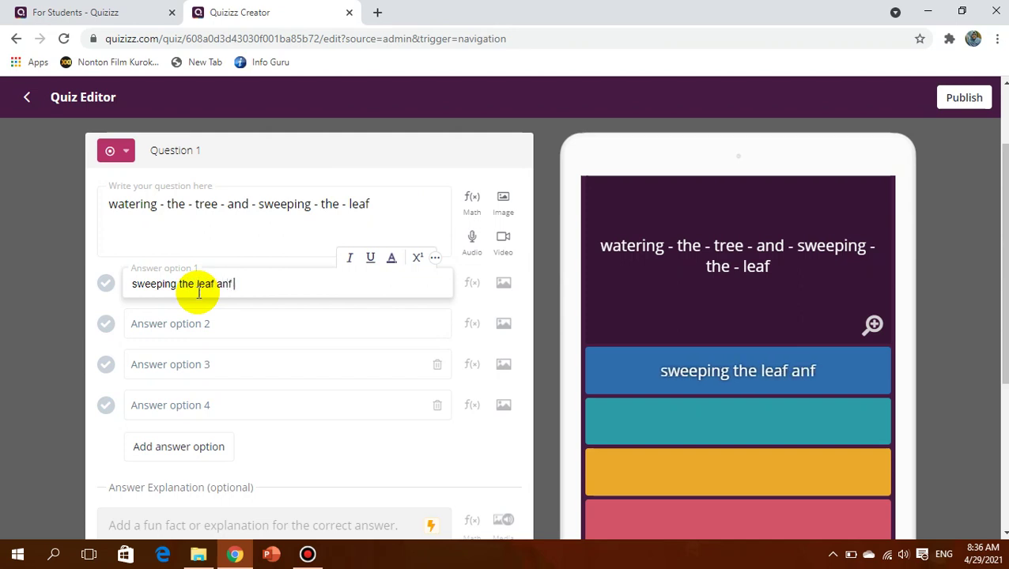
pyautogui.press('BackSpace')
pyautogui.write('d w')
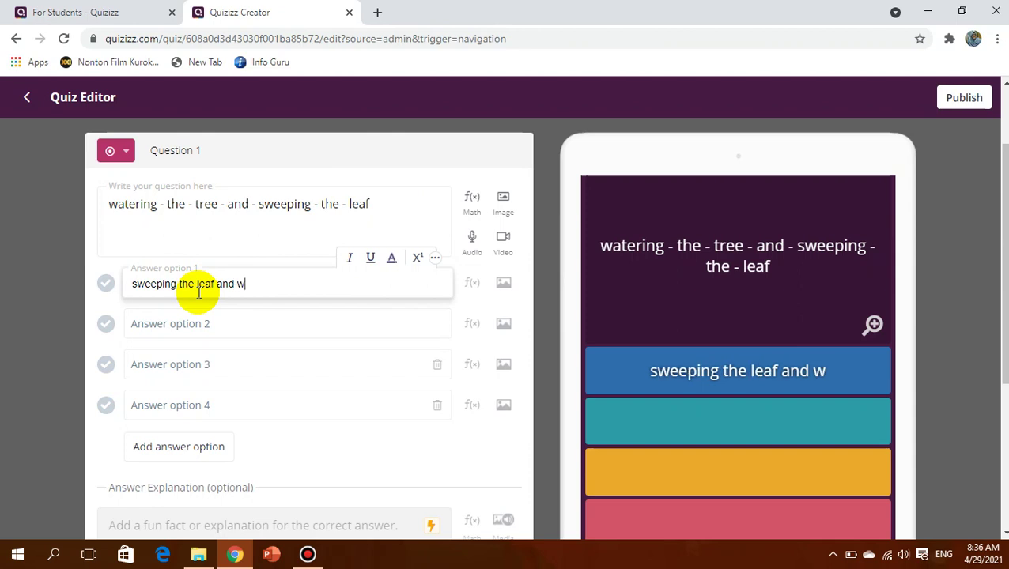
pyautogui.write('atering t')
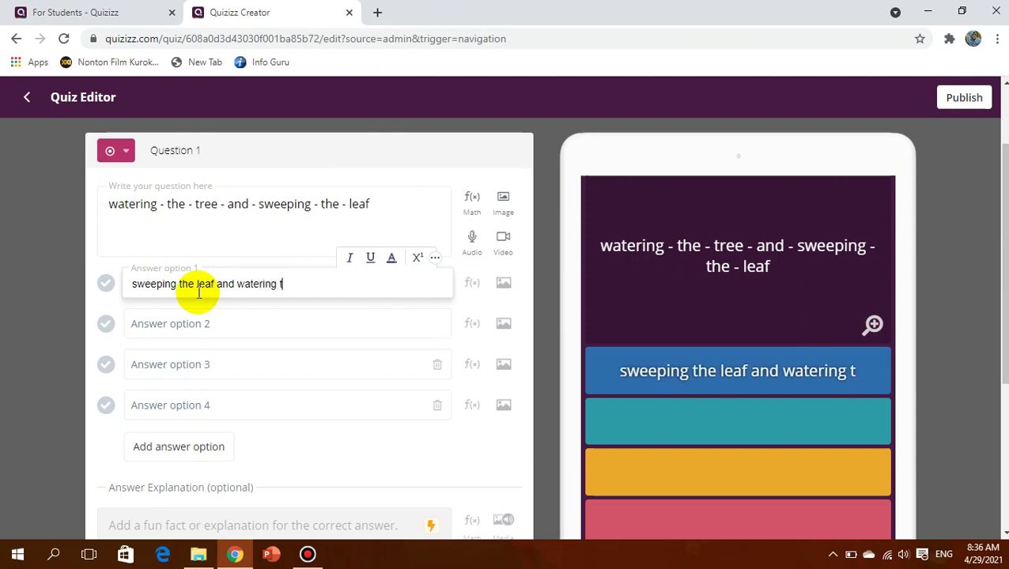
pyautogui.write('he tree')
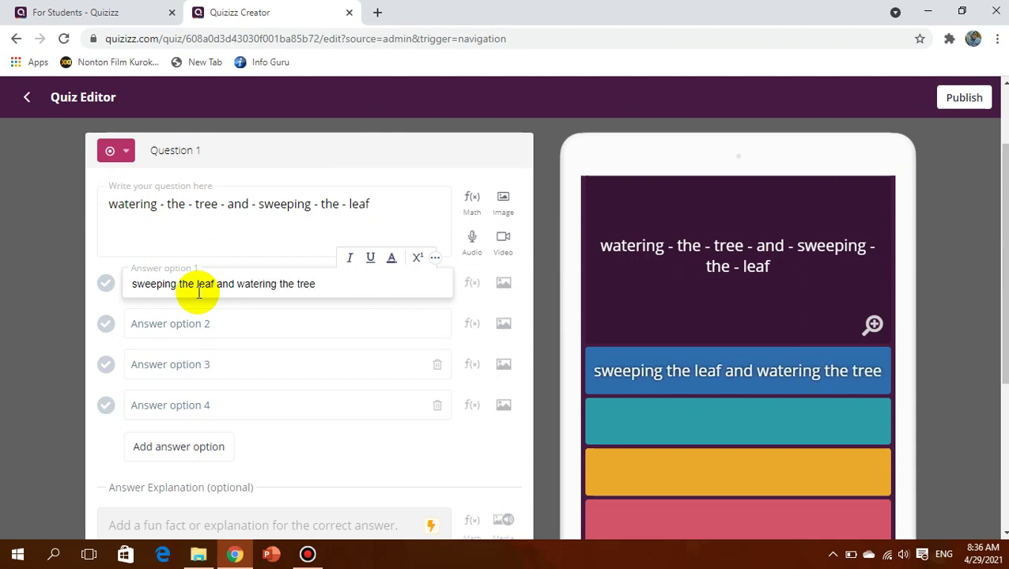
# Fill in the second answer option as "sweeping and watering the leaf"
pyautogui.click(198, 317)
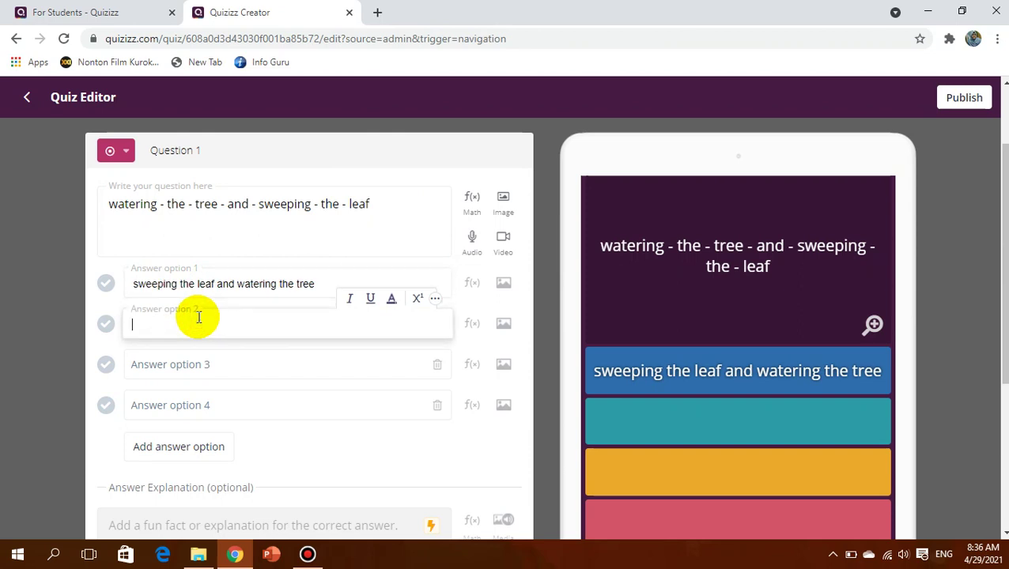
pyautogui.write('sweepin')
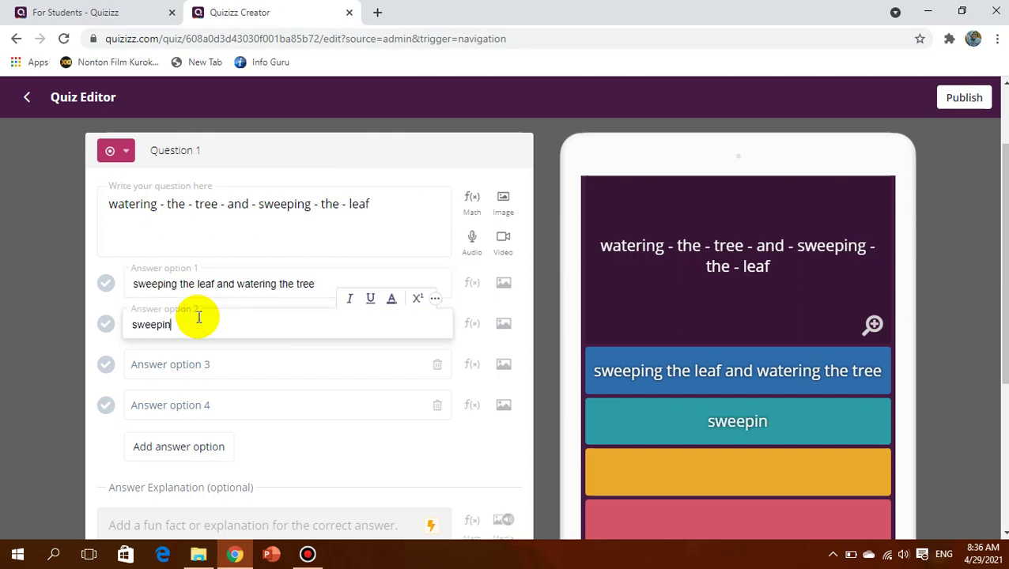
pyautogui.write('g and watering ')
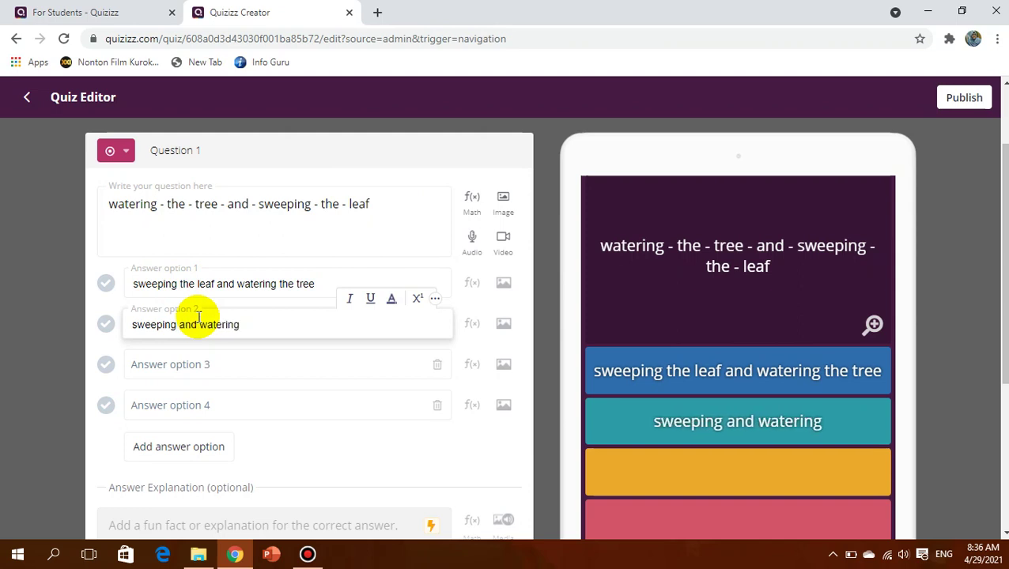
pyautogui.write('the leaf')
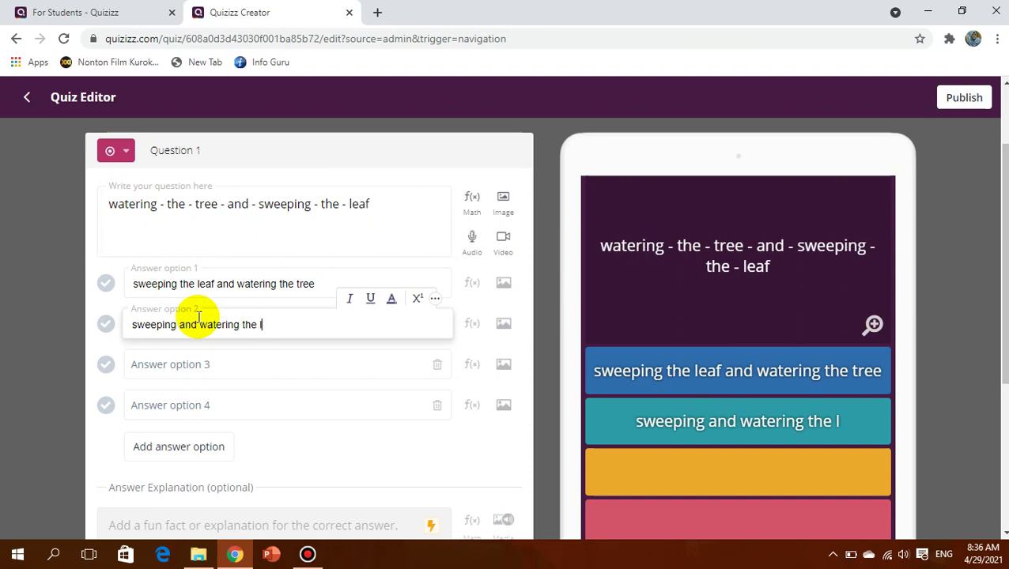
# Fill in the third answer option as "the leaf and tree watering sweeping"
pyautogui.click(217, 378)
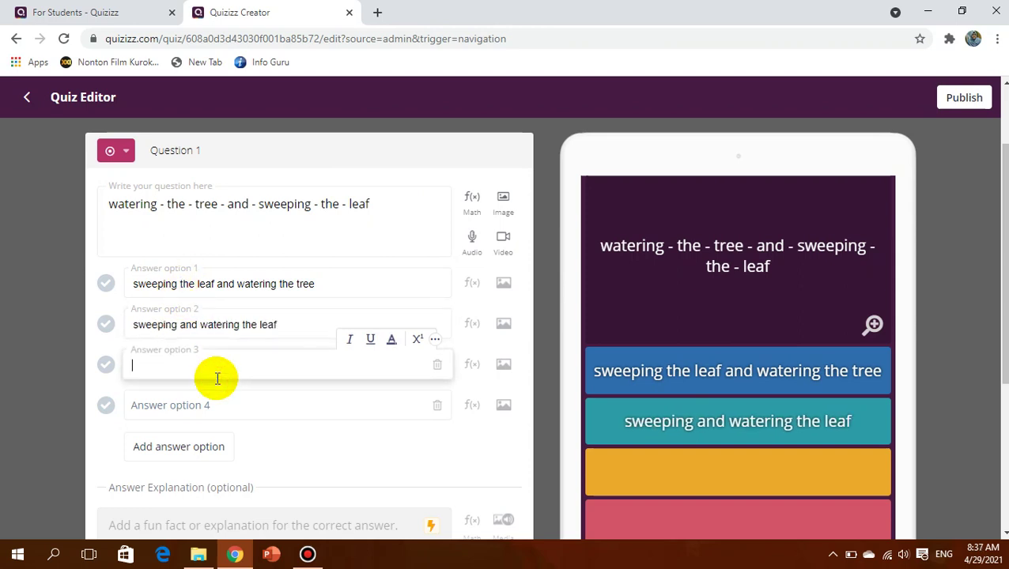
pyautogui.write('the leaf')
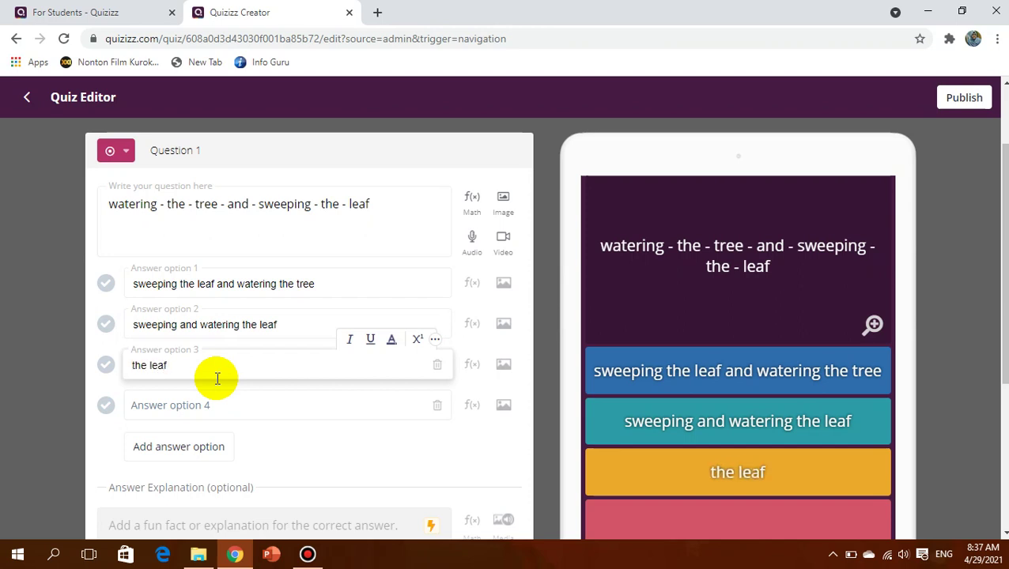
pyautogui.write(' and the')
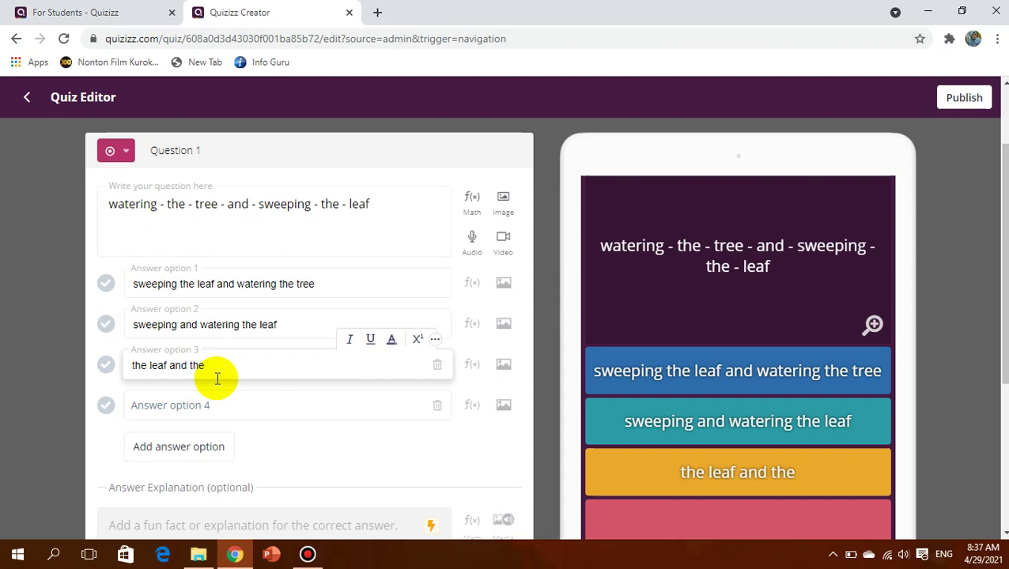
pyautogui.press('BackSpace')
pyautogui.press('BackSpace')
pyautogui.press('BackSpace')
pyautogui.write('ree')
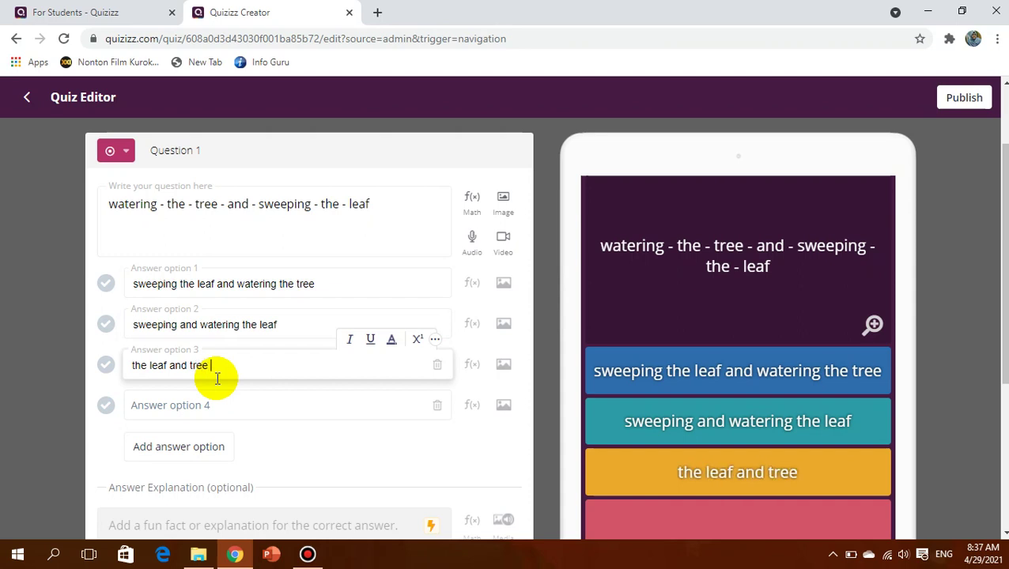
pyautogui.write(' watering')
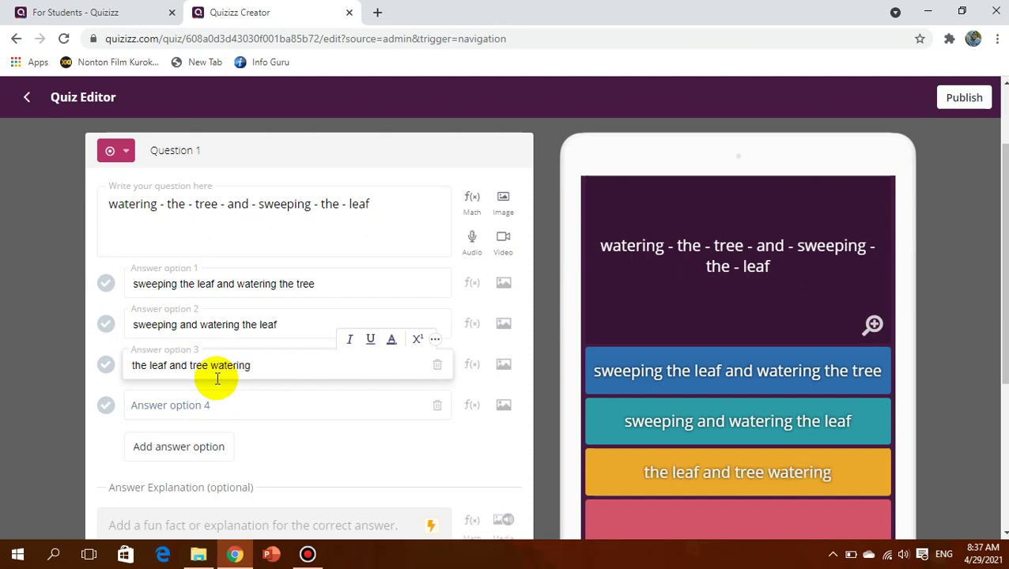
pyautogui.write(' swee')
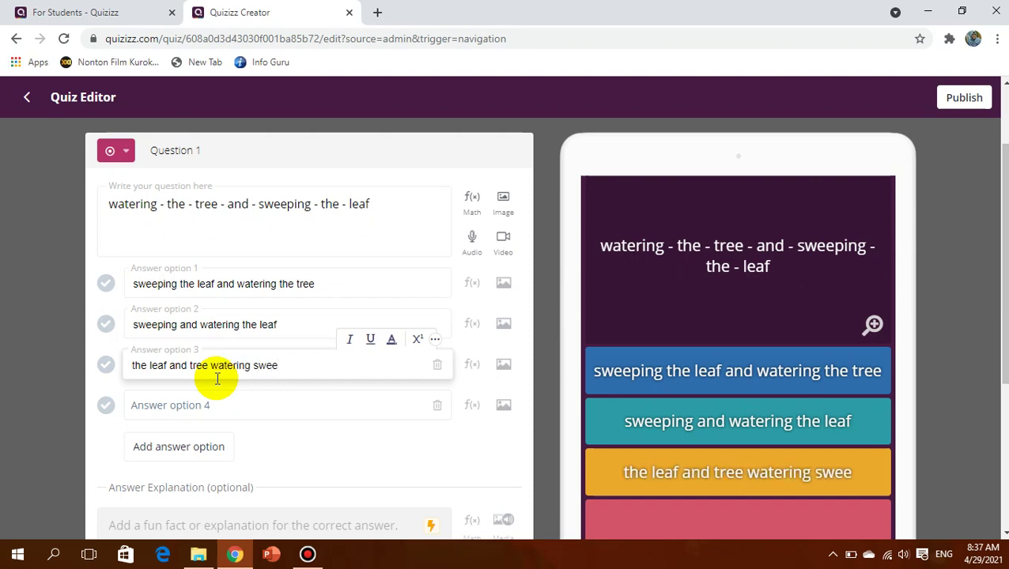
pyautogui.write('ping')
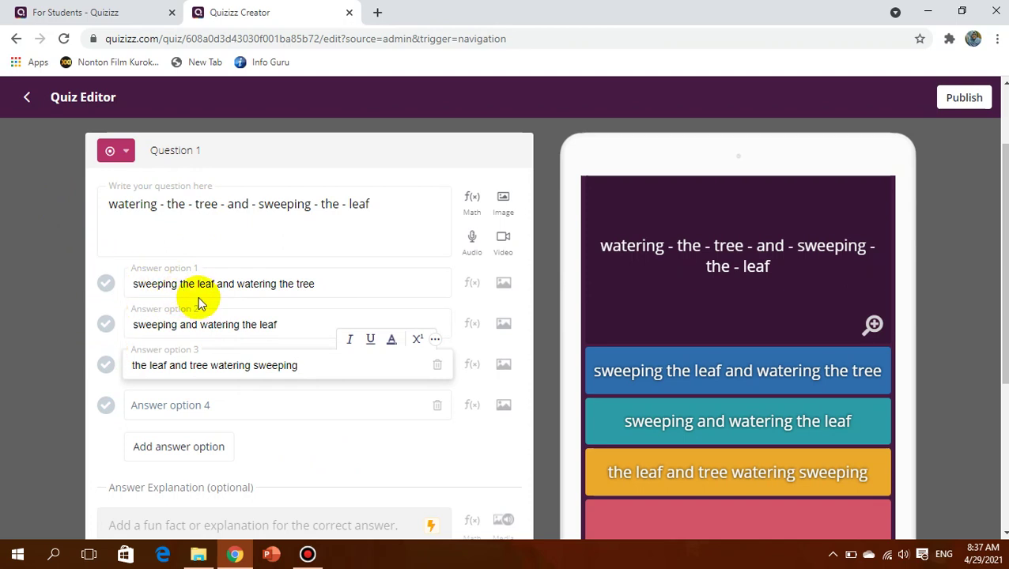
# Mark "sweeping the leaf and watering the tree" as the correct answer and save the question
pyautogui.click(106, 283)
pyautogui.scroll(-2, 158, 300)
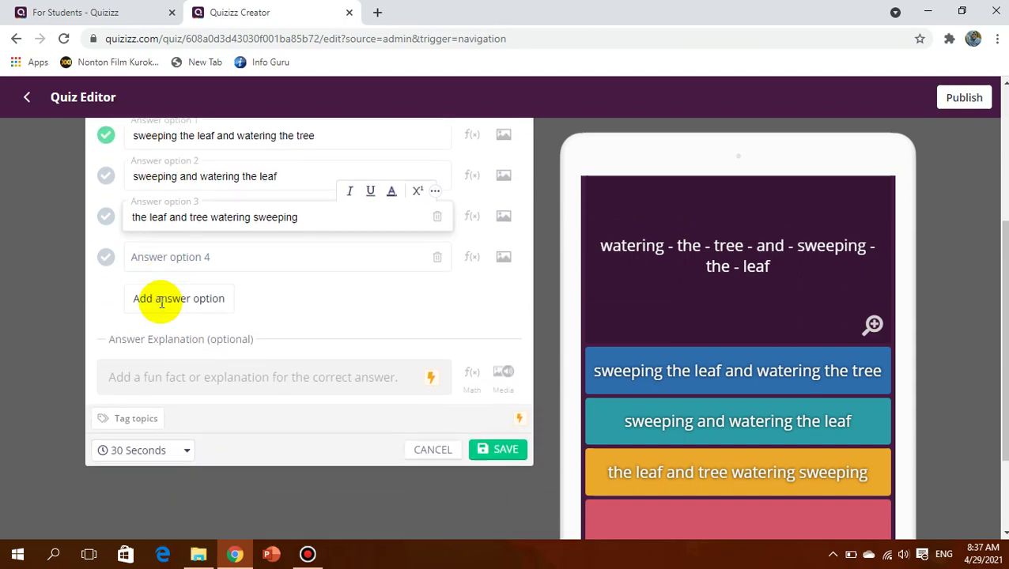
pyautogui.click(510, 450)
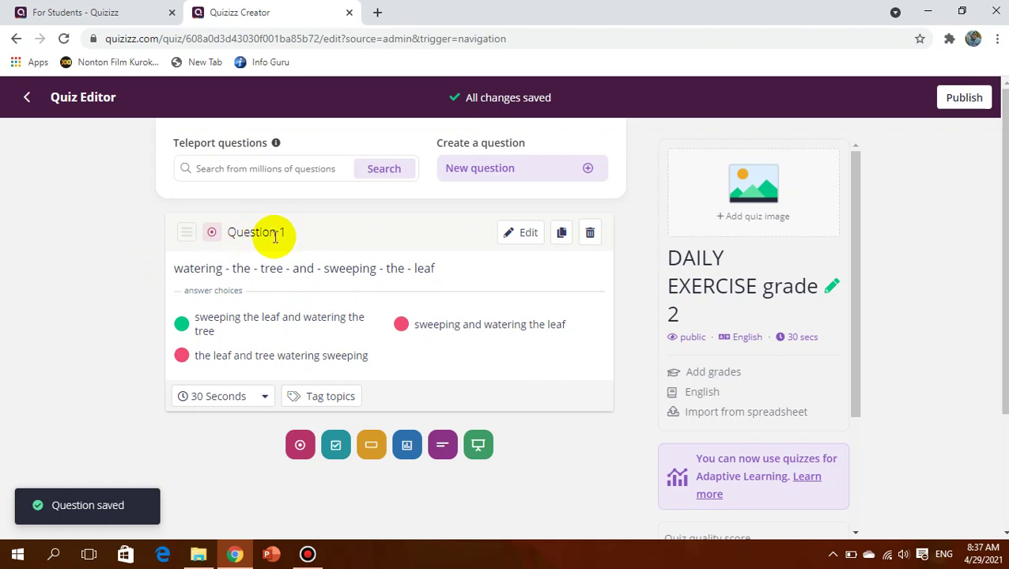
pyautogui.click(265, 403)
pyautogui.click(265, 403)
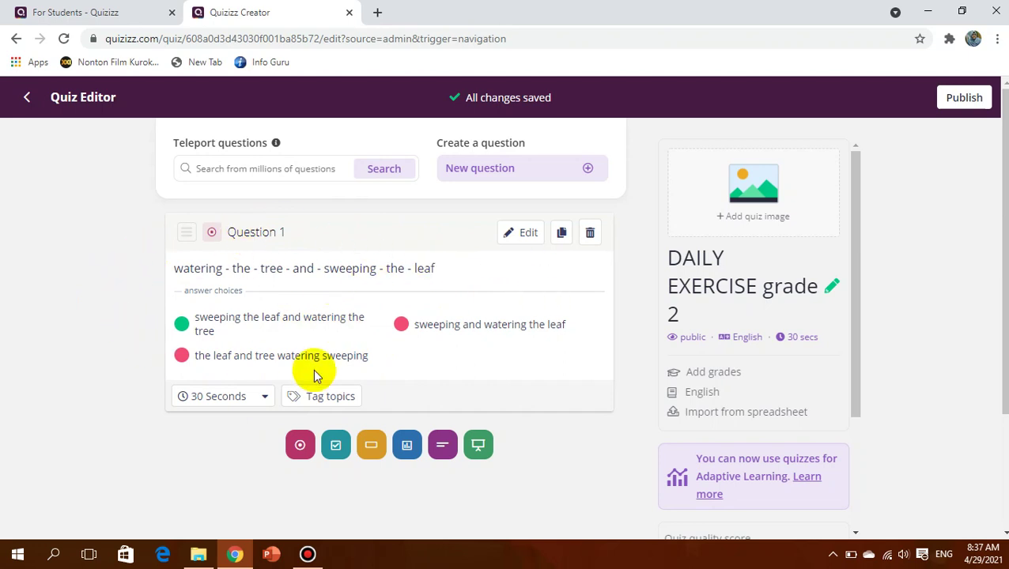
pyautogui.click(261, 397)
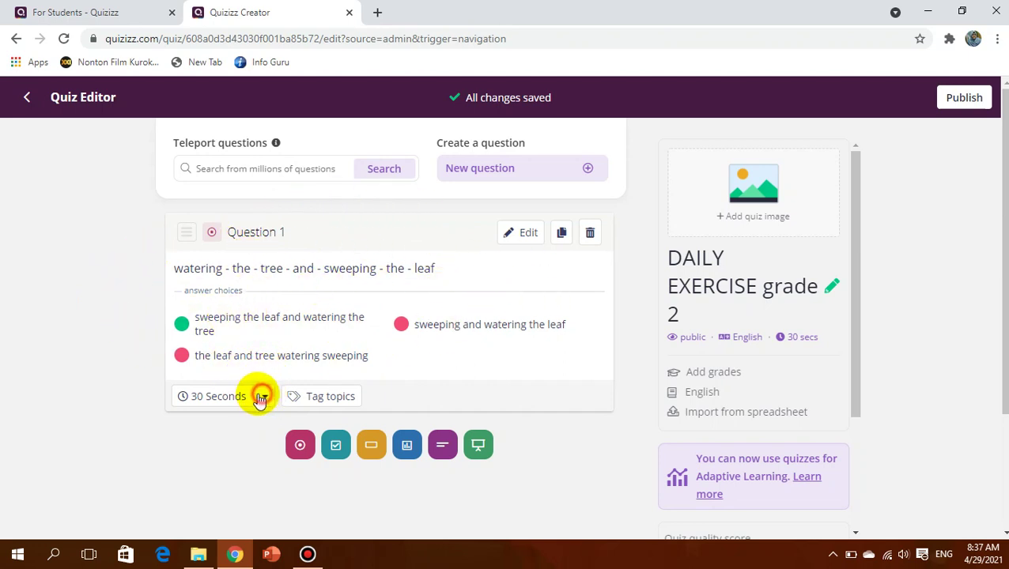
pyautogui.click(419, 365)
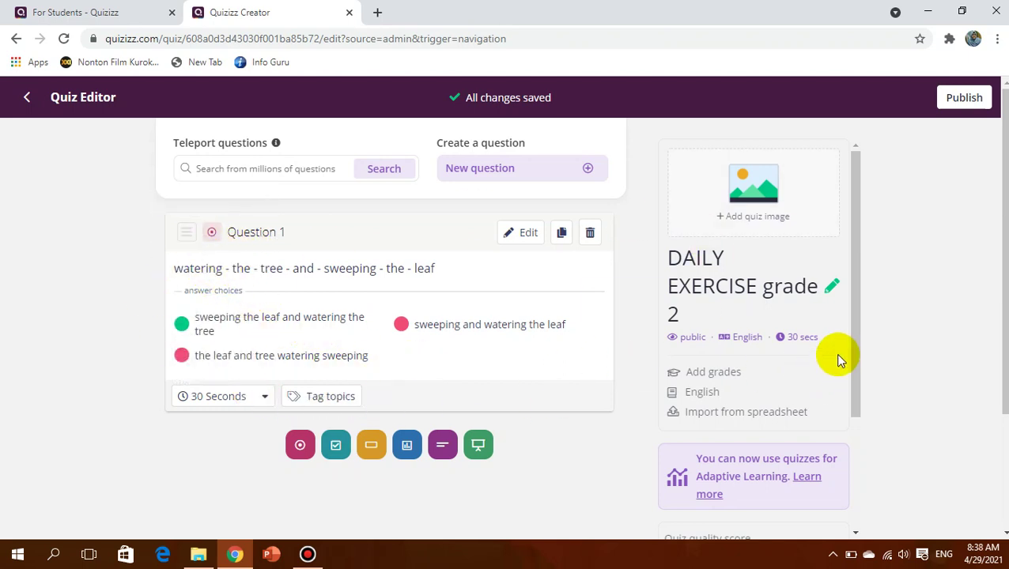
# Set the quiz-wide time limit per question to 60 seconds
pyautogui.click(798, 338)
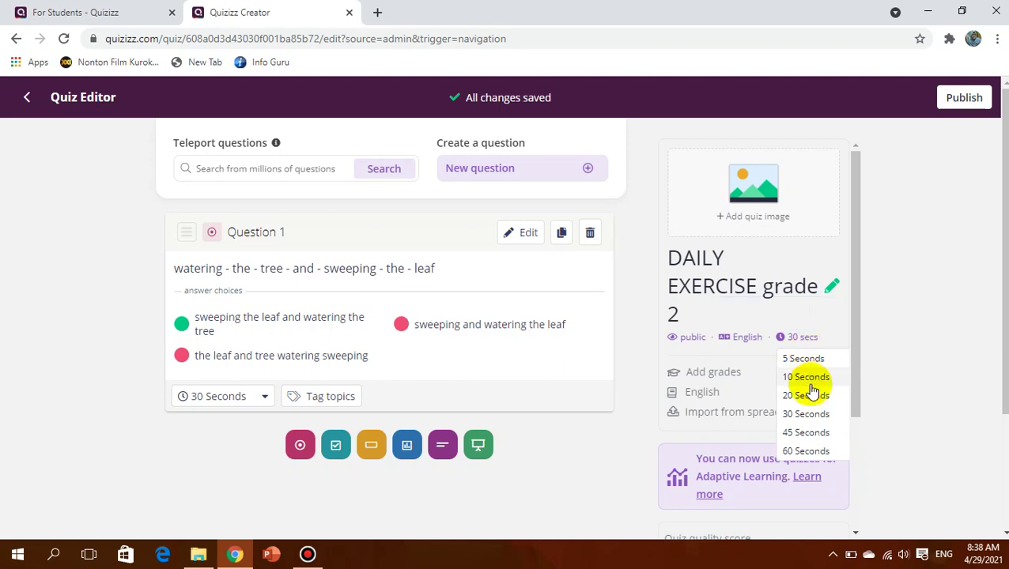
pyautogui.click(806, 452)
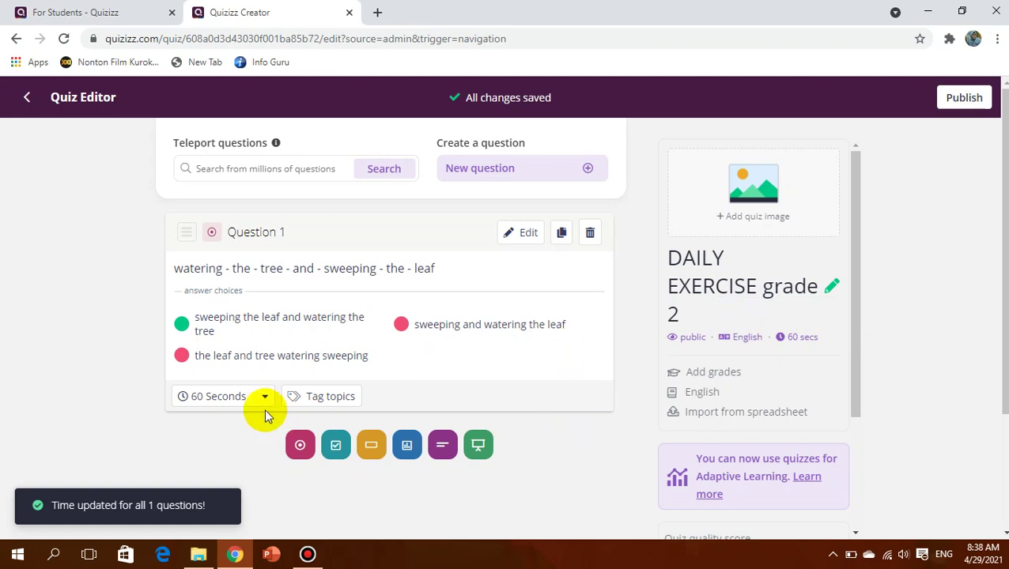
# Start a second multiple-choice question with its image upload dialog open, and open a new browser tab
pyautogui.click(299, 444)
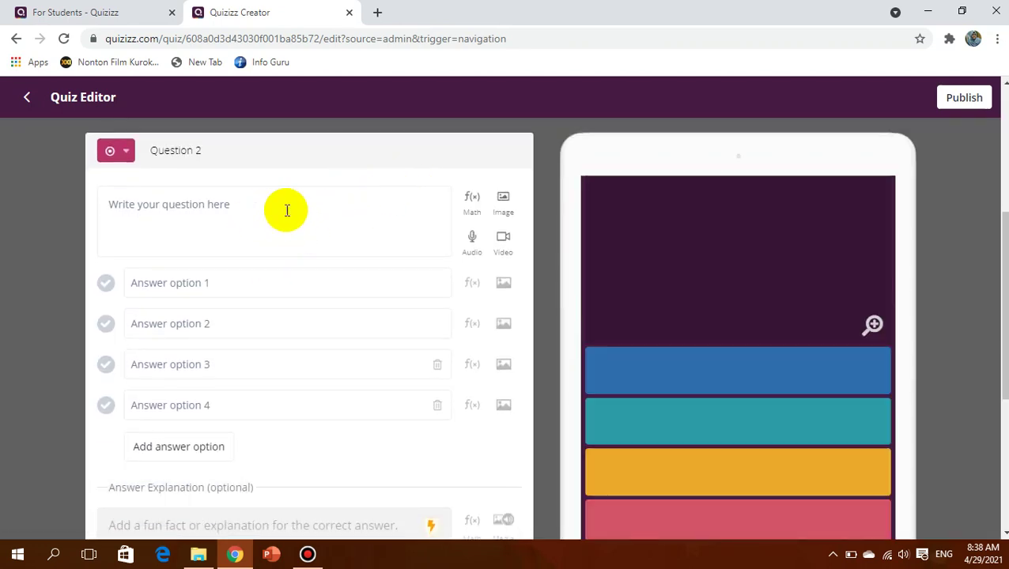
pyautogui.click(504, 200)
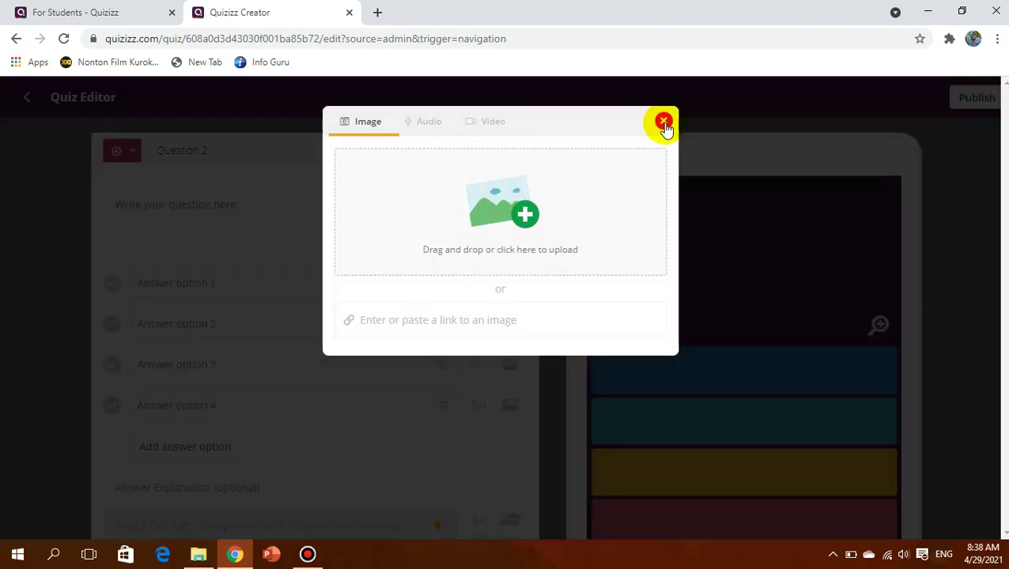
pyautogui.click(663, 121)
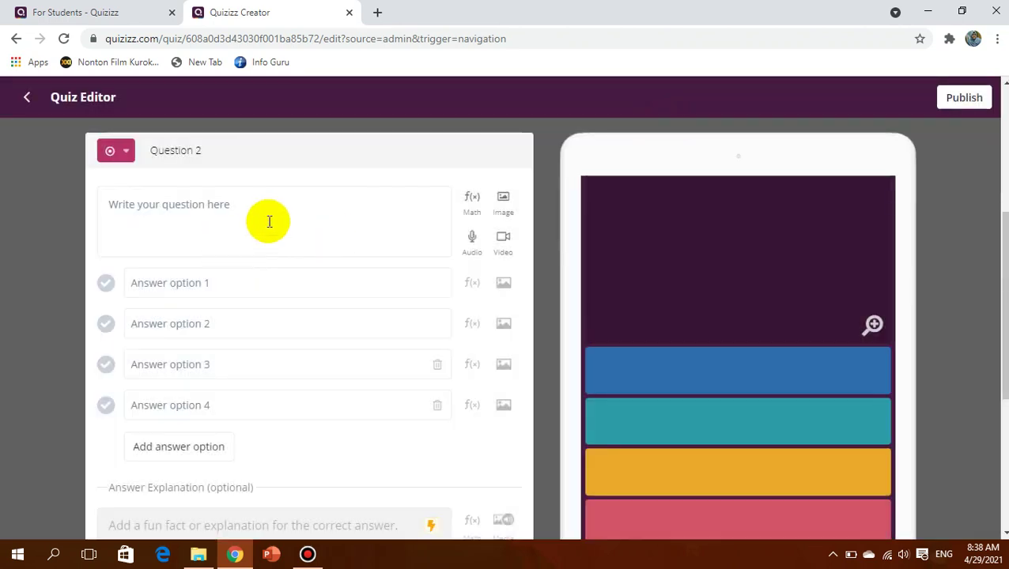
pyautogui.click(217, 206)
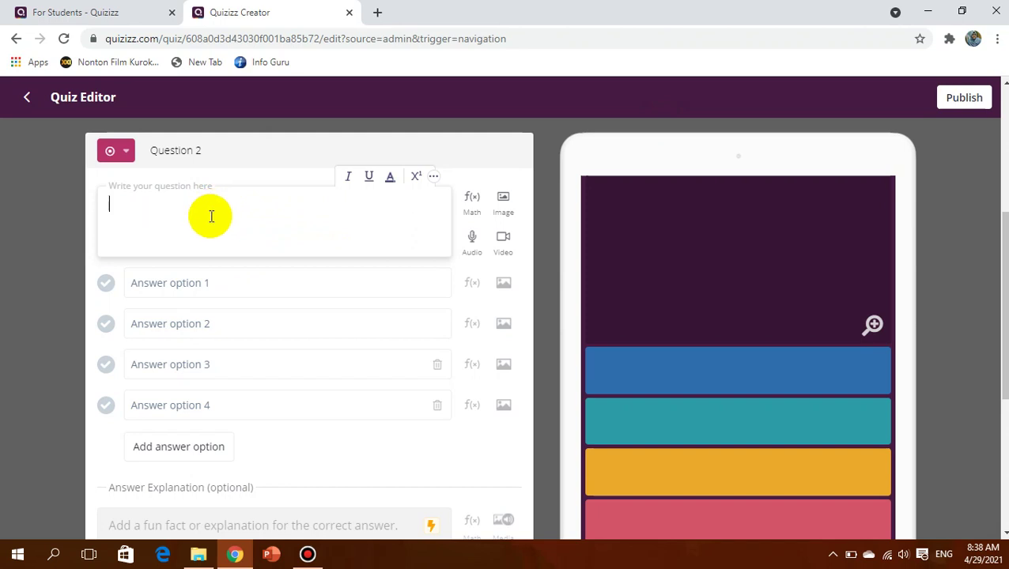
pyautogui.click(510, 202)
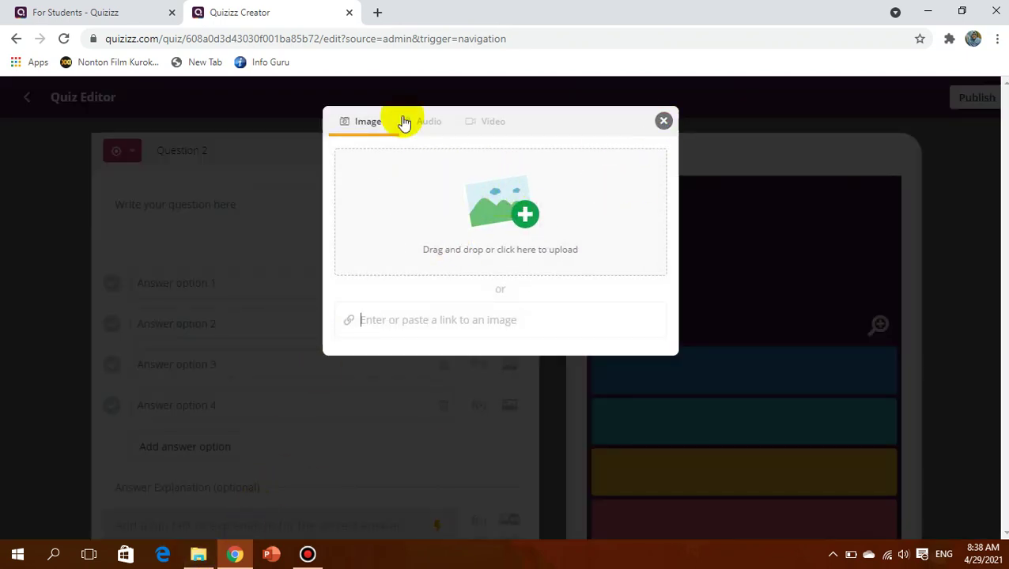
pyautogui.click(377, 14)
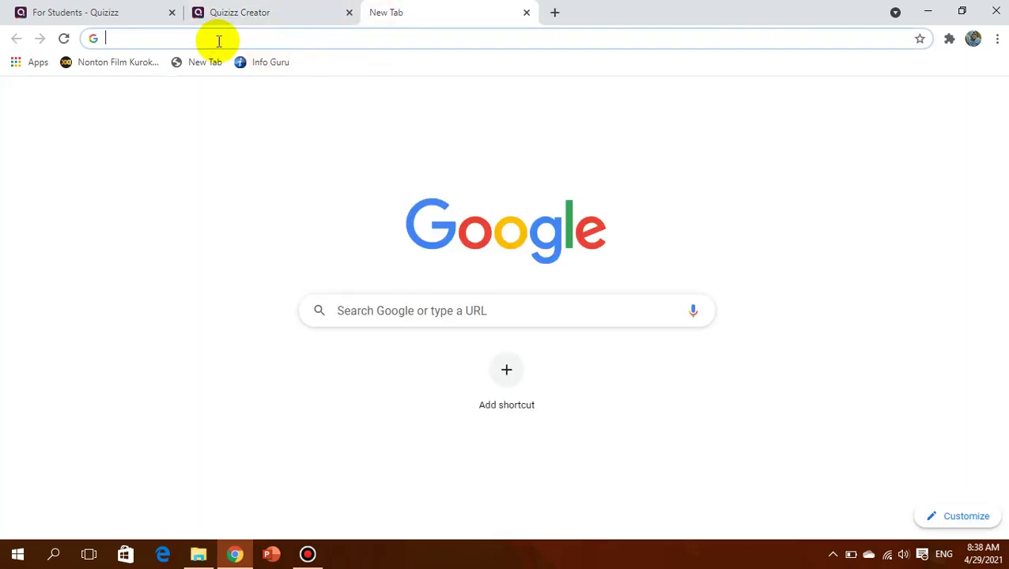
pyautogui.write('capung')
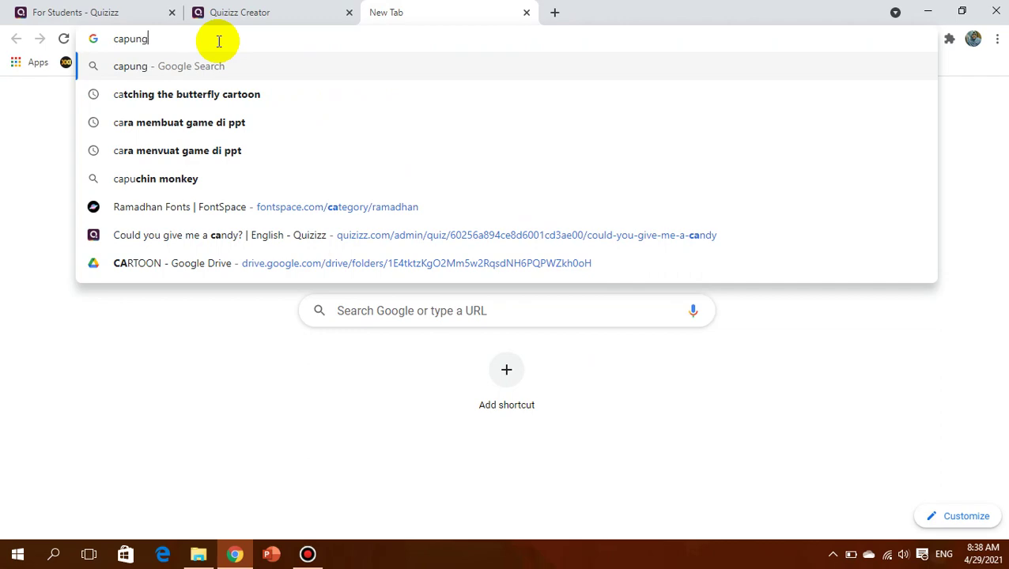
pyautogui.press('BackSpace')
pyautogui.press('BackSpace')
pyautogui.press('BackSpace')
pyautogui.press('BackSpace')
pyautogui.press('BackSpace')
pyautogui.press('BackSpace')
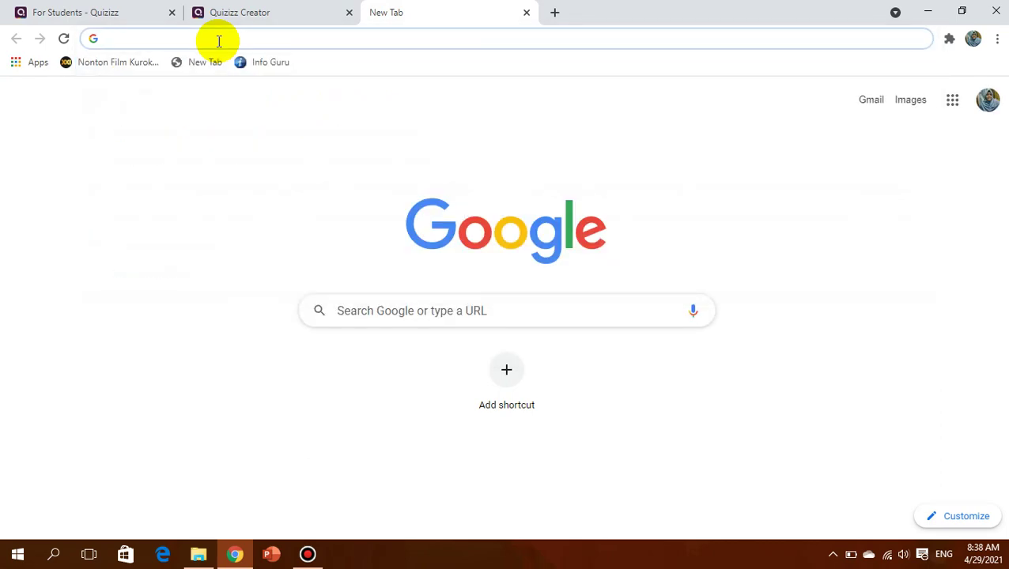
# Search Google for "dragonfly"
pyautogui.write('dragonf')
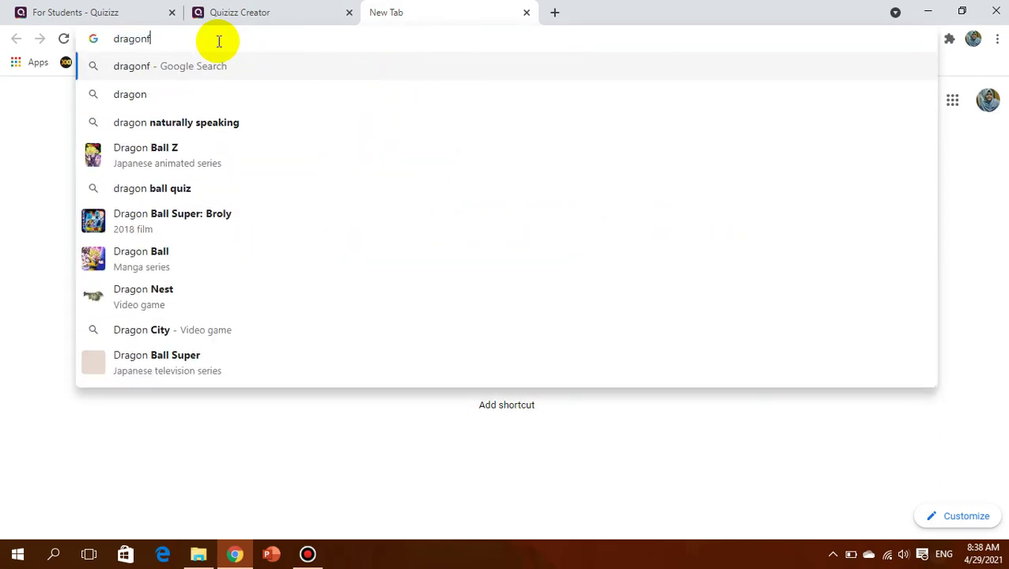
pyautogui.write('ly')
pyautogui.press('Return')
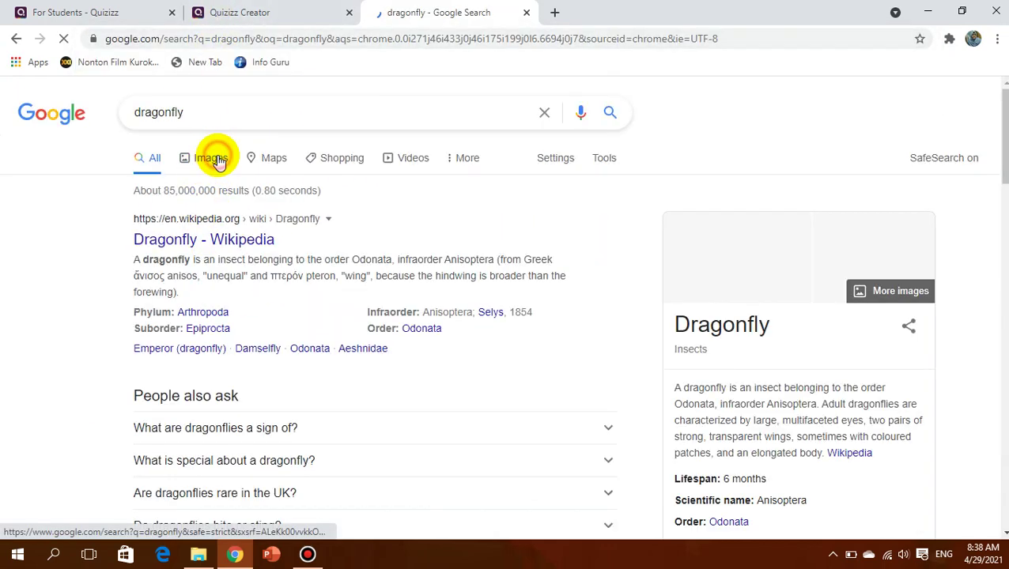
# Switch to the image results for "dragonfly" and open the Treehugger picture of the blue dragonfly
pyautogui.click(217, 159)
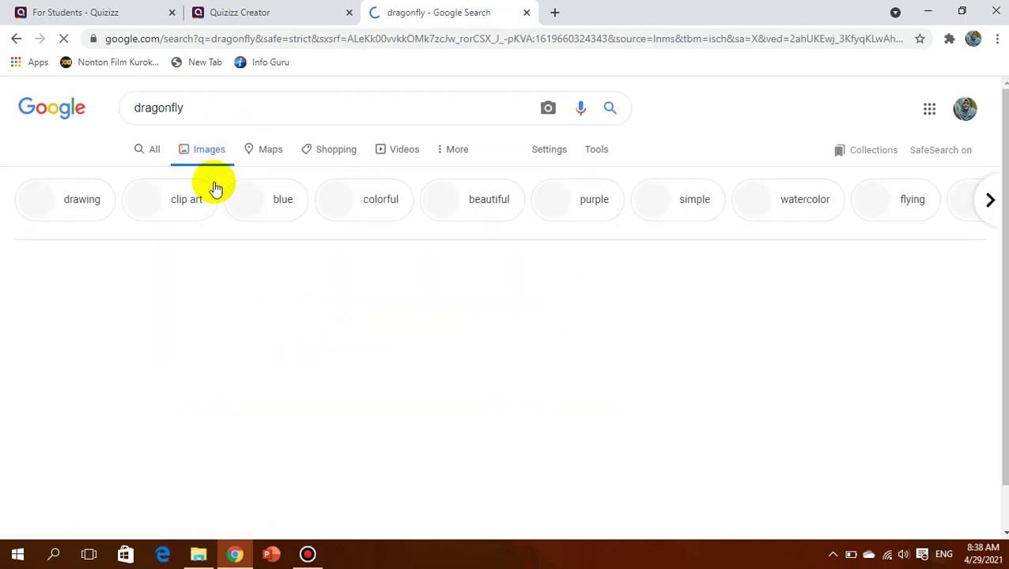
pyautogui.scroll(-4, 275, 321)
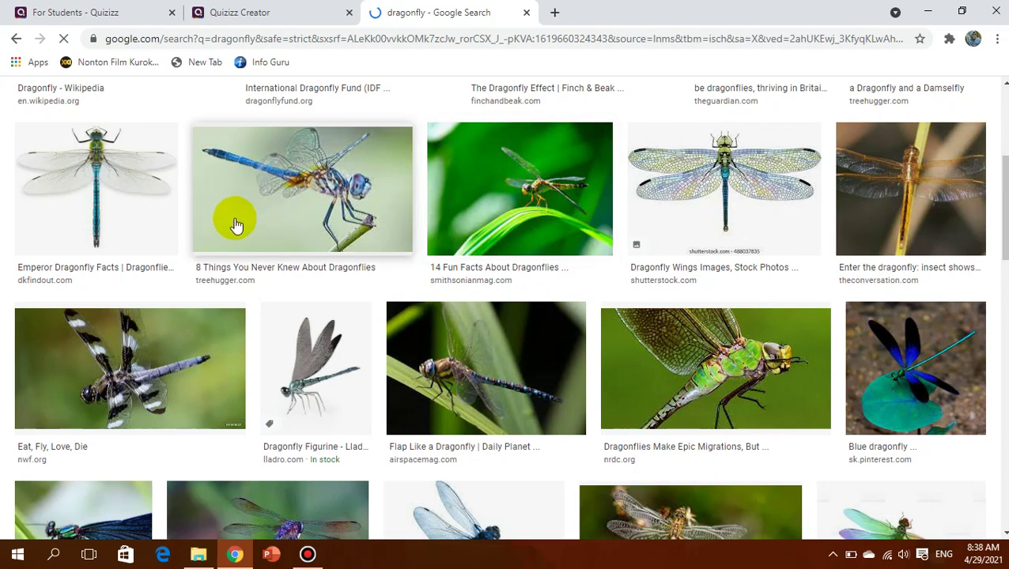
pyautogui.scroll(-4, 230, 222)
pyautogui.scroll(8, 228, 229)
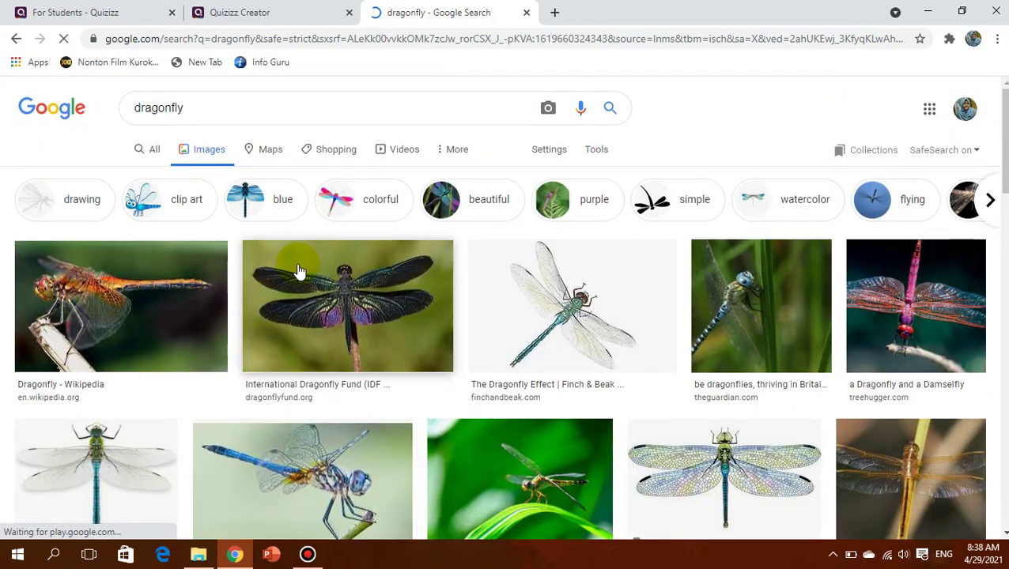
pyautogui.click(296, 445)
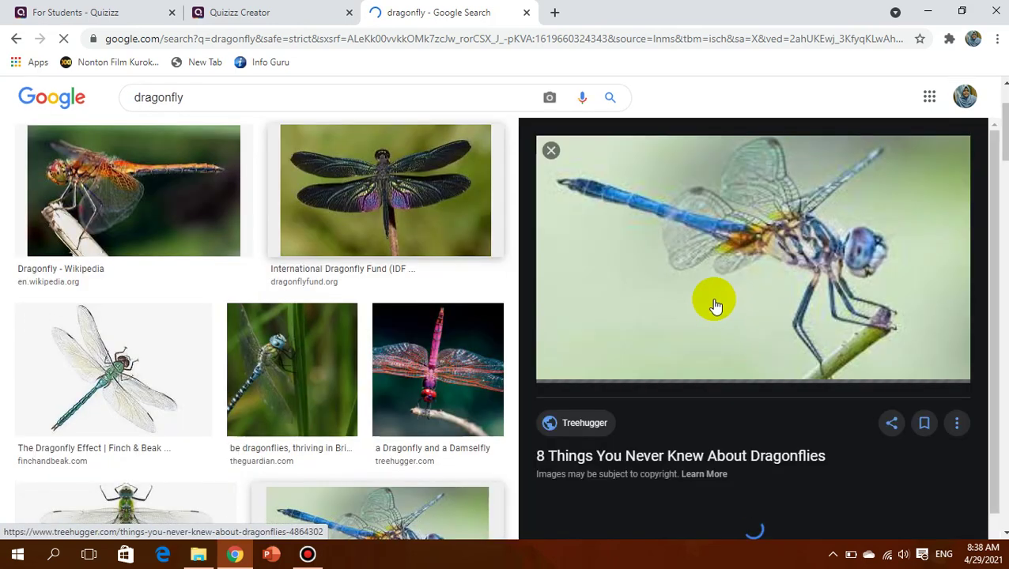
# Save the blue dragonfly picture to the Downloads folder as a JPEG image named "1"
pyautogui.rightClick(730, 227)
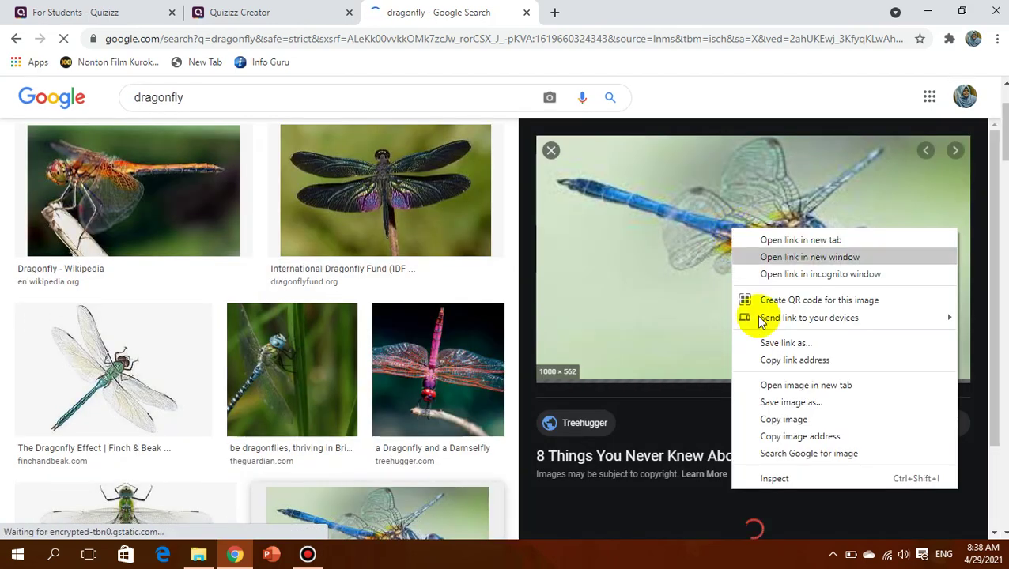
pyautogui.click(776, 405)
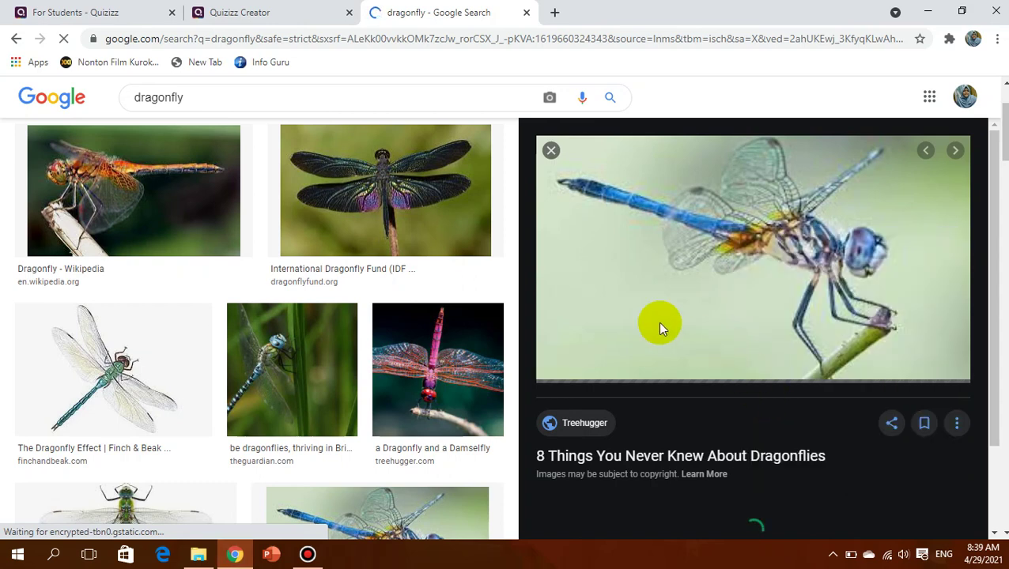
pyautogui.scroll(-2, 450, 291)
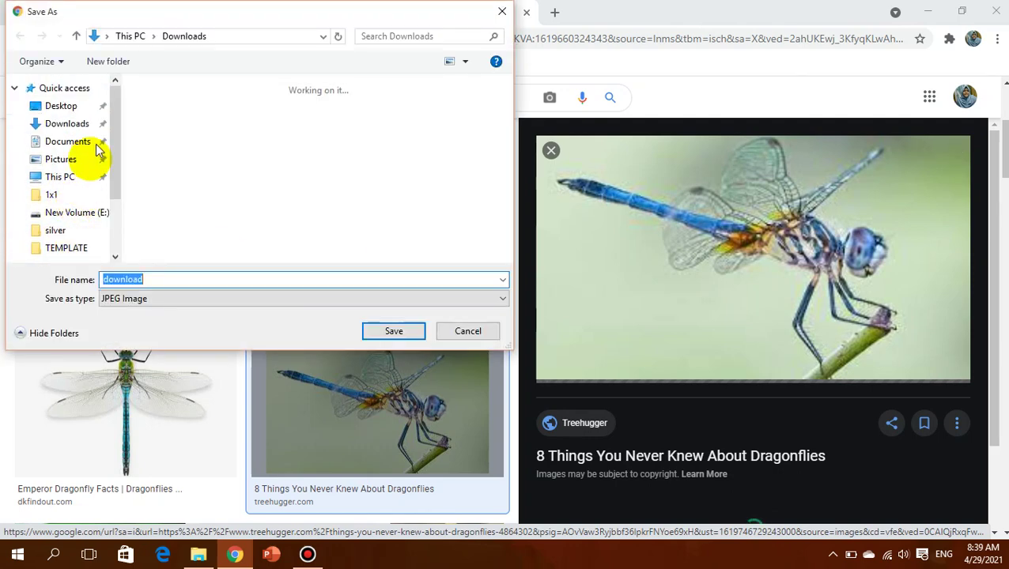
pyautogui.scroll(-6, 269, 195)
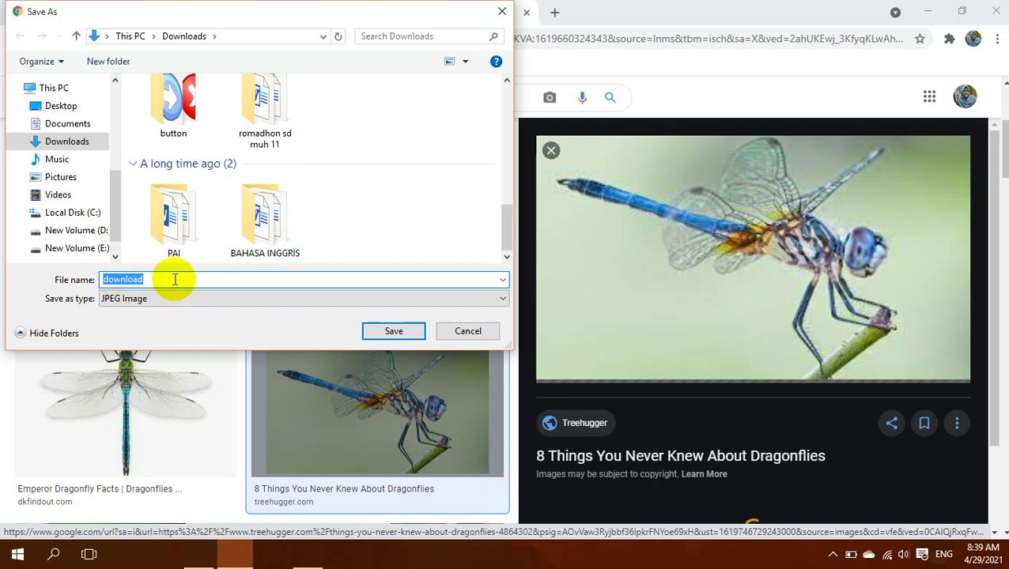
pyautogui.write('1')
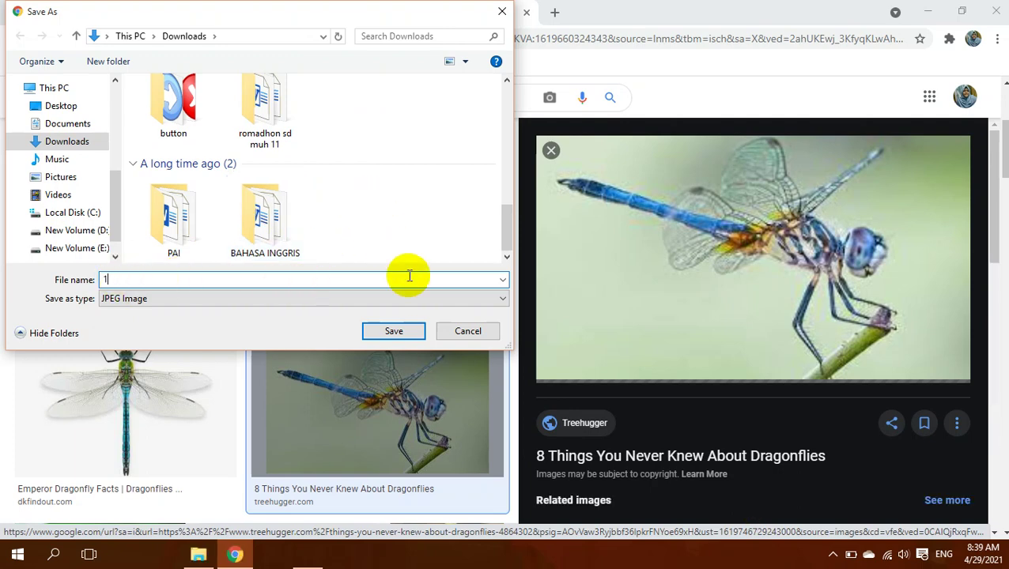
pyautogui.click(409, 343)
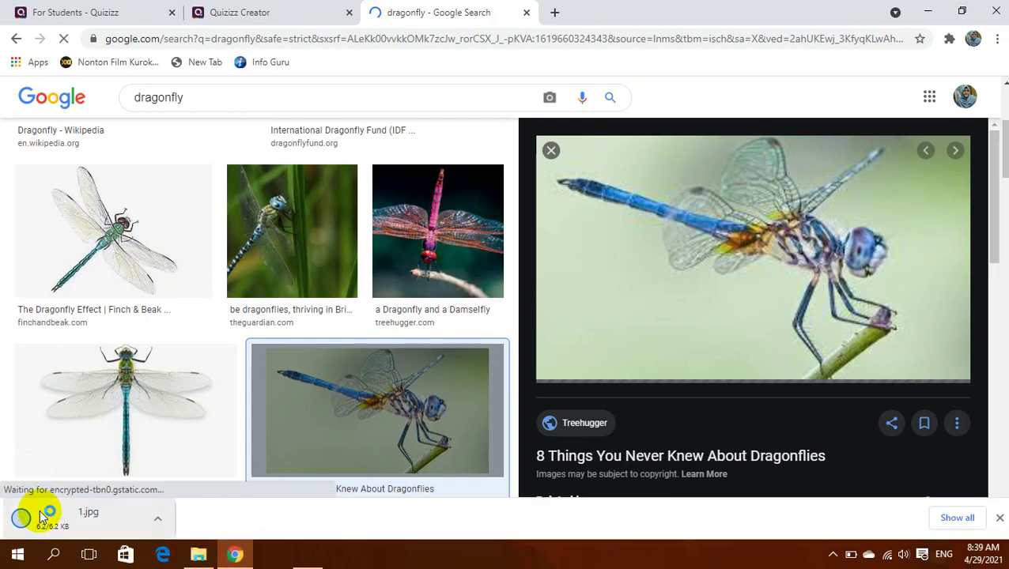
# Return to the Quizizz Creator page with question 2's image upload dialog
pyautogui.click(234, 554)
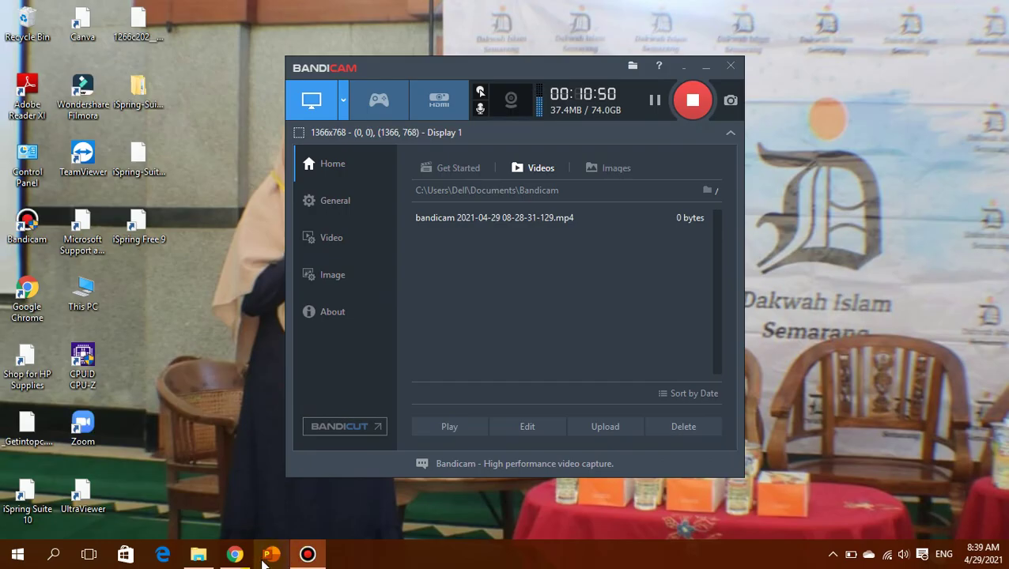
pyautogui.click(245, 560)
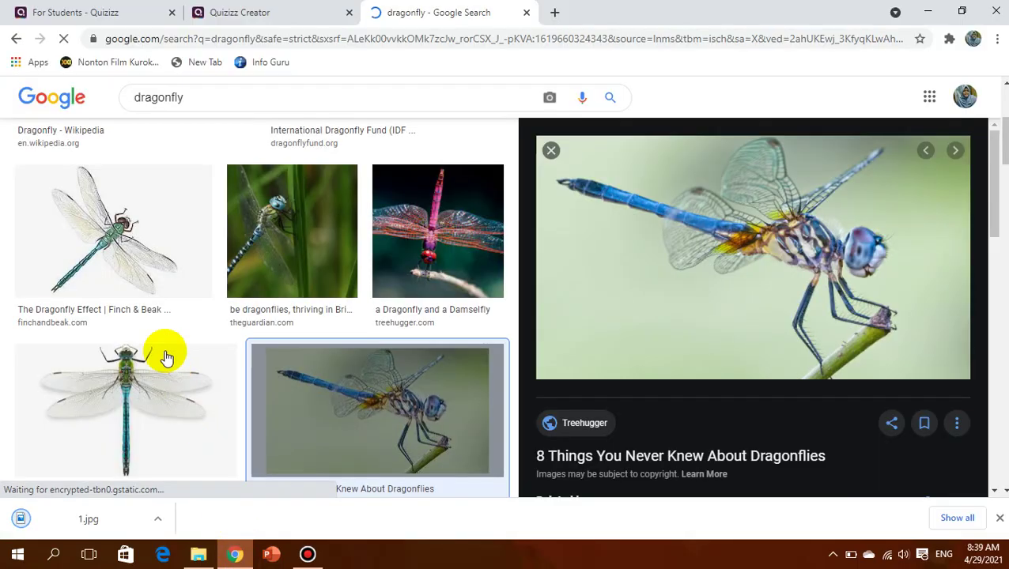
pyautogui.click(251, 13)
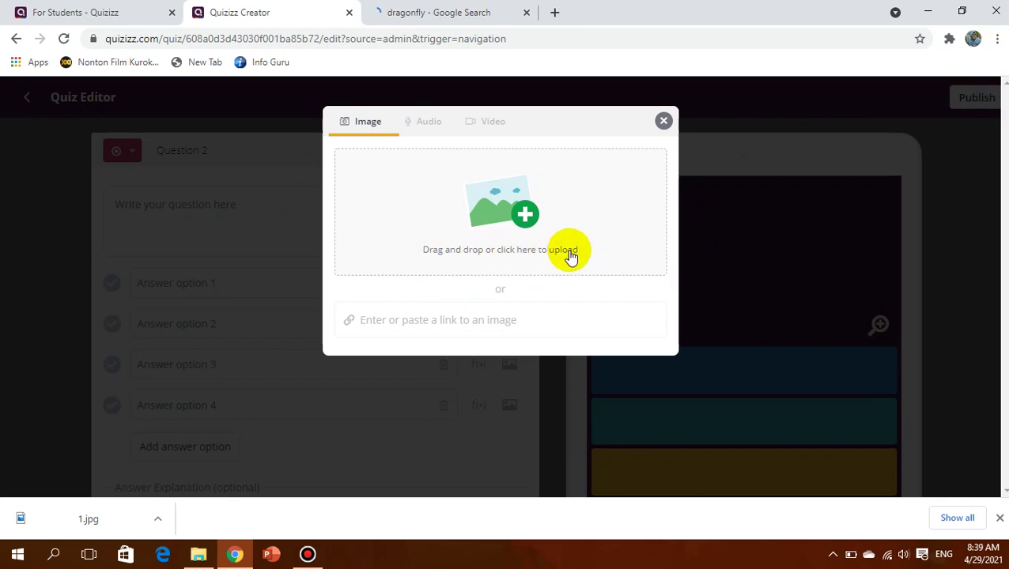
# Open the Downloads folder in File Explorer, maximize its window and look through the files for the saved image
pyautogui.click(198, 554)
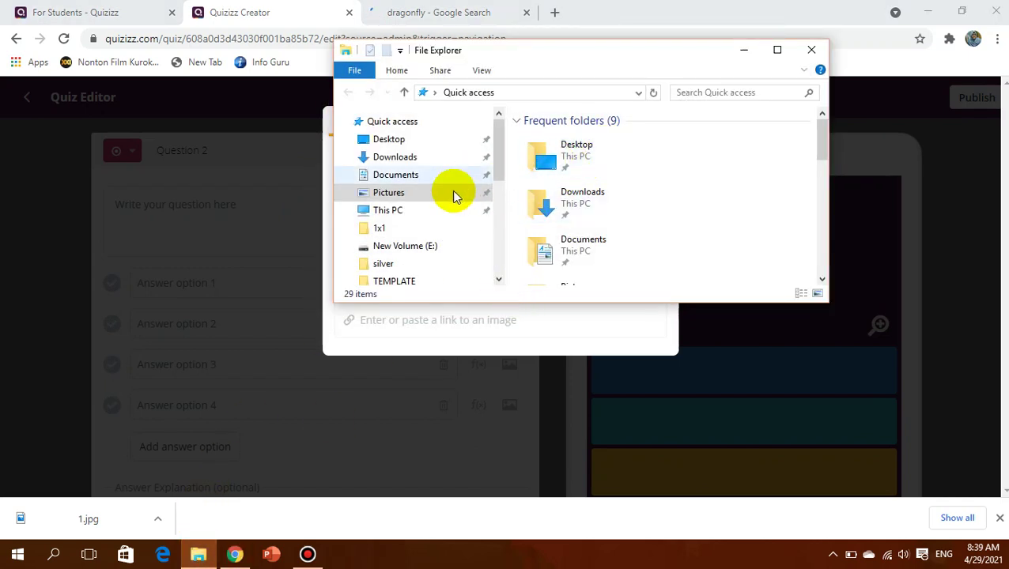
pyautogui.click(591, 208)
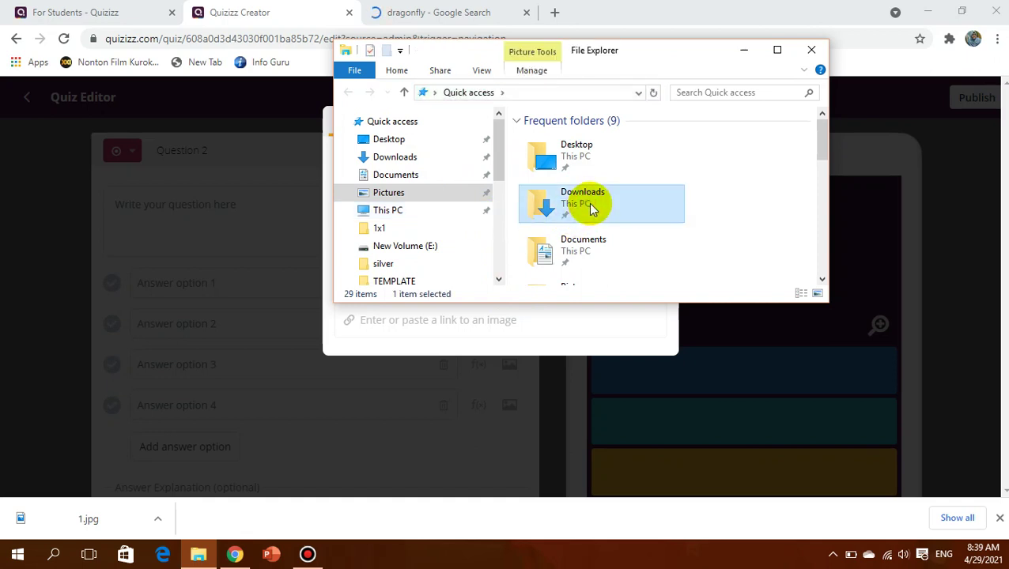
pyautogui.doubleClick(597, 201)
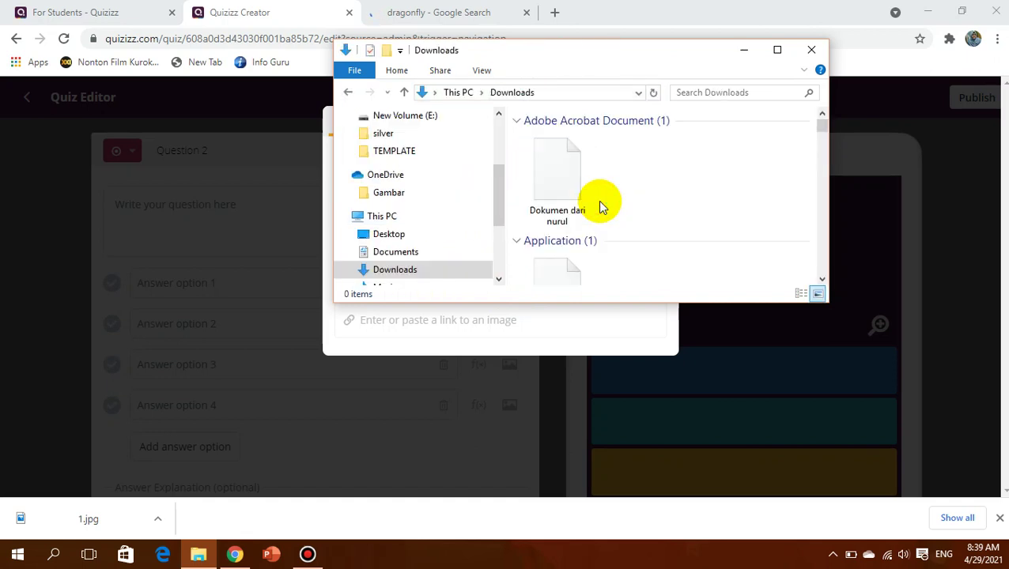
pyautogui.click(777, 50)
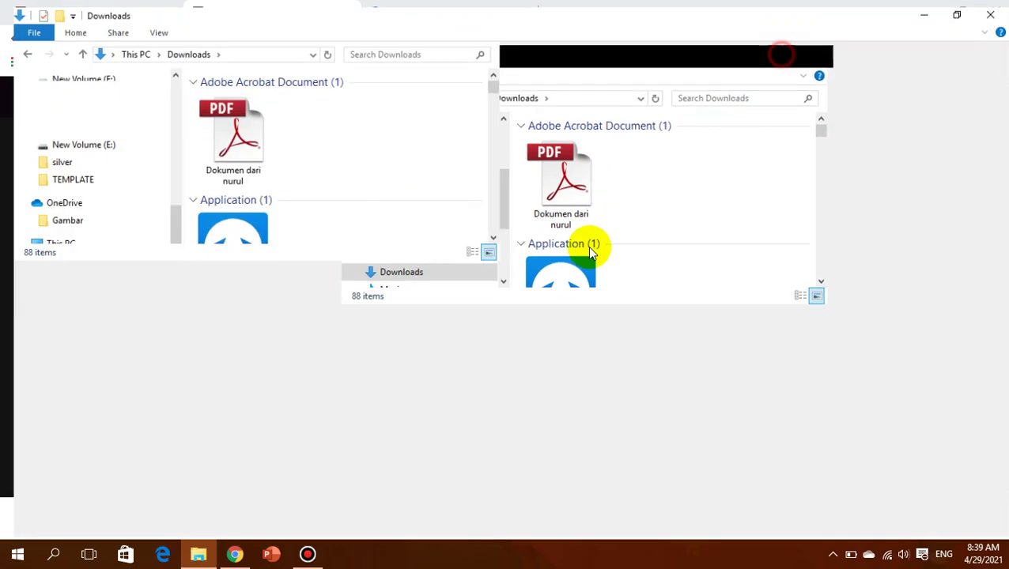
pyautogui.scroll(-7, 493, 258)
pyautogui.scroll(4, 493, 259)
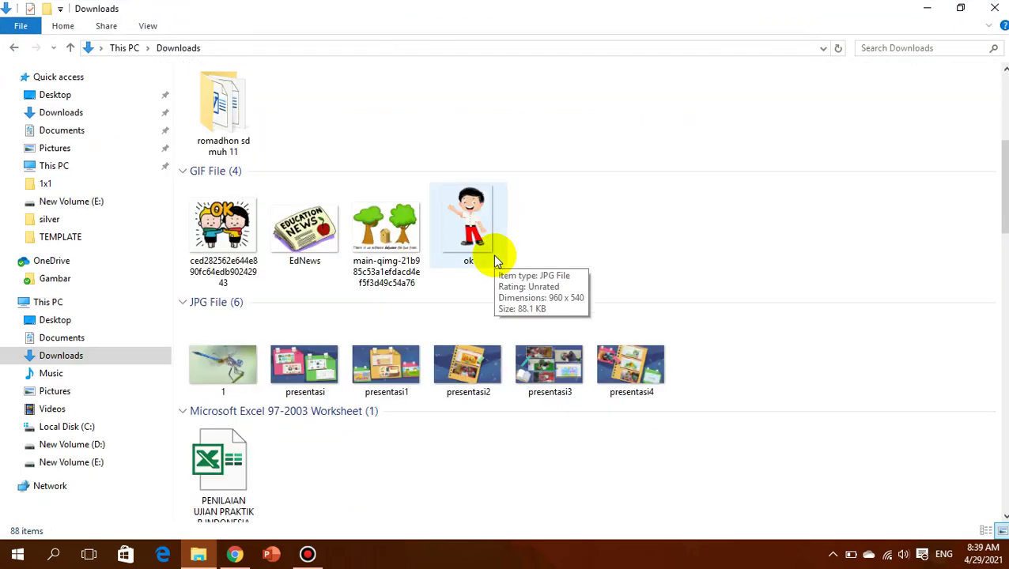
pyautogui.scroll(4, 493, 253)
# Remove the grouping from the Downloads folder and sort its files by date modified
pyautogui.rightClick(587, 152)
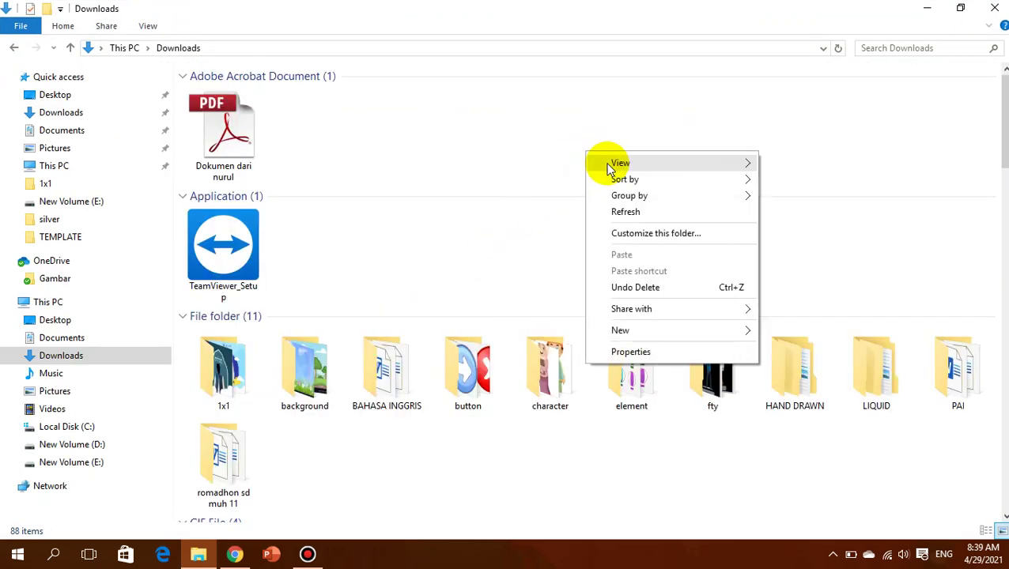
pyautogui.moveTo(621, 197)
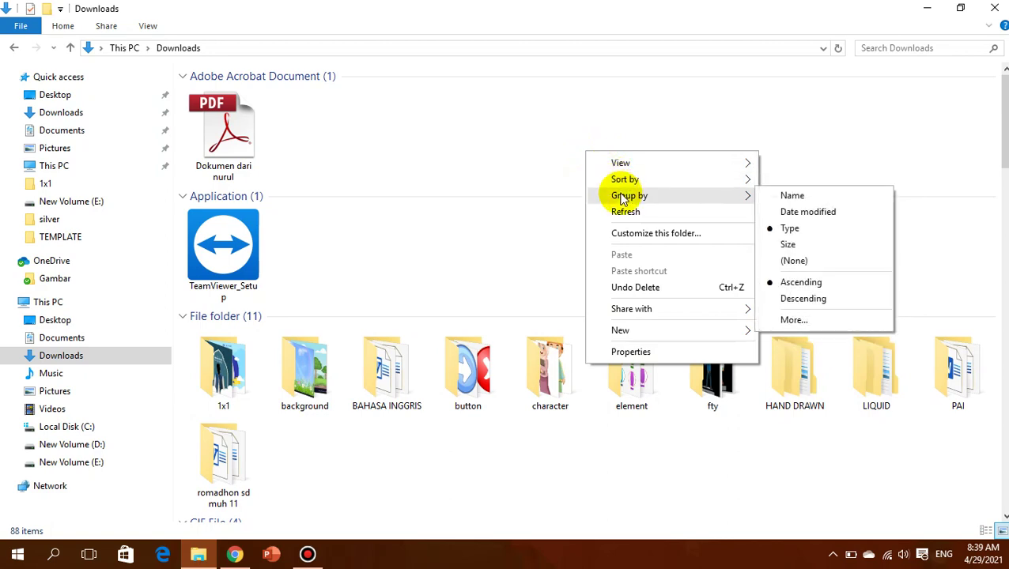
pyautogui.click(814, 261)
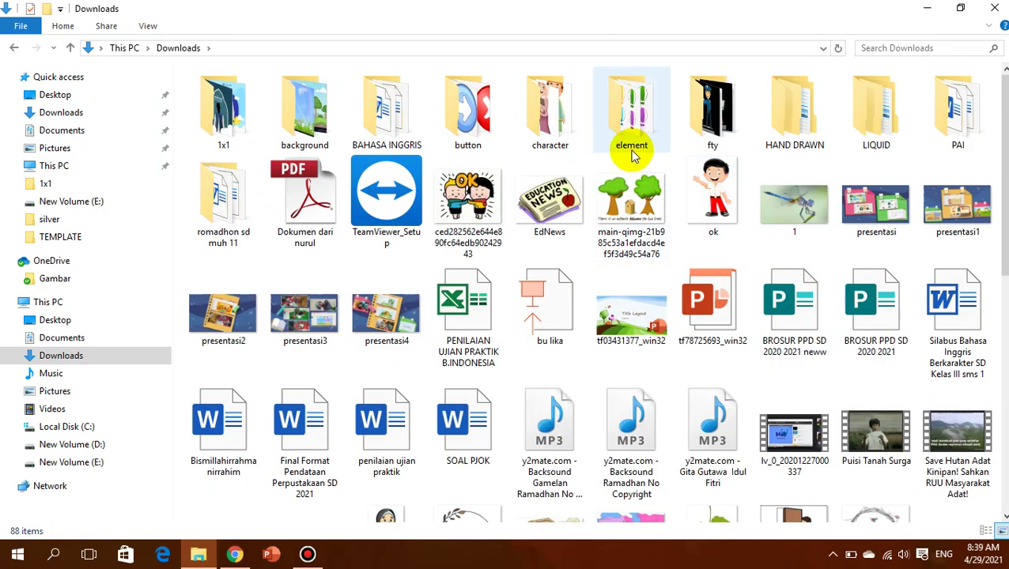
pyautogui.rightClick(681, 157)
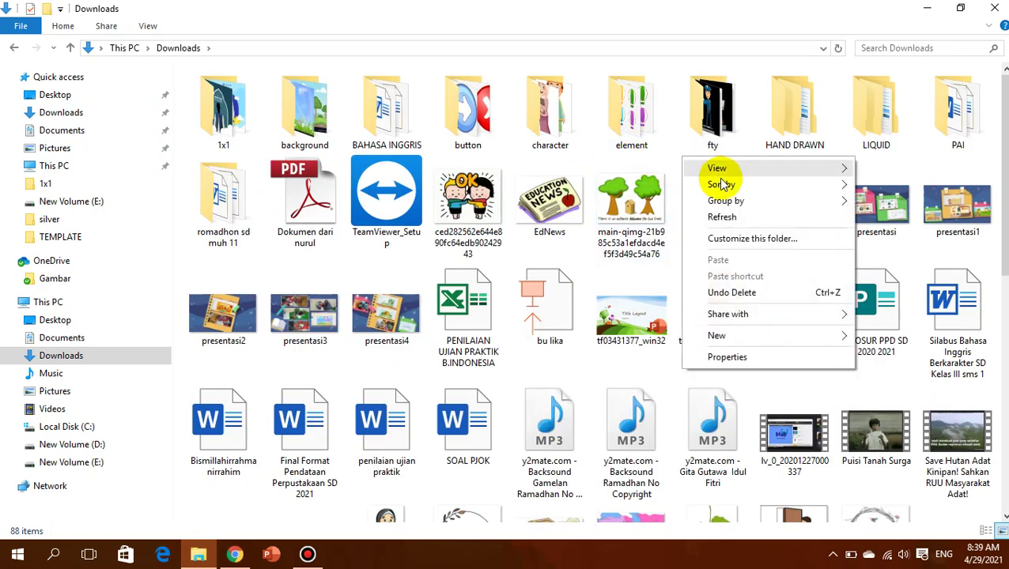
pyautogui.moveTo(723, 185)
pyautogui.click(860, 199)
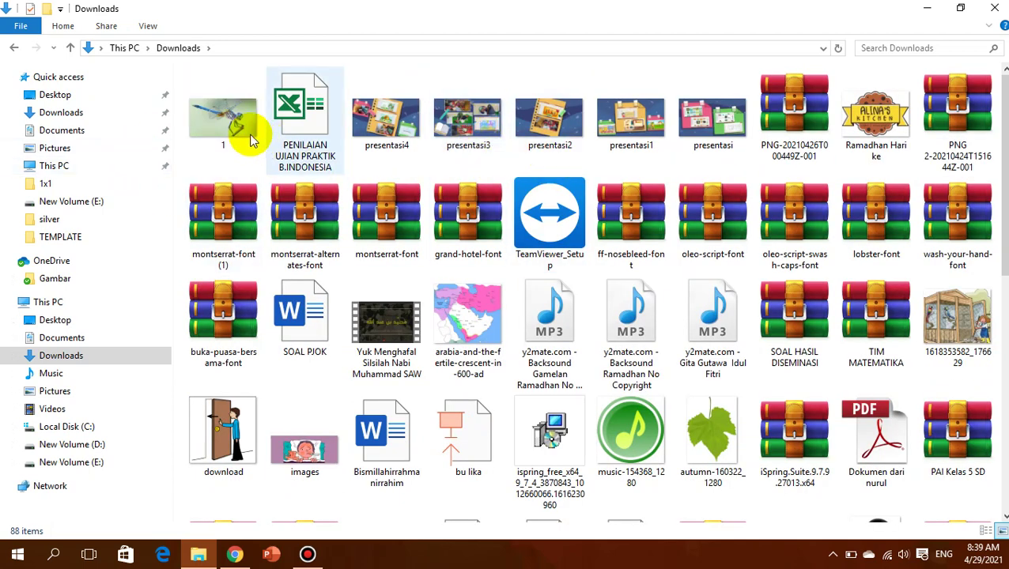
pyautogui.click(250, 140)
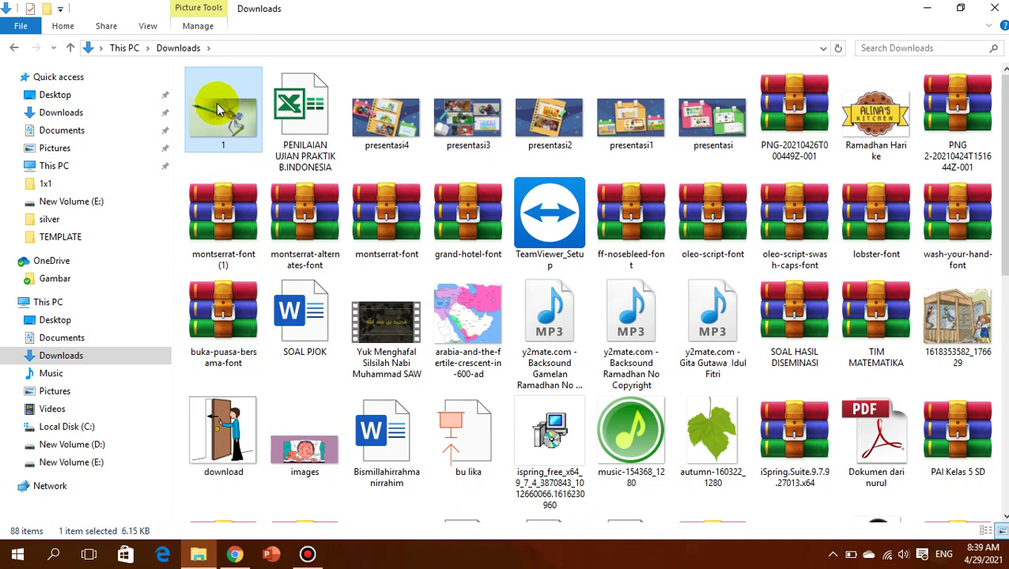
pyautogui.click(234, 177)
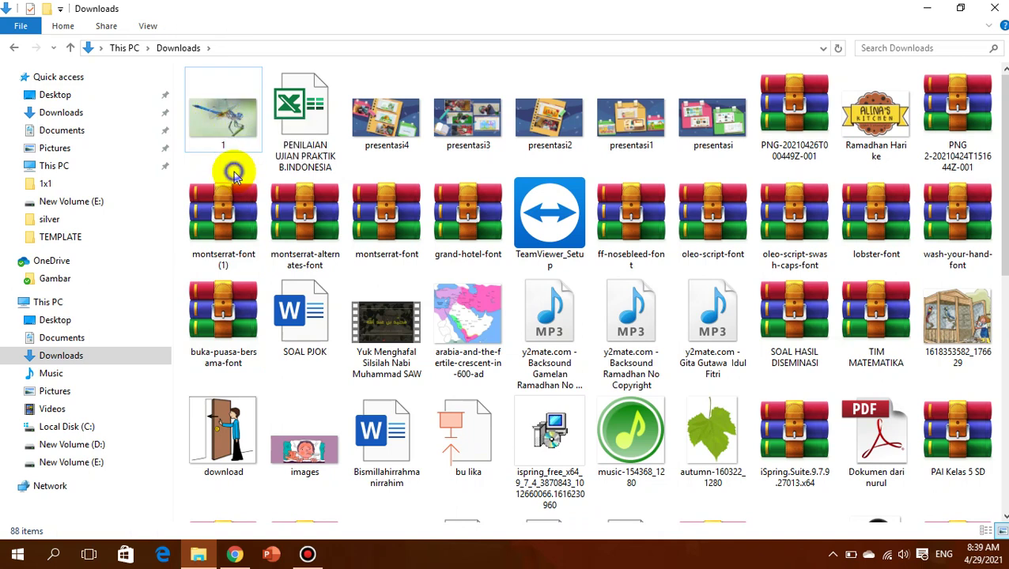
pyautogui.rightClick(234, 177)
pyautogui.moveTo(242, 199)
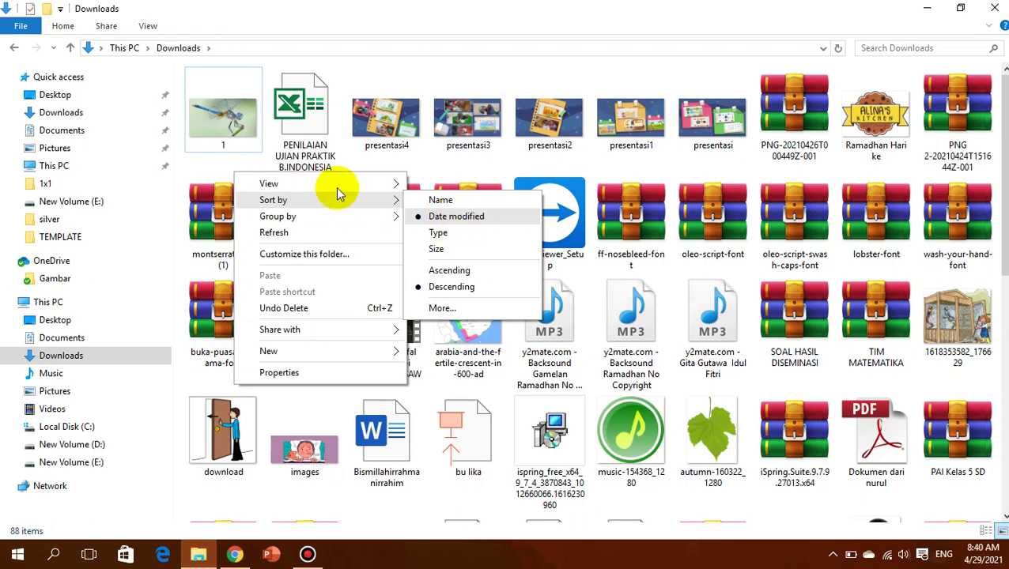
# Upload image "1" from the Downloads folder into question 2's image dialog and confirm it
pyautogui.click(247, 131)
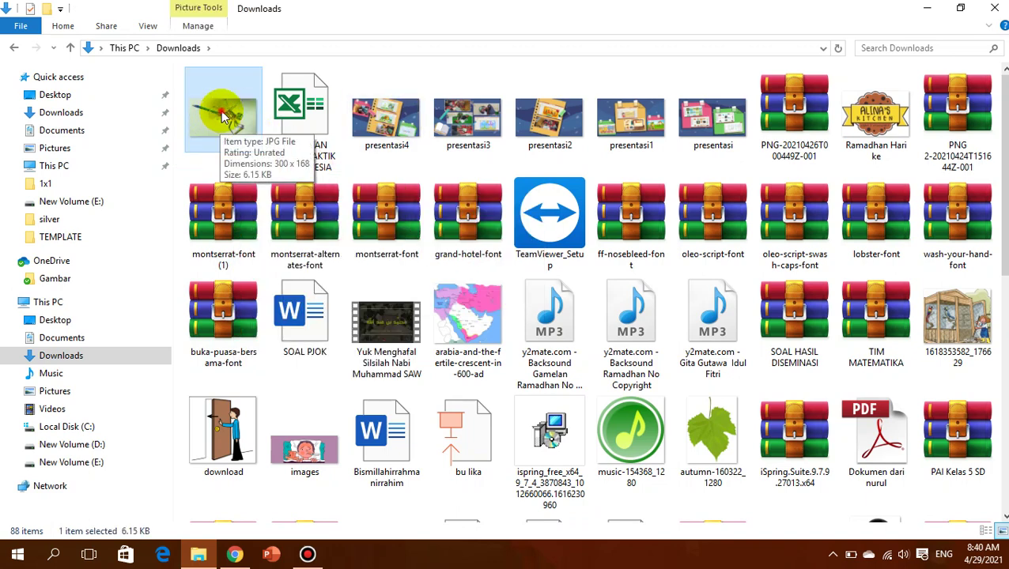
pyautogui.moveTo(222, 117); pyautogui.dragTo(509, 224)
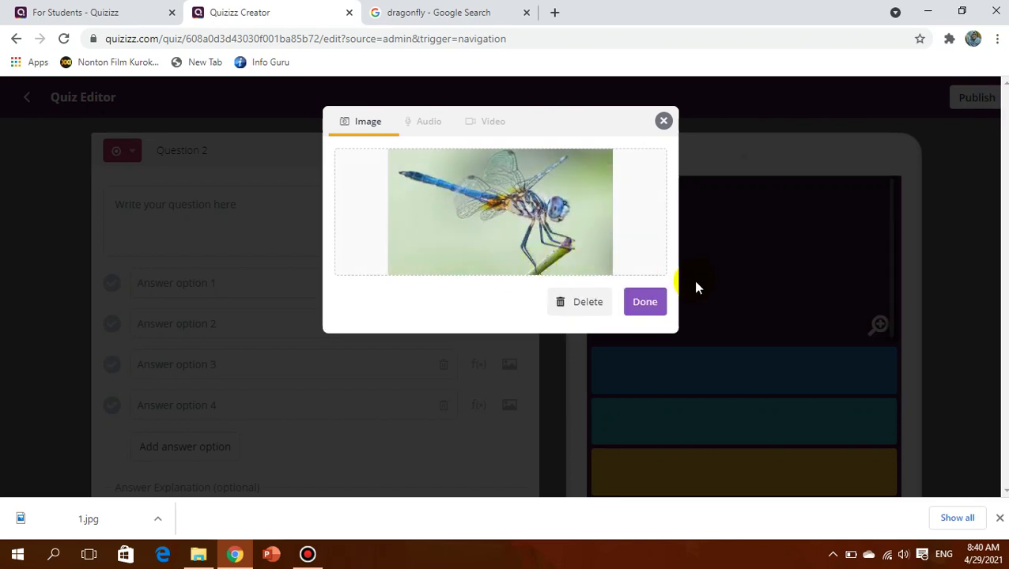
pyautogui.click(648, 304)
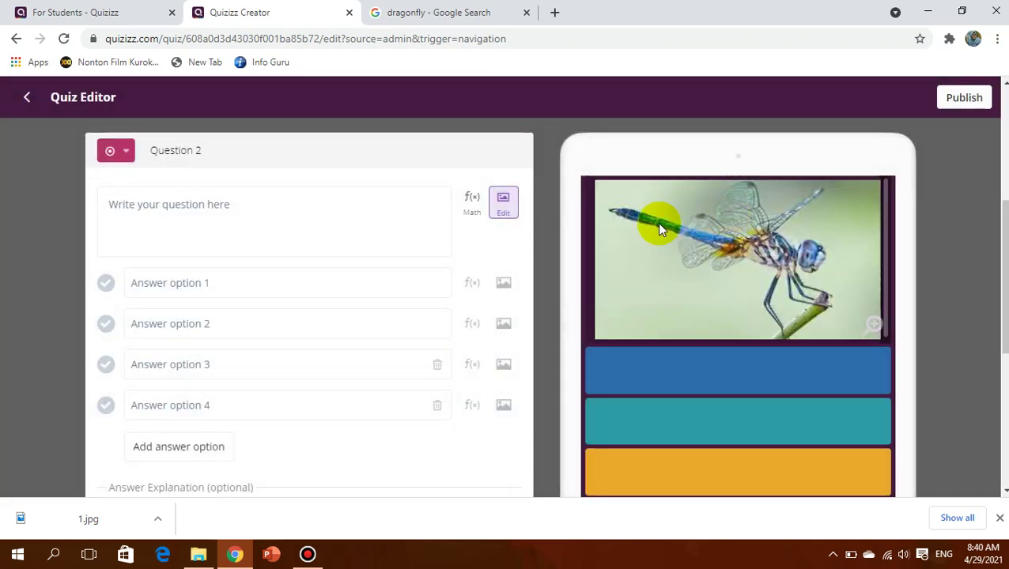
# Fill question 2's first three answer options with "butterfly", "dragonfly" and "grasshopper", leaving the question text empty
pyautogui.click(154, 207)
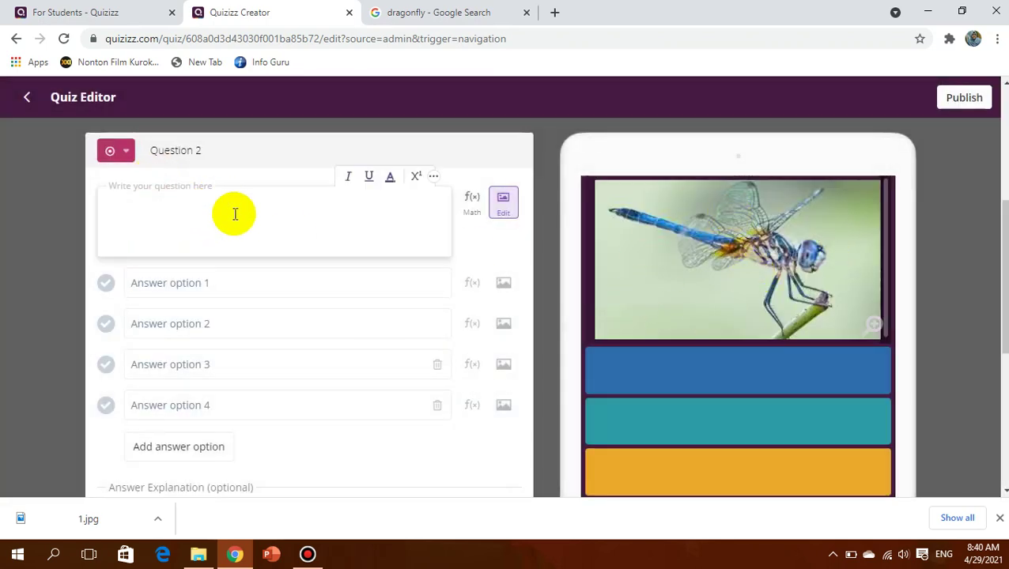
pyautogui.click(187, 214)
pyautogui.click(251, 283)
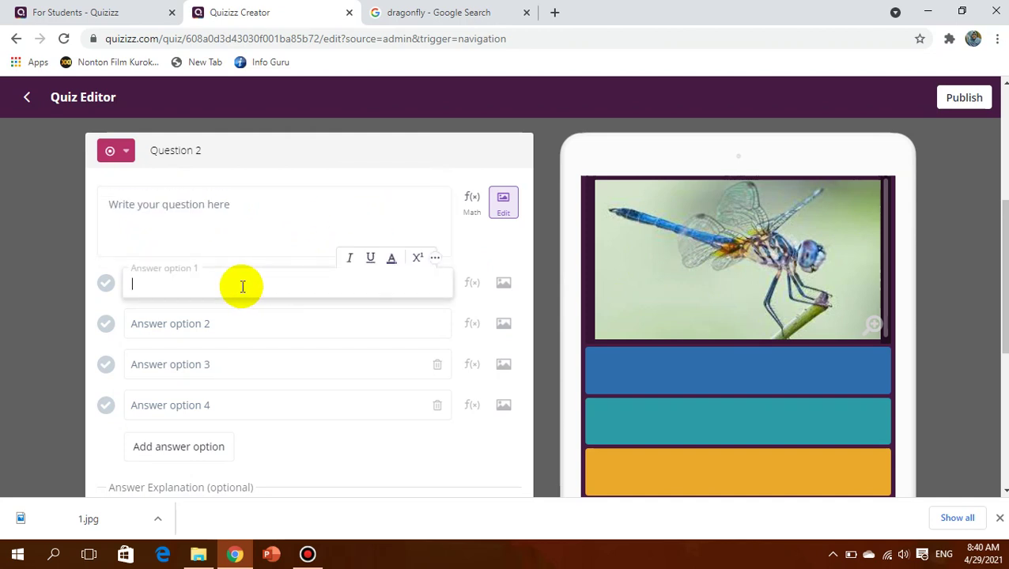
pyautogui.write('bur')
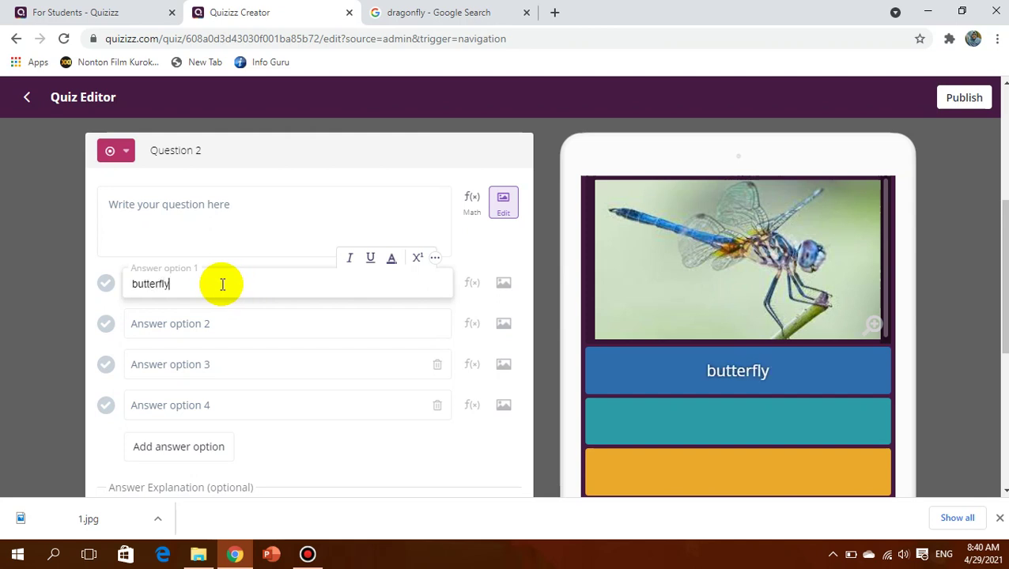
pyautogui.click(223, 335)
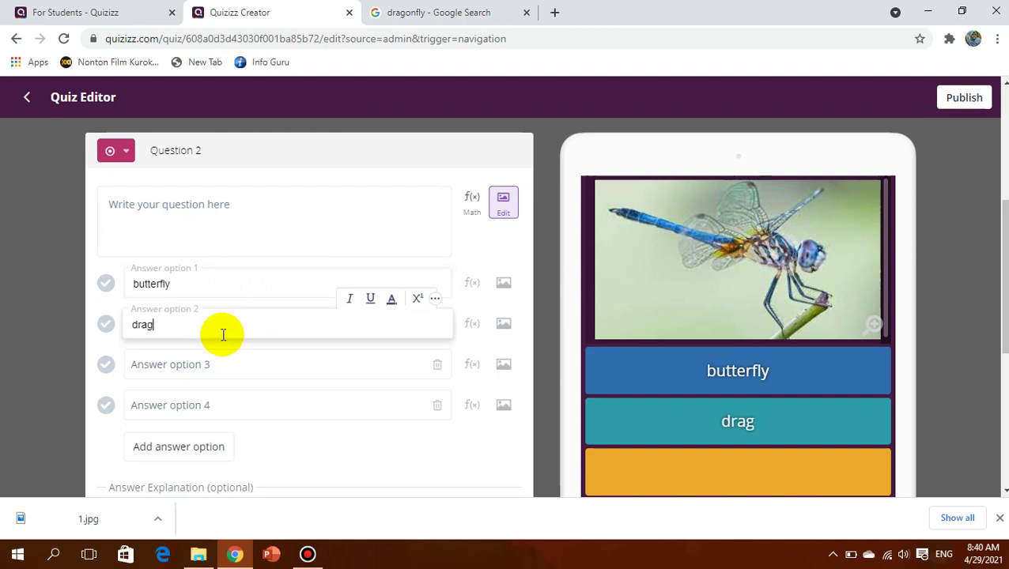
pyautogui.write('dragonfly')
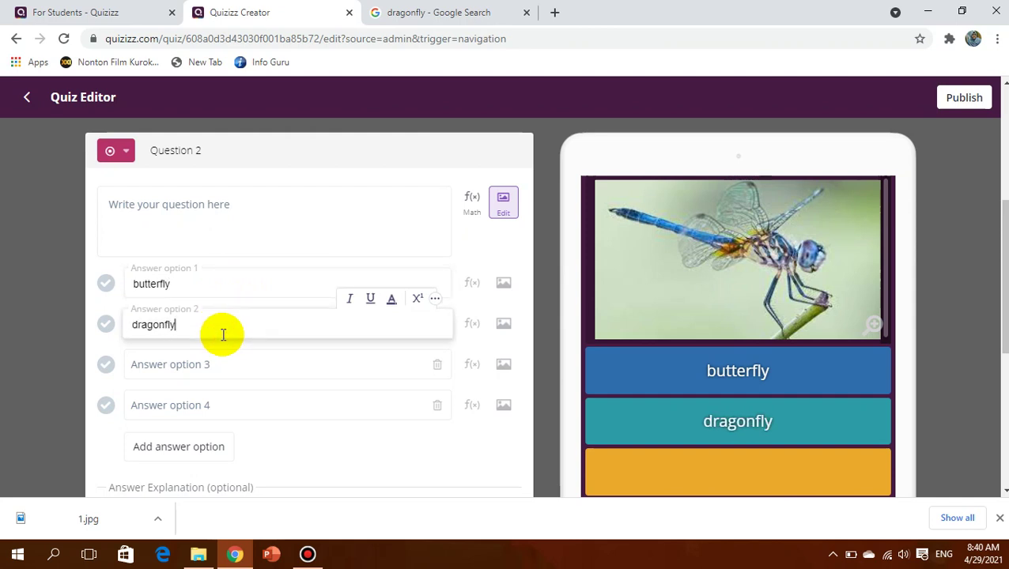
pyautogui.click(192, 356)
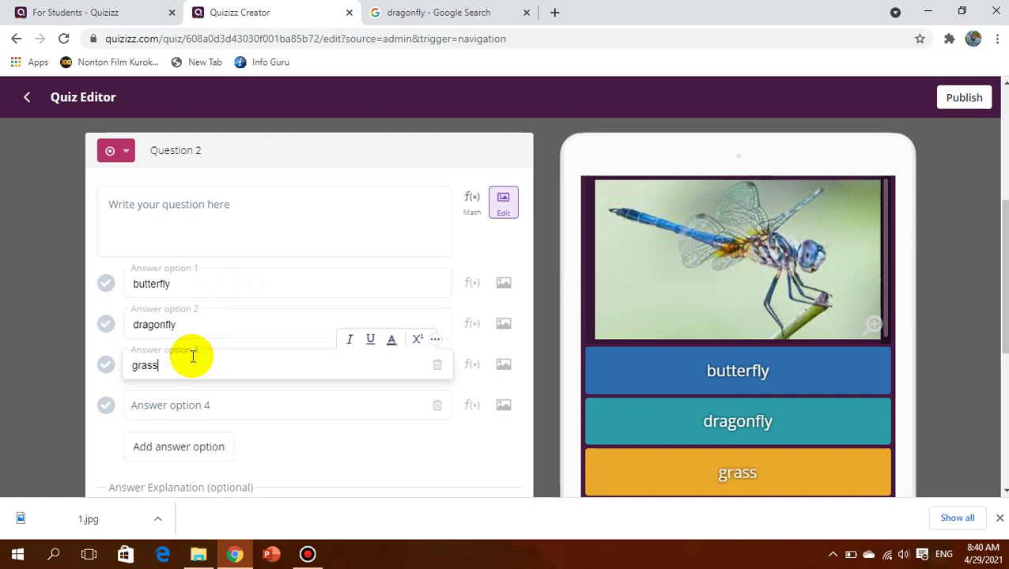
pyautogui.write('grasshopper')
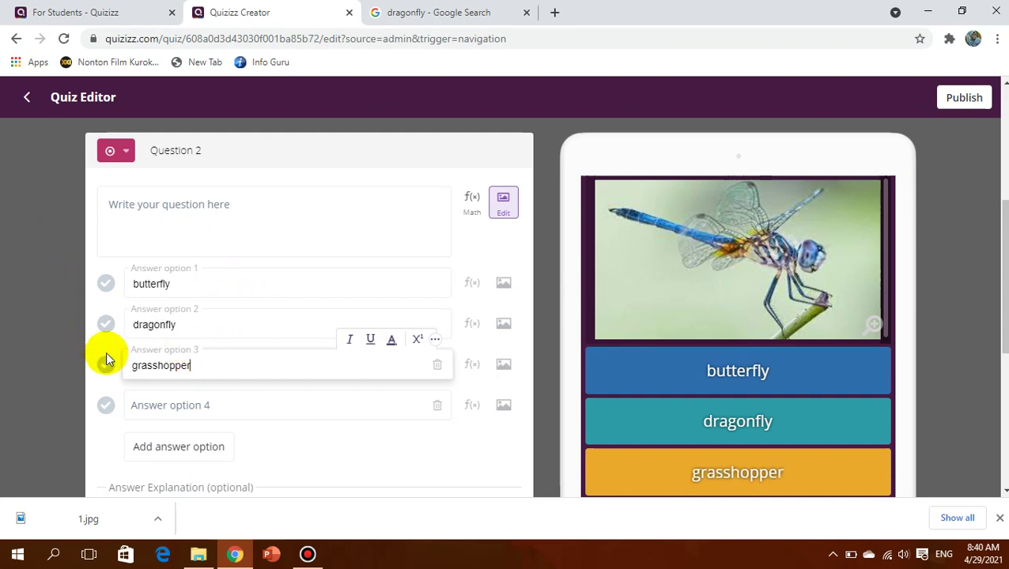
# Mark "dragonfly" as question 2's correct answer and save the question with its 60-second time limit
pyautogui.click(105, 327)
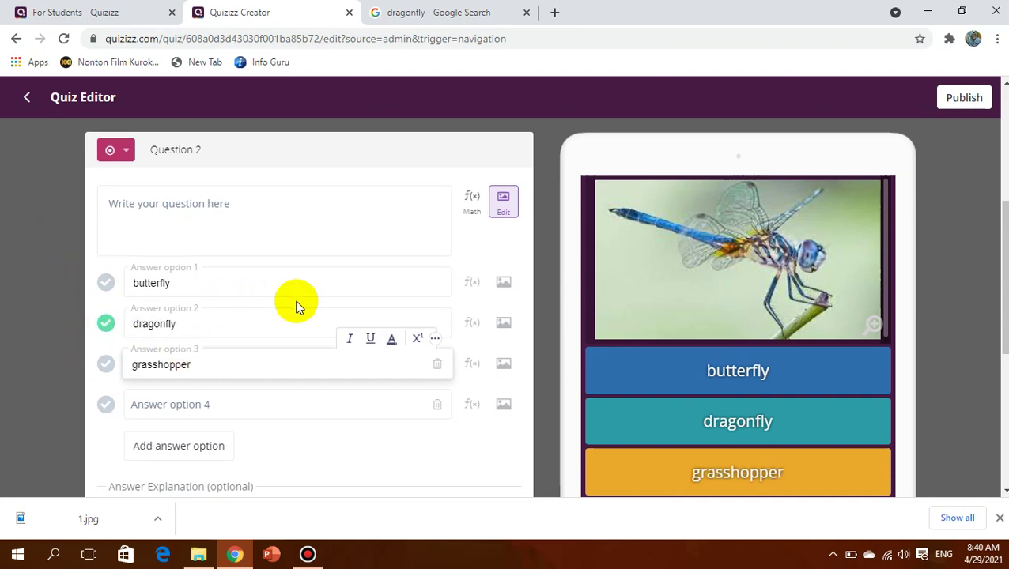
pyautogui.scroll(-4, 295, 304)
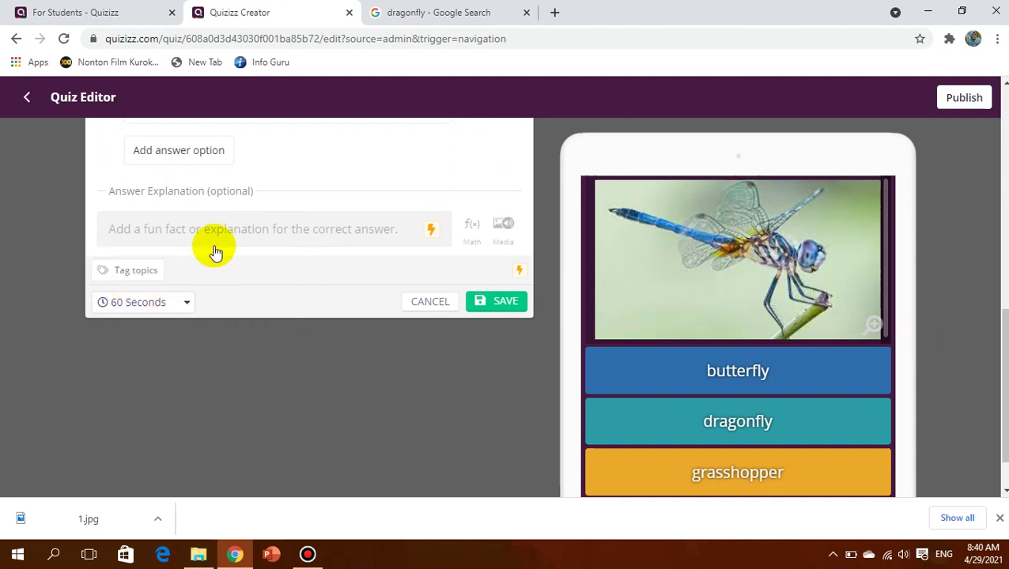
pyautogui.click(512, 308)
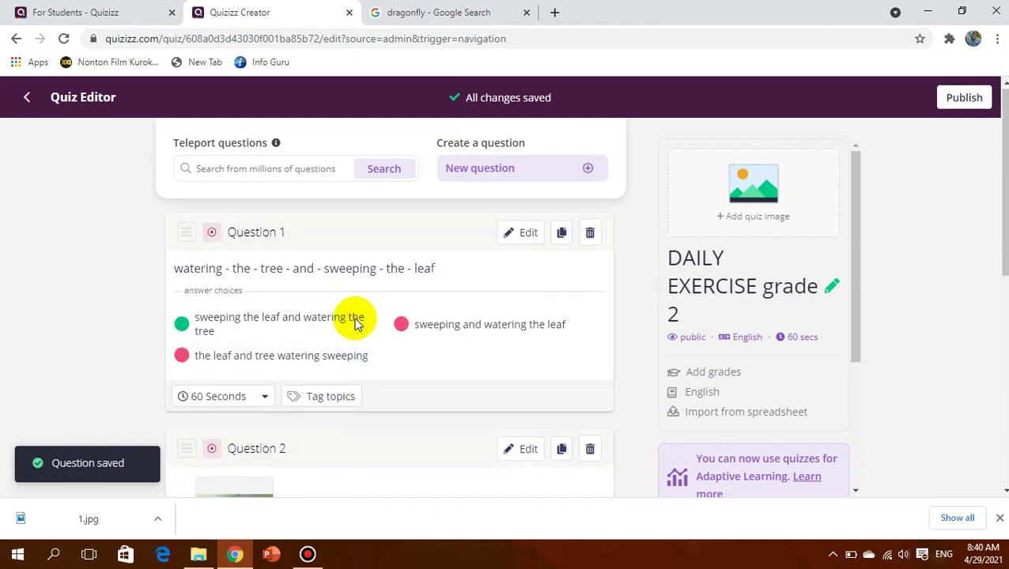
# Add a new multiple-choice question as question 3 below the saved questions
pyautogui.scroll(-2, 294, 300)
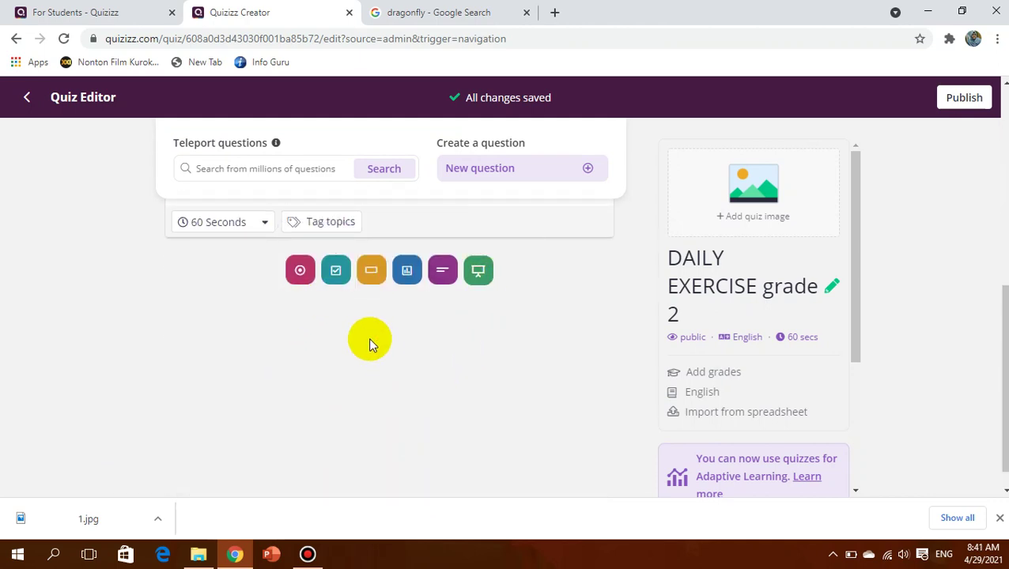
pyautogui.click(297, 273)
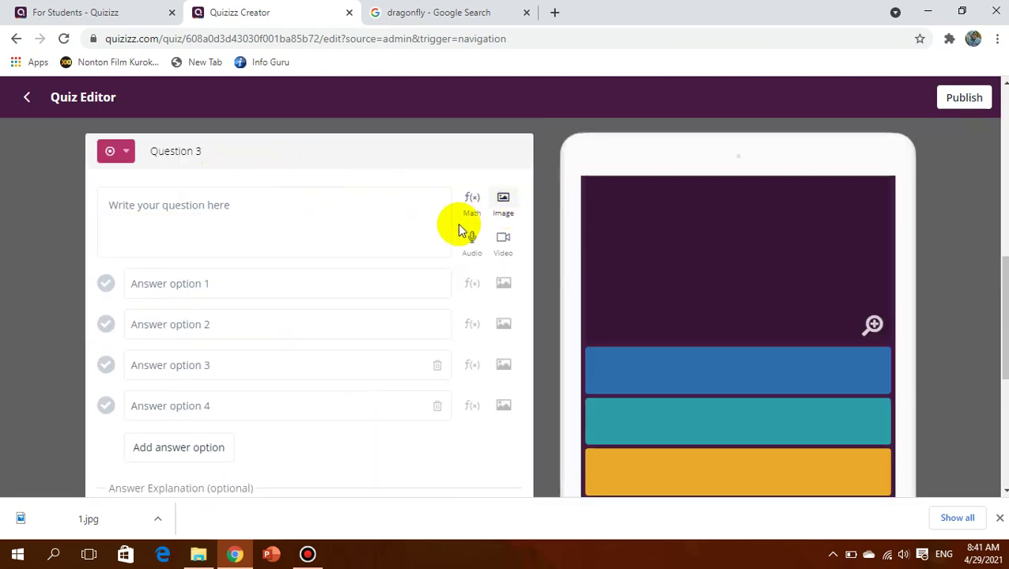
# Return to the Google Images page and replace the dragonfly search with a search for "cage"
pyautogui.click(414, 10)
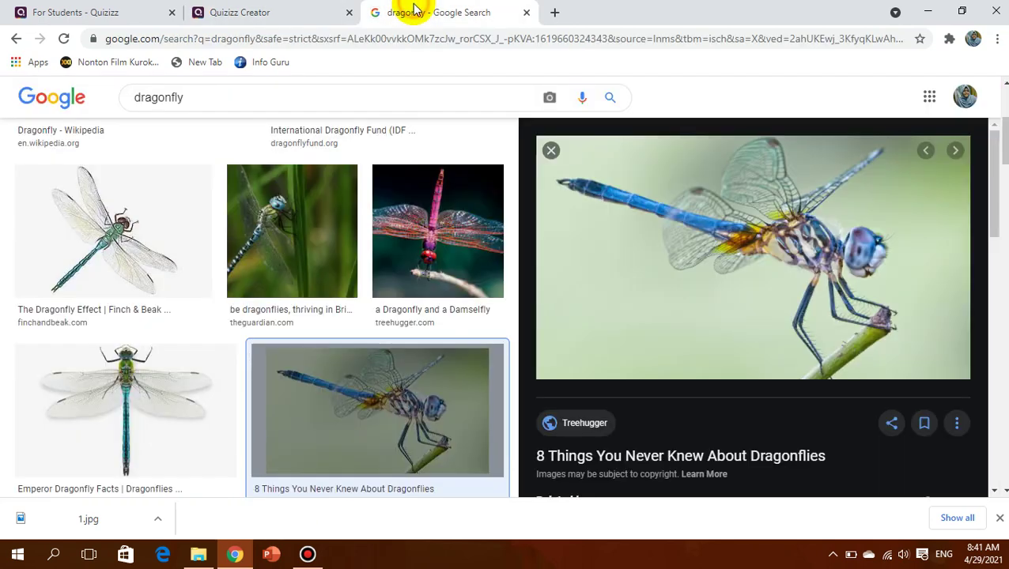
pyautogui.click(229, 98)
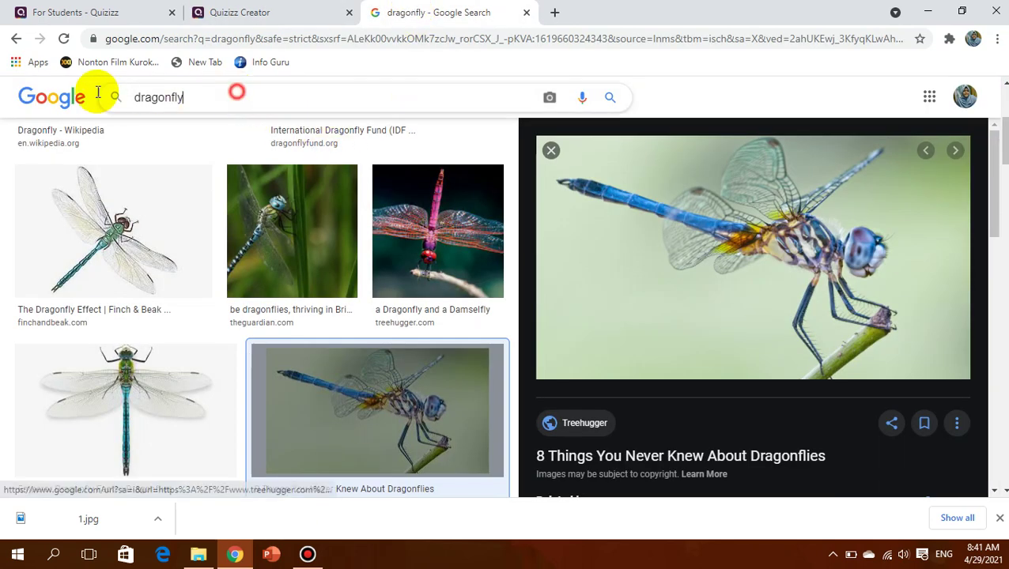
pyautogui.hotkey('ctrl', 'a')
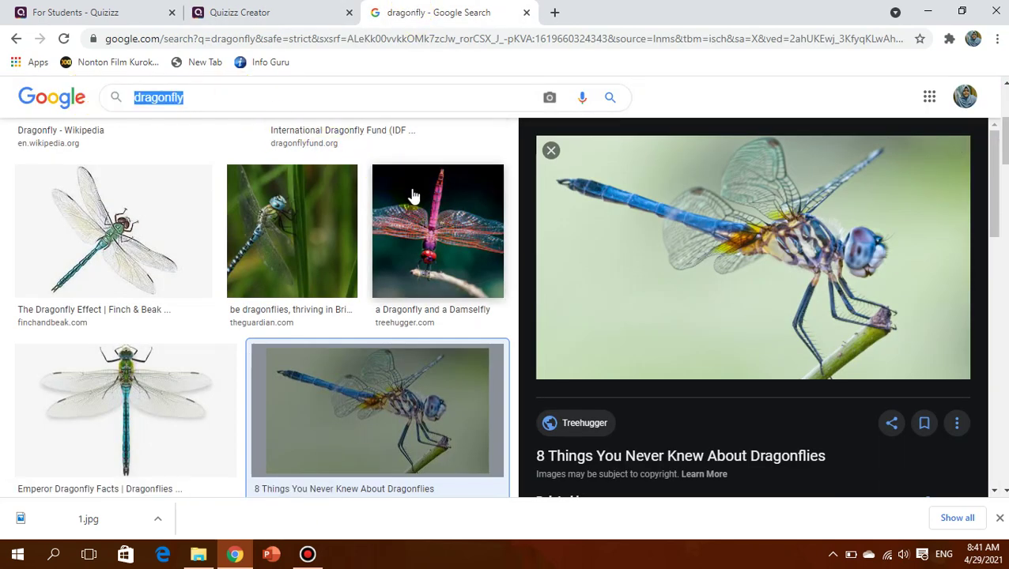
pyautogui.write('cage')
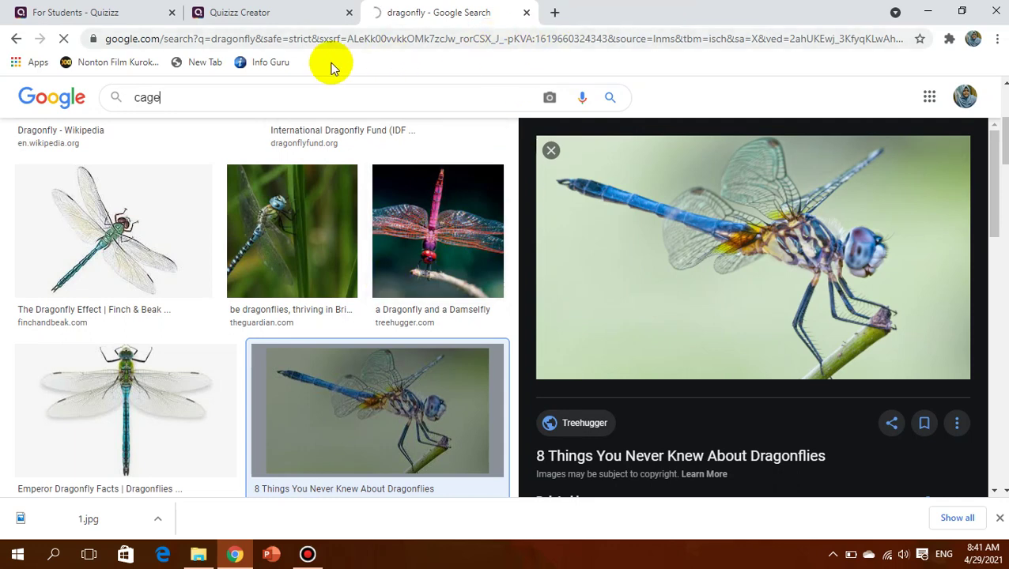
pyautogui.scroll(3, 184, 95)
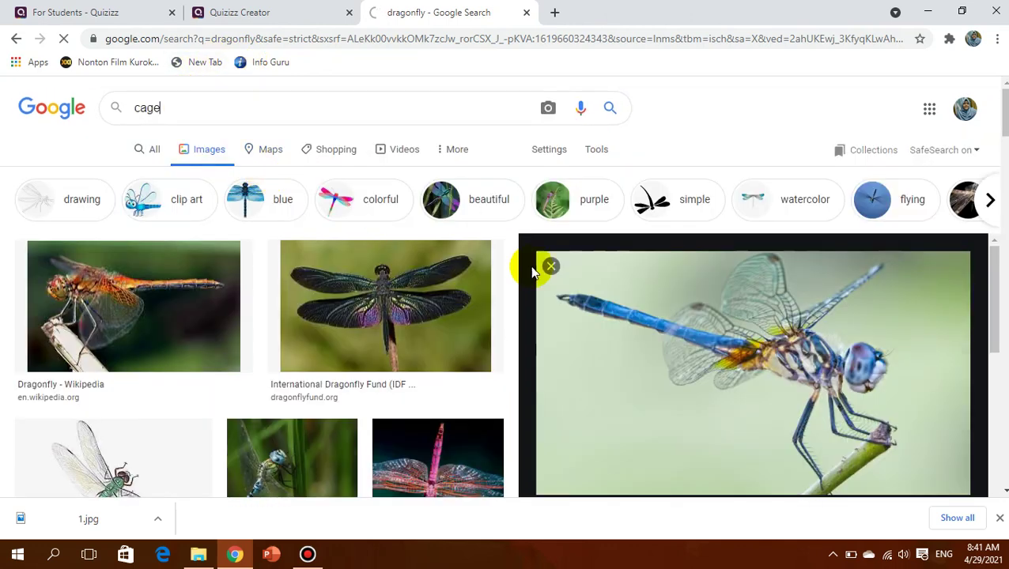
pyautogui.click(887, 557)
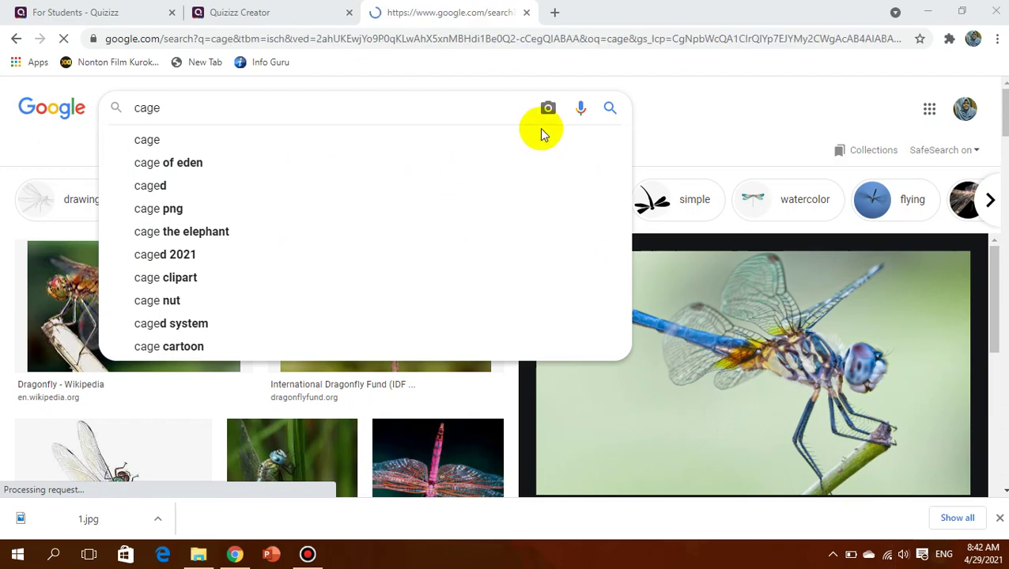
pyautogui.click(706, 85)
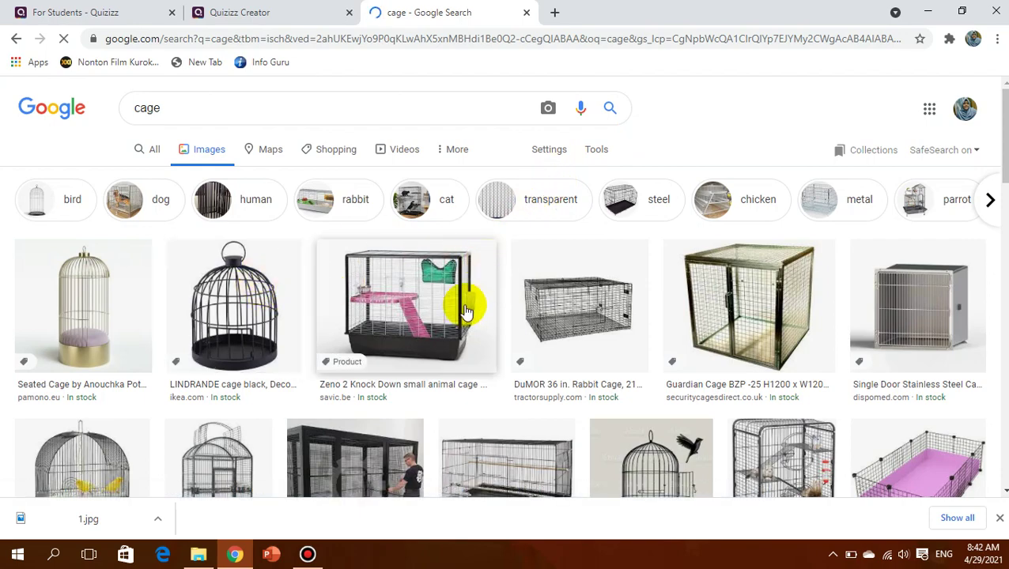
# Look through the cage image results and open the preview of the house-shaped bird cage from ijemr.net
pyautogui.scroll(-5, 462, 307)
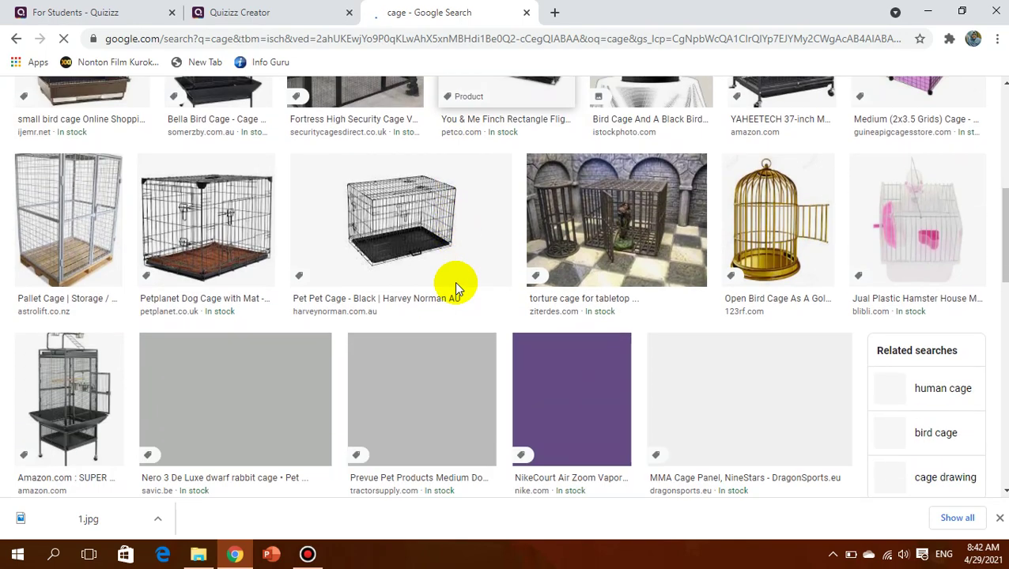
pyautogui.scroll(-2, 456, 288)
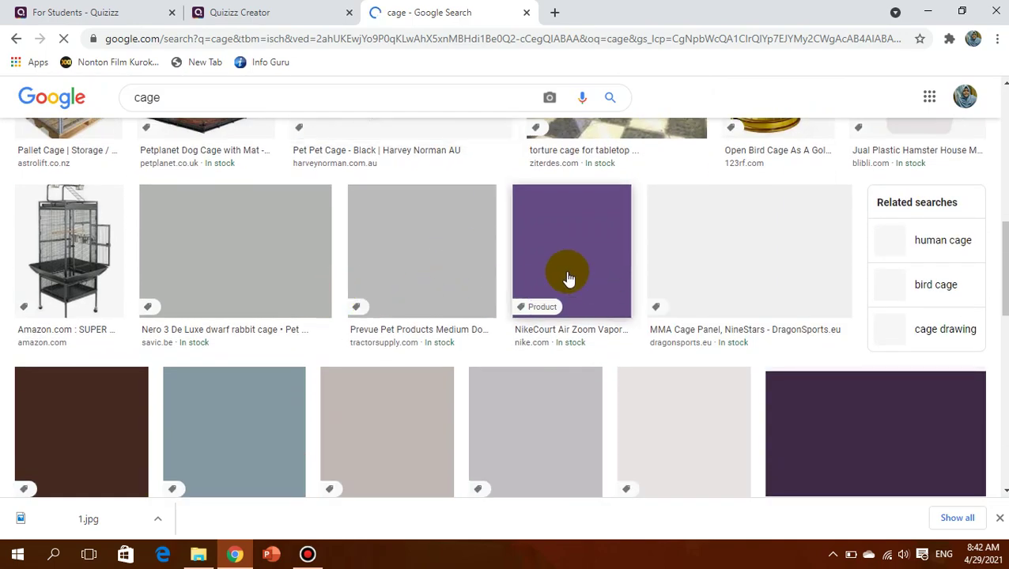
pyautogui.scroll(3, 491, 258)
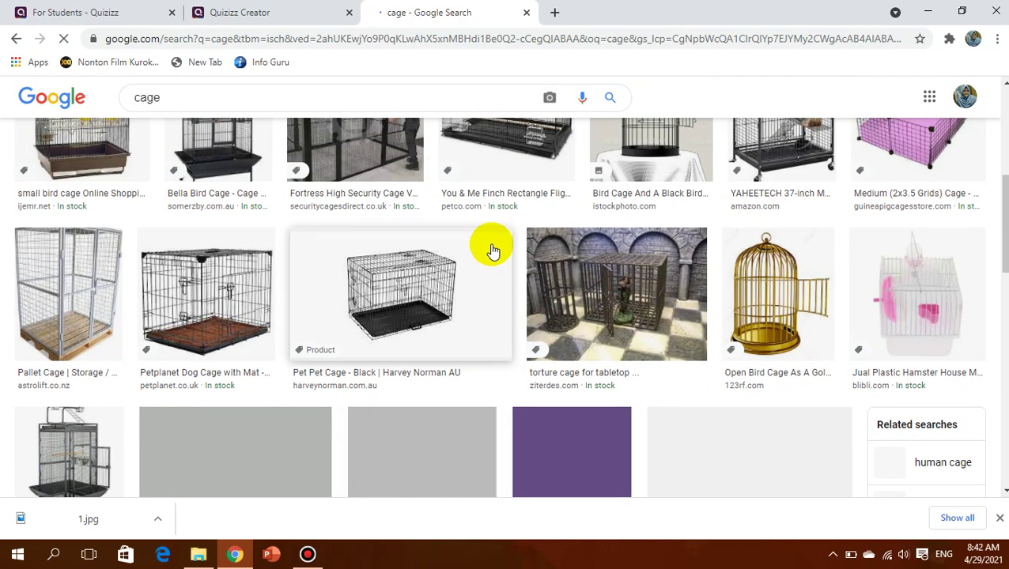
pyautogui.scroll(3, 491, 251)
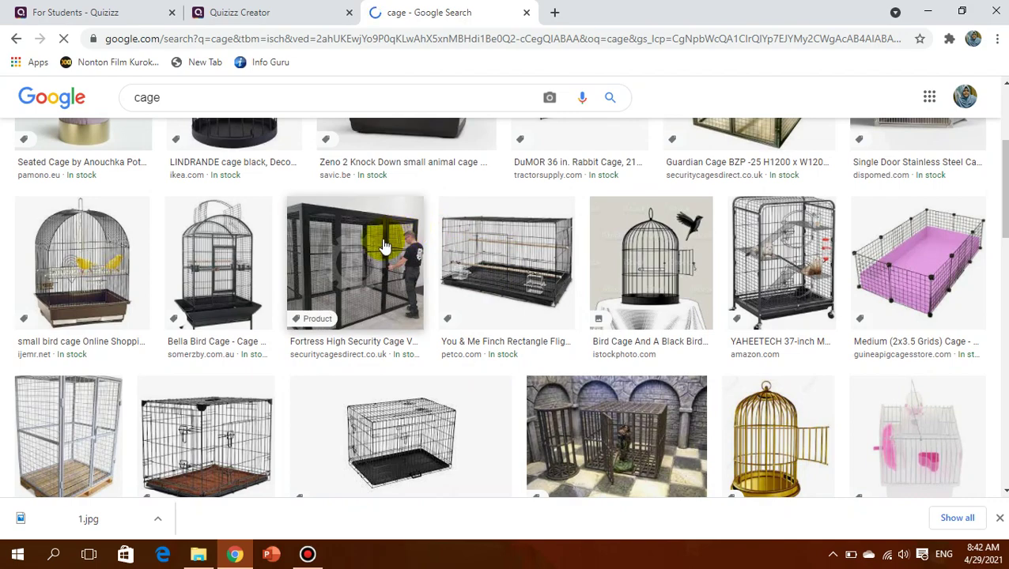
pyautogui.scroll(-1, 148, 293)
pyautogui.scroll(-5, 148, 292)
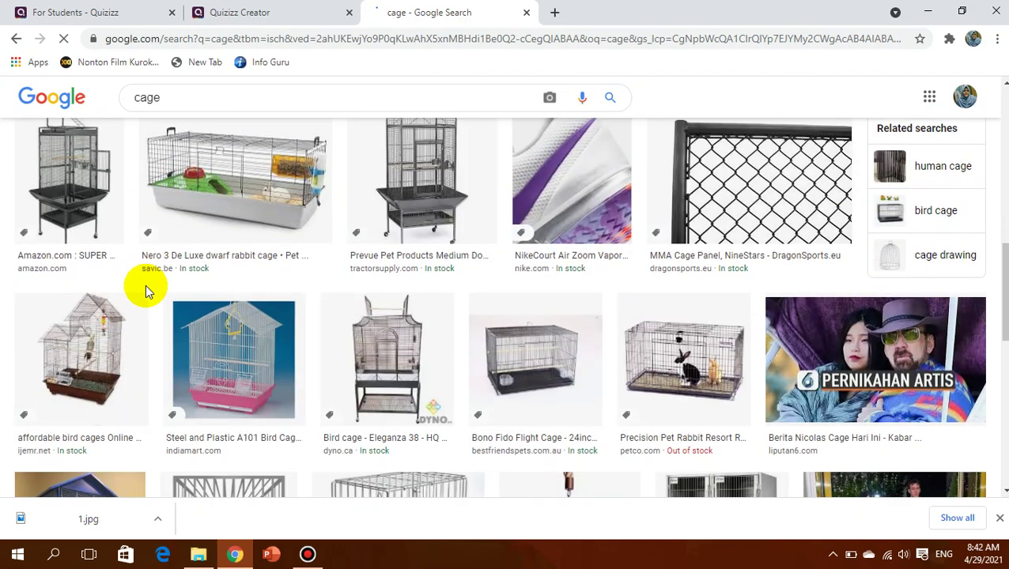
pyautogui.click(83, 359)
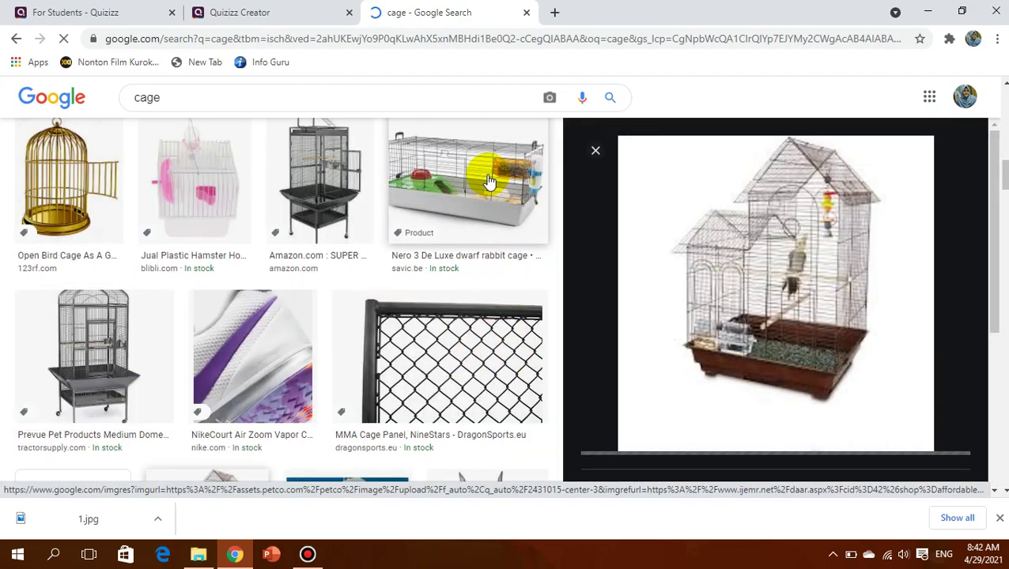
# Compare the neighbouring cage images and open the preview of the Nero 3 De Luxe dwarf rabbit cage
pyautogui.scroll(-3, 489, 181)
pyautogui.scroll(3, 450, 263)
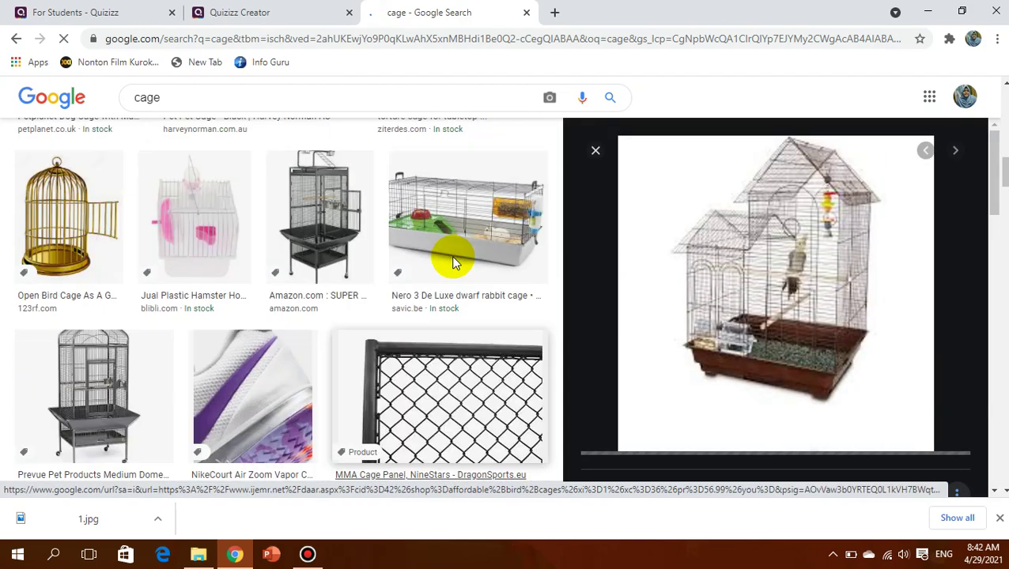
pyautogui.scroll(2, 452, 263)
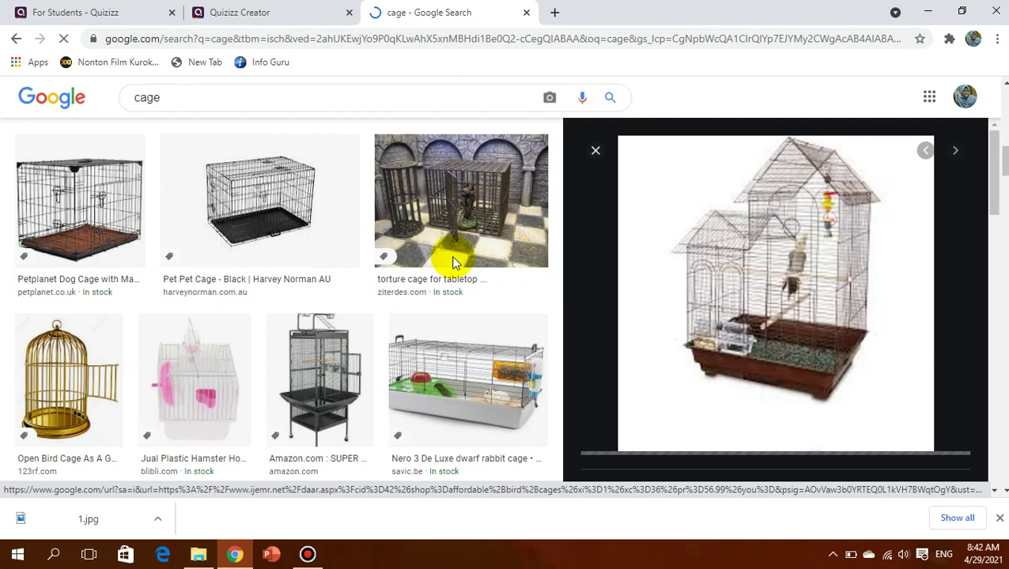
pyautogui.click(480, 399)
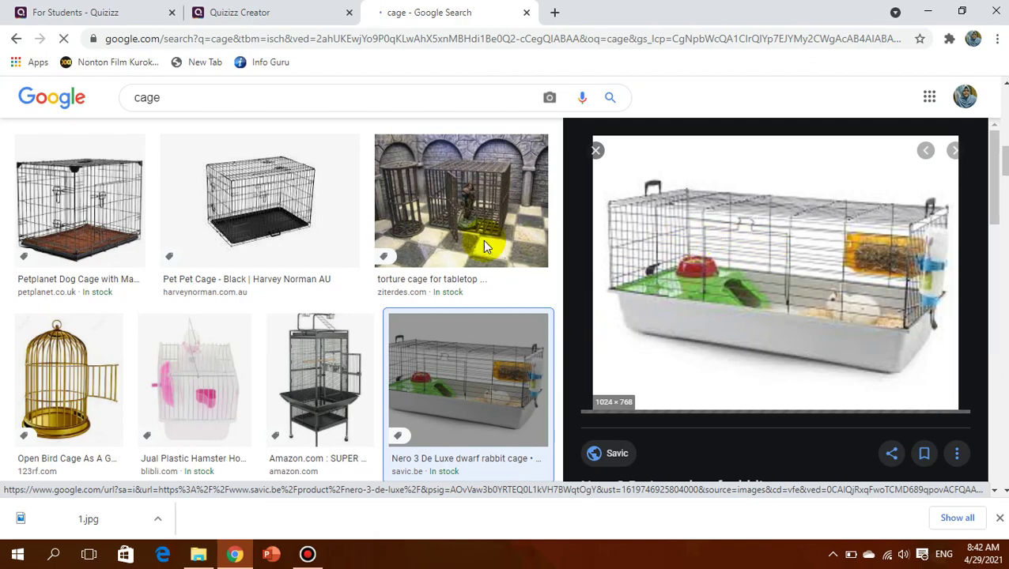
# Look further through the cage image results for a suitable picture for question 3
pyautogui.scroll(-5, 451, 247)
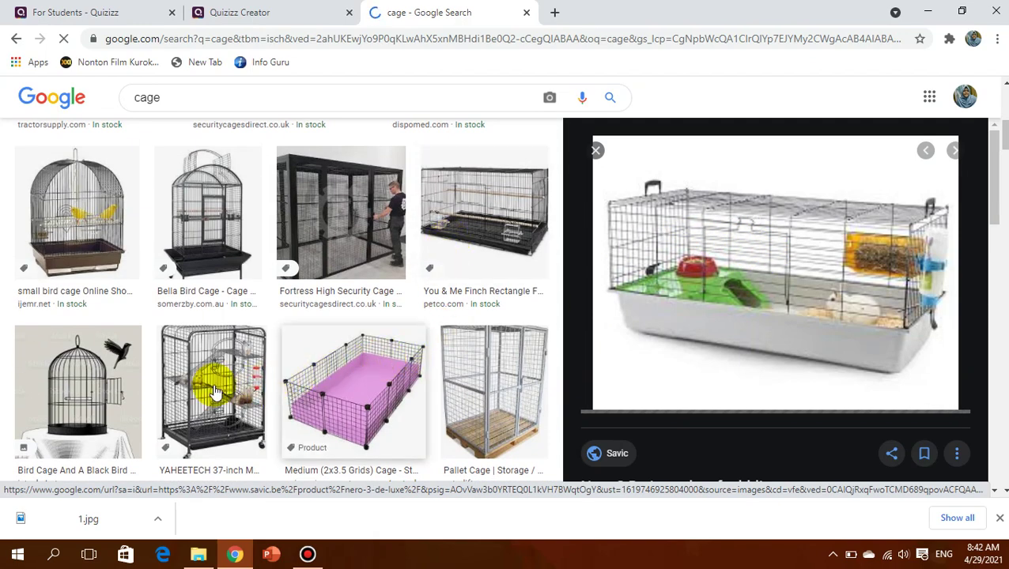
pyautogui.scroll(5, 214, 299)
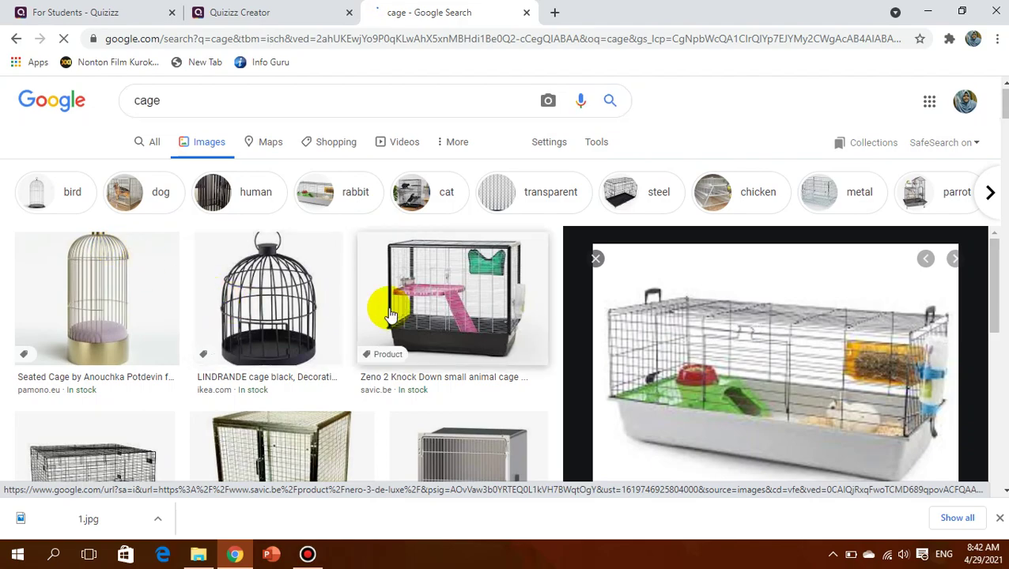
pyautogui.scroll(-3, 430, 350)
pyautogui.scroll(-8, 431, 350)
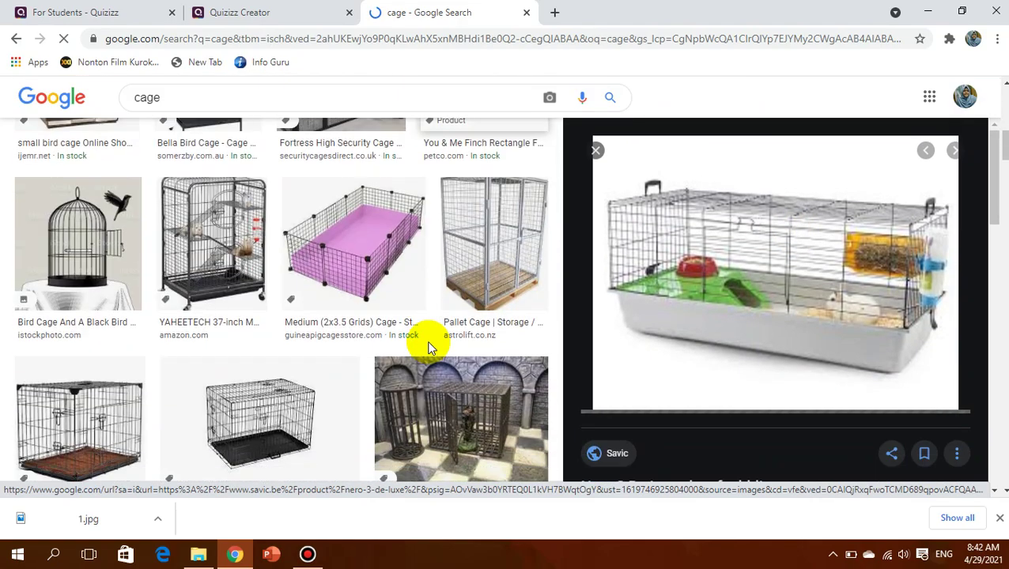
pyautogui.scroll(-4, 431, 351)
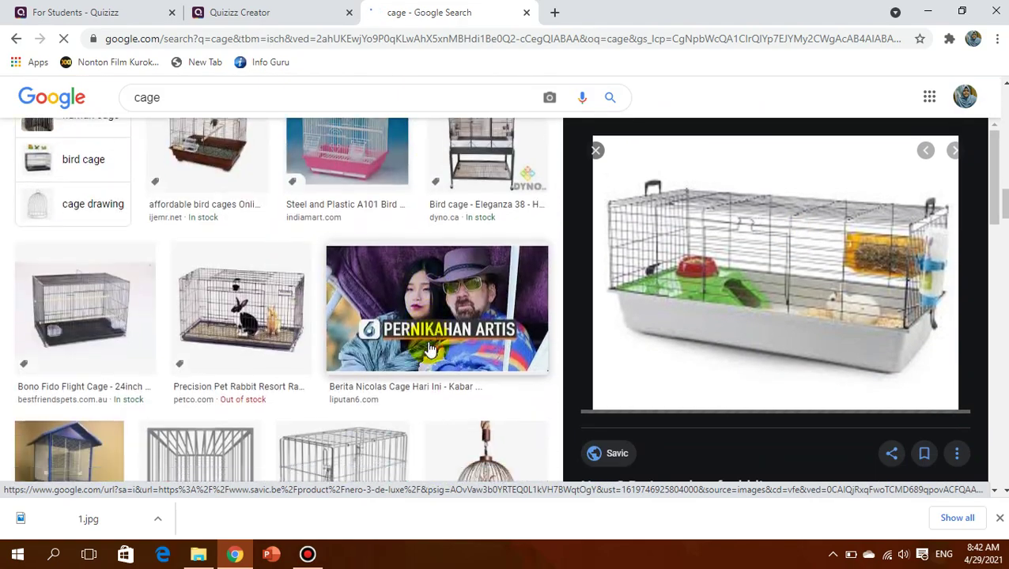
pyautogui.scroll(-5, 428, 348)
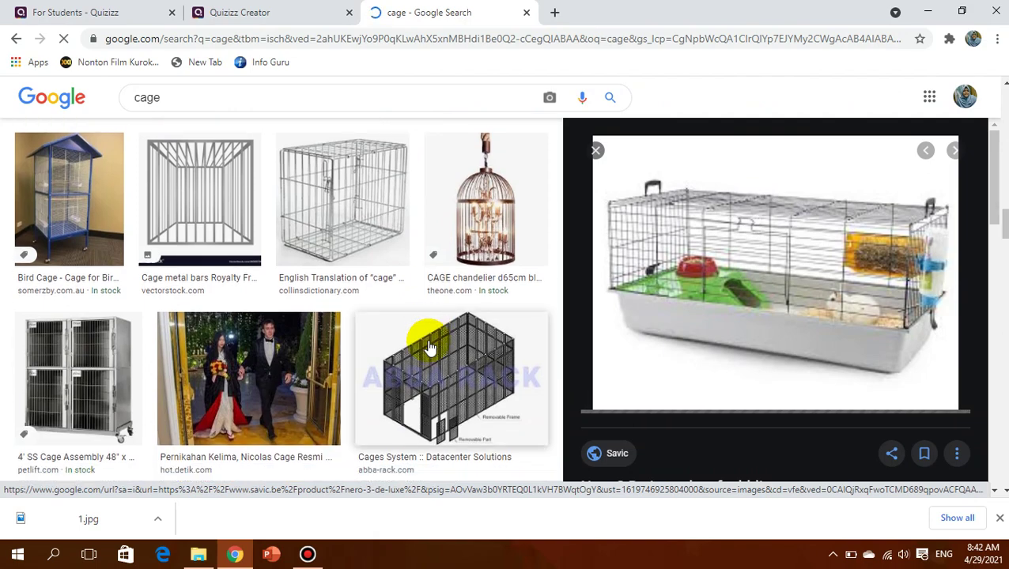
pyautogui.scroll(-2, 428, 348)
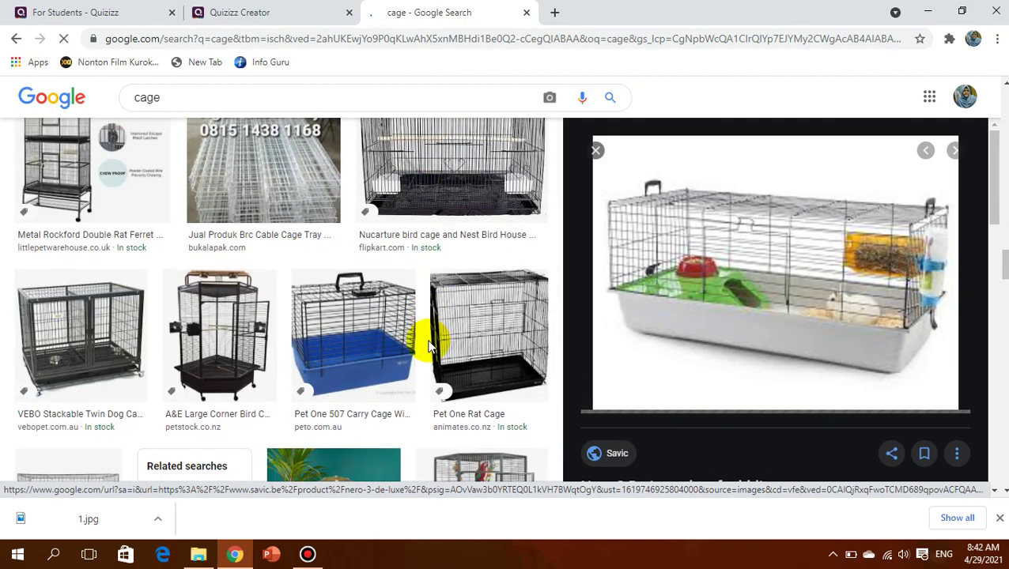
pyautogui.scroll(-4, 380, 325)
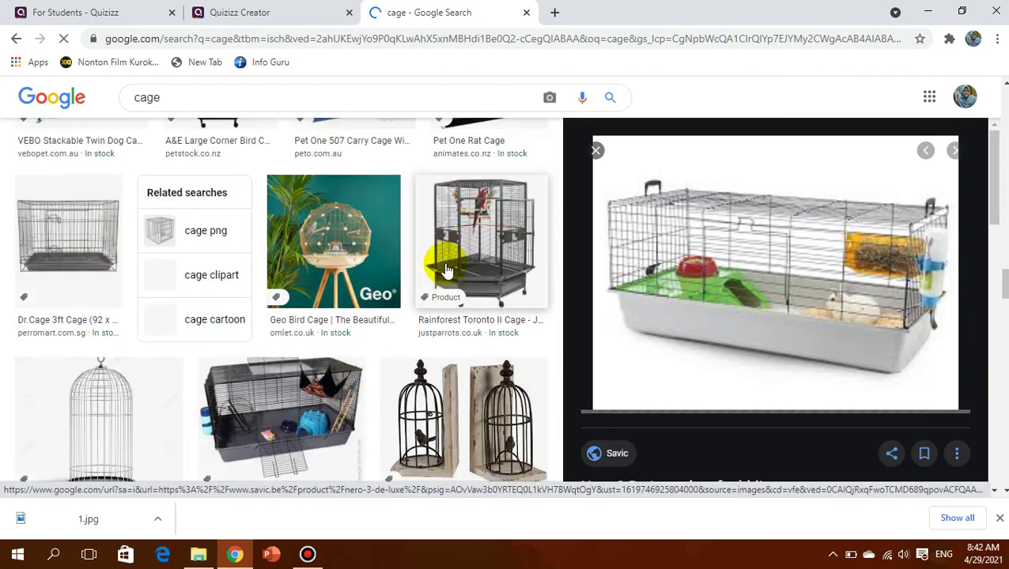
pyautogui.scroll(-5, 447, 270)
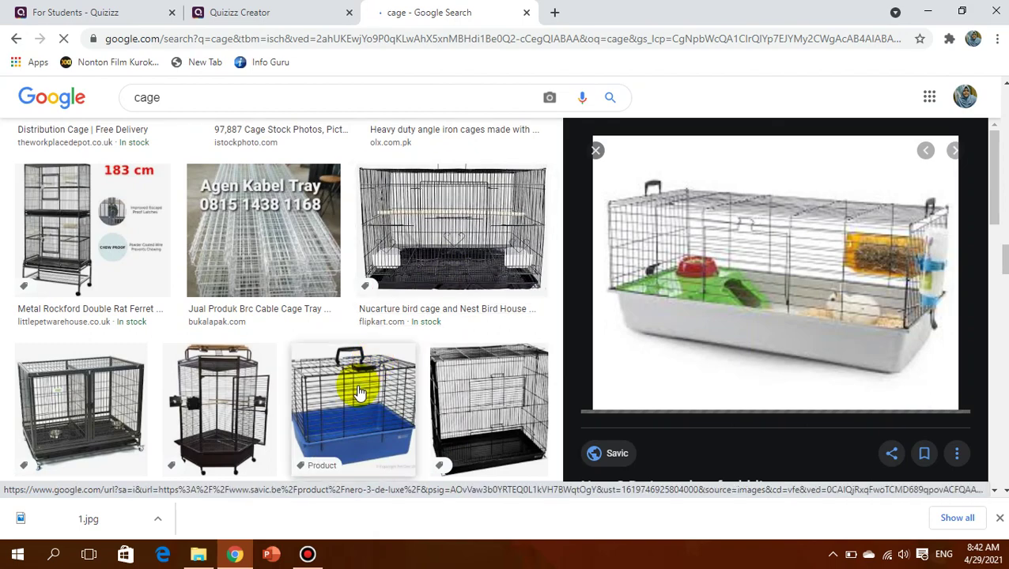
pyautogui.scroll(3, 359, 393)
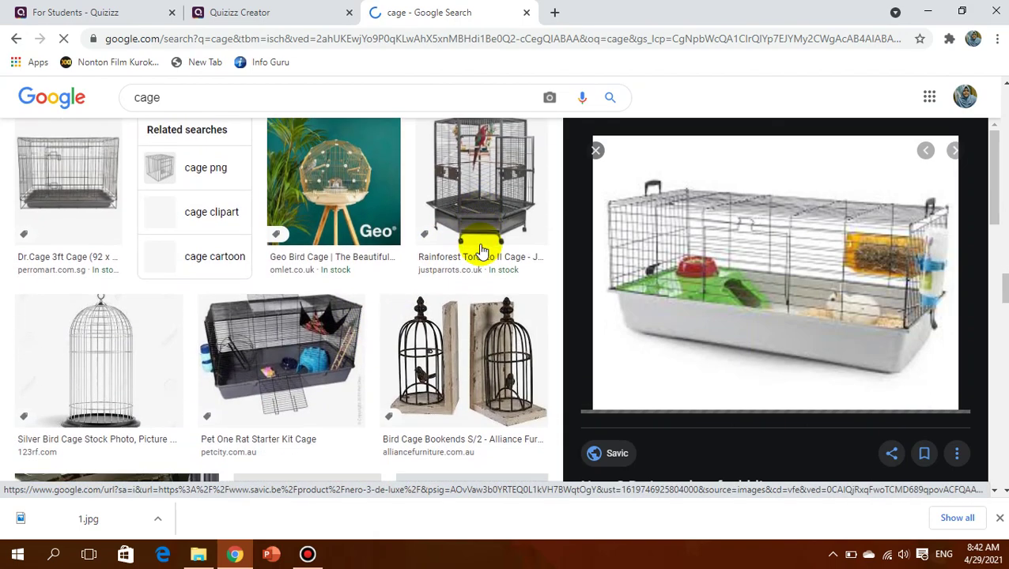
pyautogui.scroll(-6, 482, 251)
pyautogui.scroll(4, 480, 249)
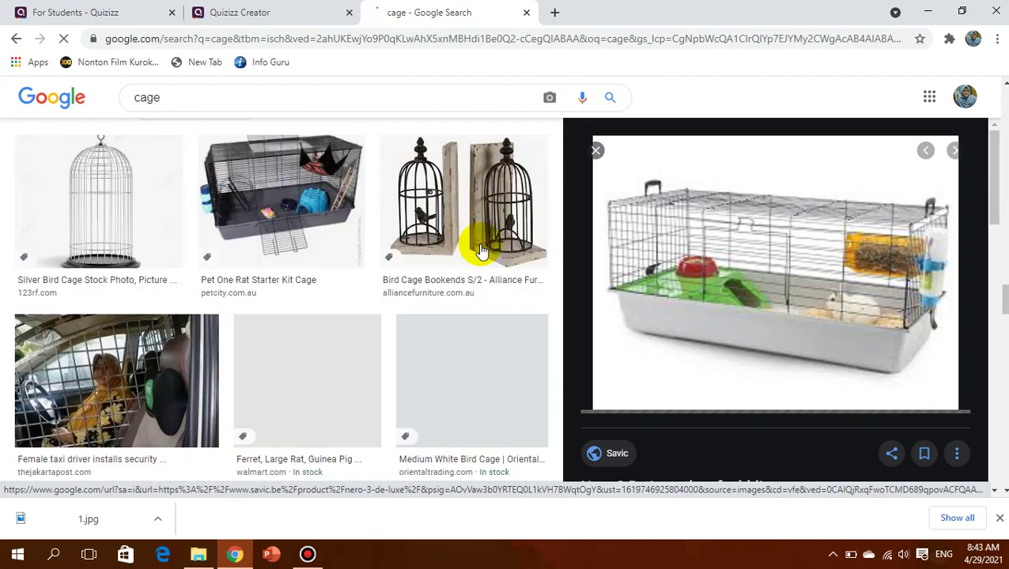
pyautogui.scroll(1, 481, 250)
pyautogui.scroll(3, 482, 250)
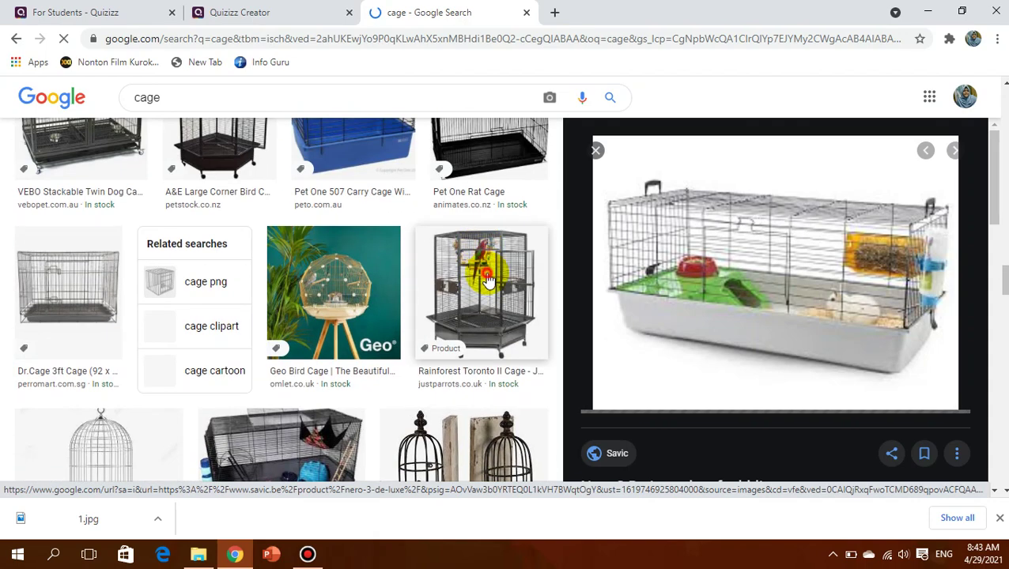
# Open the preview of the Rainforest Toronto II Cage and save the image to Downloads as 2
pyautogui.click(474, 249)
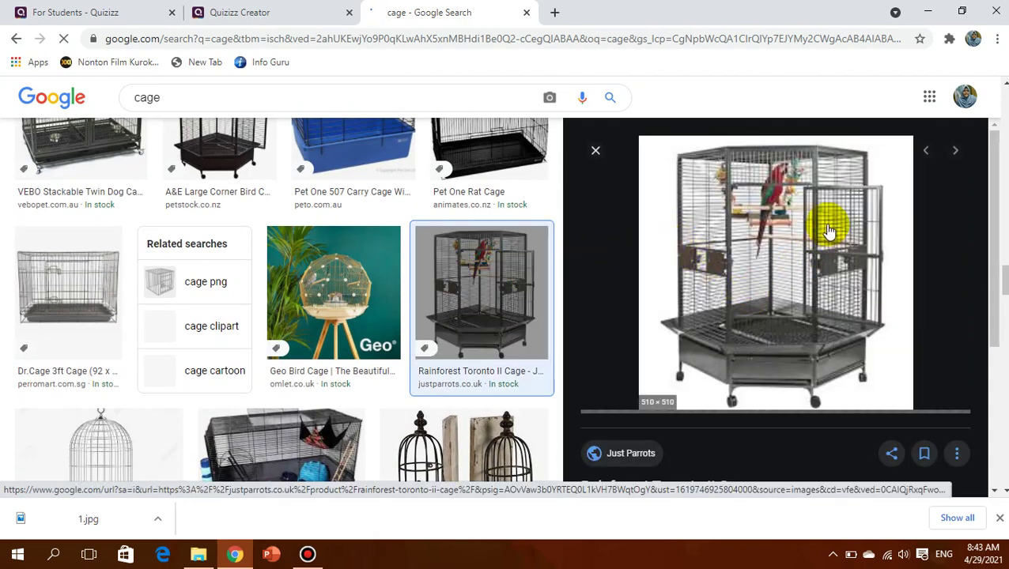
pyautogui.rightClick(827, 229)
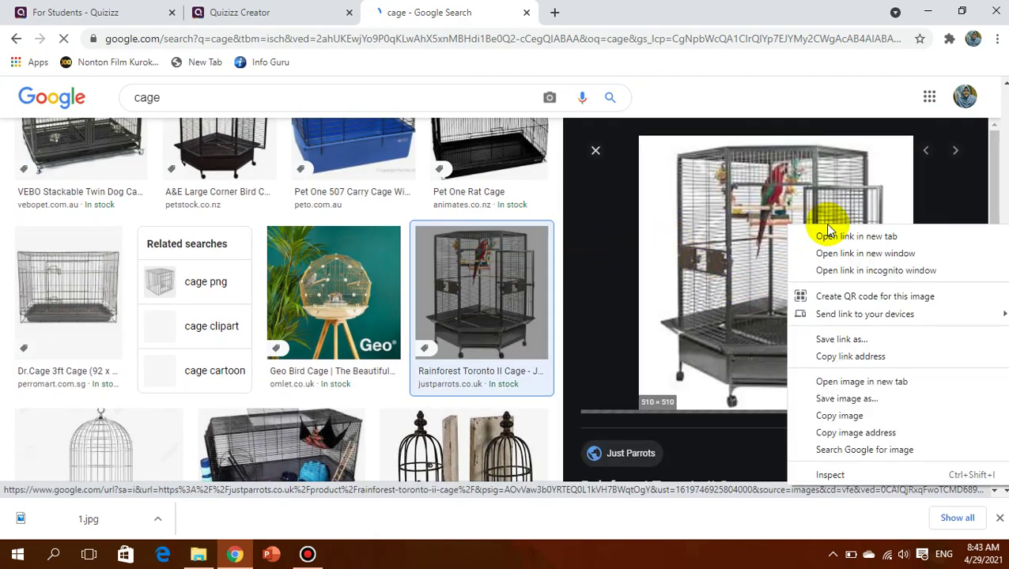
pyautogui.click(862, 402)
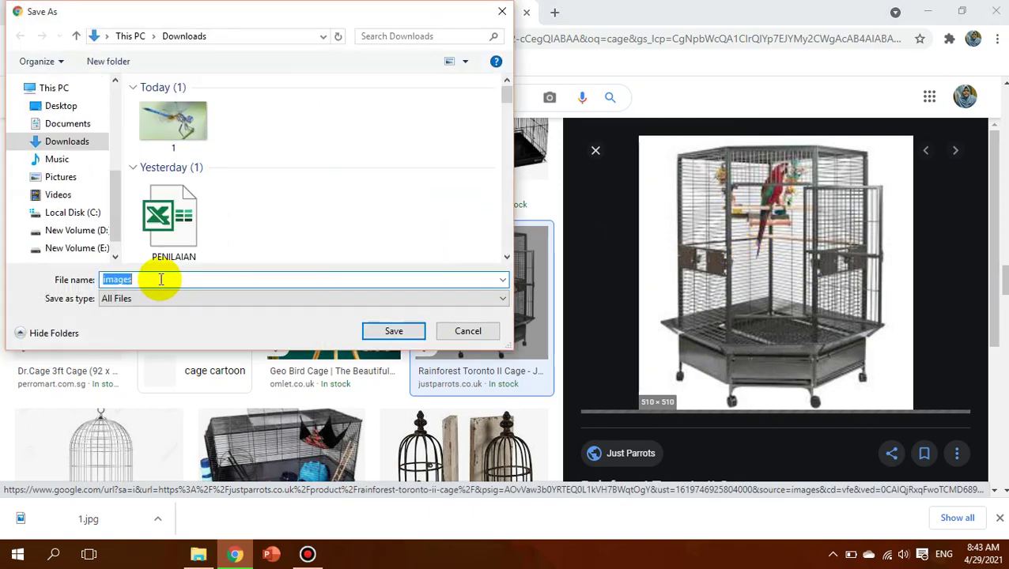
pyautogui.click(409, 332)
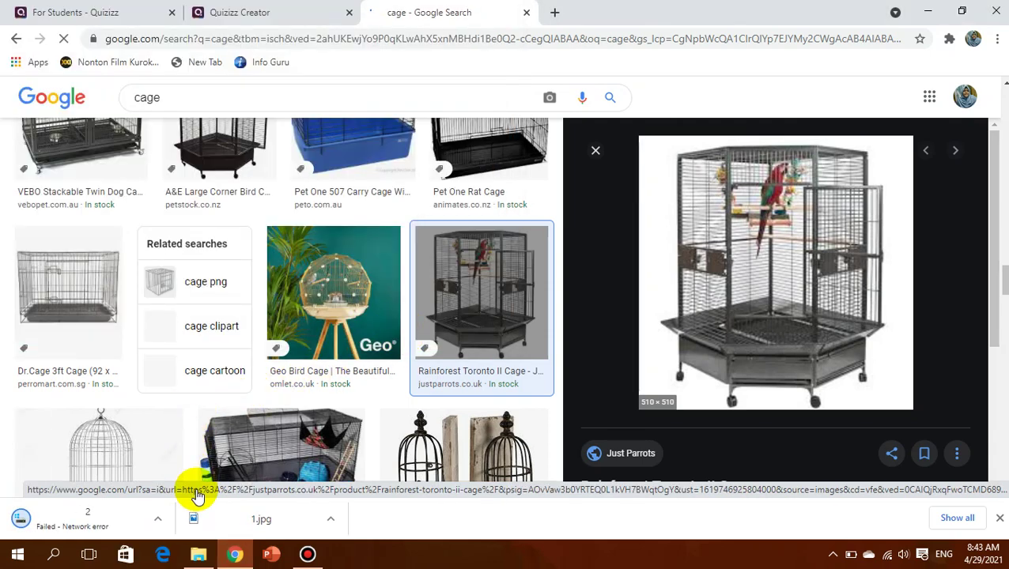
# Return to the quiz editor, dismiss the editing notice without leaving the page, and open the image upload for question 3
pyautogui.click(290, 14)
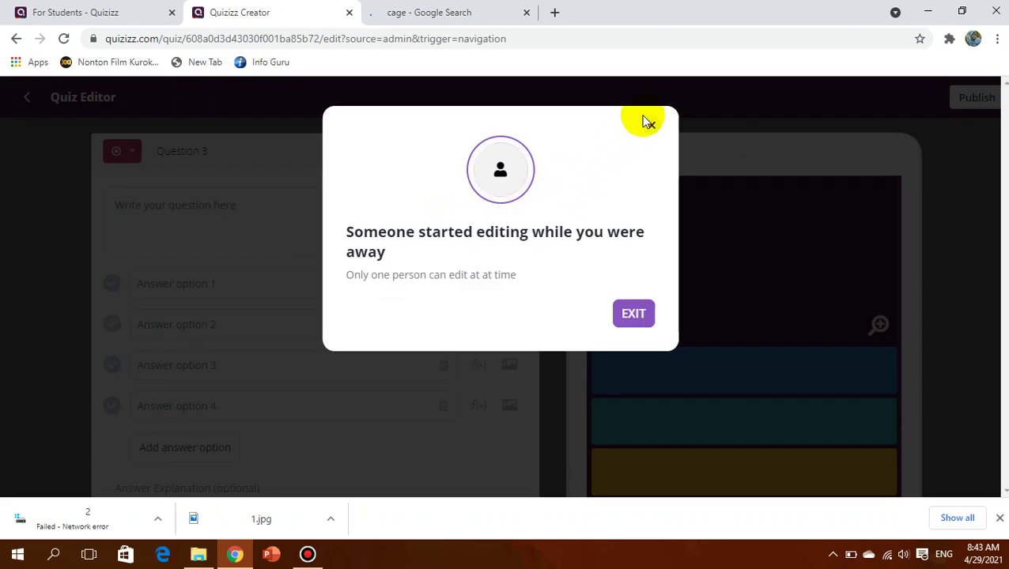
pyautogui.click(649, 128)
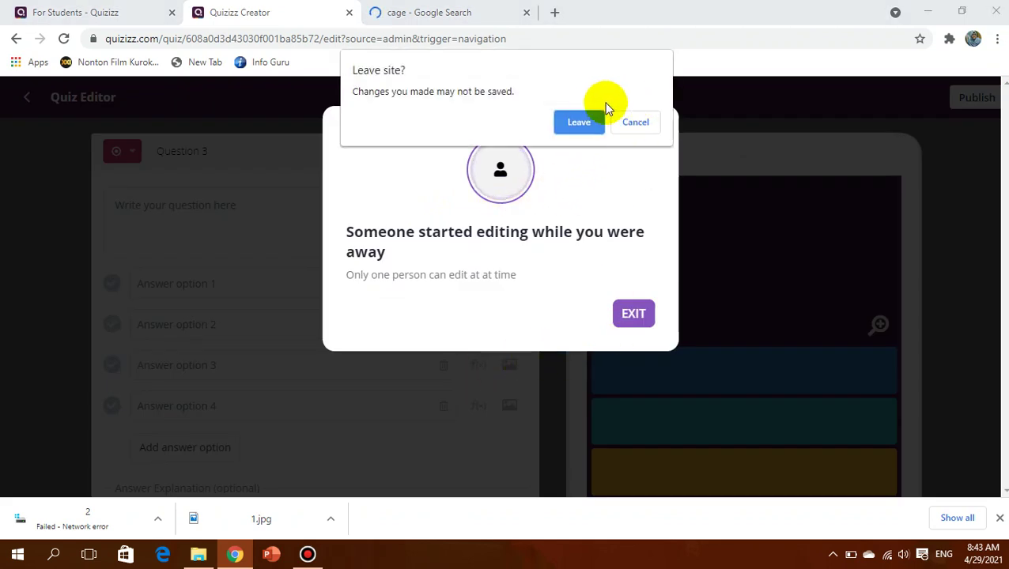
pyautogui.click(632, 123)
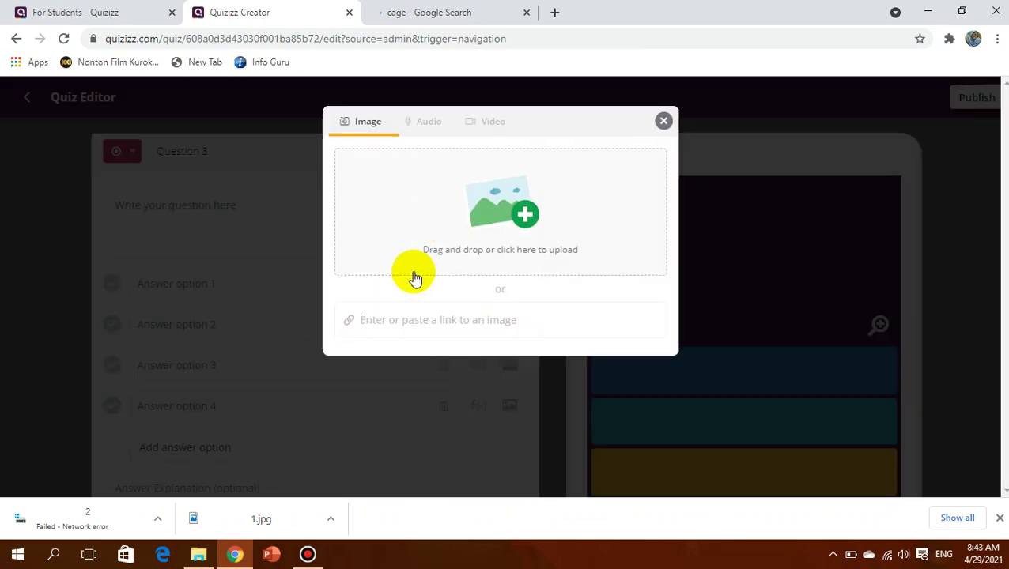
# Check the Downloads folder for the saved cage image and return to the quiz editor
pyautogui.click(199, 555)
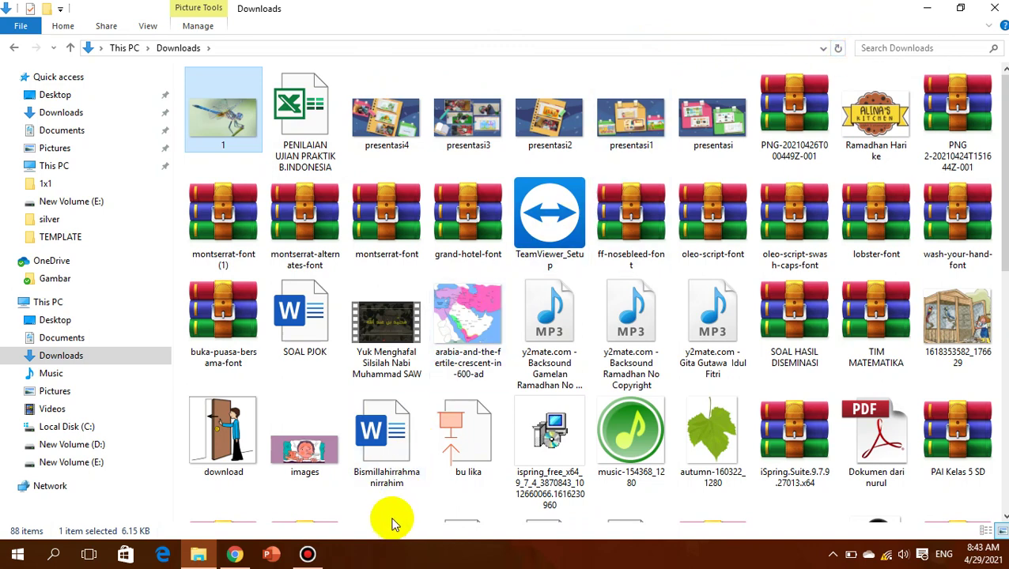
pyautogui.click(399, 110)
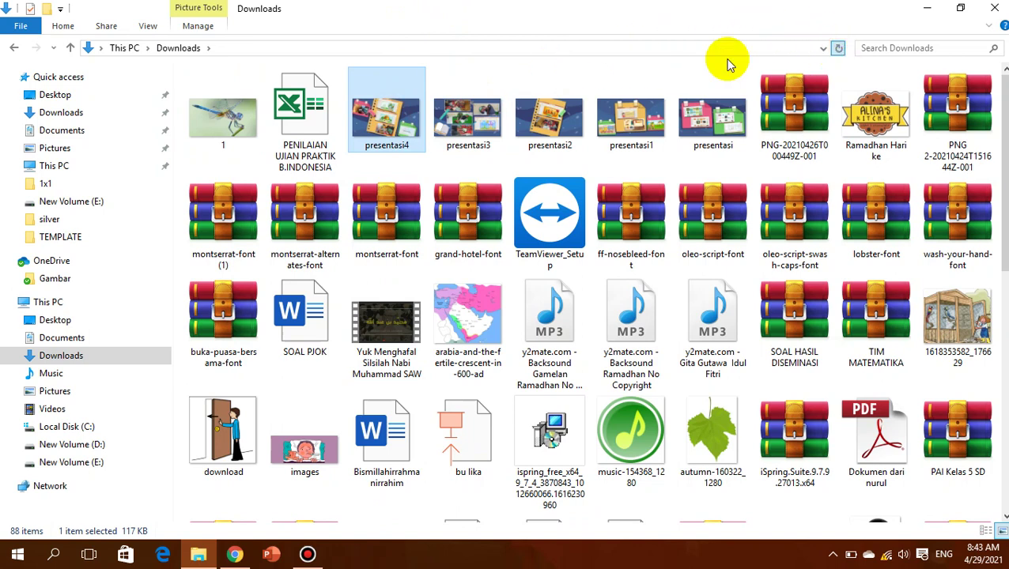
pyautogui.click(234, 555)
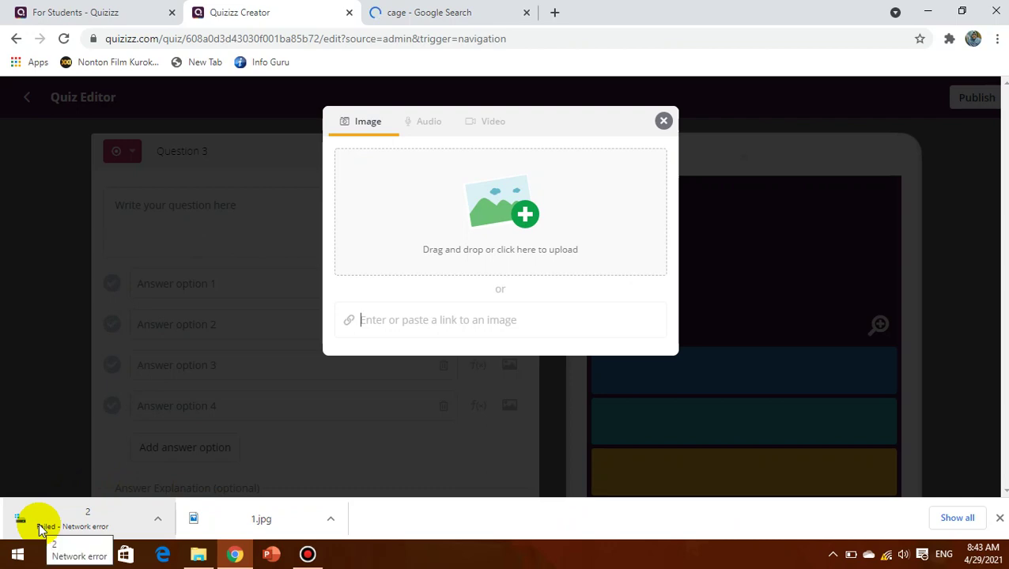
# Return to the cage image search and resume the interrupted download of file 2
pyautogui.click(480, 9)
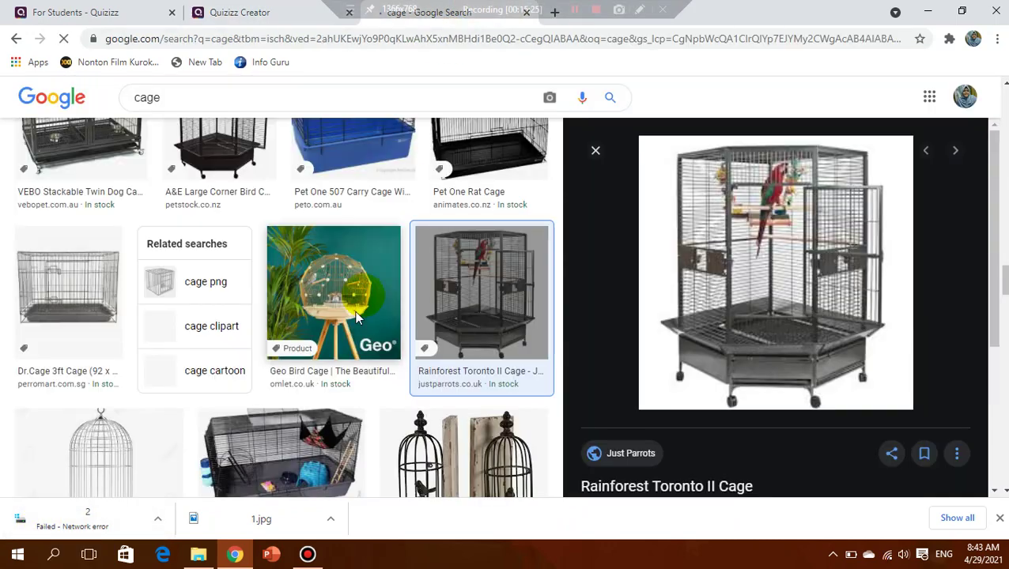
pyautogui.rightClick(728, 255)
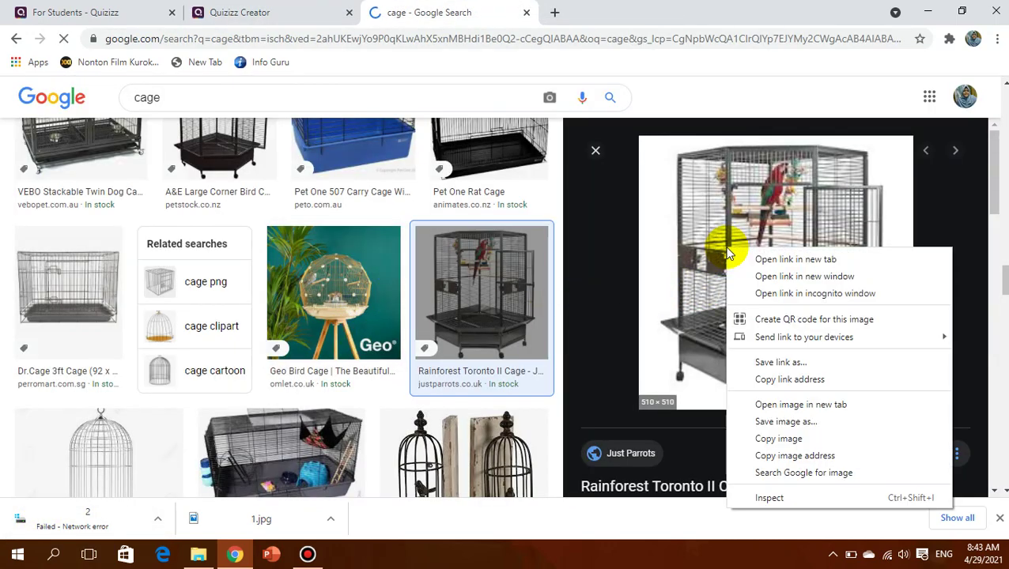
pyautogui.click(159, 522)
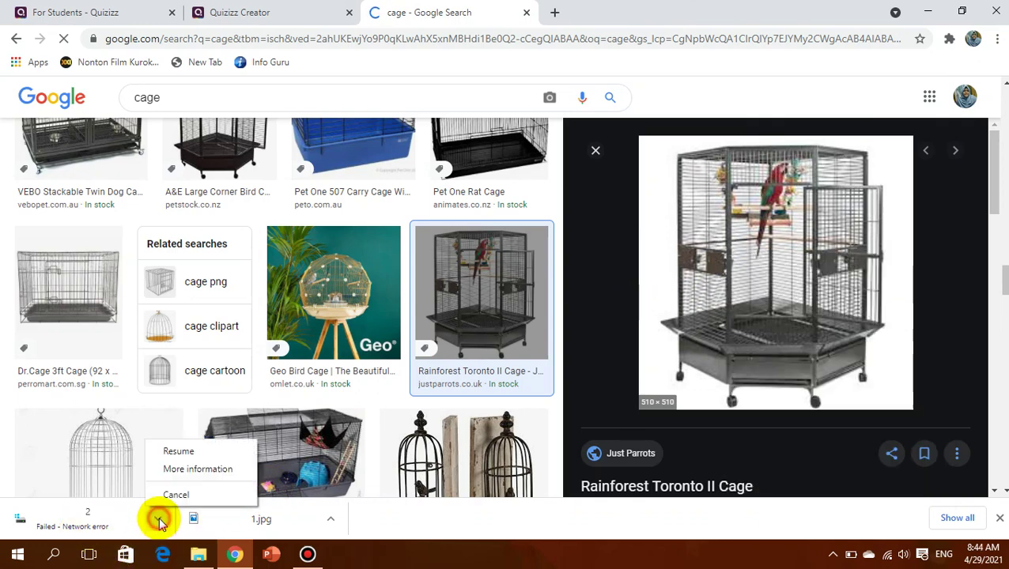
pyautogui.click(195, 450)
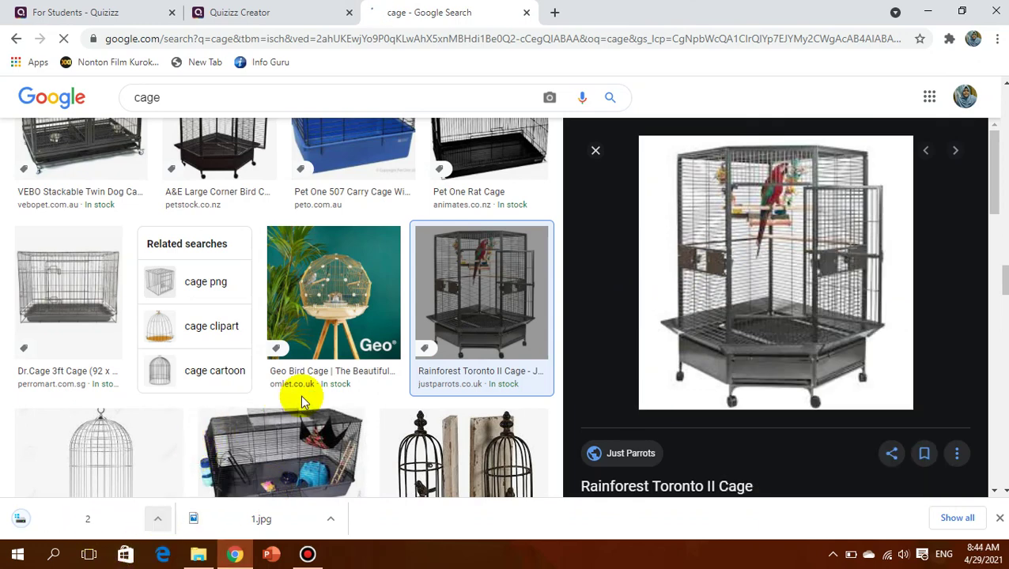
# Refresh the Downloads folder and try to upload file 2 as the image for question 3
pyautogui.click(211, 561)
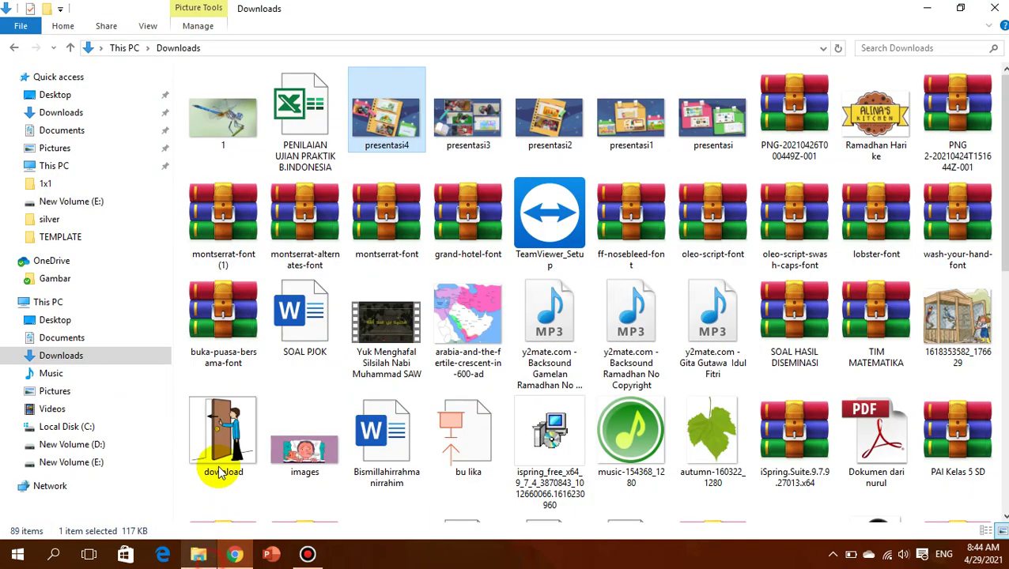
pyautogui.click(837, 49)
pyautogui.click(225, 103)
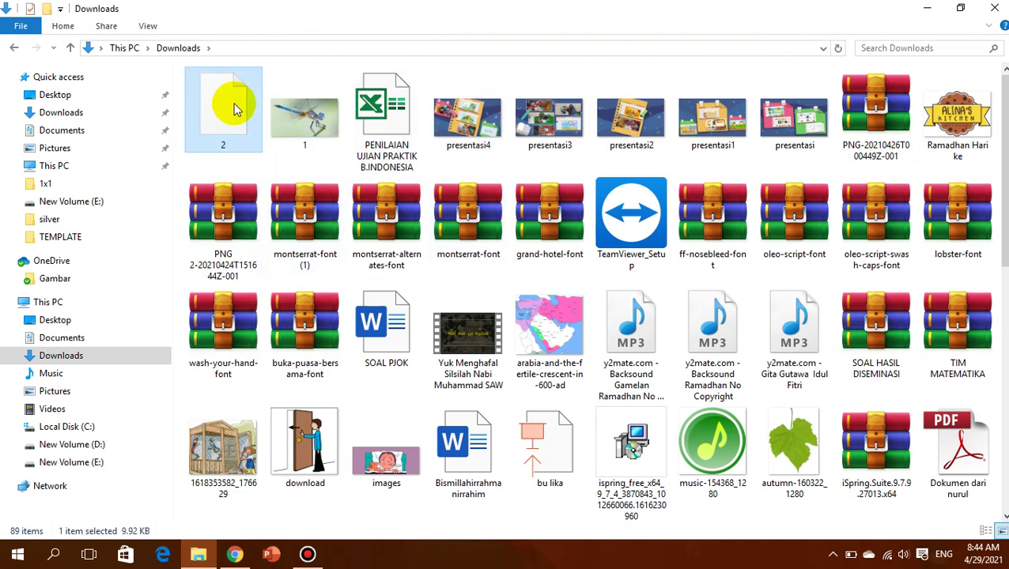
pyautogui.moveTo(225, 99); pyautogui.dragTo(466, 219)
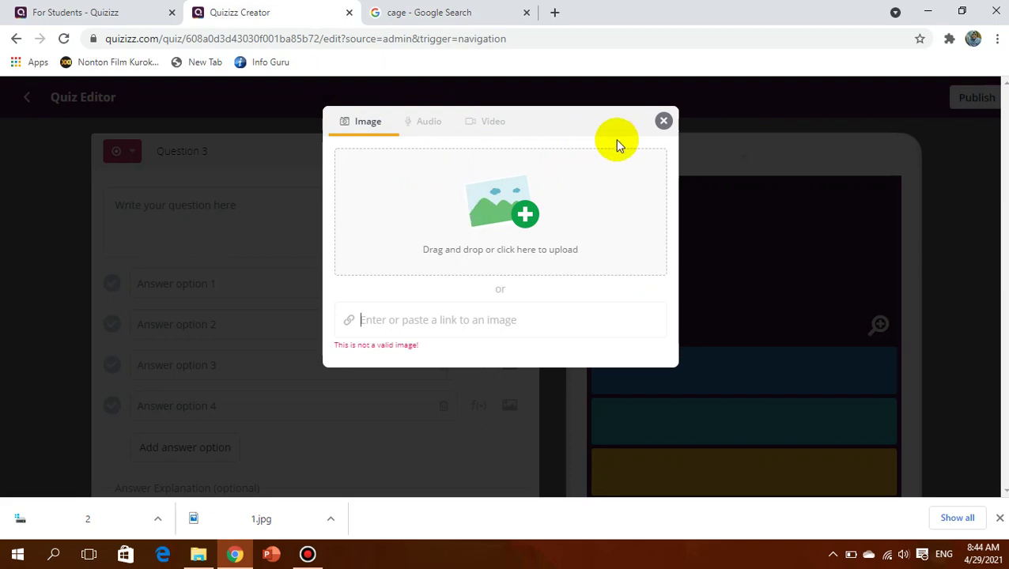
pyautogui.click(664, 122)
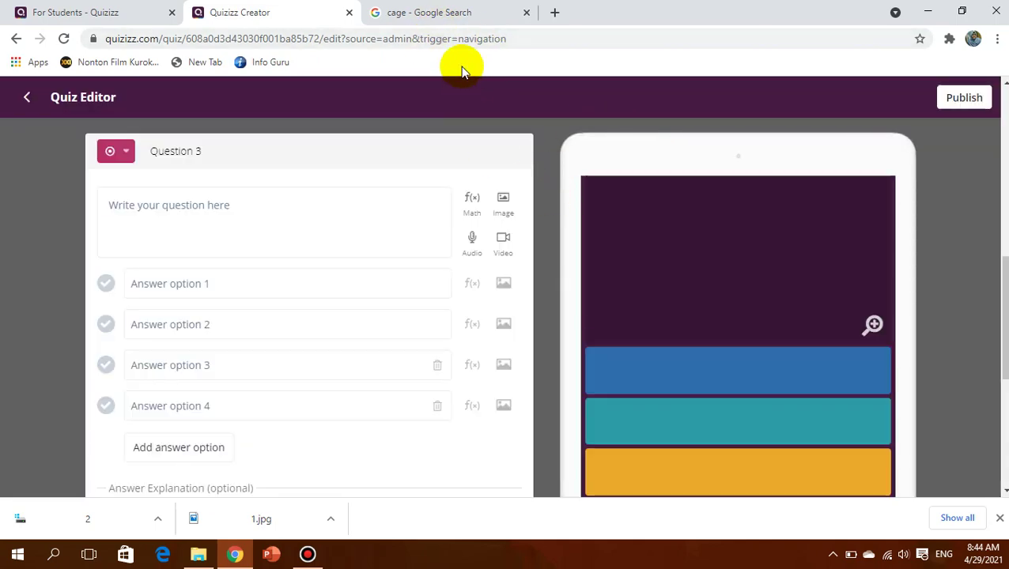
# Save the Rainforest Toronto II Cage image to Downloads again as 2 in JPEG format, replacing the existing file
pyautogui.click(437, 6)
pyautogui.rightClick(754, 200)
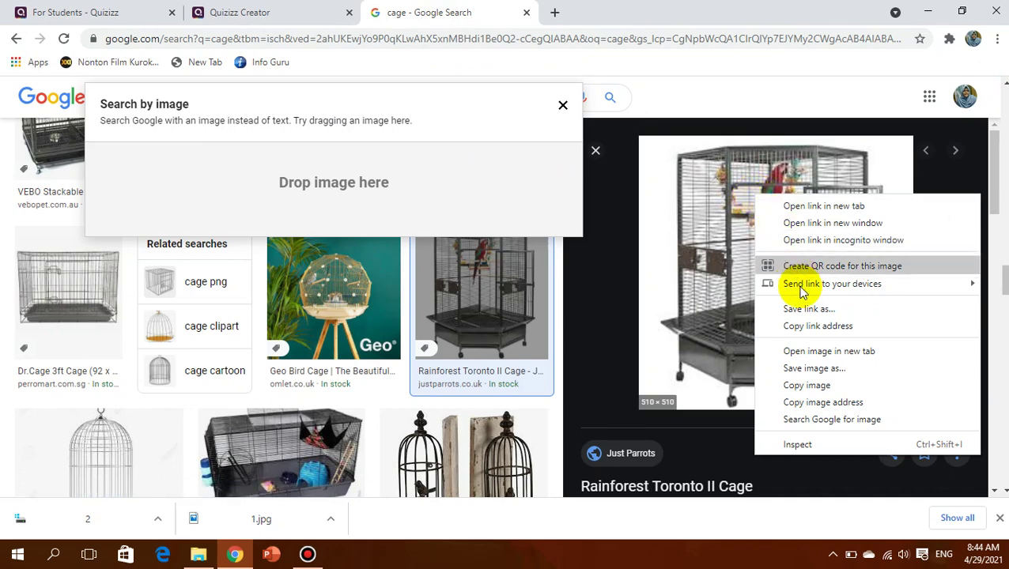
pyautogui.click(814, 368)
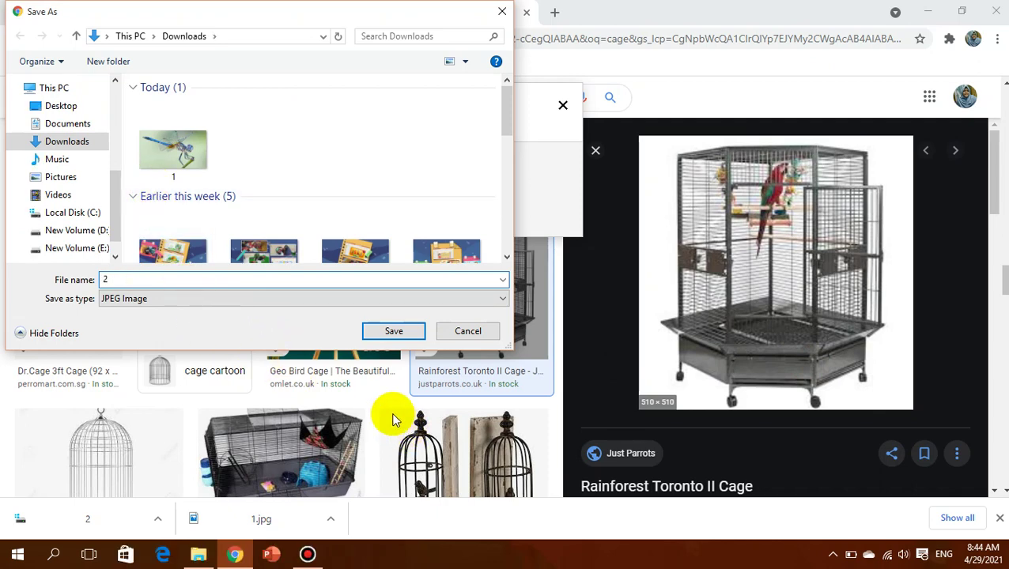
pyautogui.click(395, 330)
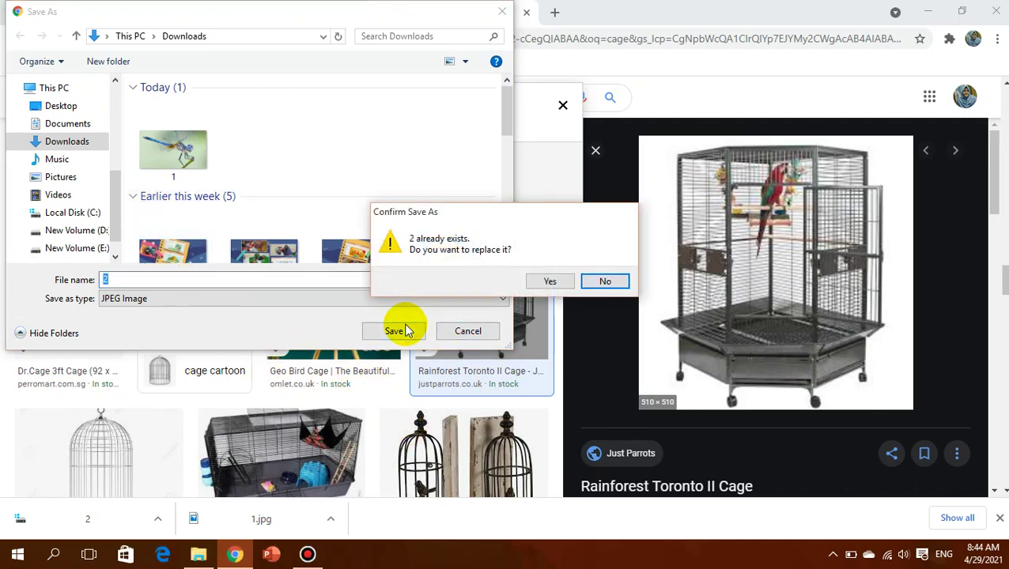
pyautogui.click(549, 283)
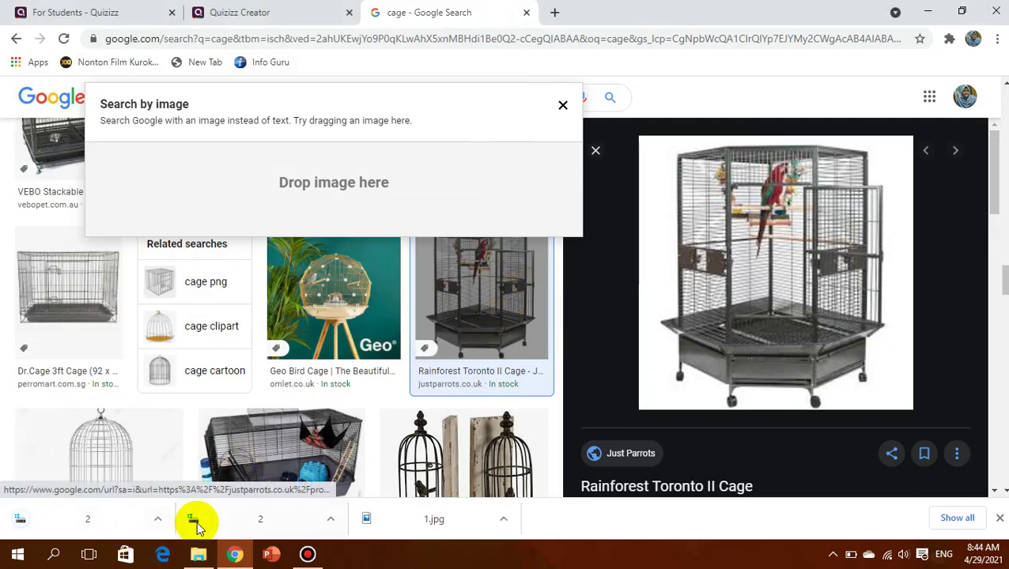
# Check file 2 in the Downloads folder, then return to the cage image search and close the search-by-image box
pyautogui.click(204, 556)
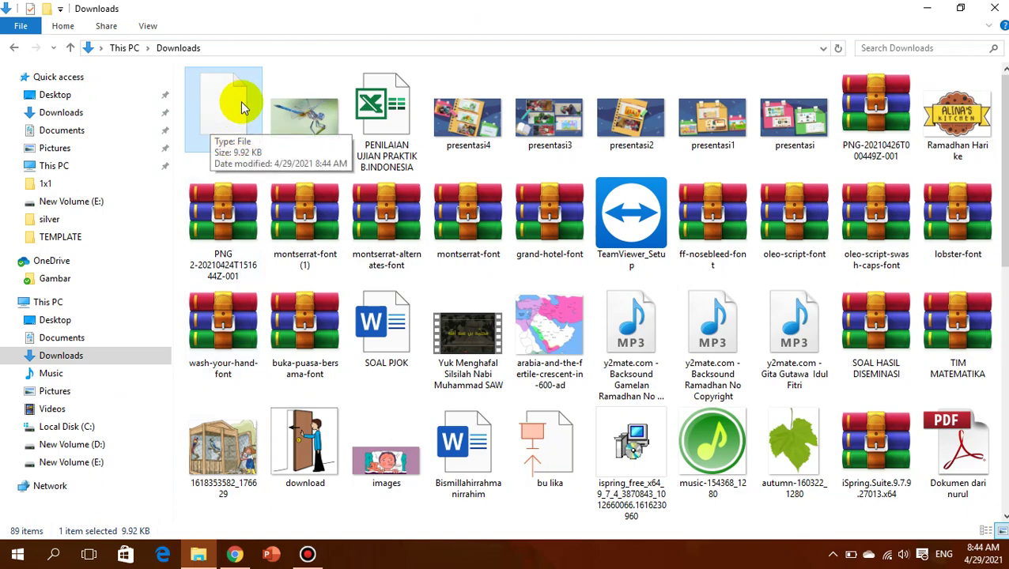
pyautogui.moveTo(242, 109); pyautogui.dragTo(243, 561)
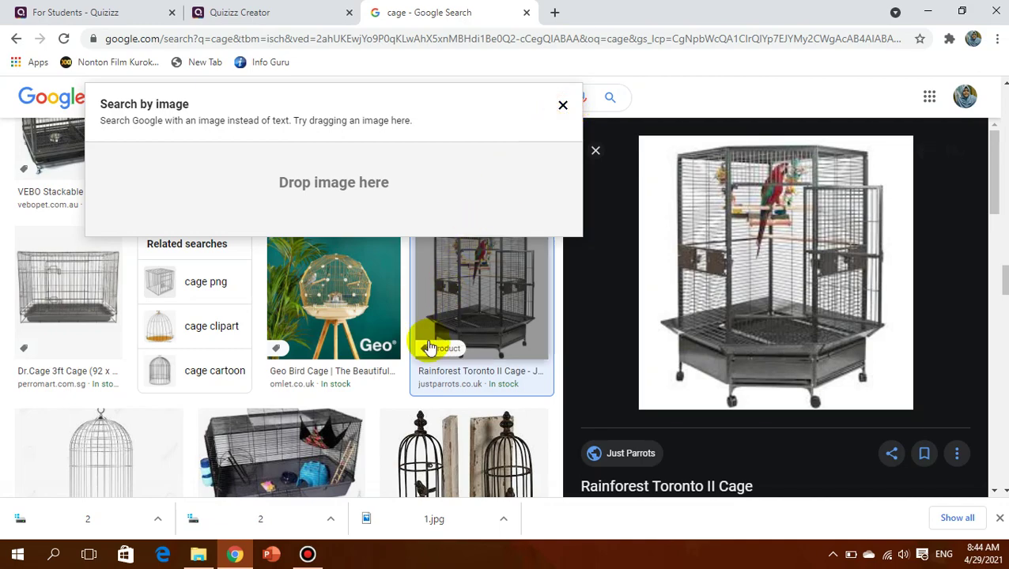
pyautogui.click(563, 108)
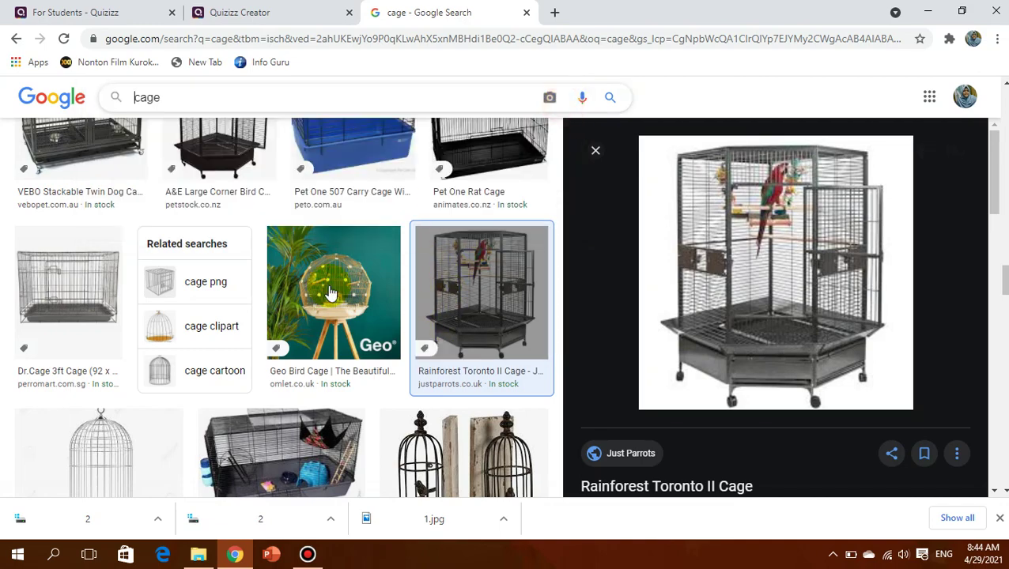
# Save the Precision Pet Rabbit Resort Rabbit Cage image to Downloads as 2 in JPEG format, replacing the existing file
pyautogui.scroll(-10, 331, 289)
pyautogui.scroll(-5, 331, 294)
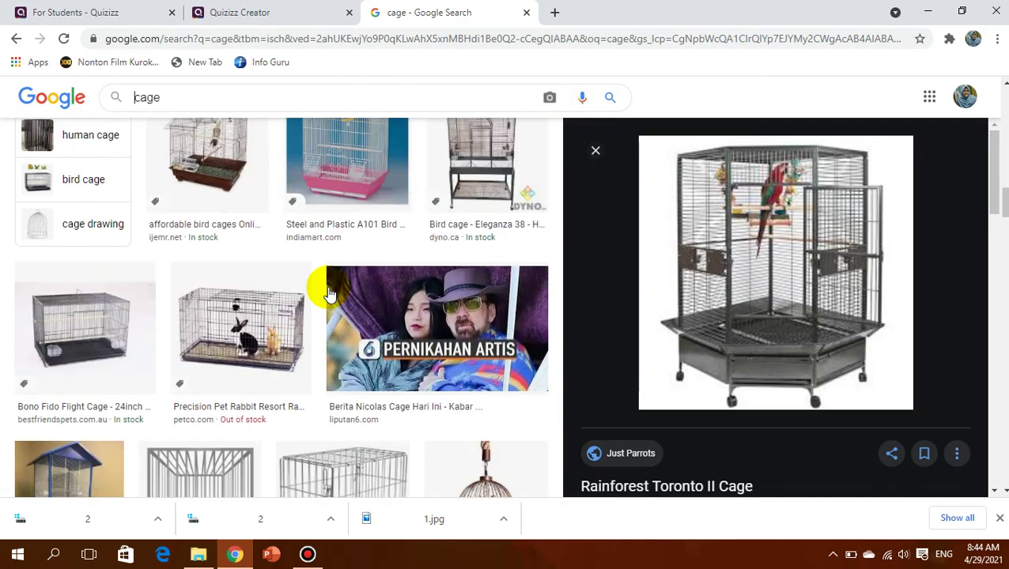
pyautogui.click(251, 294)
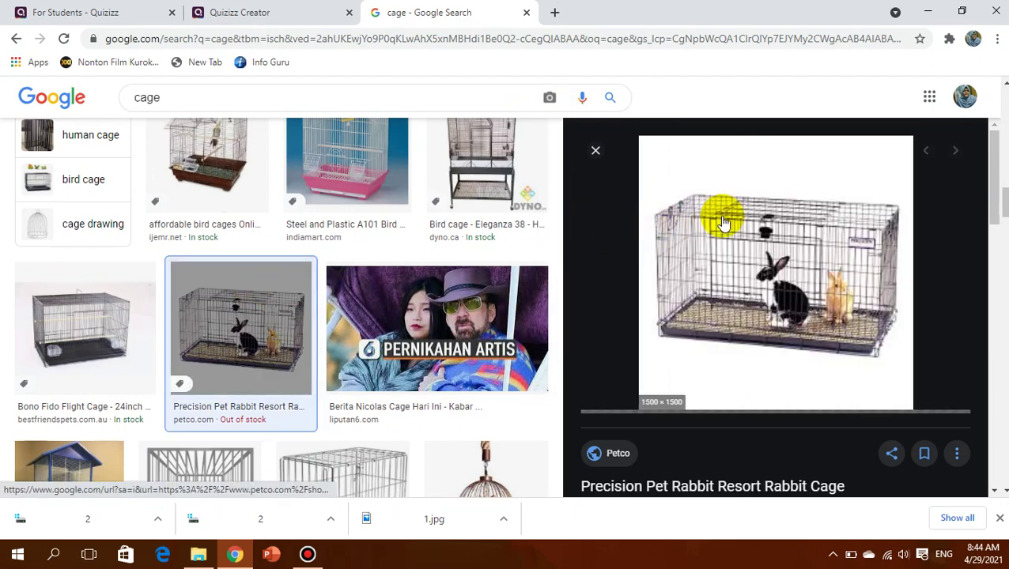
pyautogui.rightClick(727, 214)
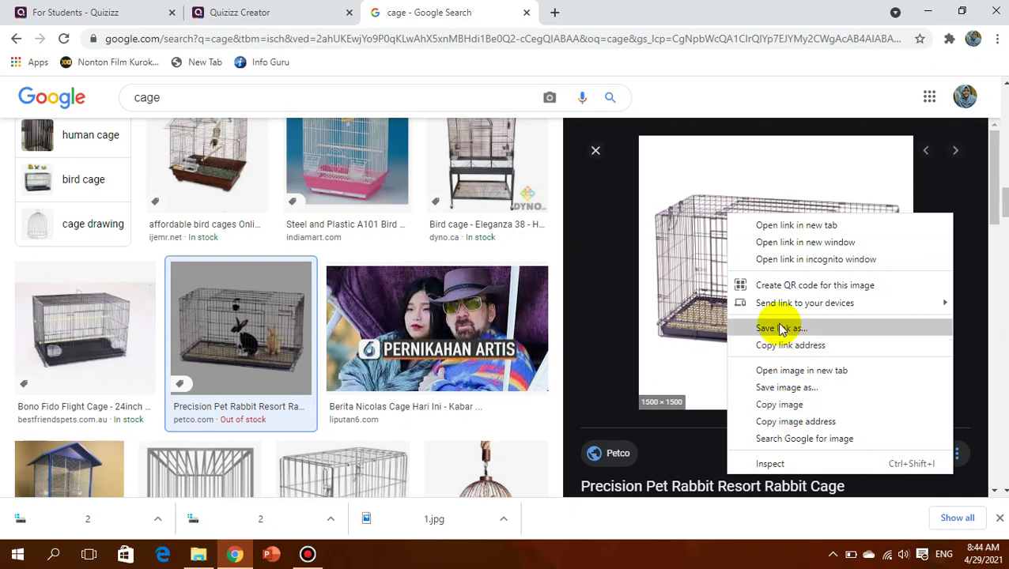
pyautogui.click(786, 386)
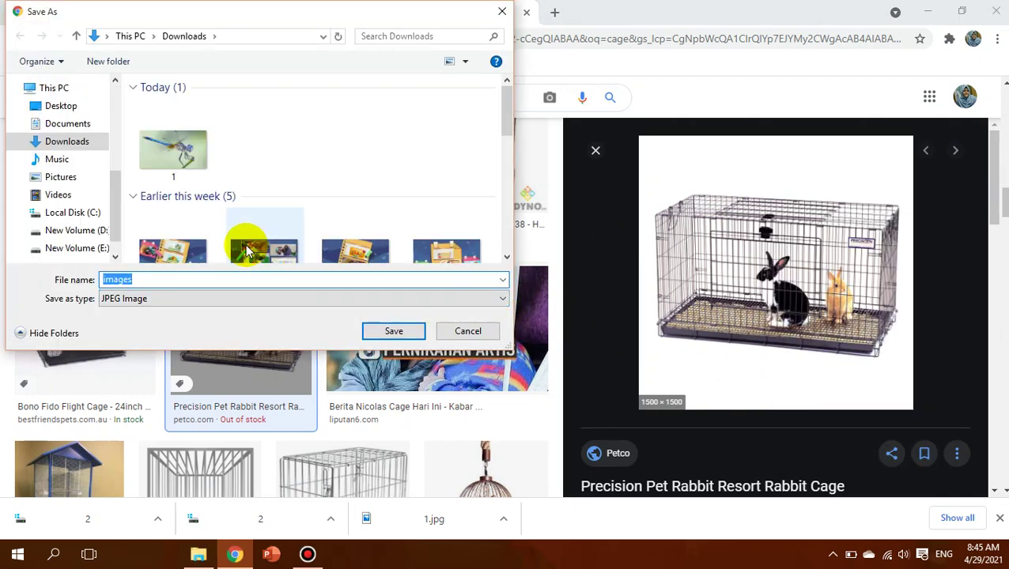
pyautogui.write('2')
pyautogui.click(414, 333)
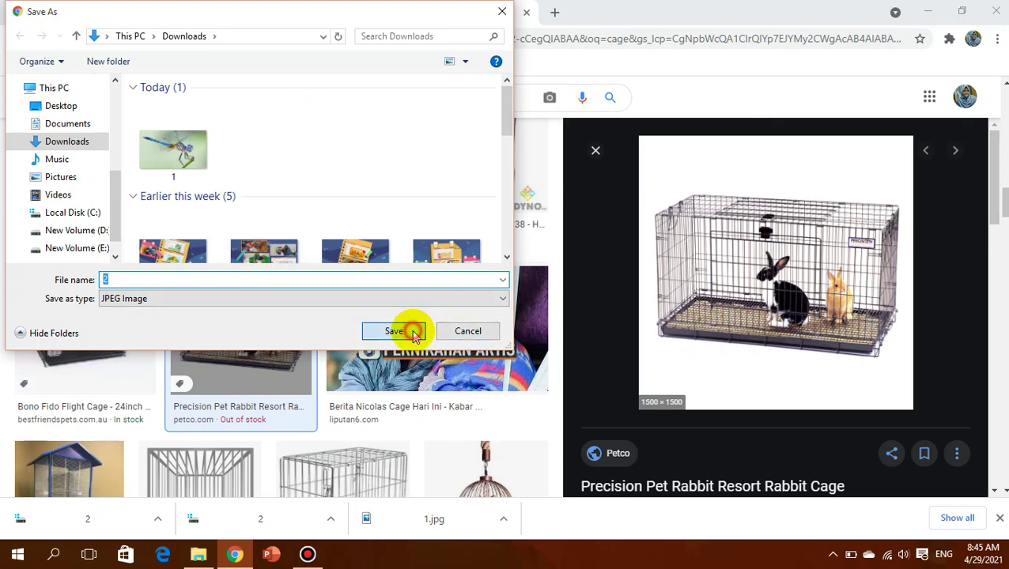
pyautogui.click(547, 279)
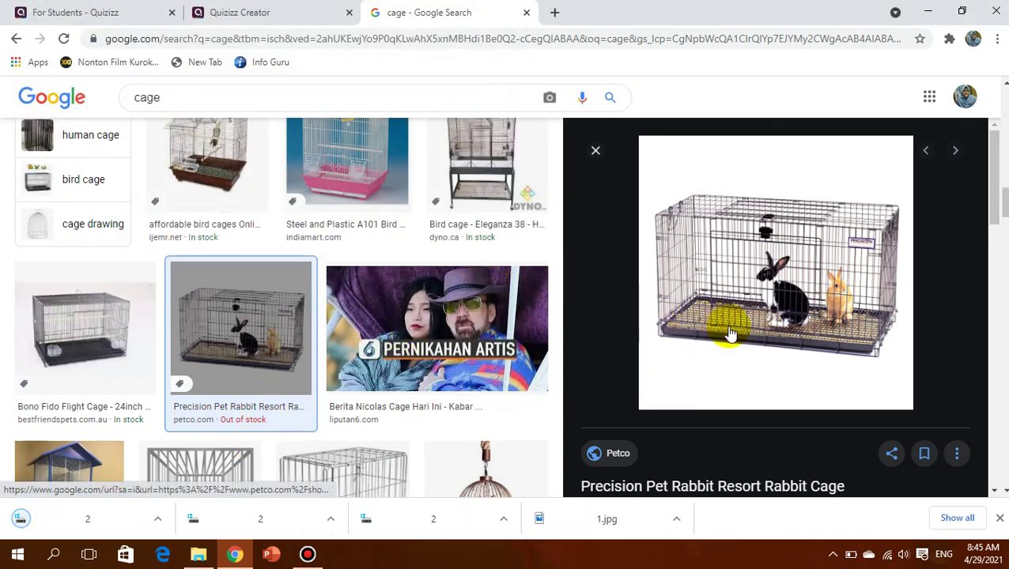
# Open the Downloads folder in File Explorer and delete file 2
pyautogui.moveTo(208, 562)
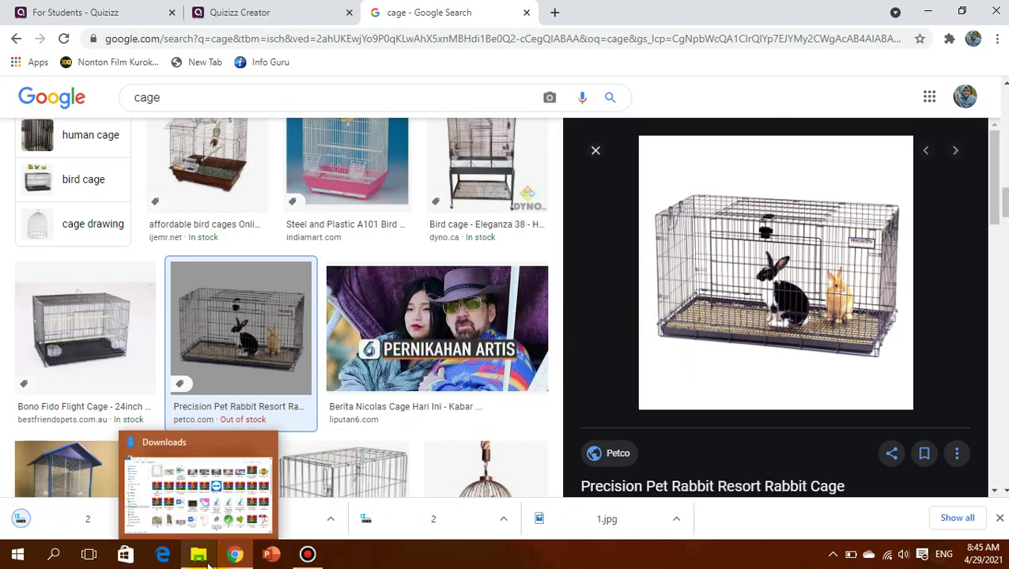
pyautogui.click(150, 498)
pyautogui.click(197, 558)
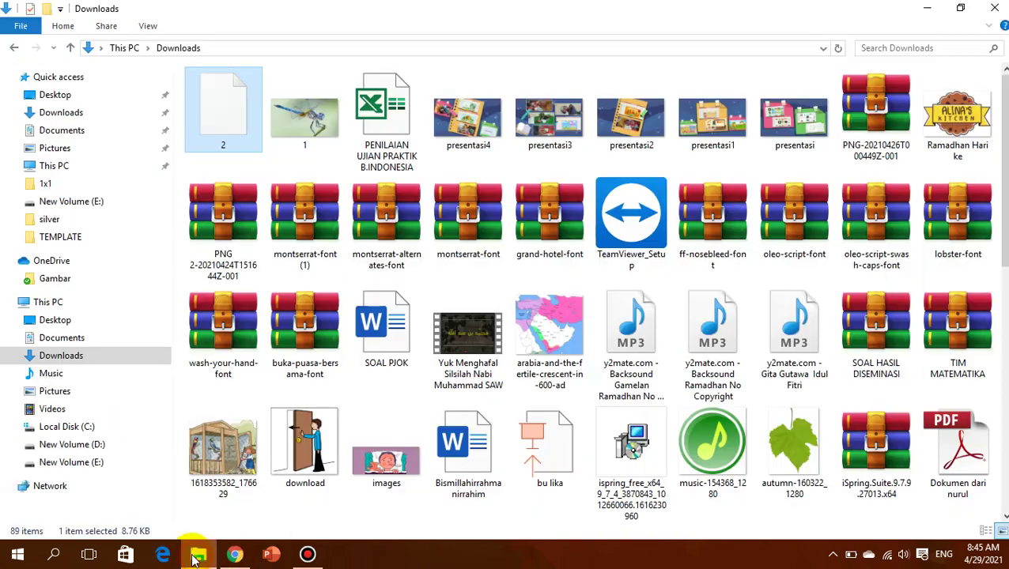
pyautogui.rightClick(227, 127)
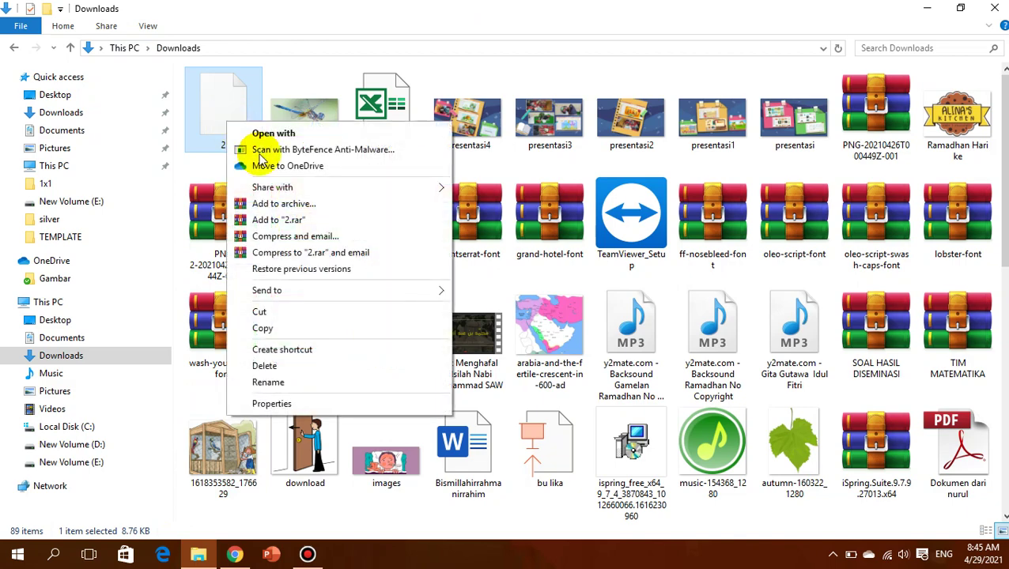
pyautogui.click(320, 367)
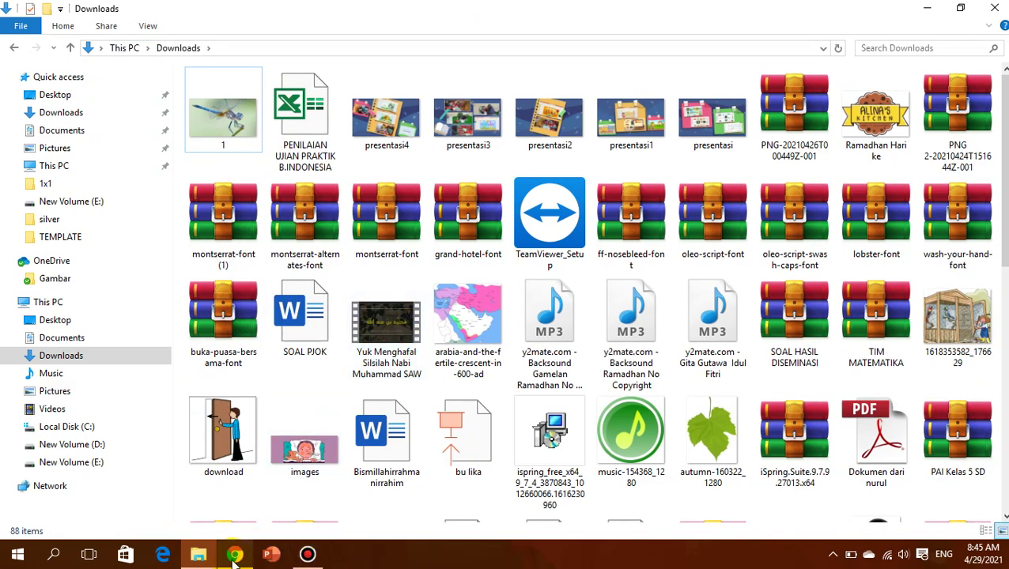
# Return to the cage image results in Chrome and start saving the small bird cage image from ijemr.net
pyautogui.click(235, 557)
pyautogui.scroll(-10, 412, 273)
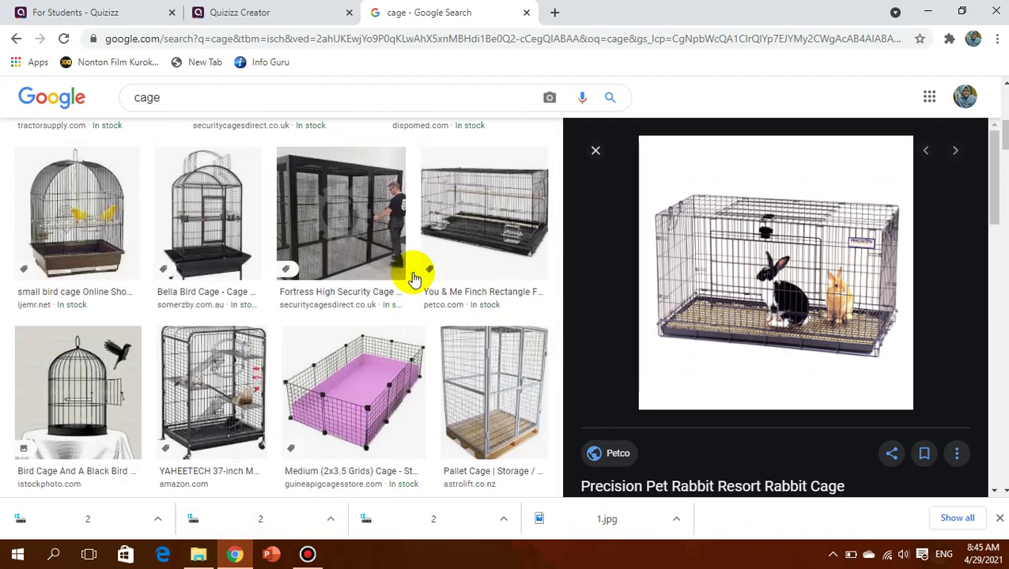
pyautogui.scroll(2, 415, 280)
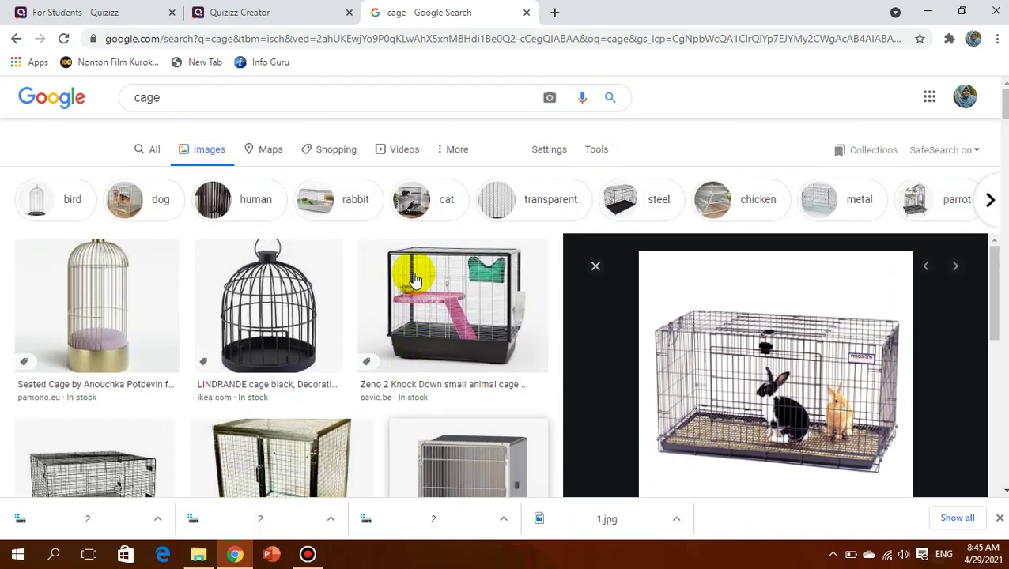
pyautogui.scroll(-5, 419, 306)
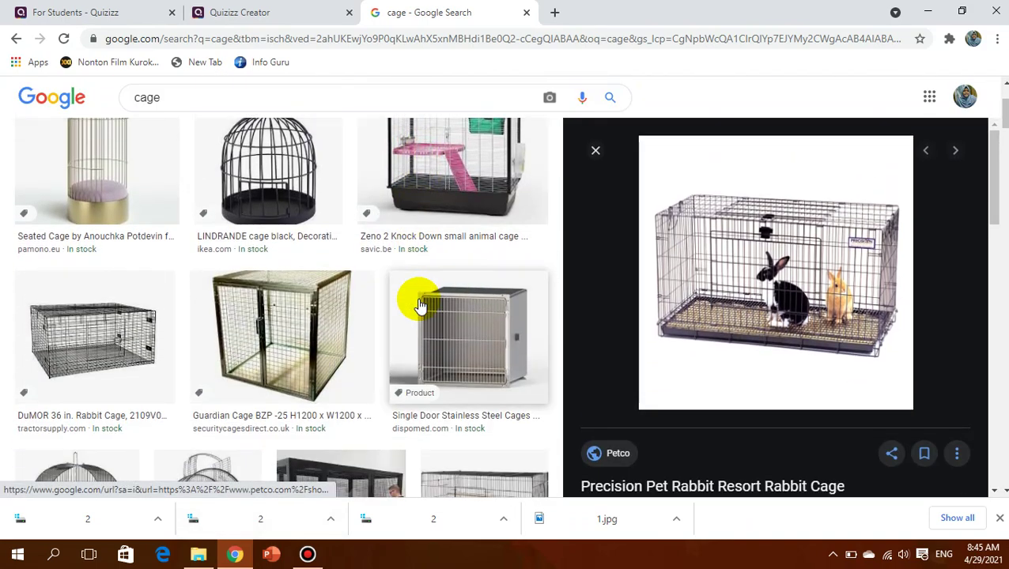
pyautogui.scroll(1, 421, 305)
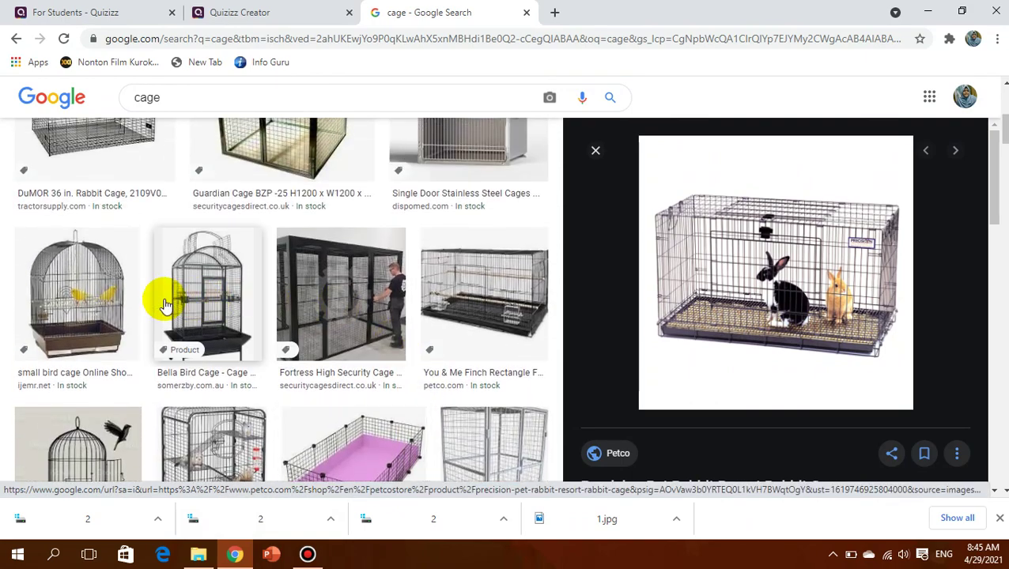
pyautogui.click(101, 292)
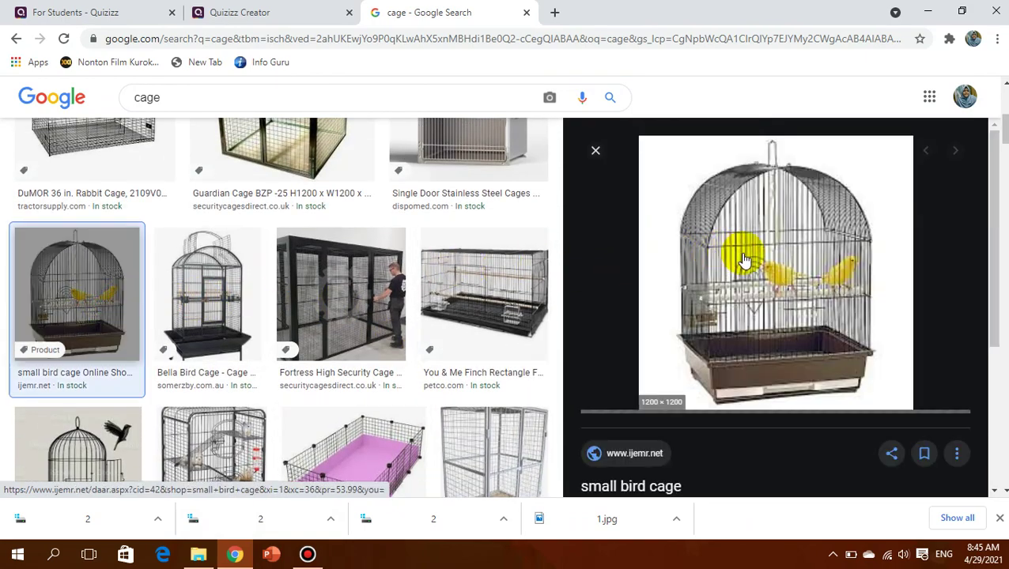
pyautogui.rightClick(753, 231)
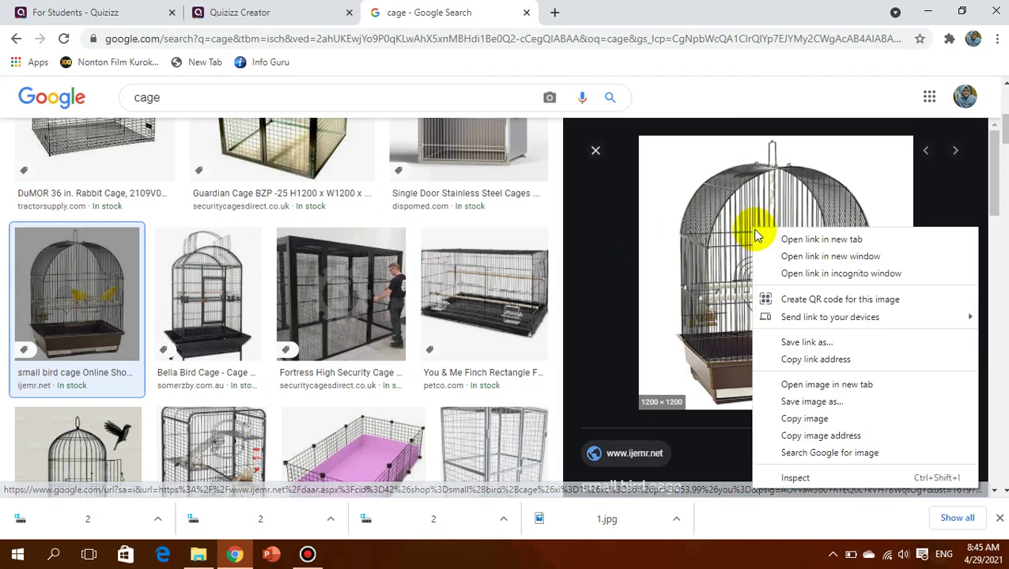
# Save the small bird cage image as a JPEG named 2 in Downloads and select the file in the refreshed folder
pyautogui.click(817, 407)
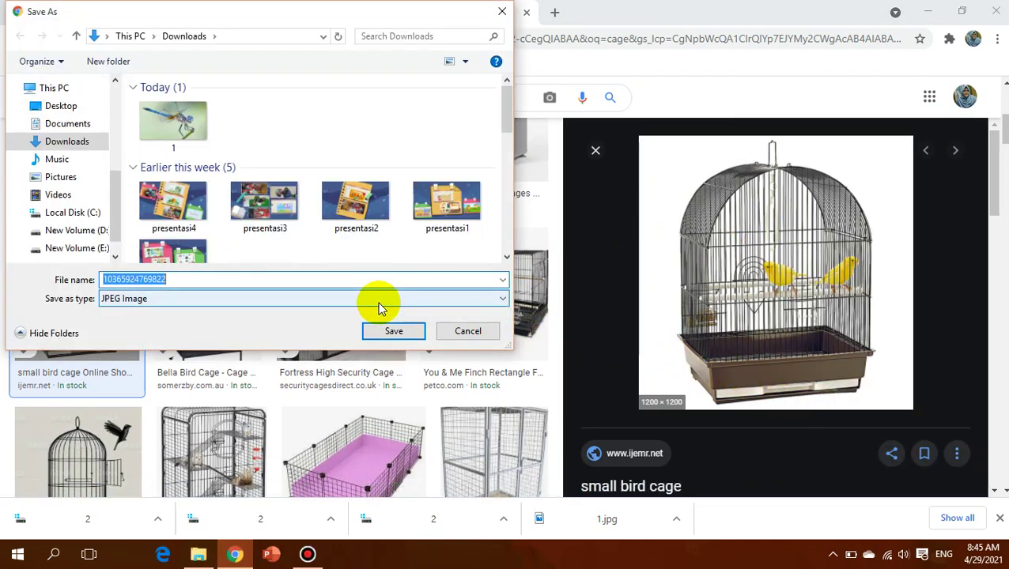
pyautogui.write('2')
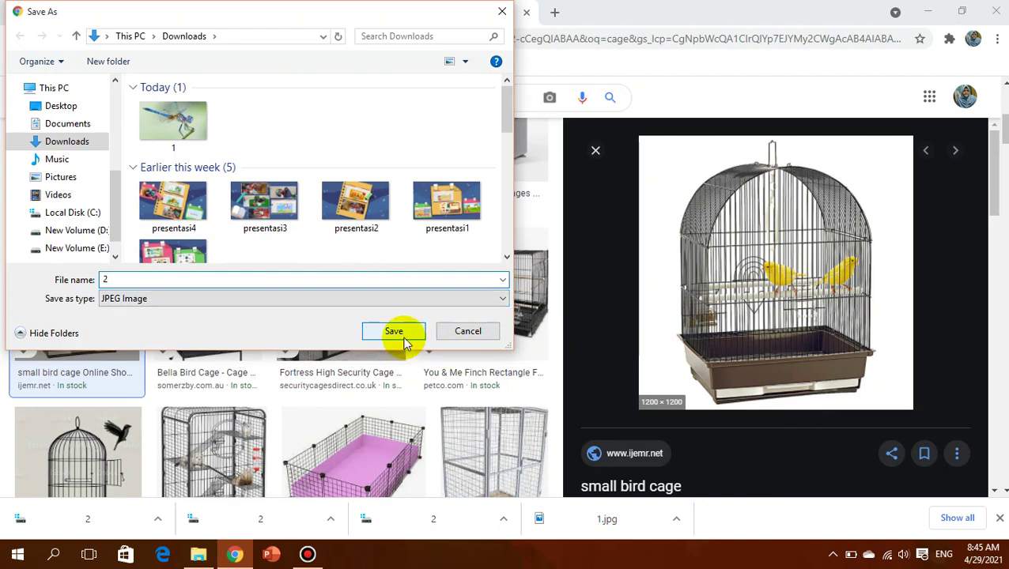
pyautogui.click(396, 332)
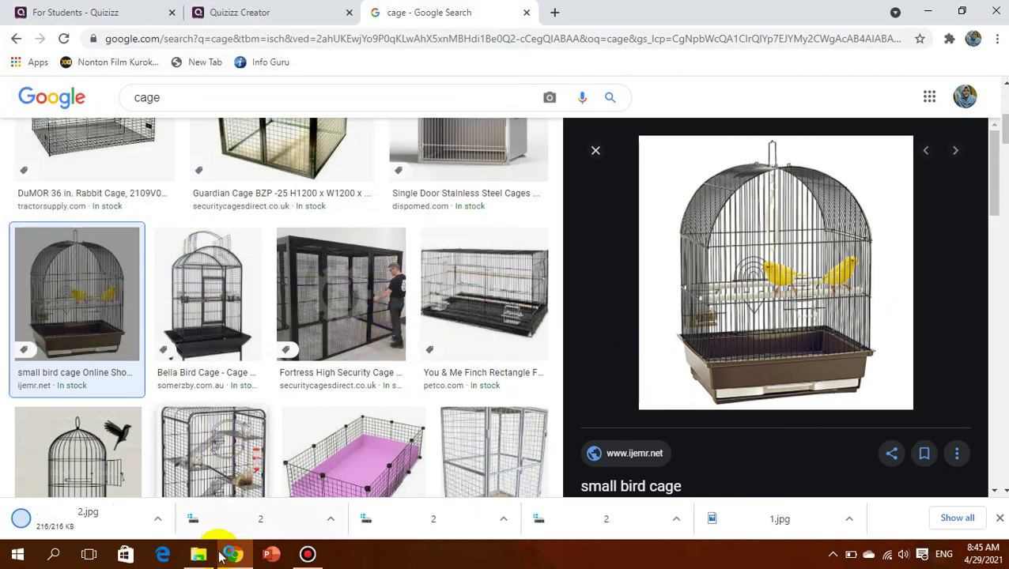
pyautogui.moveTo(198, 553)
pyautogui.click(204, 502)
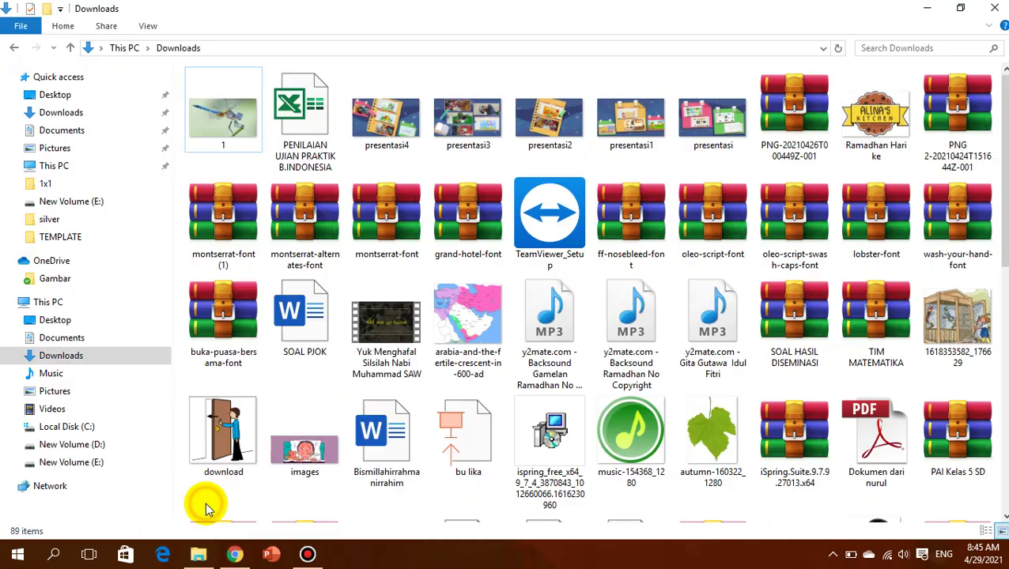
pyautogui.click(838, 48)
pyautogui.click(229, 127)
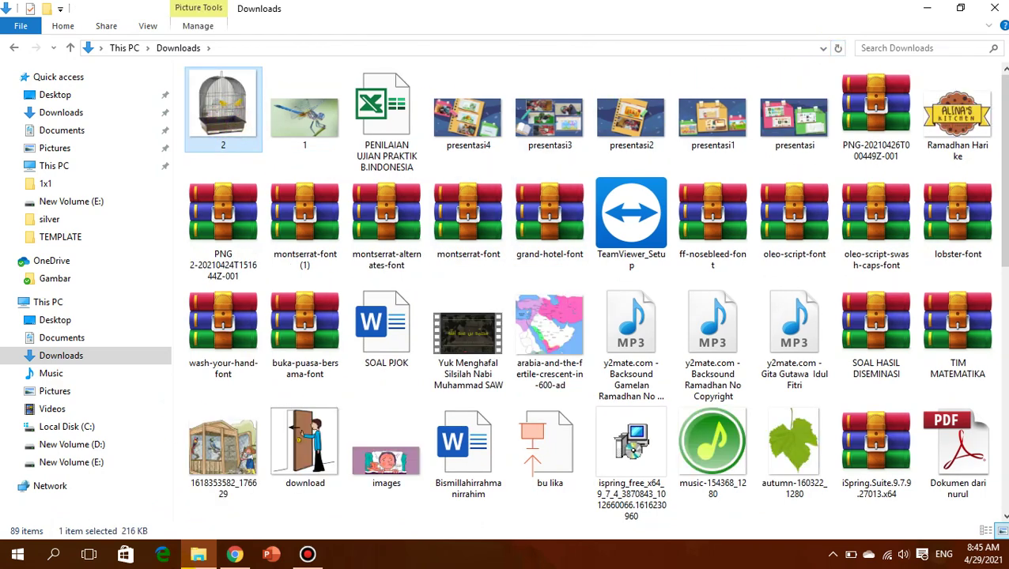
# Add the bird cage image file 2 from the Downloads folder as the question image of Question 3 in the Quizizz editor
pyautogui.click(235, 553)
pyautogui.click(283, 11)
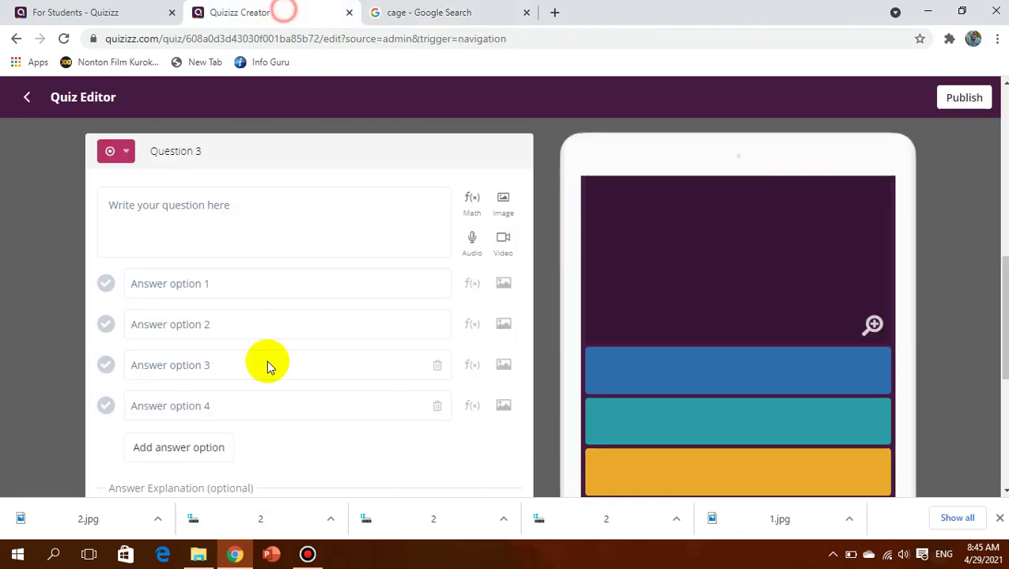
pyautogui.click(198, 553)
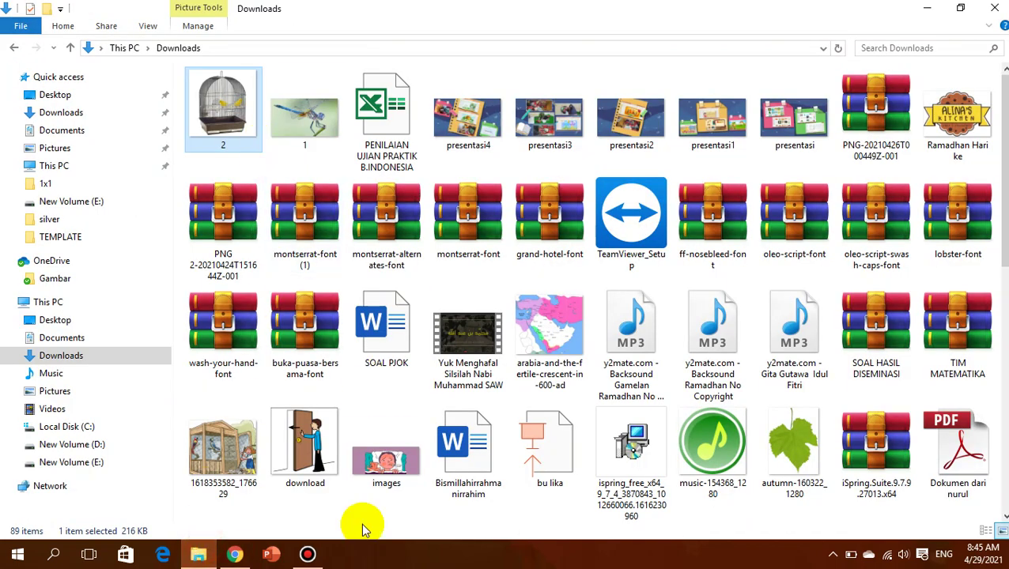
pyautogui.click(234, 553)
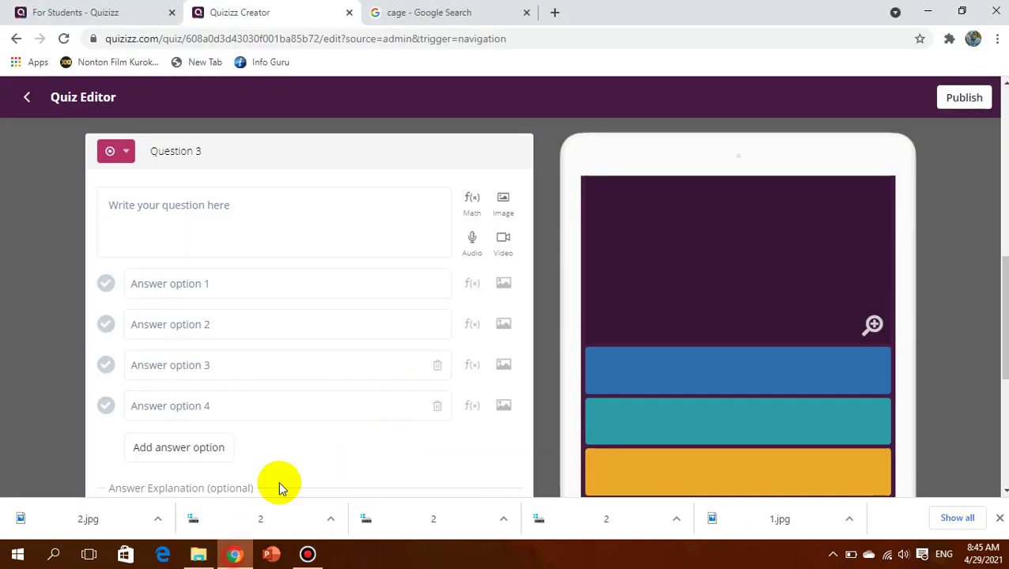
pyautogui.click(498, 207)
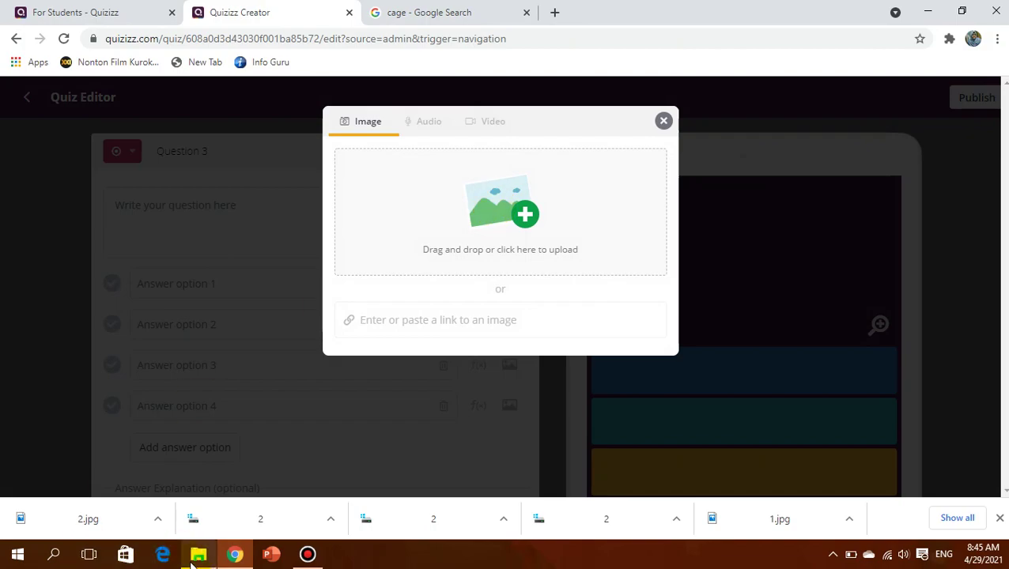
pyautogui.click(199, 553)
pyautogui.moveTo(223, 103); pyautogui.dragTo(542, 250)
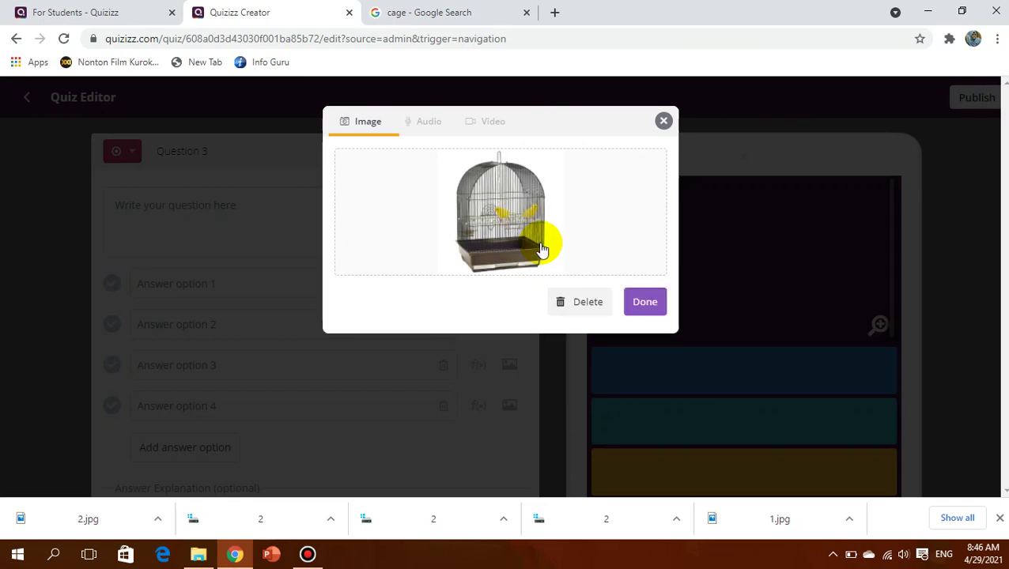
pyautogui.click(632, 308)
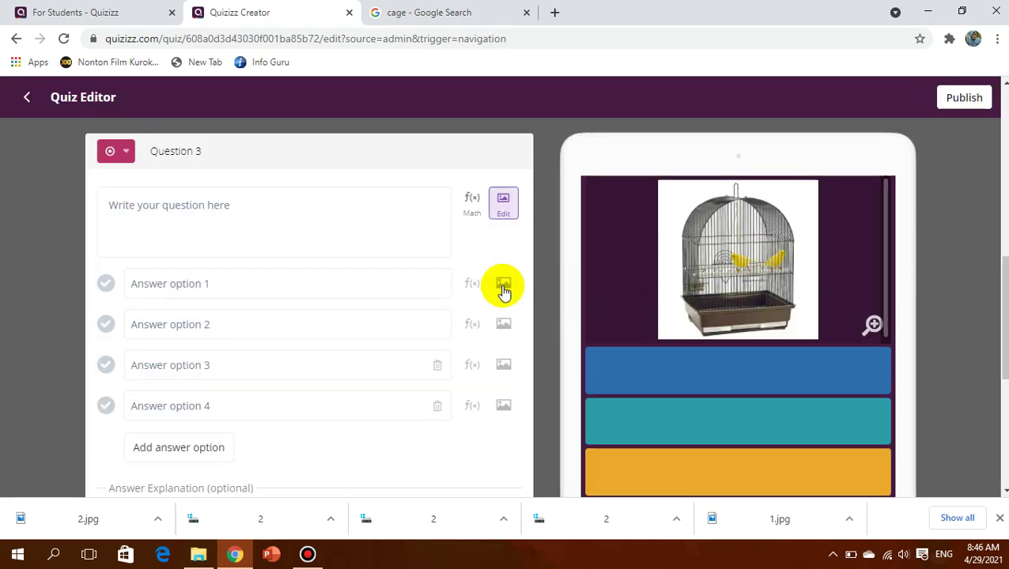
# Enter the answer options bench, pond and cage for Question 3, mark cage as correct, and save the question
pyautogui.click(298, 291)
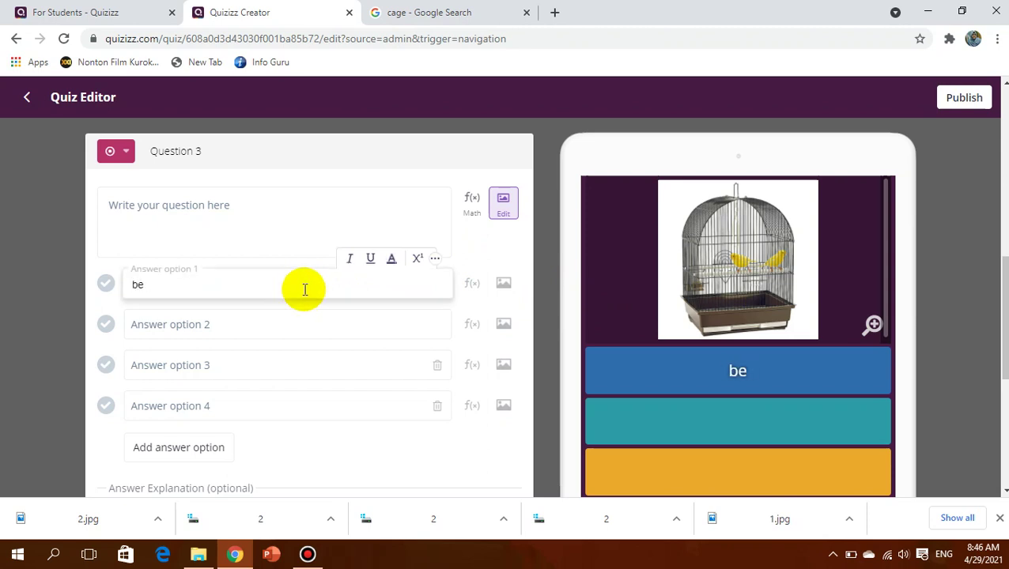
pyautogui.click(277, 327)
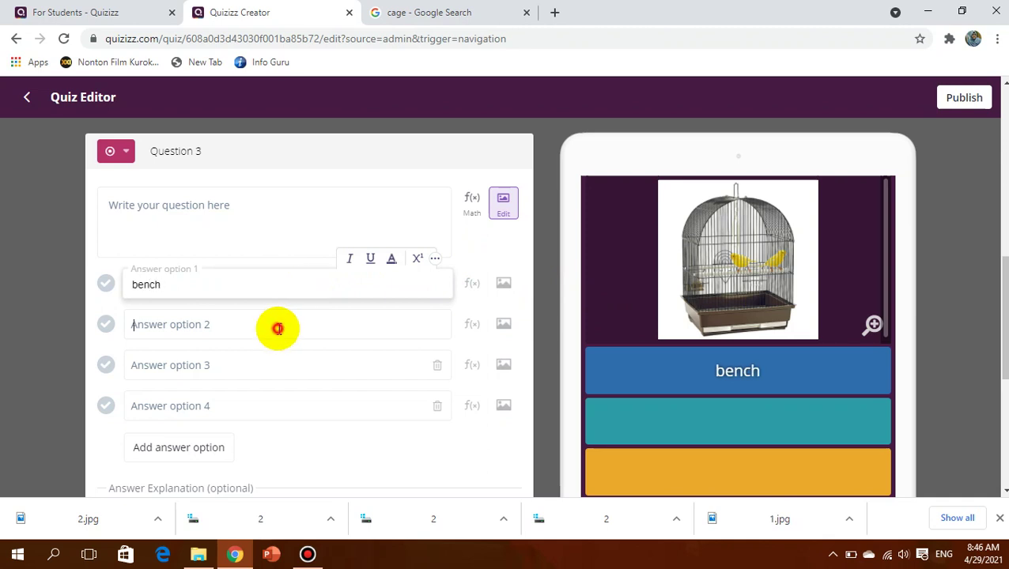
pyautogui.write('pond')
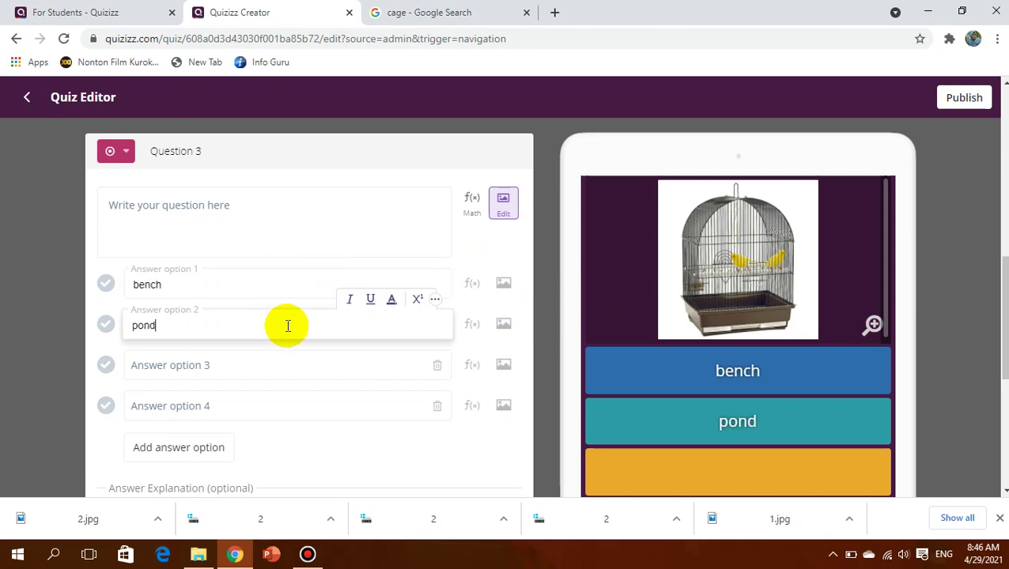
pyautogui.click(276, 362)
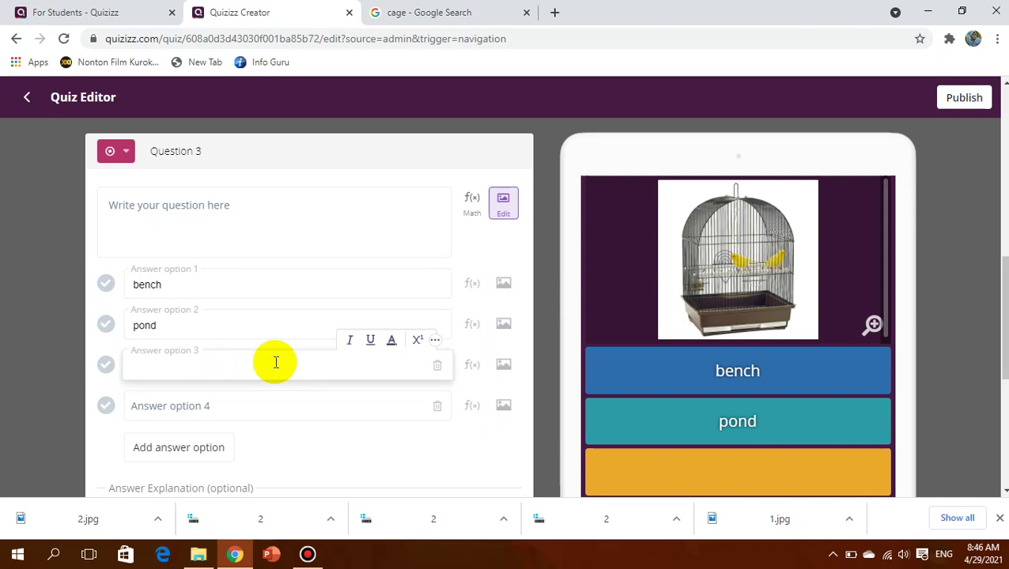
pyautogui.click(111, 365)
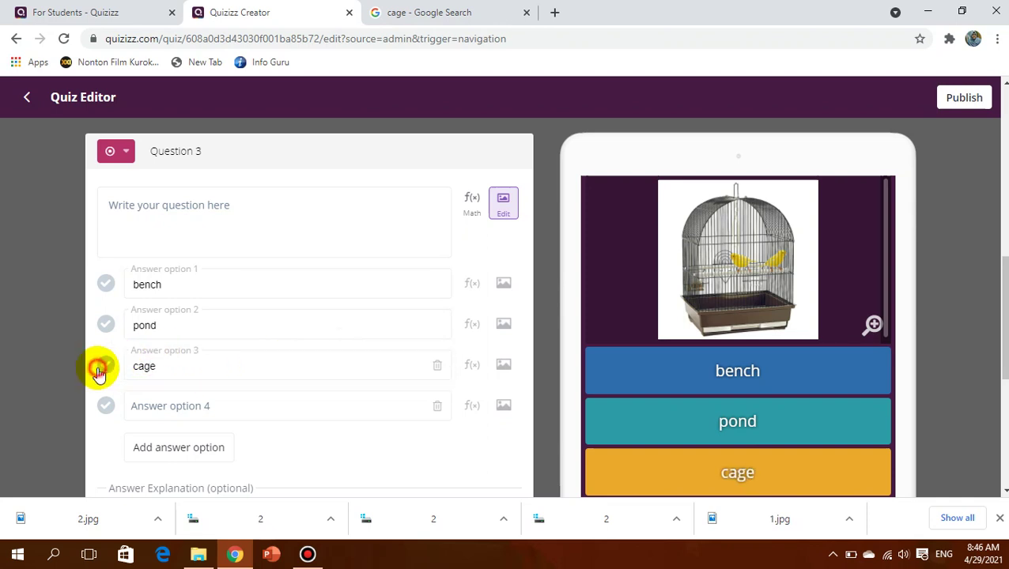
pyautogui.scroll(-3, 316, 340)
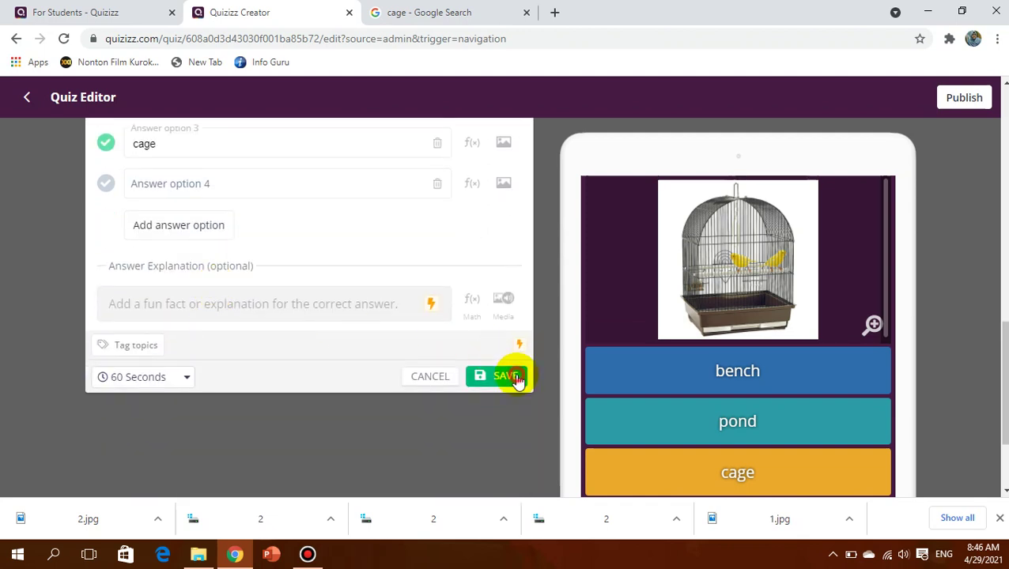
pyautogui.click(479, 365)
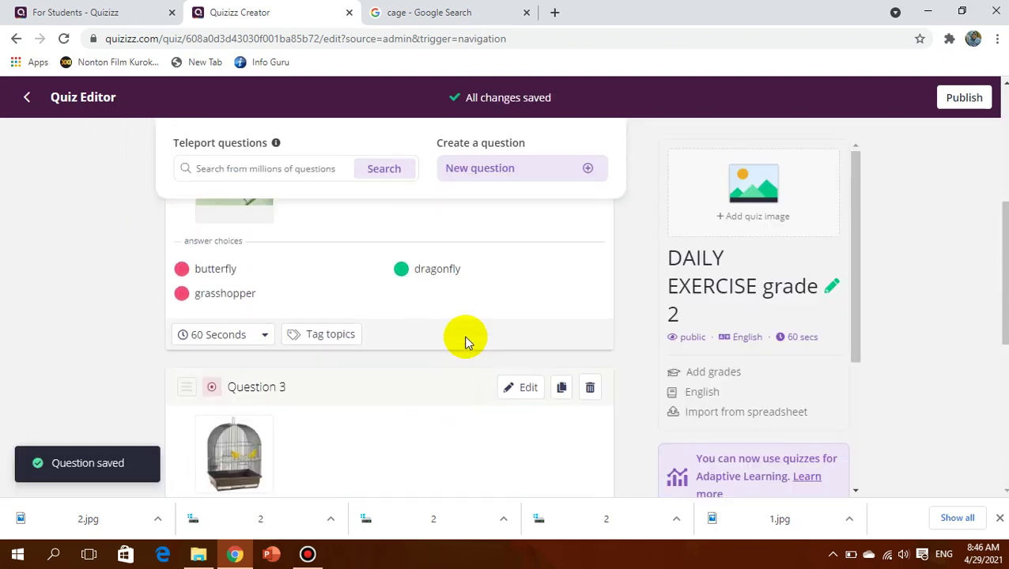
pyautogui.scroll(4, 467, 342)
pyautogui.scroll(-5, 467, 342)
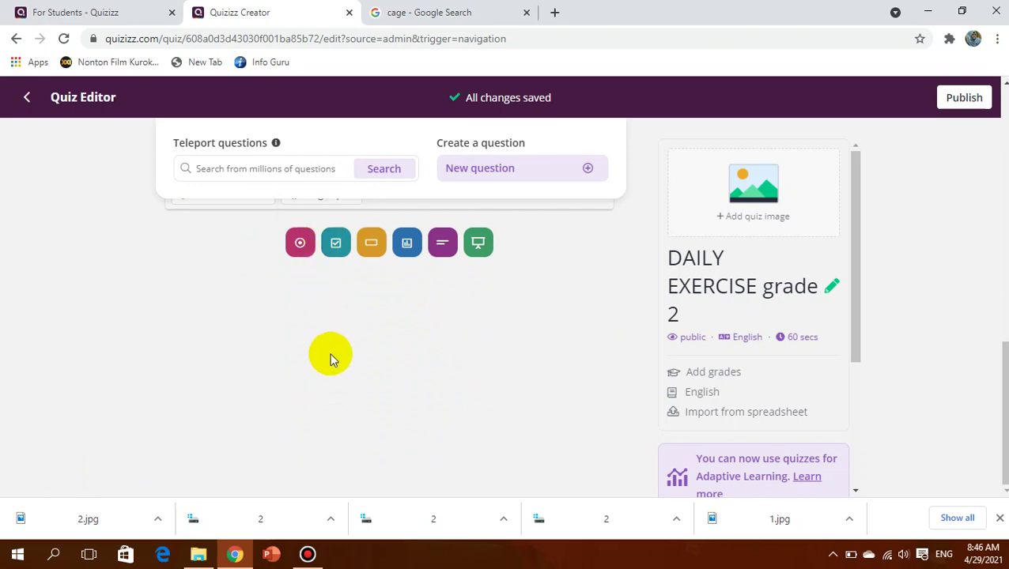
pyautogui.click(280, 338)
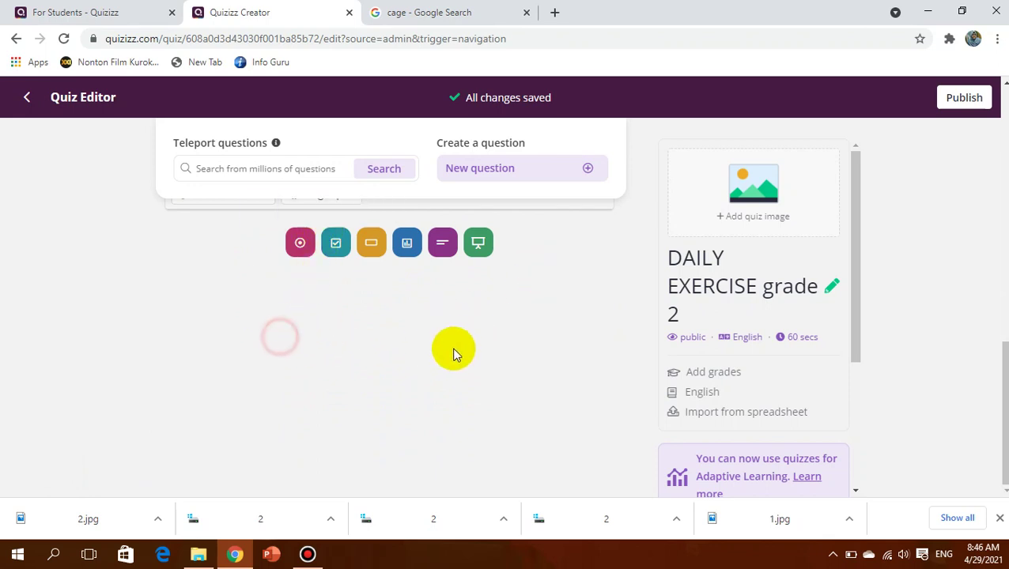
pyautogui.click(300, 245)
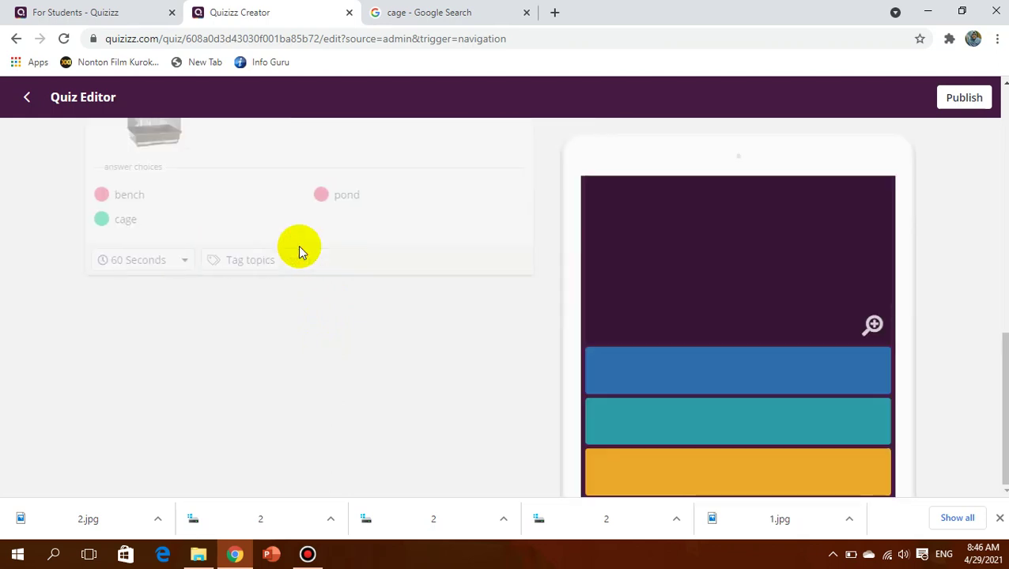
pyautogui.scroll(-4, 309, 272)
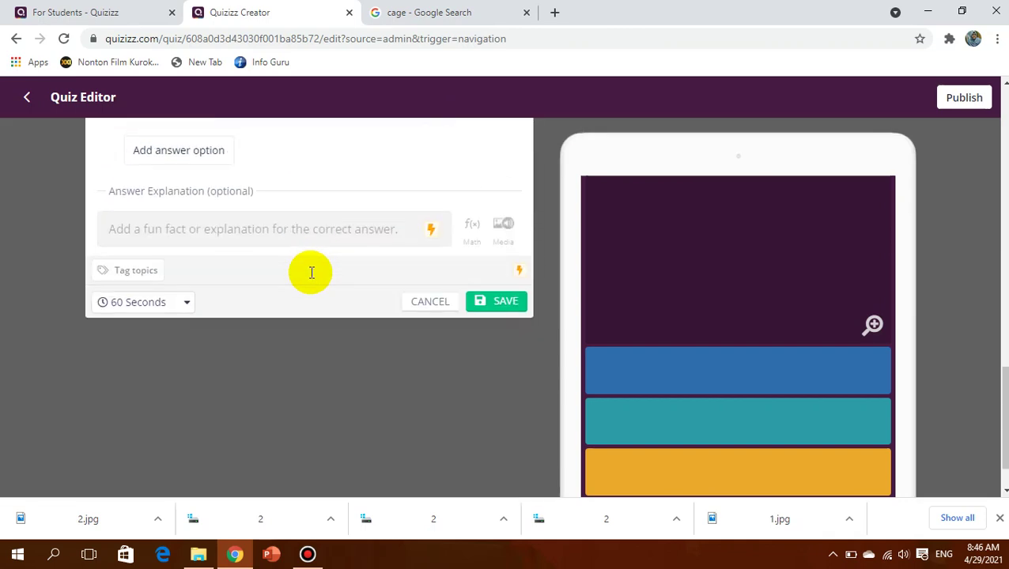
pyautogui.scroll(5, 390, 227)
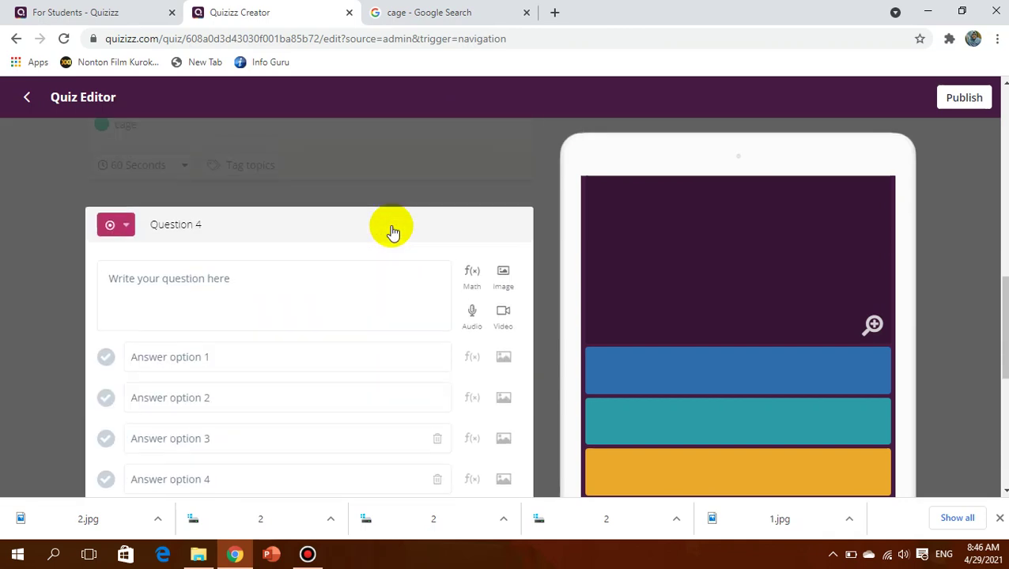
pyautogui.scroll(-4, 406, 273)
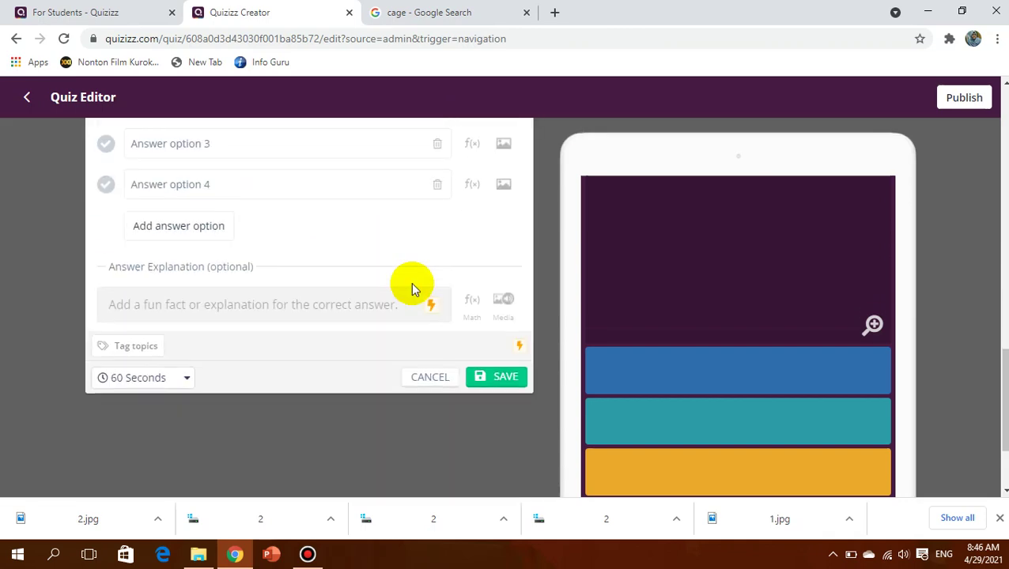
pyautogui.click(450, 378)
# Search the Teleport question library for public quizzes matching "DAILY EXERCISE grade 2"
pyautogui.scroll(5, 454, 339)
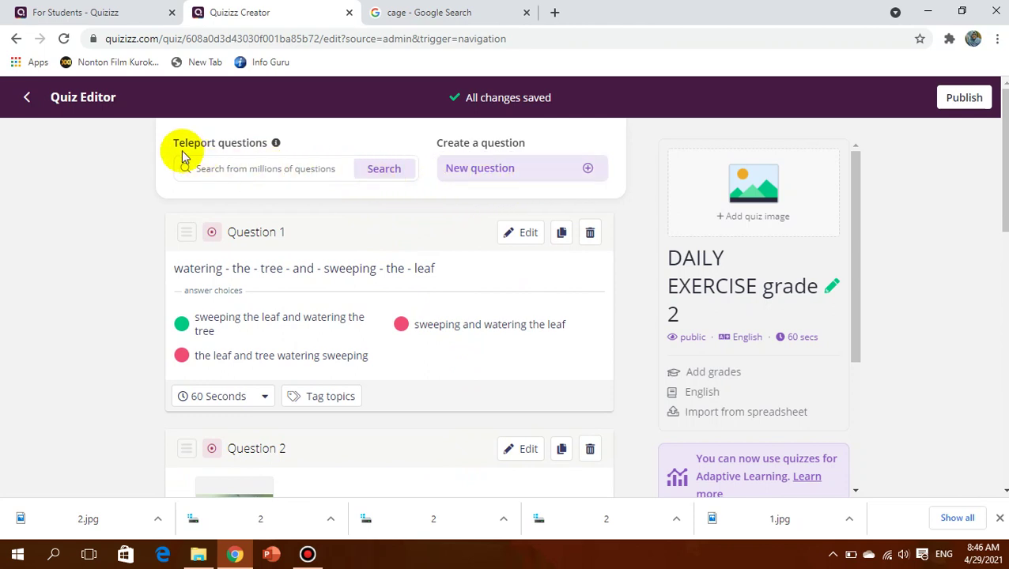
pyautogui.click(283, 169)
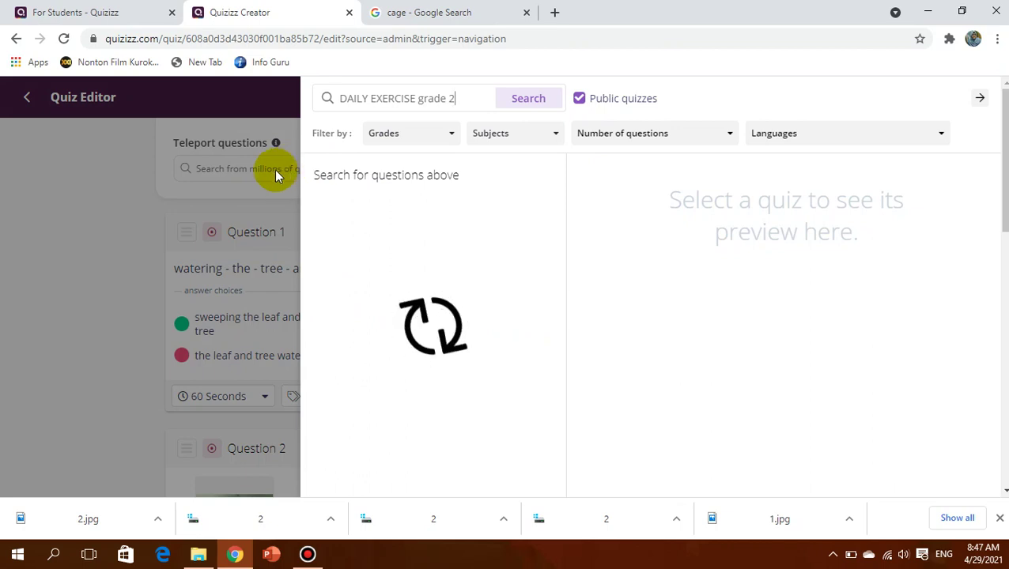
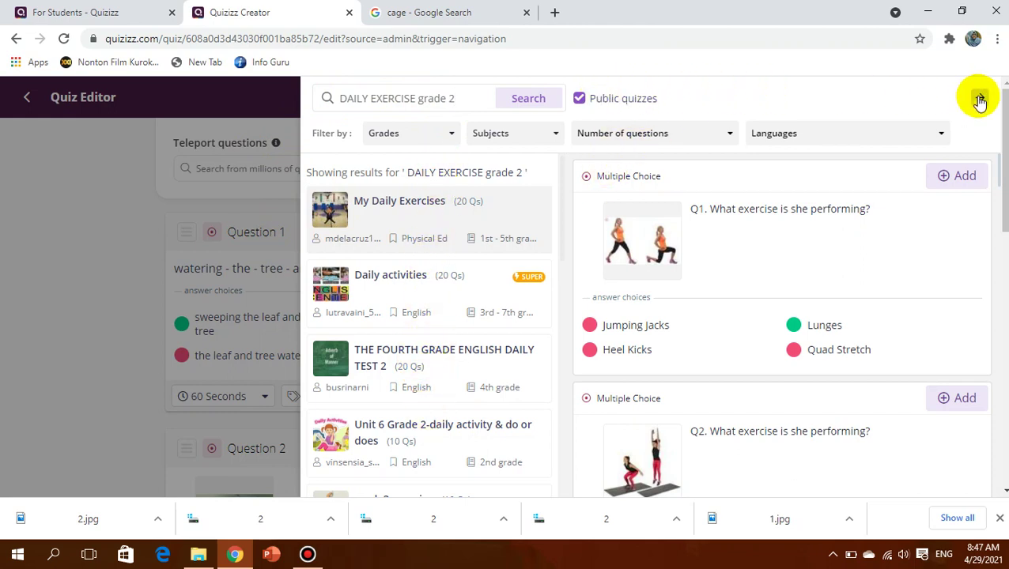
pyautogui.click(87, 181)
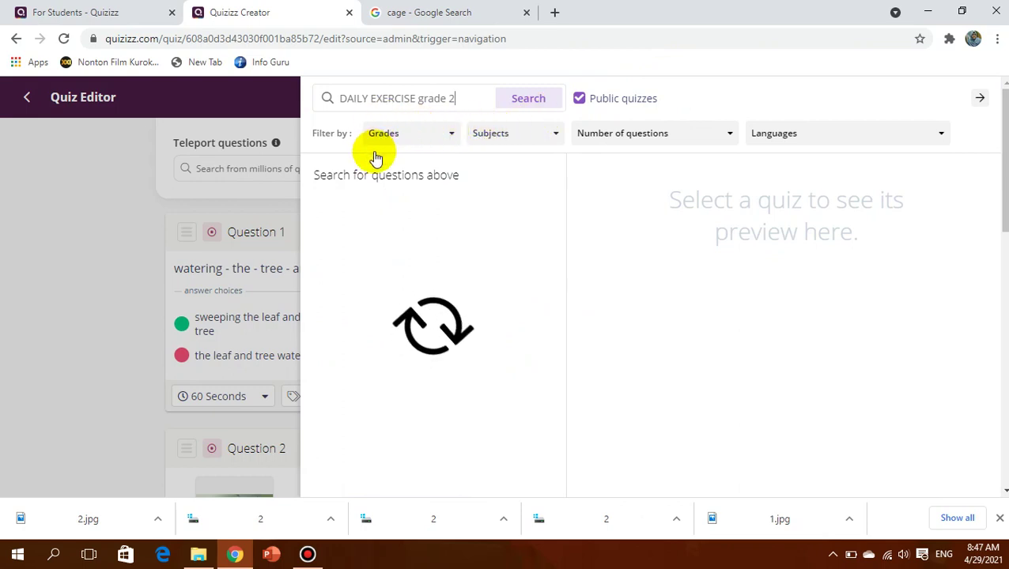
# Filter the Teleport results to Elementary grades, the English subject and quizzes with 1 to 10 questions
pyautogui.click(455, 133)
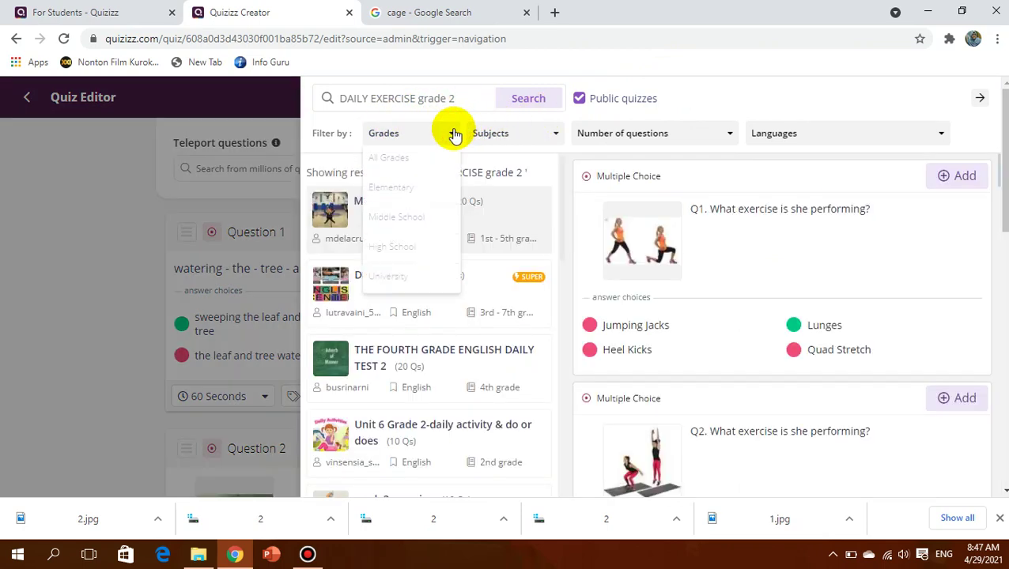
pyautogui.click(388, 190)
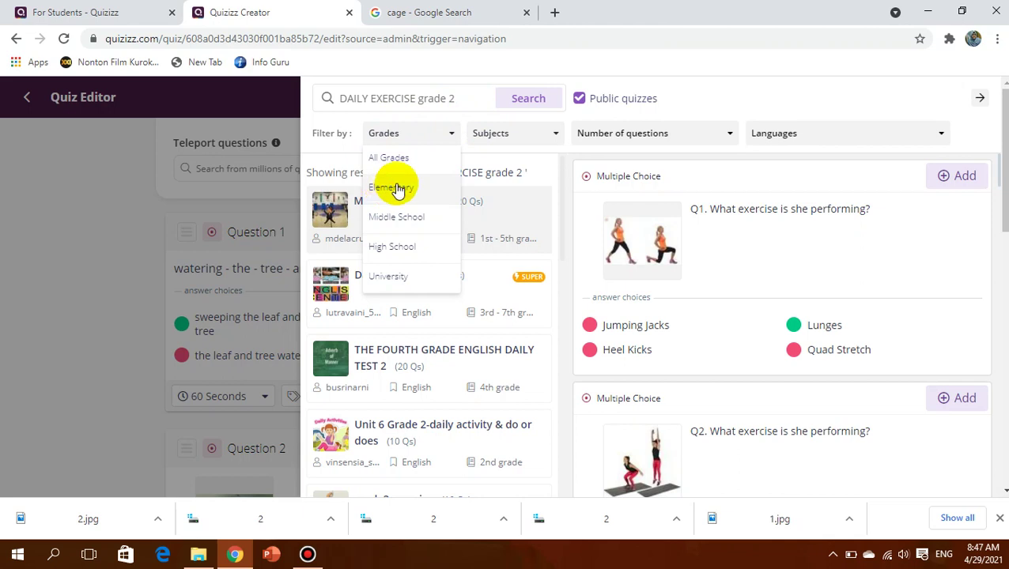
pyautogui.click(549, 134)
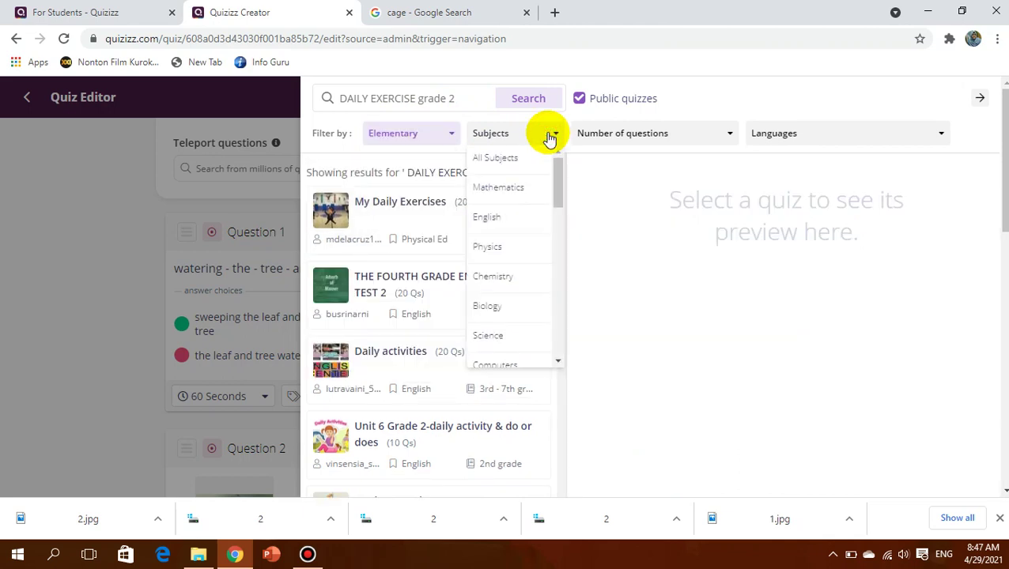
pyautogui.click(509, 220)
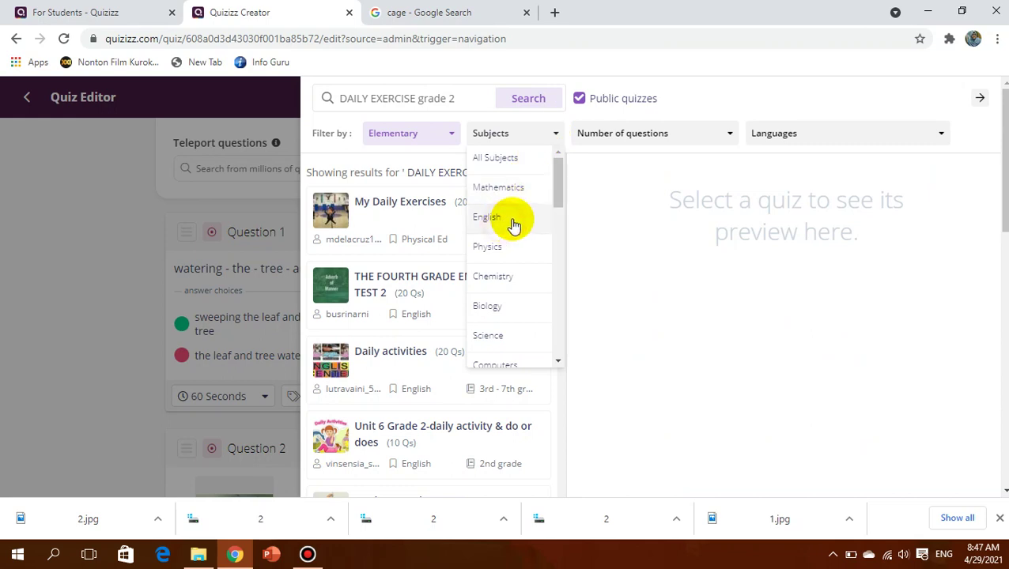
pyautogui.click(668, 145)
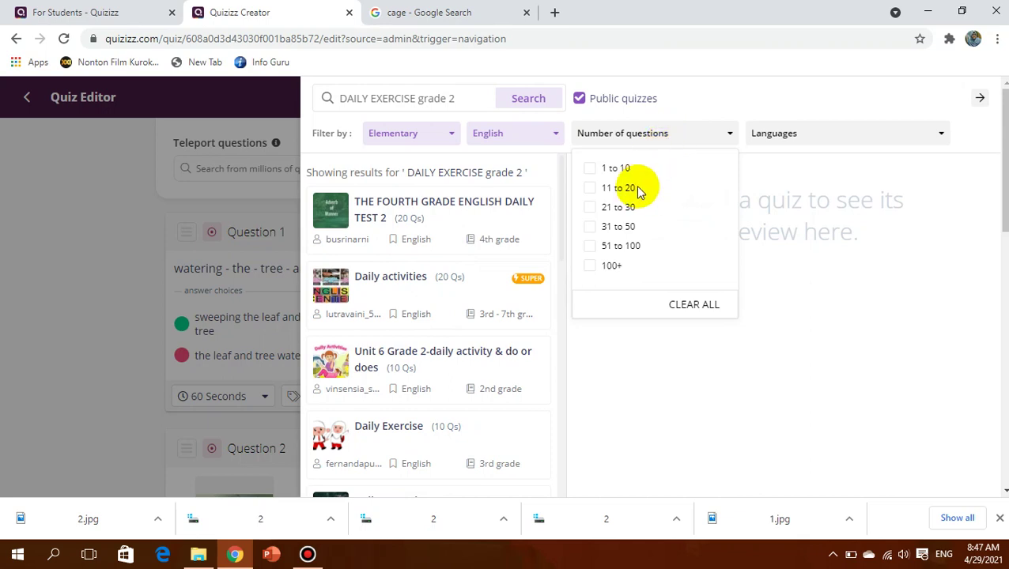
pyautogui.click(620, 168)
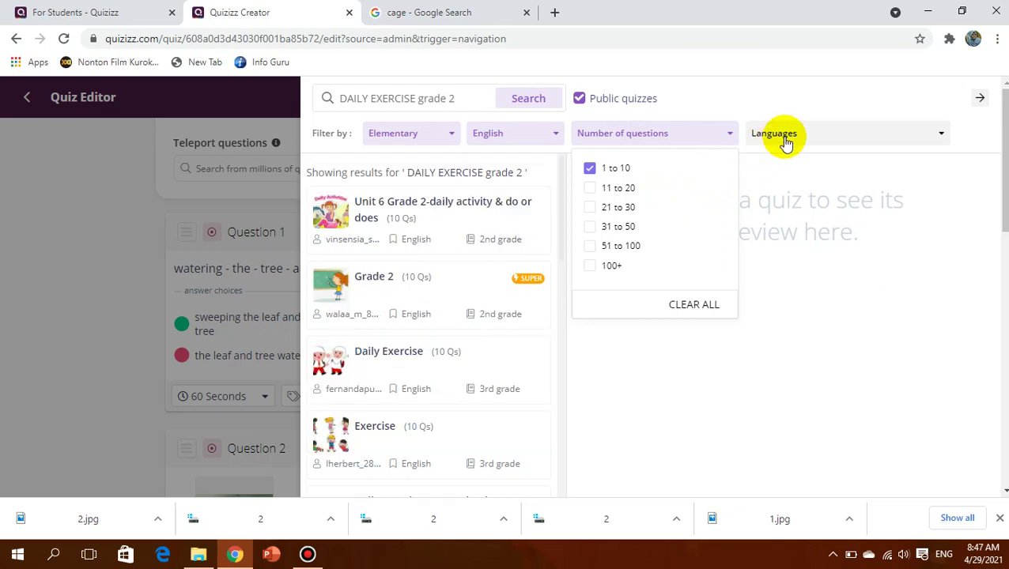
pyautogui.click(826, 89)
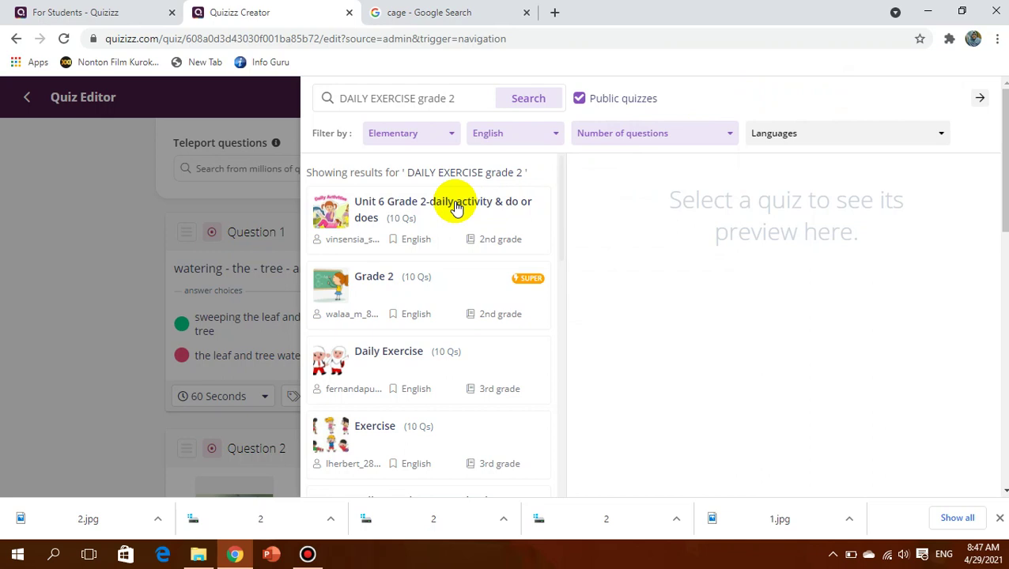
# Preview the quizzes "Daily Exercise" and "Exercise" and browse the other public quizzes for suitable questions
pyautogui.click(433, 358)
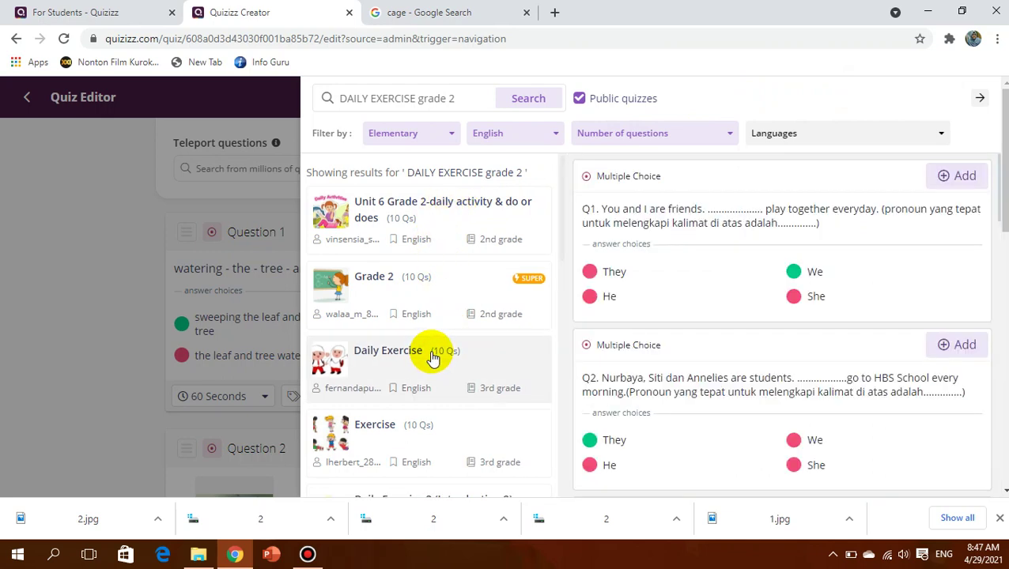
pyautogui.scroll(-1, 671, 267)
pyautogui.scroll(-15, 670, 267)
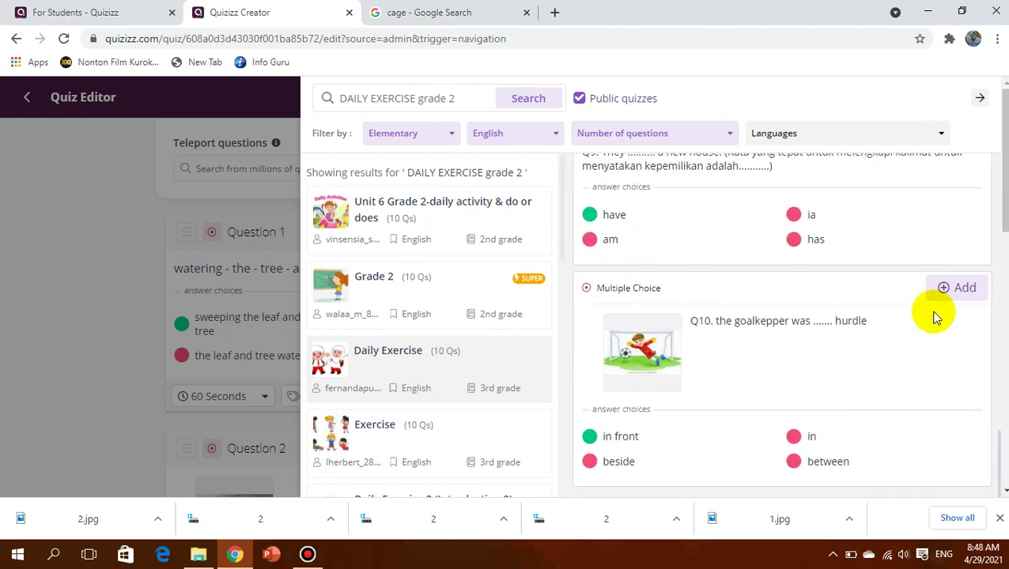
pyautogui.click(382, 445)
pyautogui.scroll(-3, 430, 400)
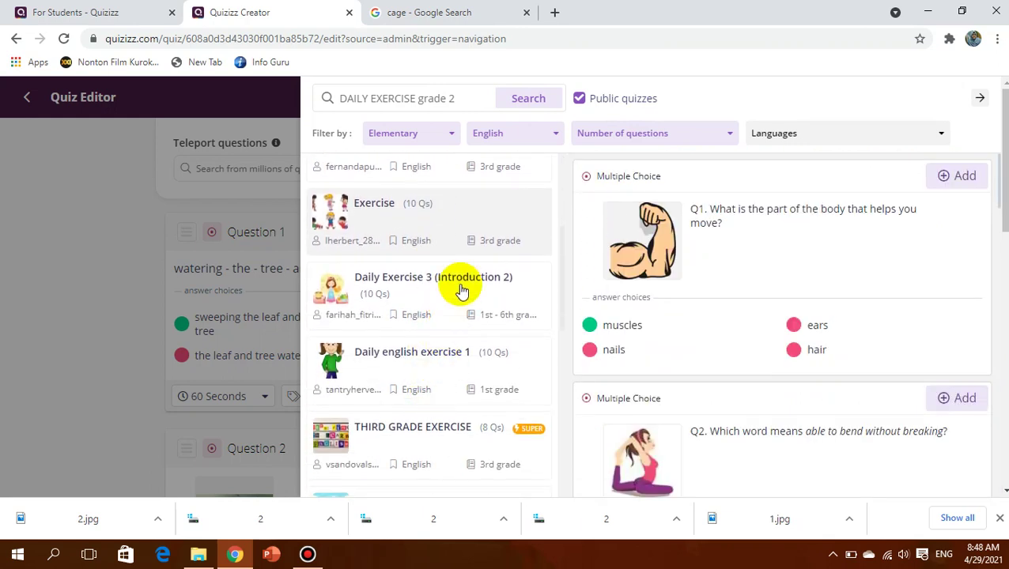
pyautogui.scroll(-4, 460, 291)
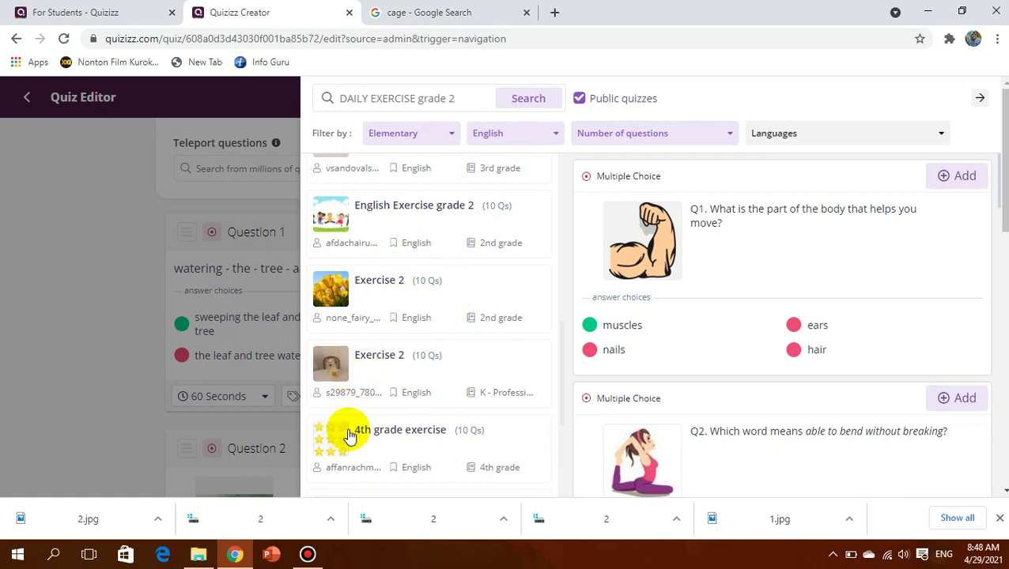
pyautogui.scroll(-4, 350, 436)
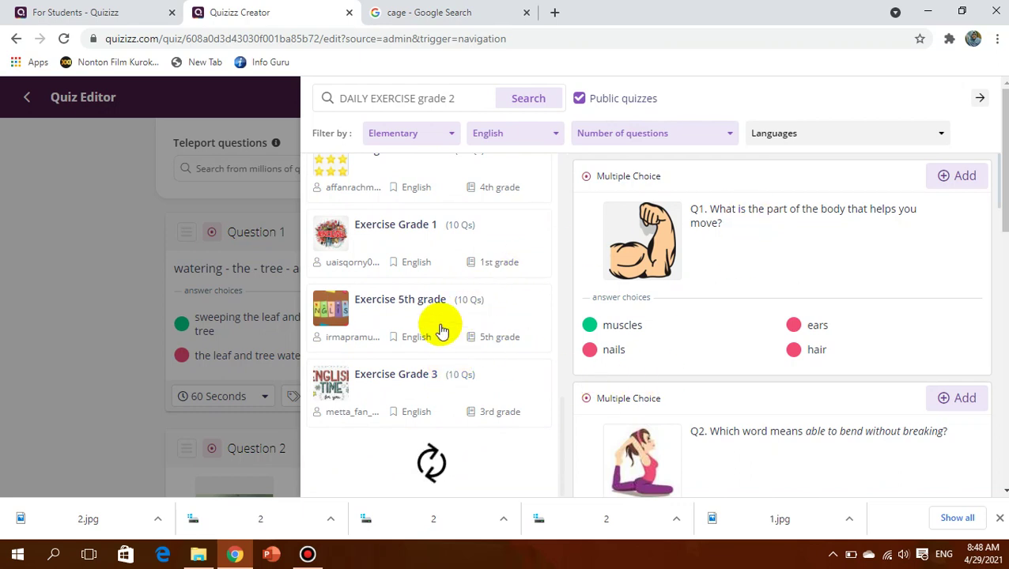
pyautogui.scroll(5, 441, 332)
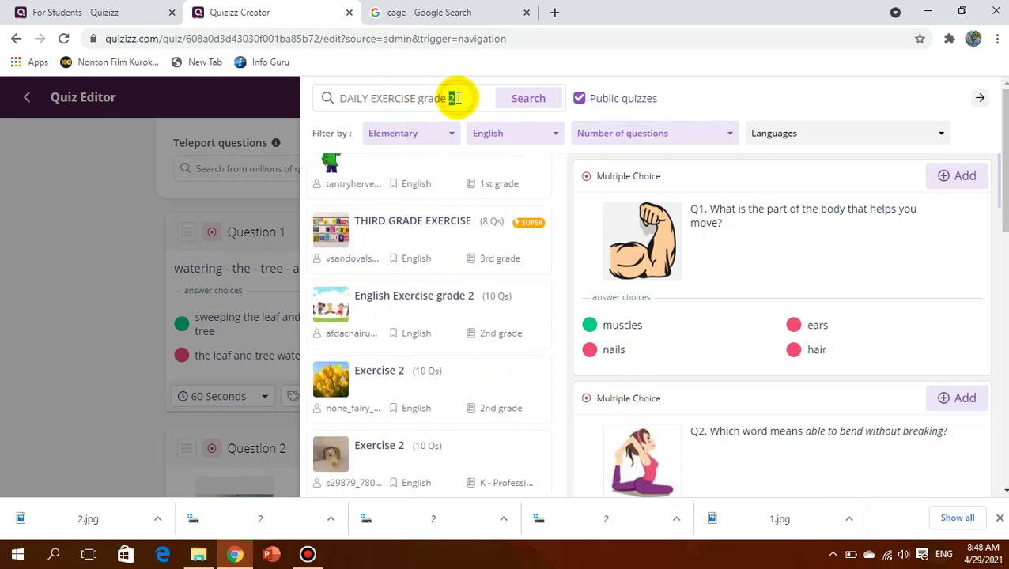
pyautogui.scroll(5, 412, 299)
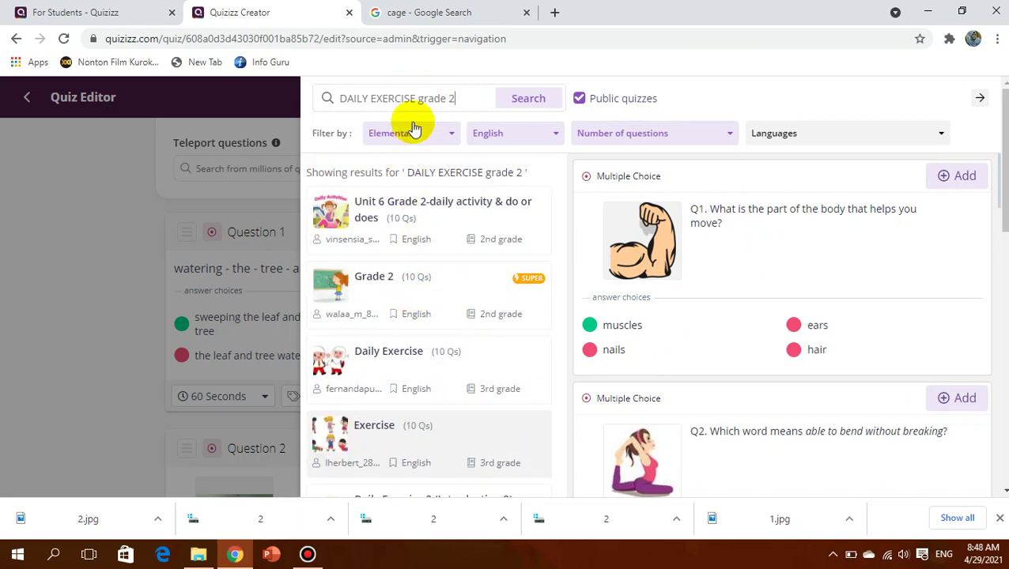
# Replace the Teleport search text with "things in the garden" and search the public quizzes
pyautogui.moveTo(462, 105); pyautogui.dragTo(326, 99)
pyautogui.click(331, 99)
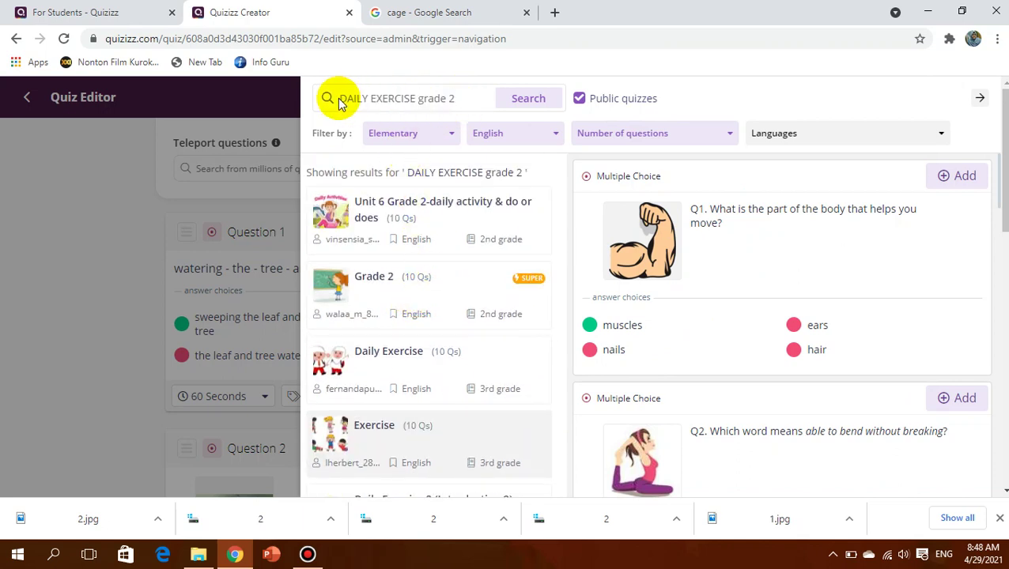
pyautogui.moveTo(455, 100); pyautogui.dragTo(342, 99)
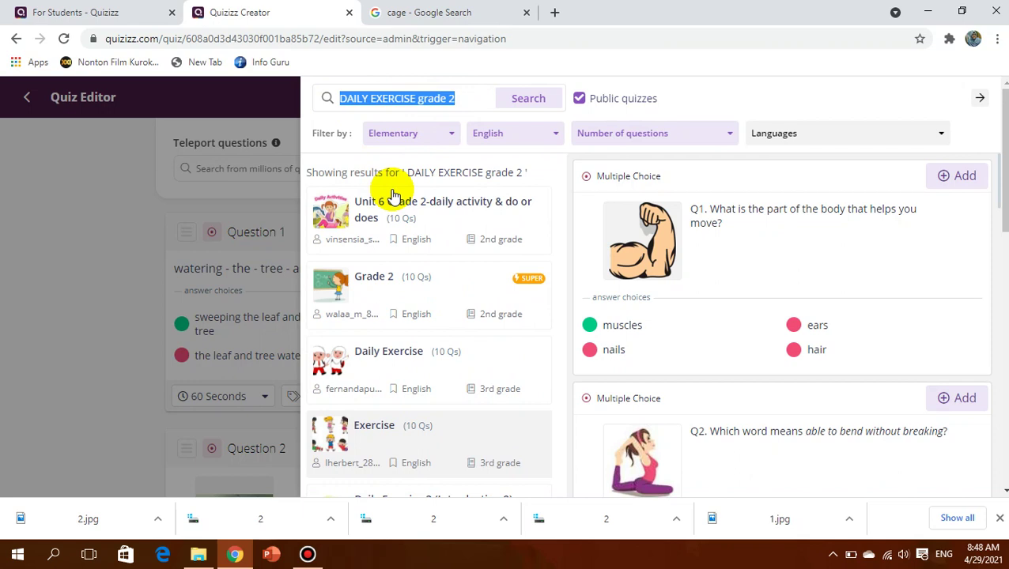
pyautogui.write('things in the garden')
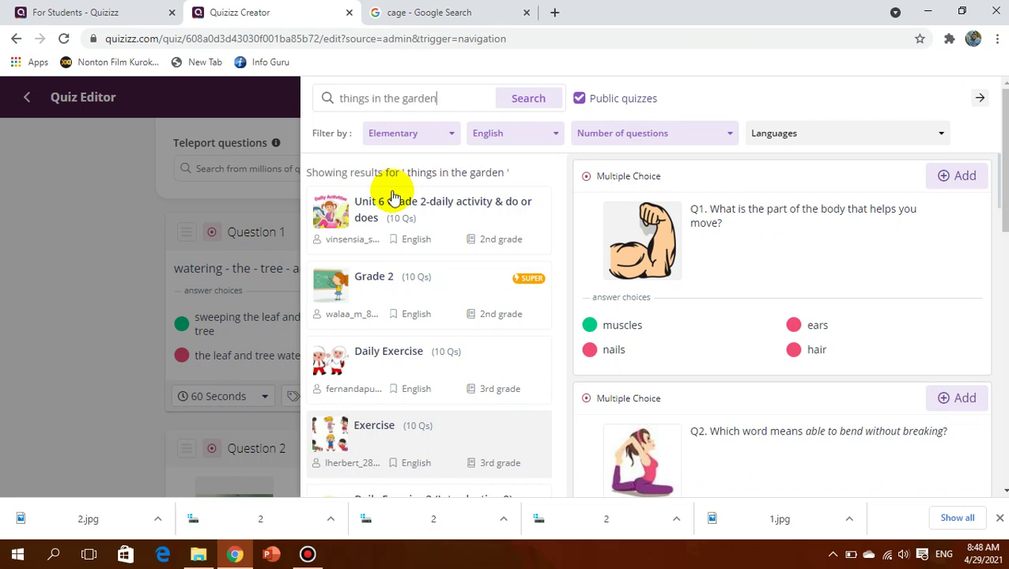
pyautogui.press('Return')
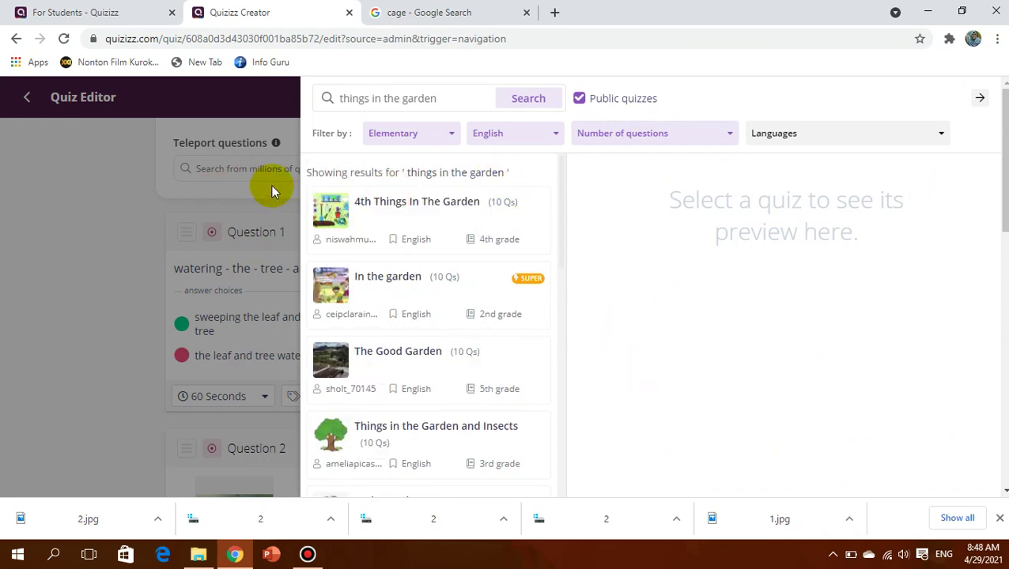
# Preview the questions of the 2nd grade Super quiz "In the garden"
pyautogui.click(393, 286)
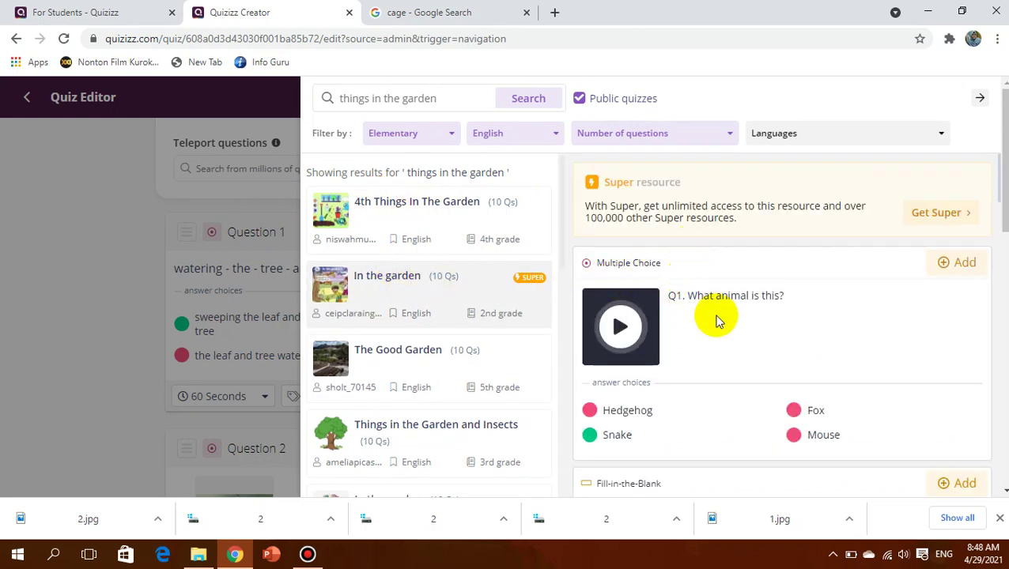
pyautogui.scroll(-2, 722, 315)
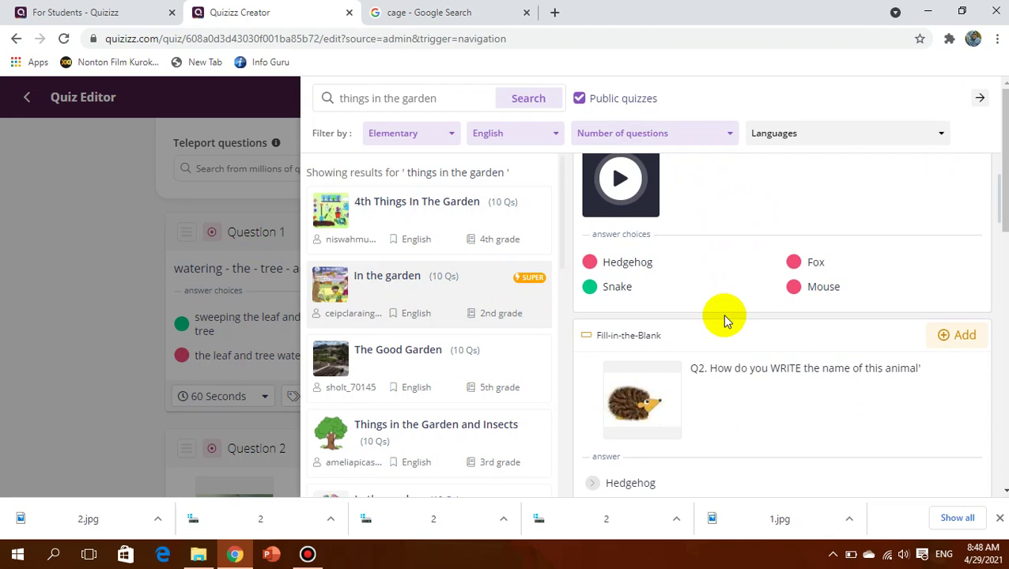
pyautogui.scroll(-10, 722, 315)
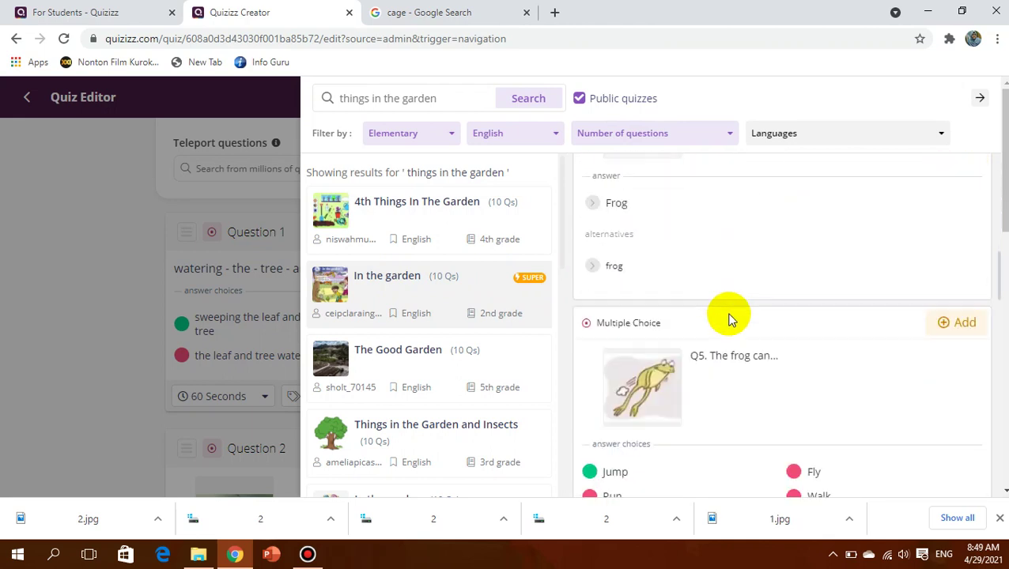
pyautogui.scroll(-3, 727, 317)
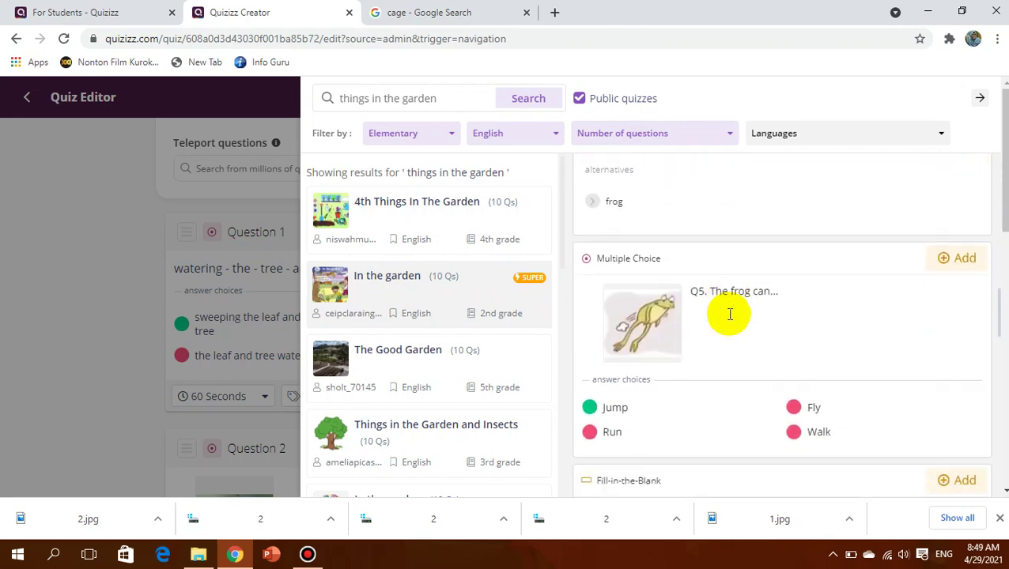
pyautogui.click(440, 97)
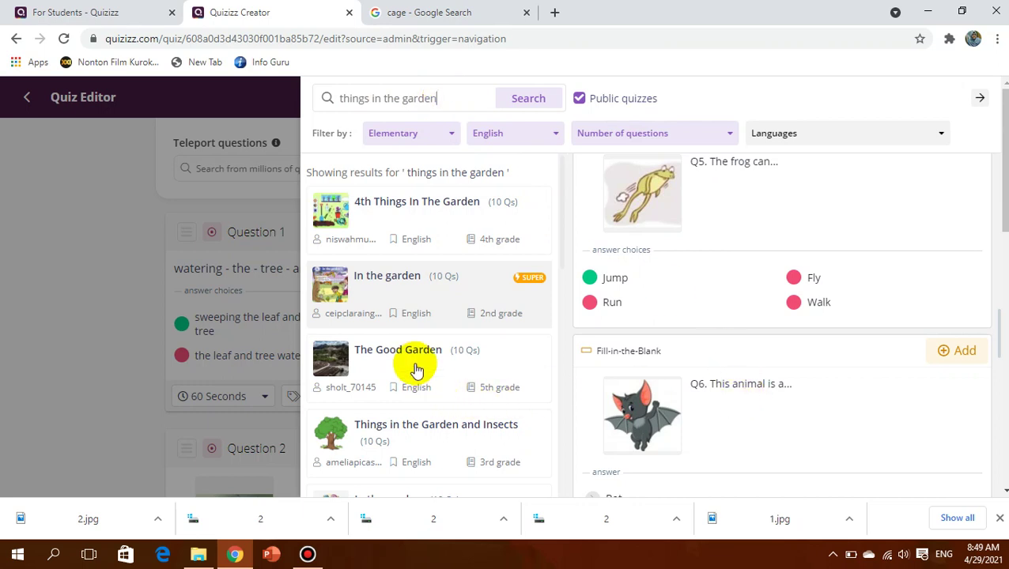
# Open the kindergarten quiz "In the garden" and teleport its butterfly question Q1 and grasshopper question Q3
pyautogui.scroll(-3, 414, 366)
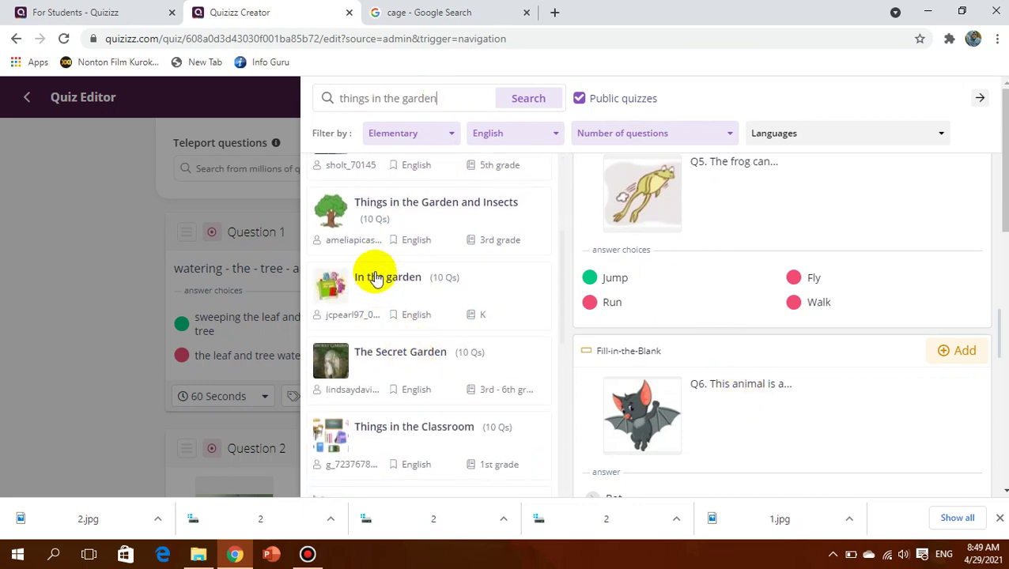
pyautogui.click(375, 285)
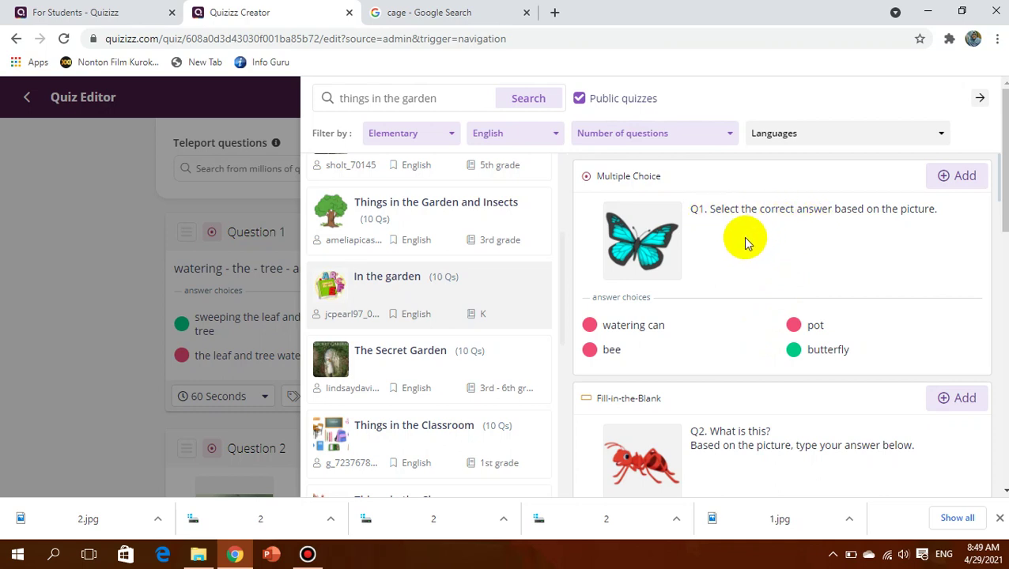
pyautogui.scroll(-2, 747, 229)
pyautogui.scroll(2, 749, 229)
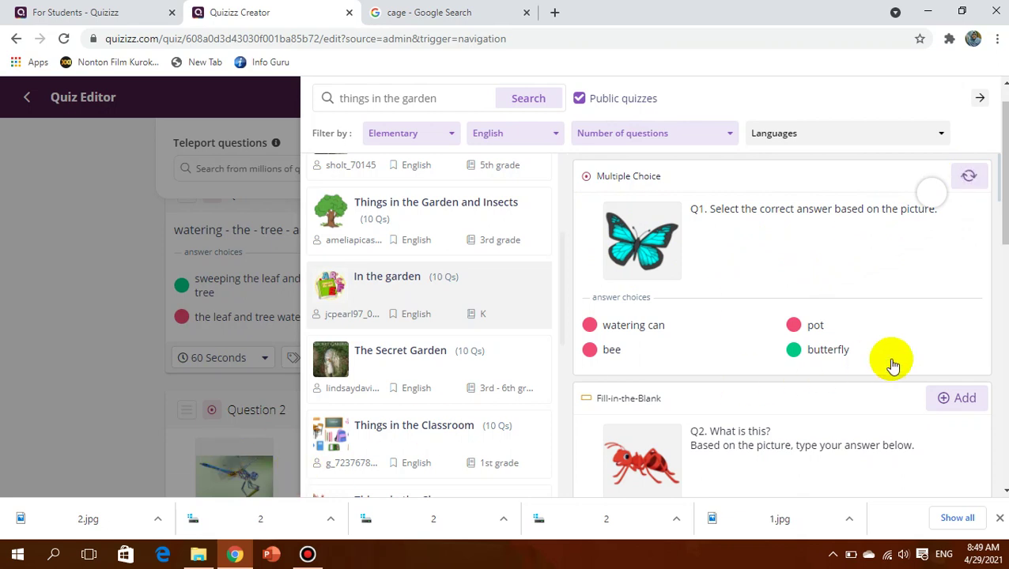
pyautogui.scroll(-5, 892, 365)
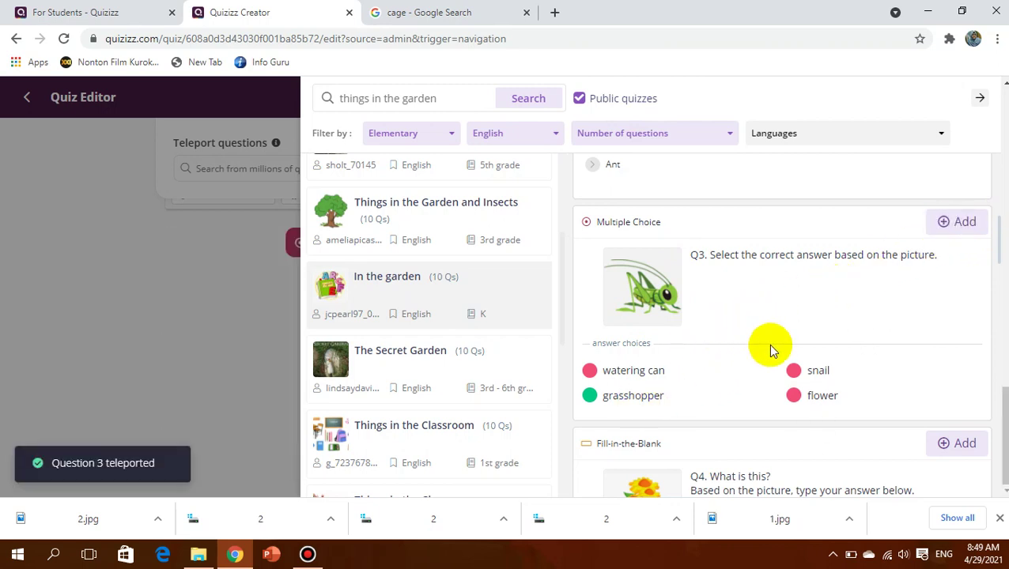
# Examine the types and answers of questions Q4 to Q8 in the kindergarten quiz "In the garden"
pyautogui.scroll(-4, 670, 316)
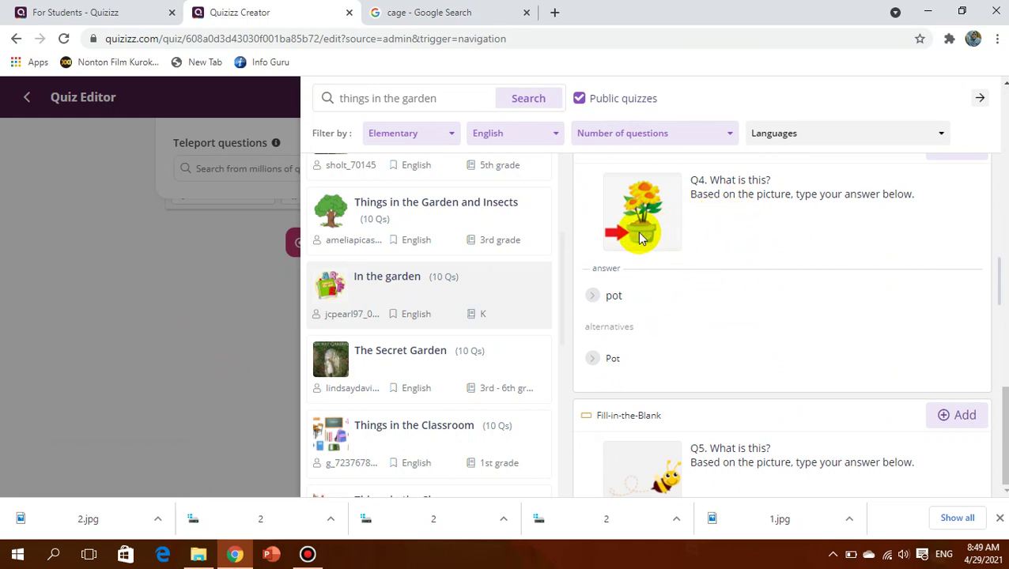
pyautogui.scroll(-1, 675, 299)
pyautogui.scroll(1, 681, 304)
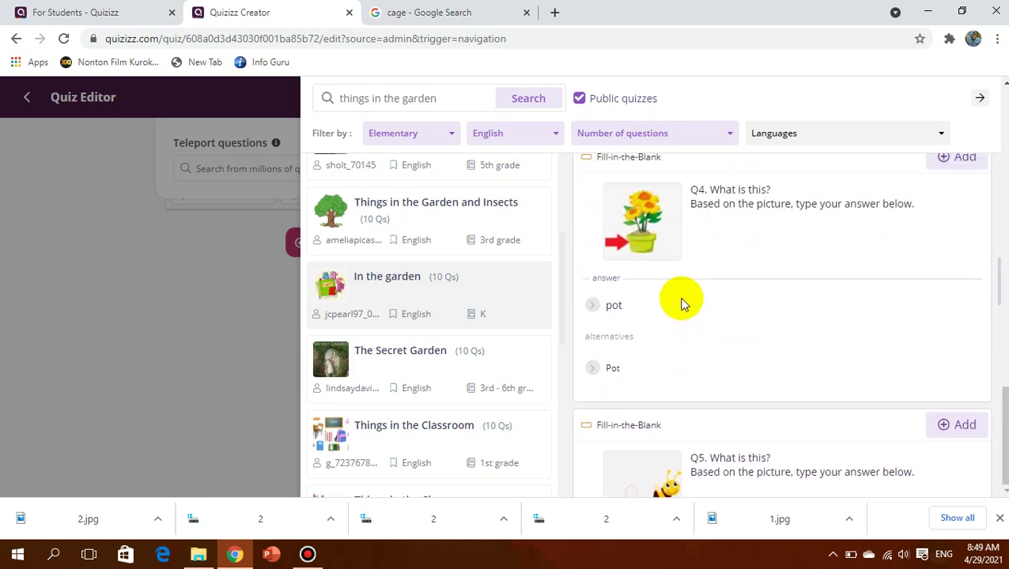
pyautogui.scroll(1, 684, 305)
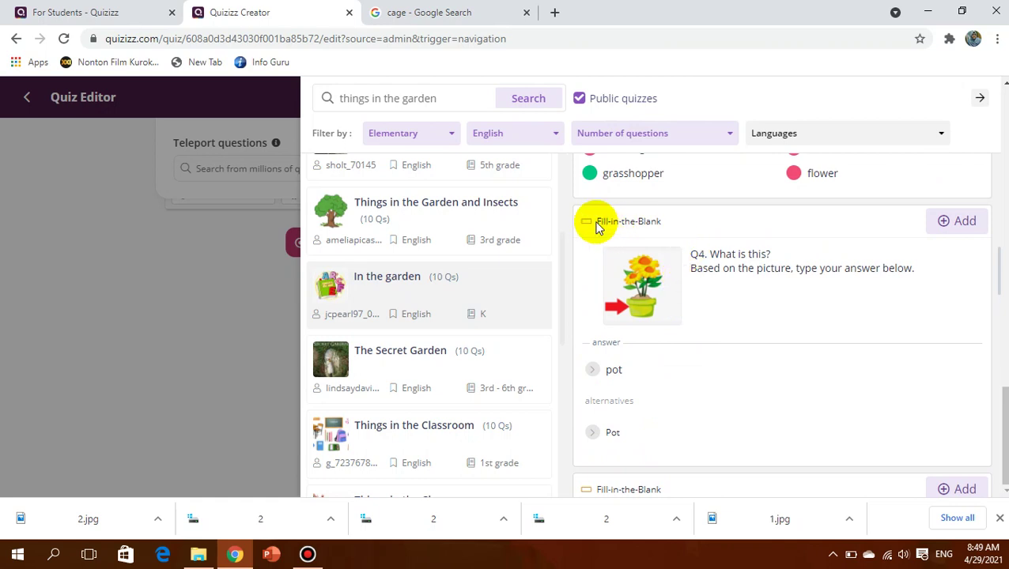
pyautogui.moveTo(598, 222); pyautogui.dragTo(677, 227)
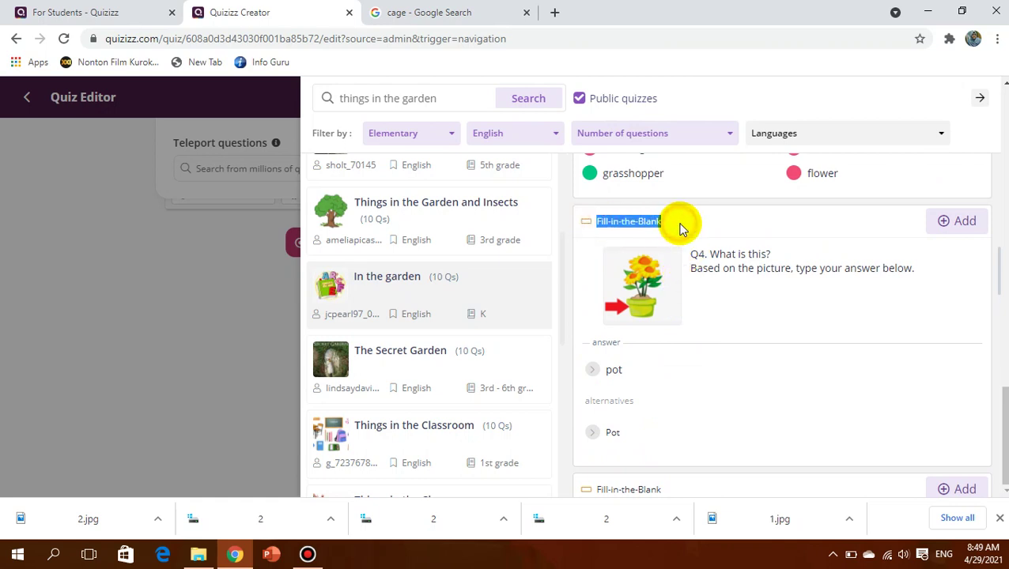
pyautogui.click(602, 221)
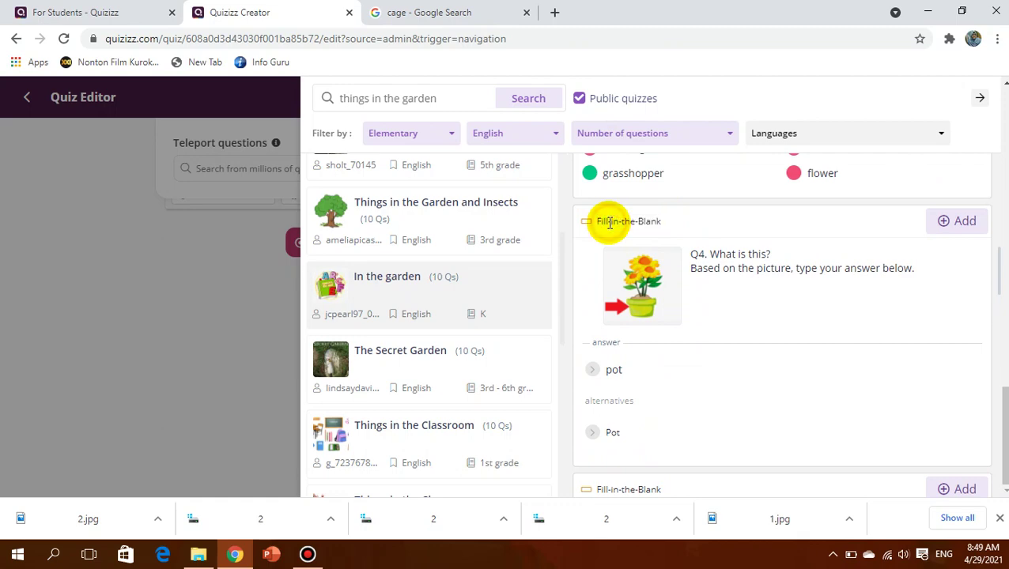
pyautogui.scroll(-1, 654, 274)
pyautogui.scroll(-3, 652, 268)
pyautogui.scroll(-5, 664, 309)
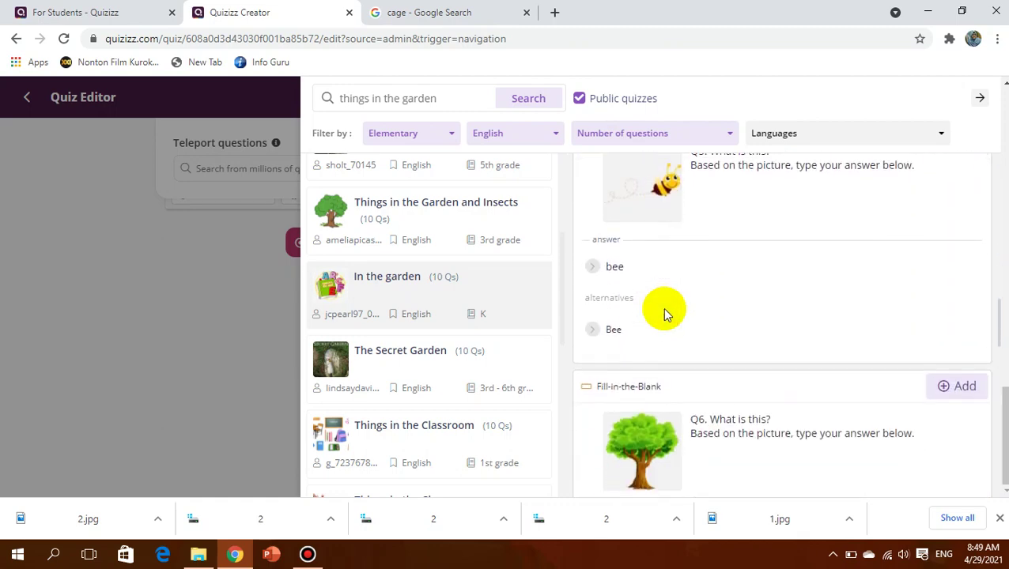
pyautogui.scroll(-7, 664, 313)
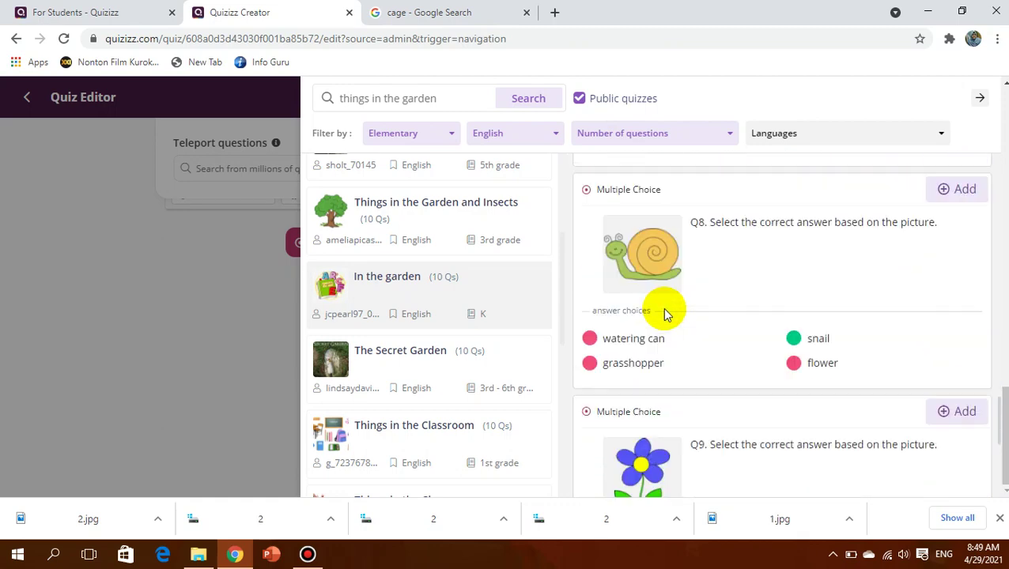
# Teleport the multiple-choice flower question Q9 from the quiz "In the garden" into the quiz being edited
pyautogui.scroll(-2, 664, 313)
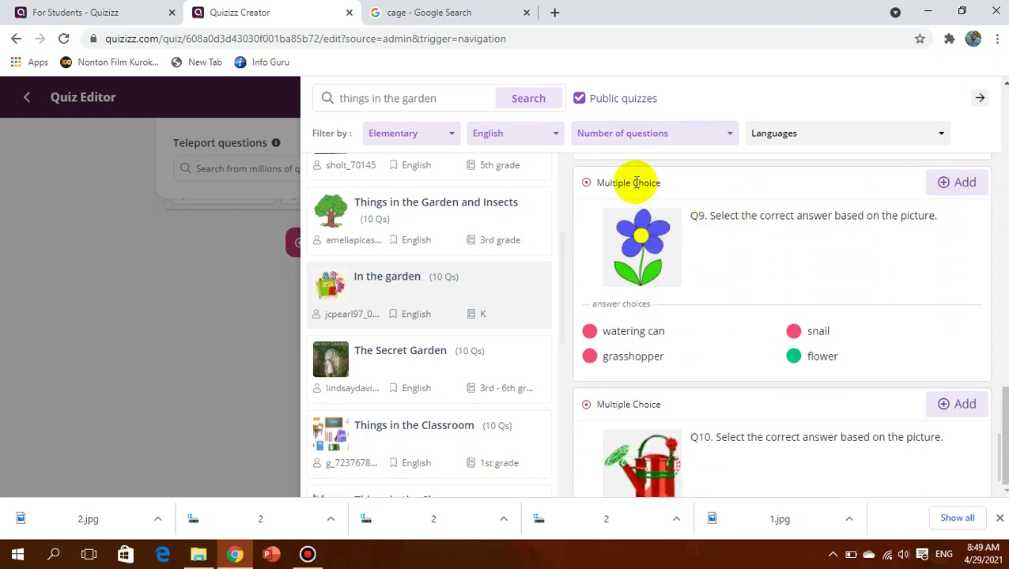
pyautogui.click(946, 192)
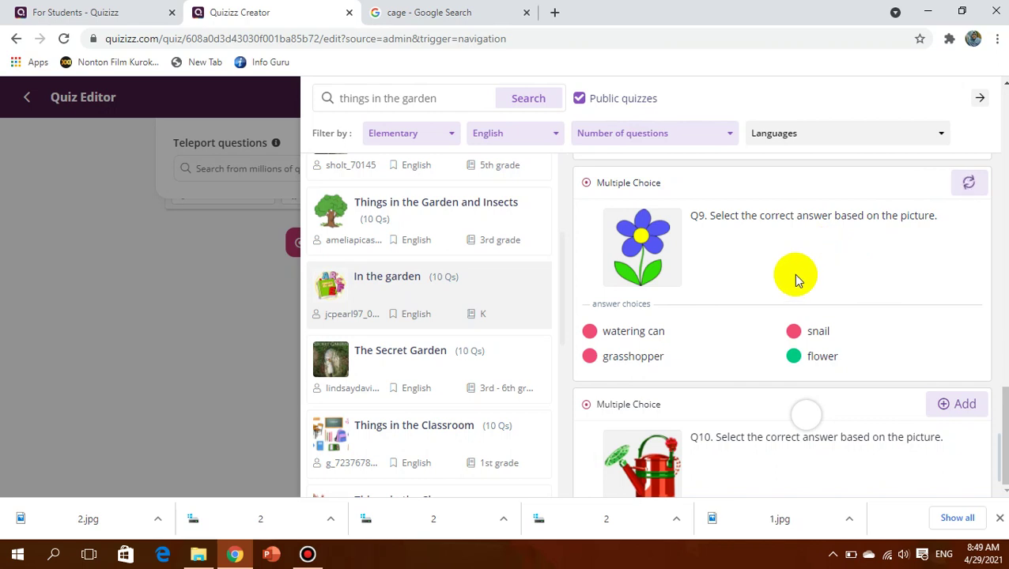
pyautogui.click(961, 190)
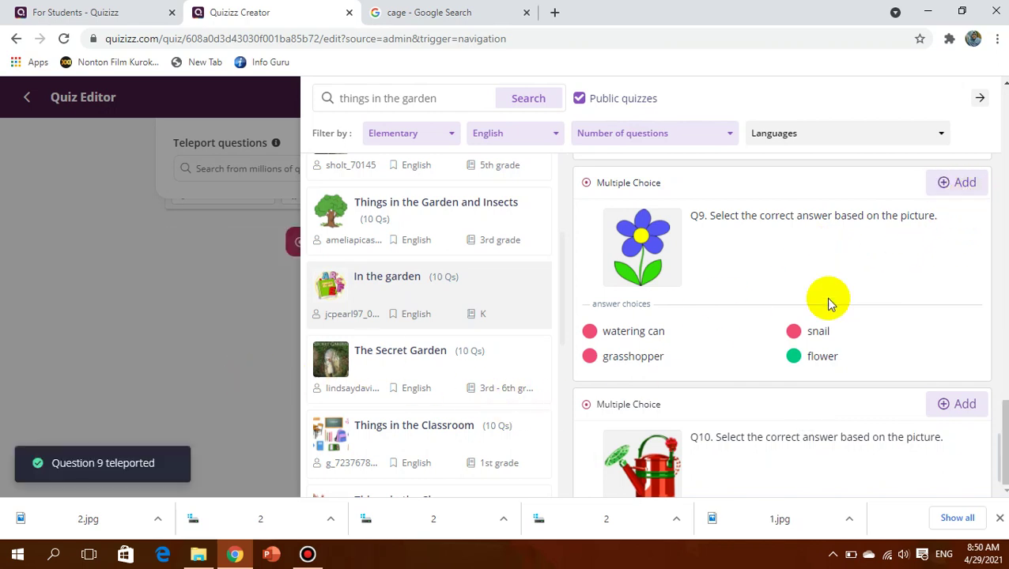
pyautogui.scroll(-2, 651, 301)
pyautogui.scroll(10, 683, 297)
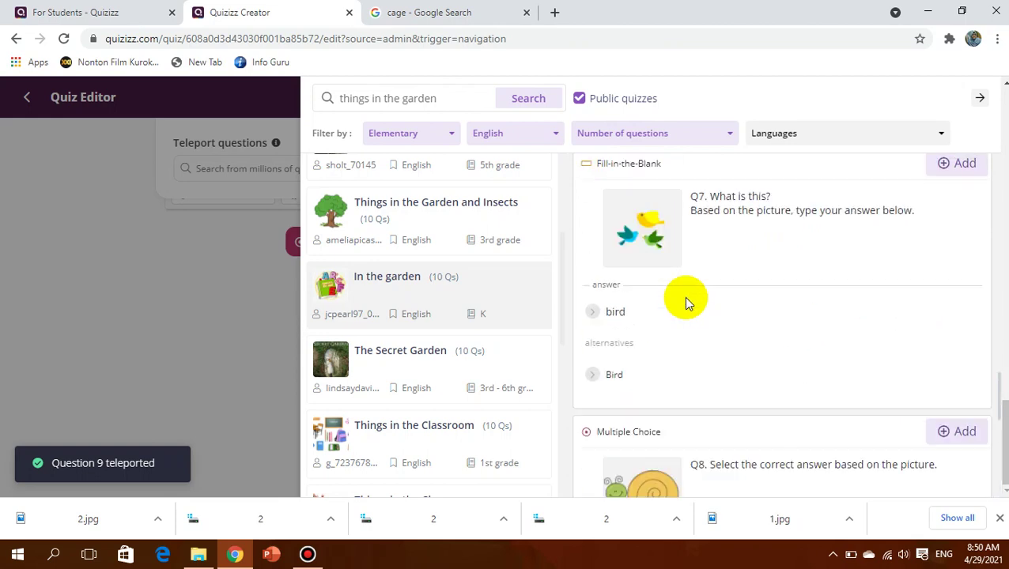
pyautogui.scroll(4, 656, 245)
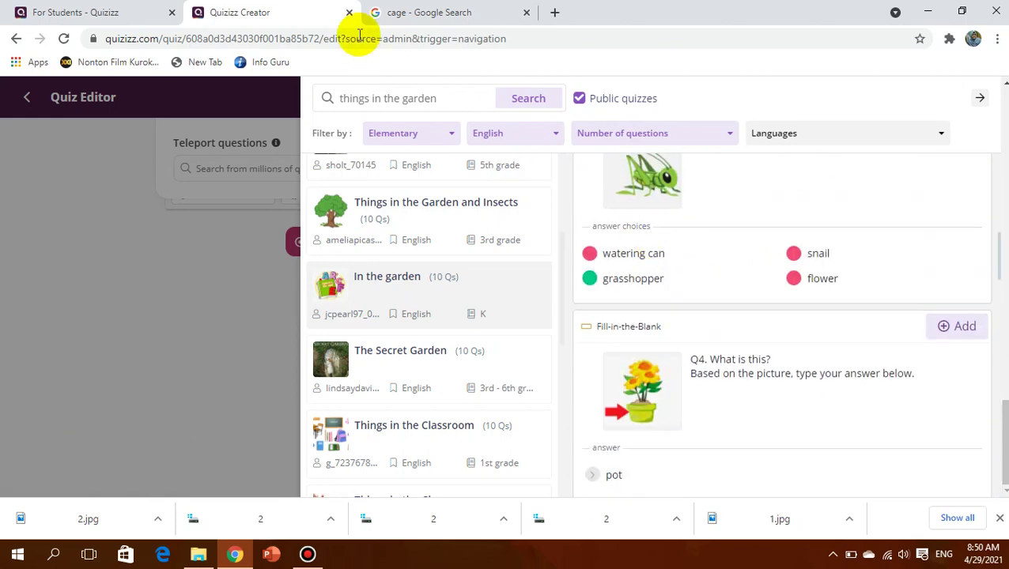
# Close the Teleport search and review the questions in the quiz editor back to Question 1
pyautogui.click(981, 100)
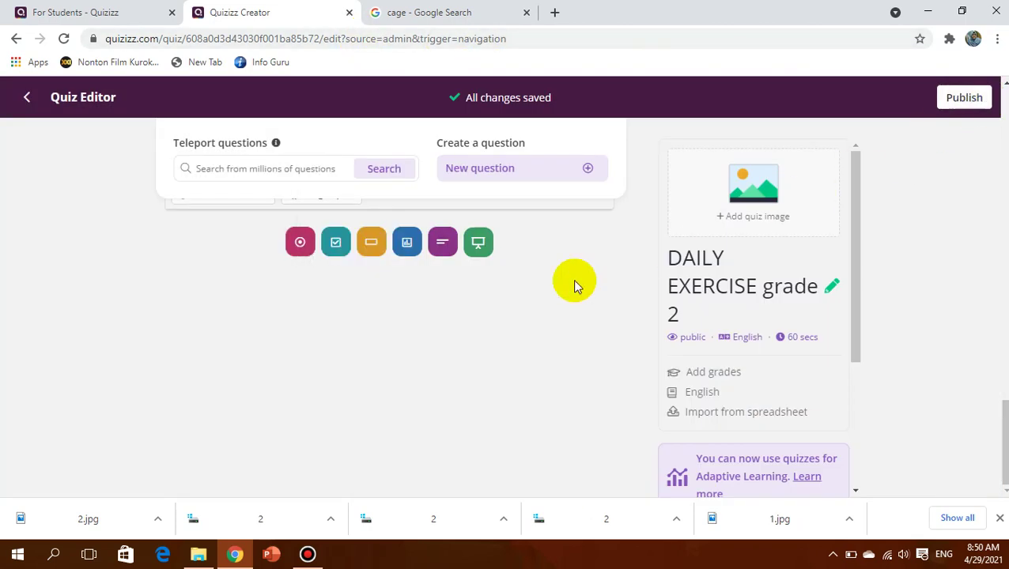
pyautogui.scroll(8, 493, 269)
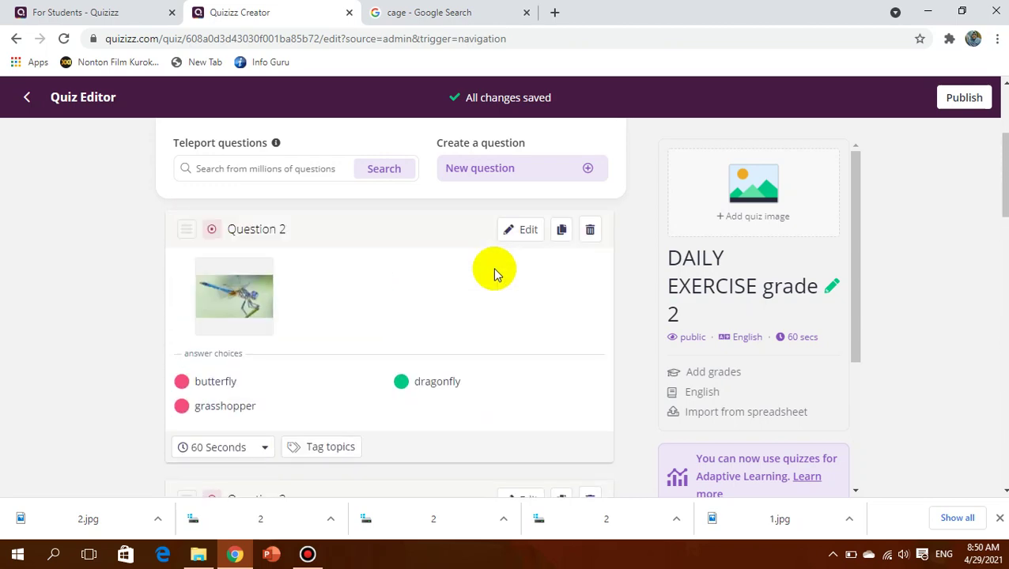
pyautogui.scroll(-4, 492, 269)
pyautogui.scroll(5, 270, 243)
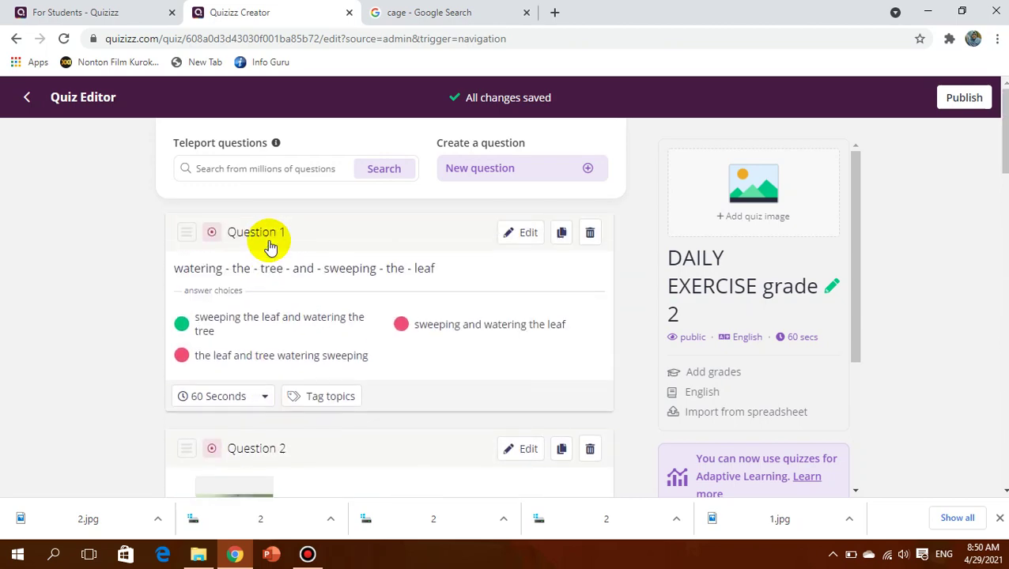
# Review the pictures and answer choices of all the questions in the quiz editor, from Question 1 to Question 6
pyautogui.scroll(-3, 277, 268)
pyautogui.scroll(-7, 304, 316)
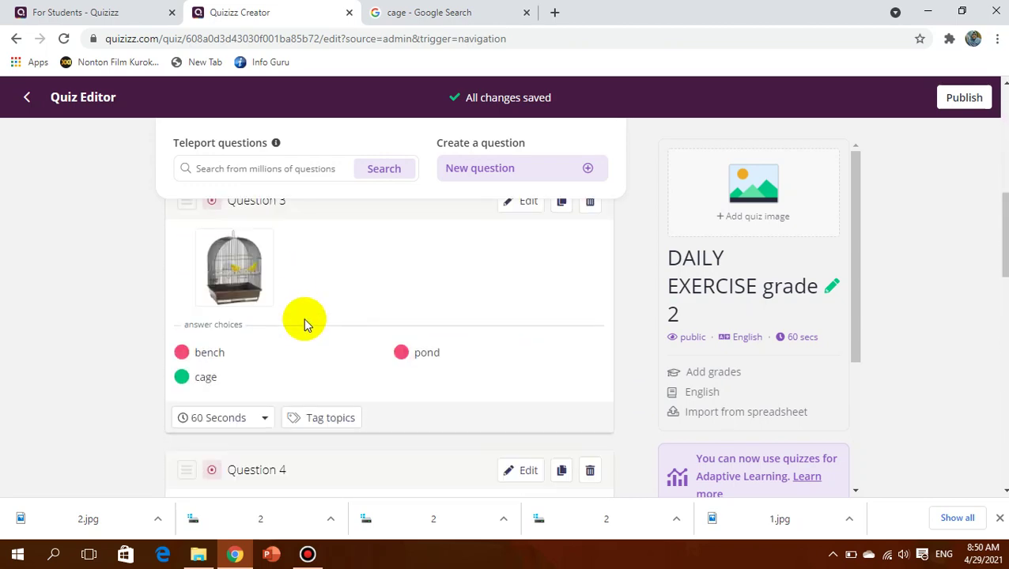
pyautogui.scroll(2, 229, 269)
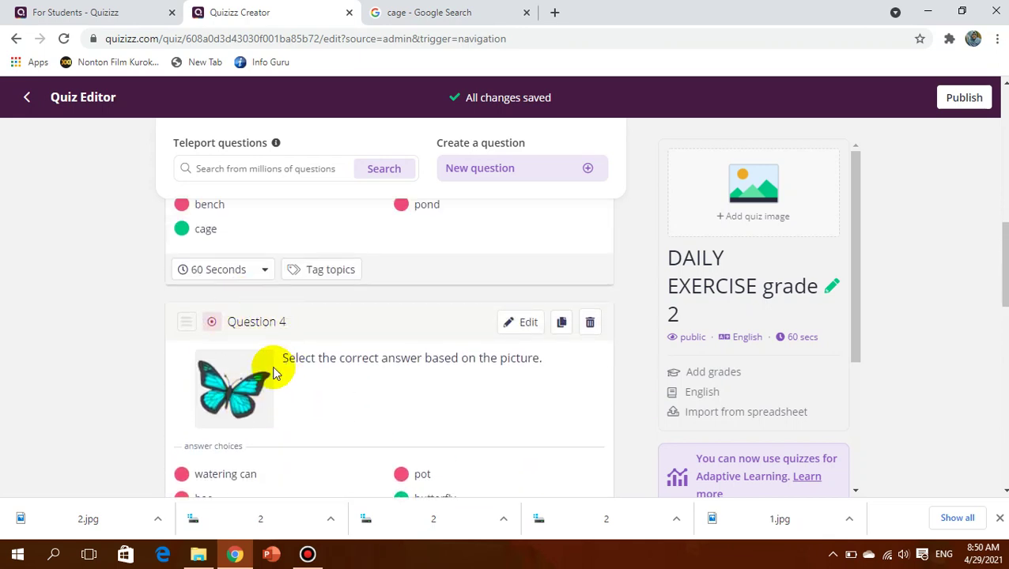
pyautogui.scroll(-1, 248, 366)
pyautogui.scroll(-3, 247, 366)
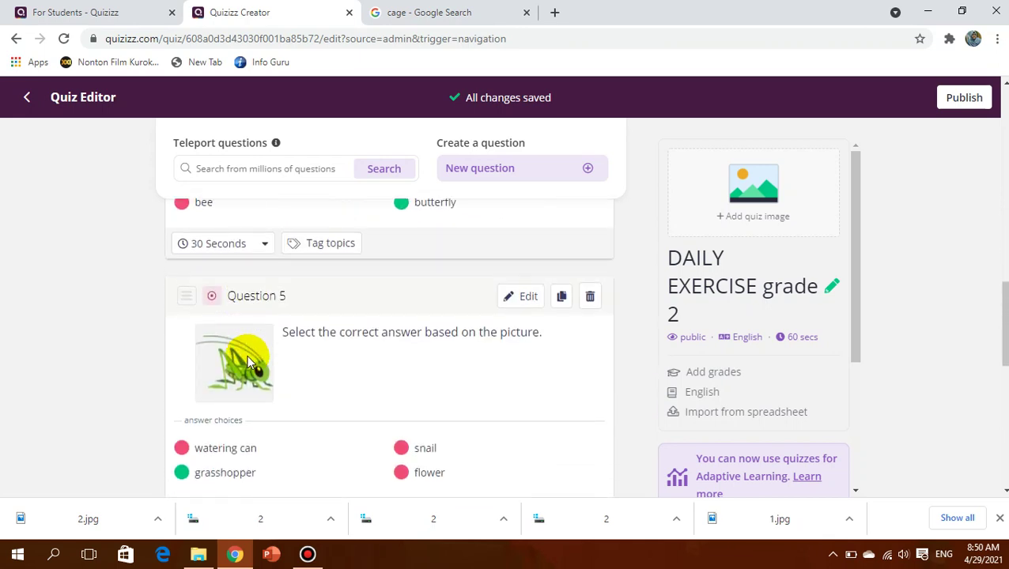
pyautogui.scroll(-3, 247, 372)
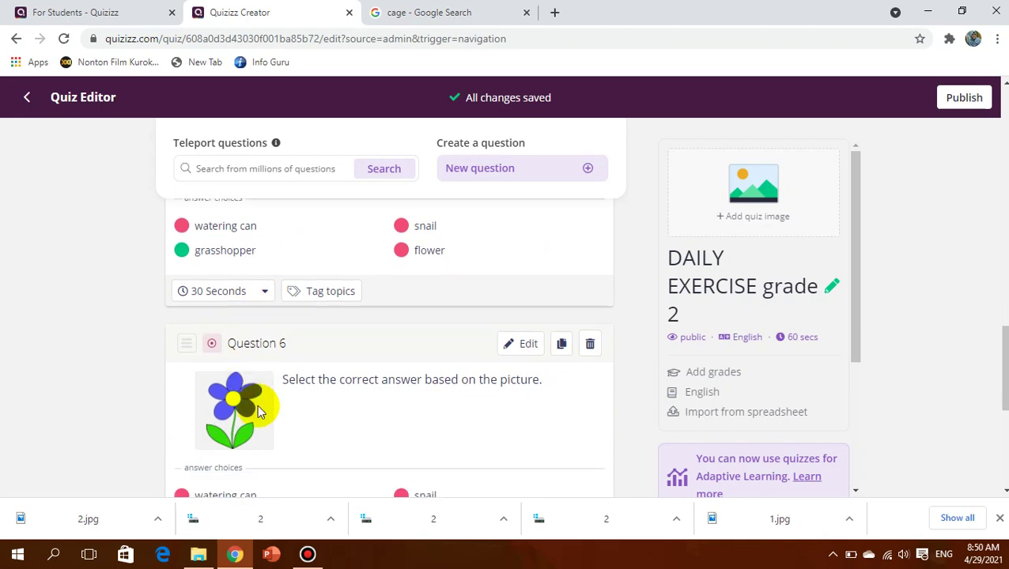
pyautogui.moveTo(257, 407)
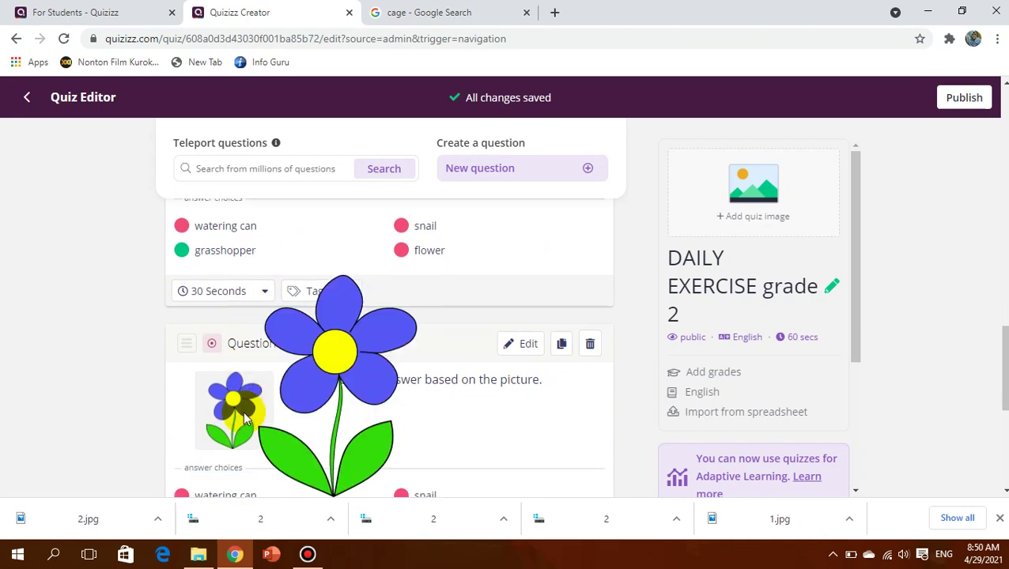
pyautogui.scroll(-4, 242, 411)
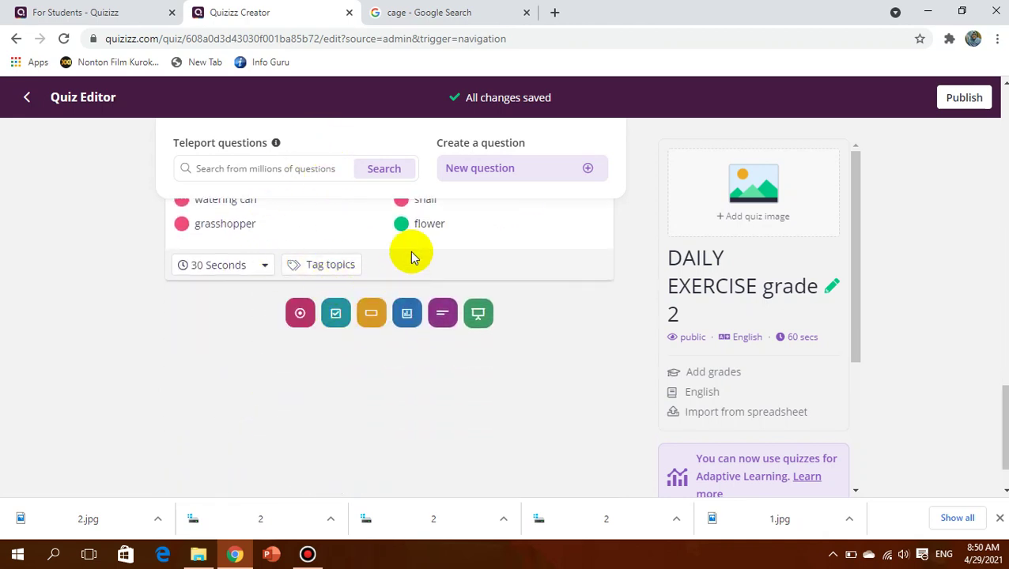
pyautogui.scroll(4, 411, 254)
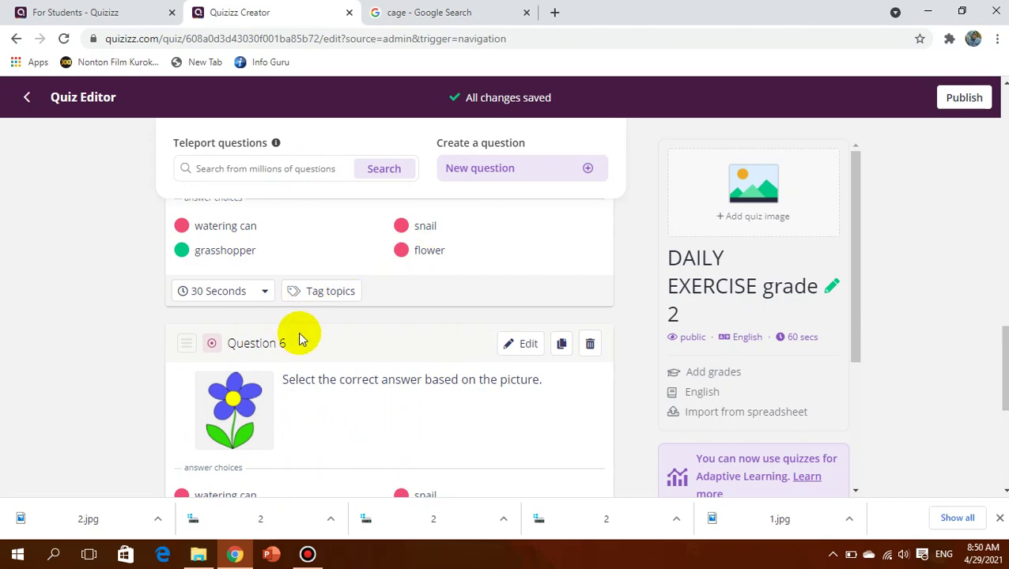
pyautogui.scroll(15, 497, 396)
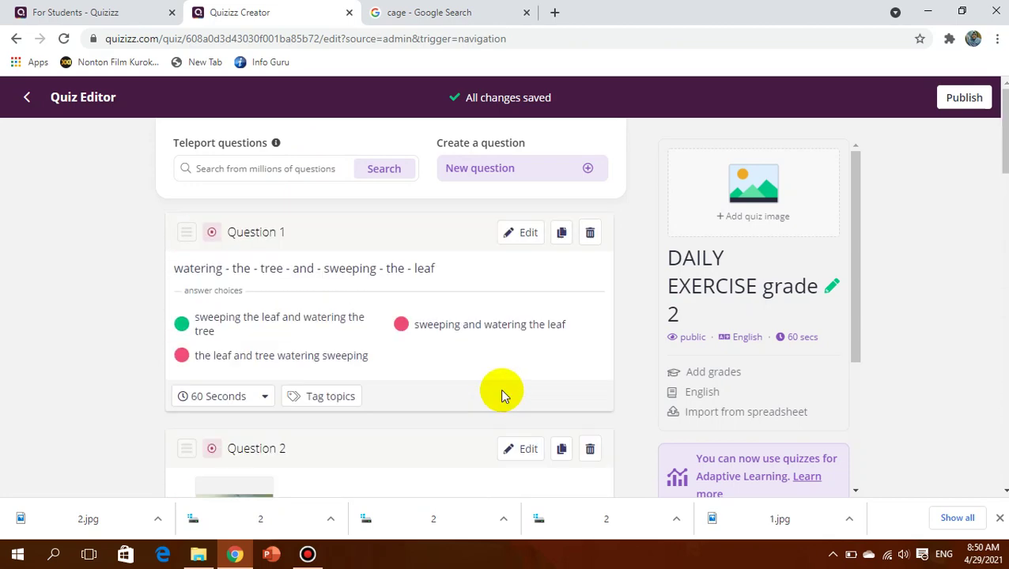
pyautogui.scroll(-15, 400, 412)
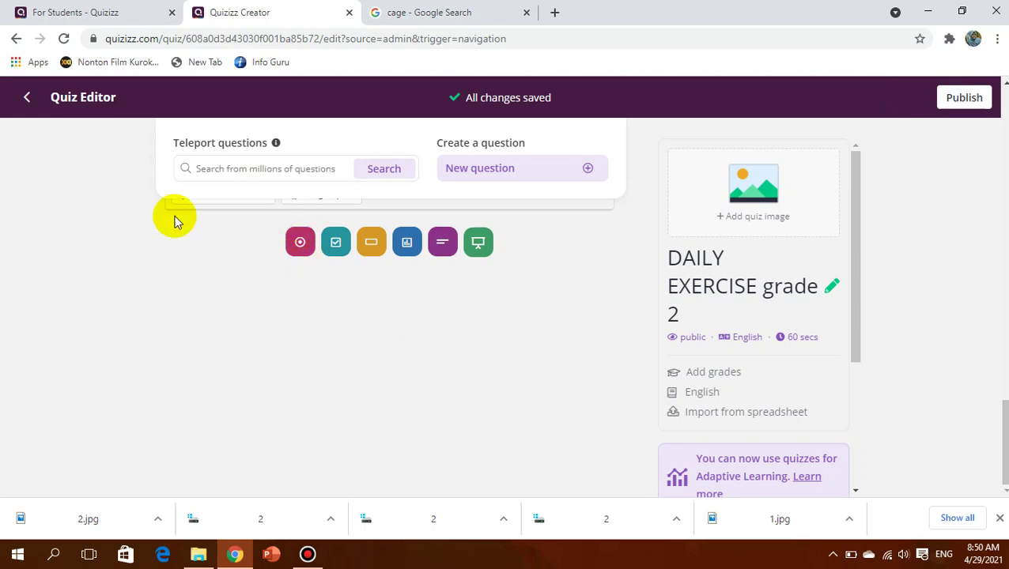
pyautogui.click(72, 217)
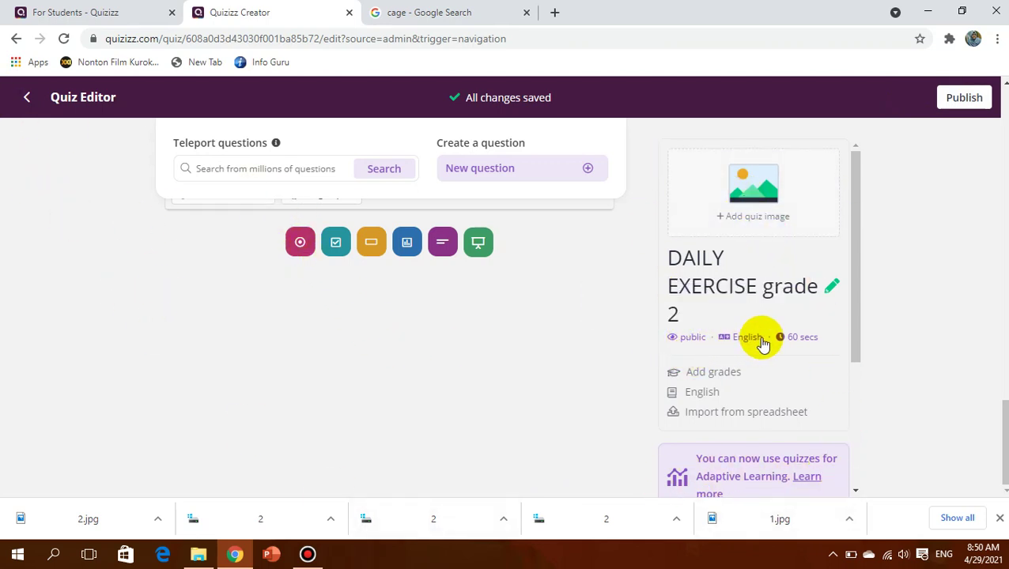
# Open the quiz details and upload the dragonfly picture "1" from the Downloads folder as the title image
pyautogui.click(701, 374)
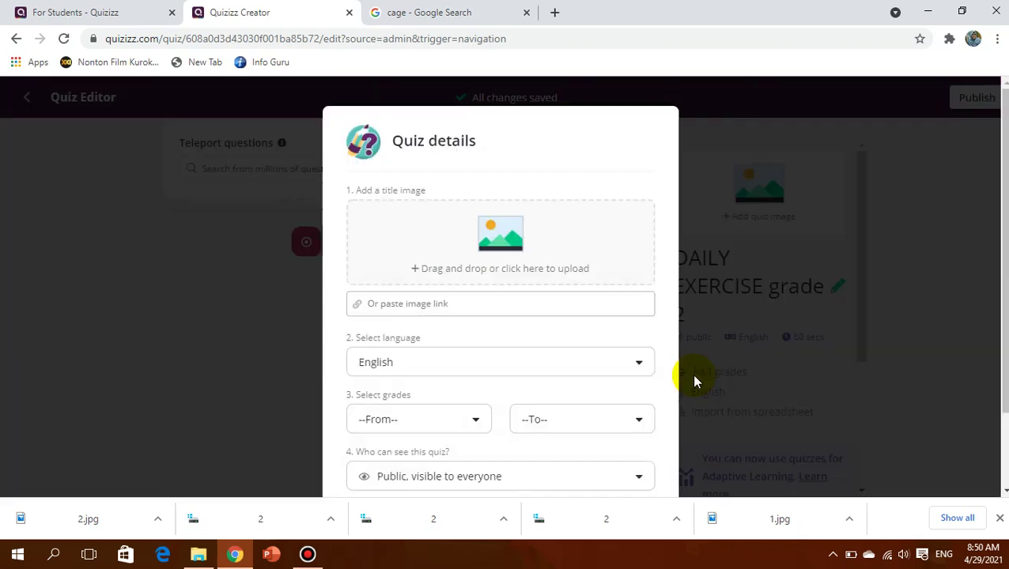
pyautogui.click(506, 240)
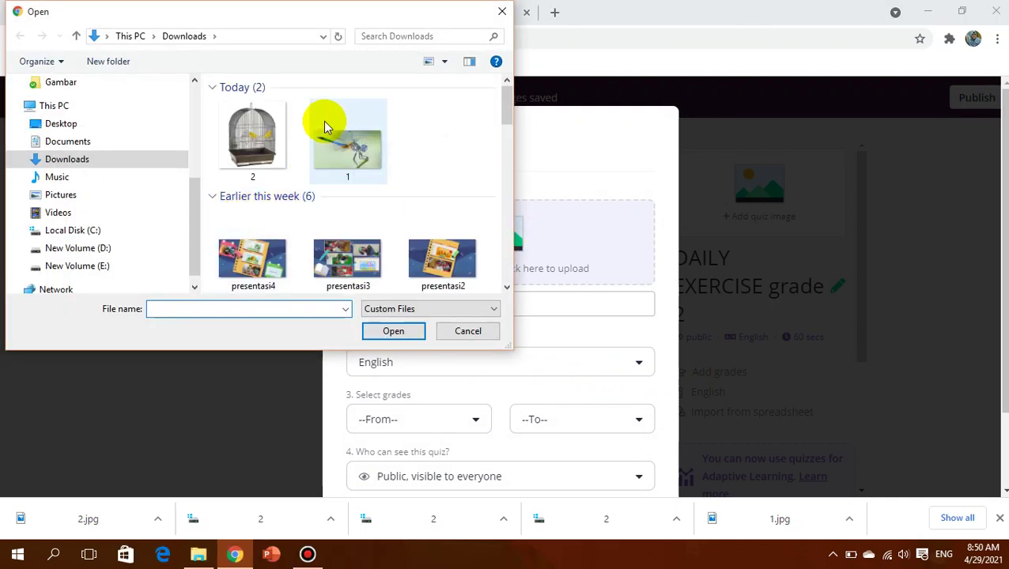
pyautogui.click(419, 131)
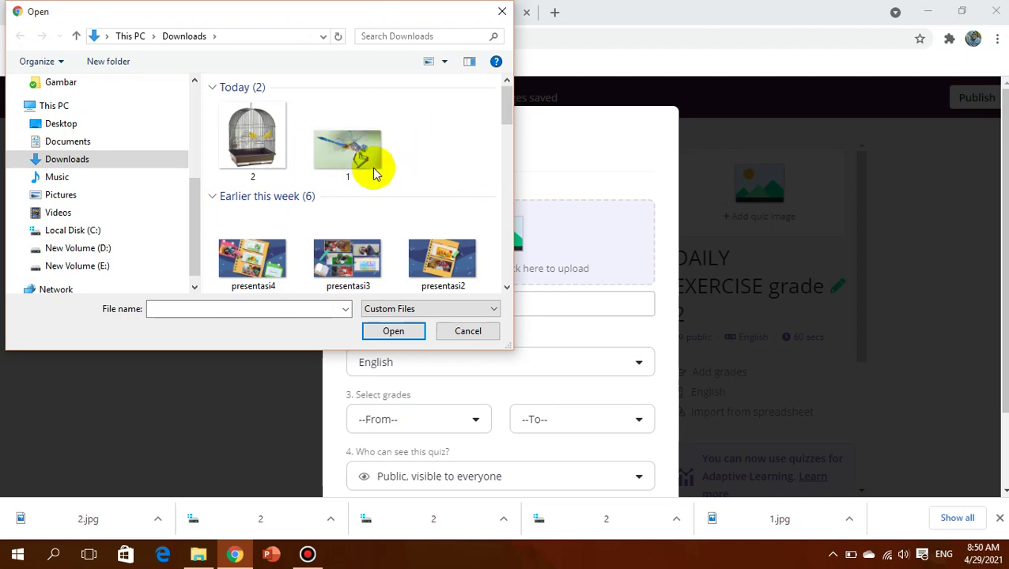
pyautogui.click(344, 150)
pyautogui.click(393, 333)
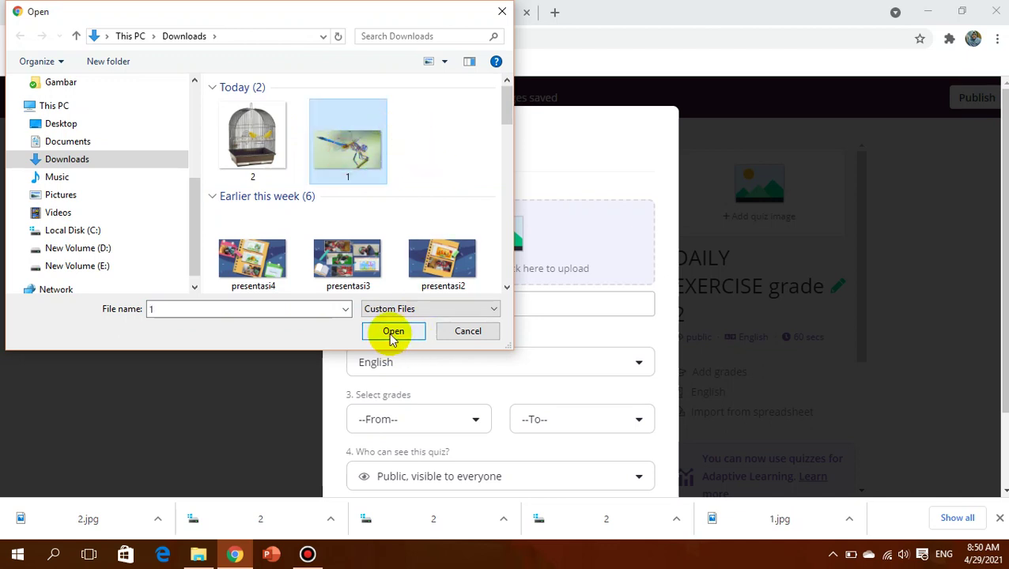
pyautogui.click(397, 331)
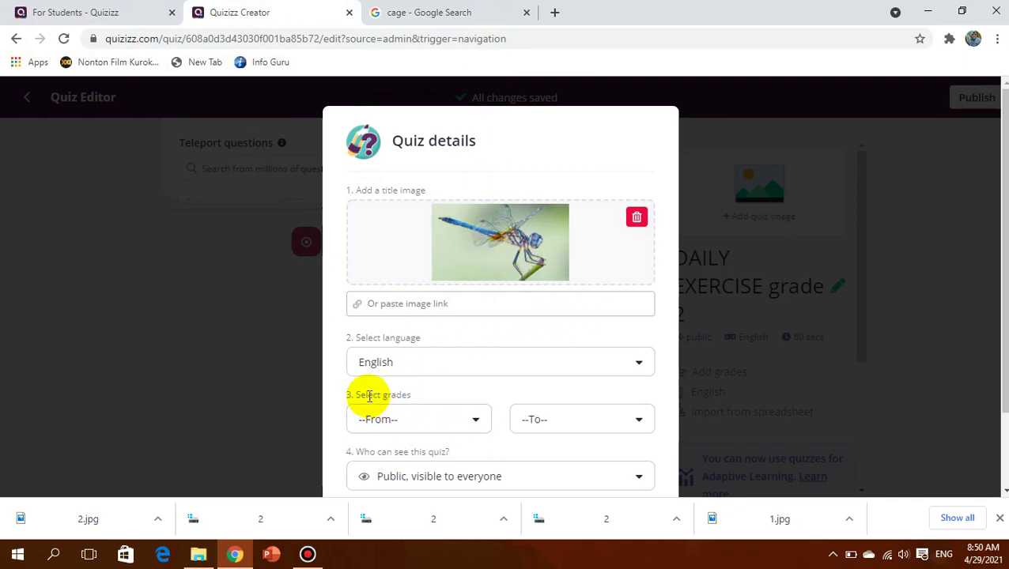
# Set the quiz's grade range from 2nd to 2nd, keep it public and visible to everyone, and save the details
pyautogui.click(460, 424)
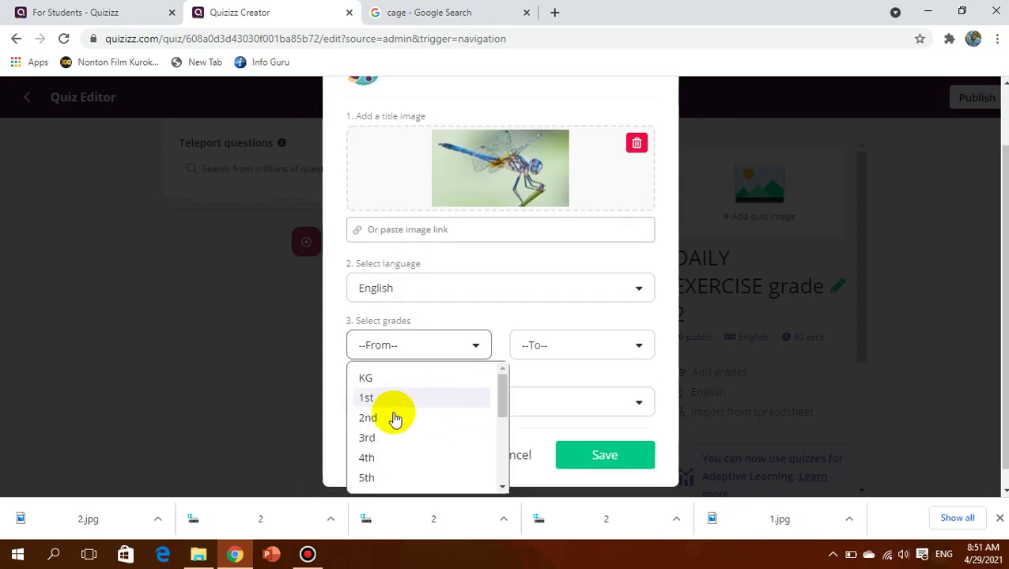
pyautogui.click(386, 425)
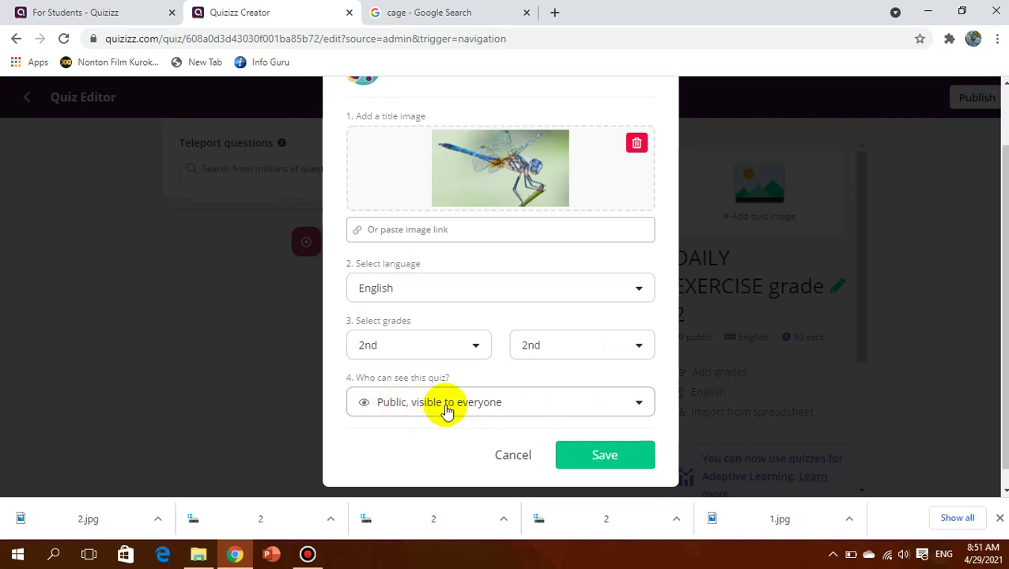
pyautogui.click(605, 414)
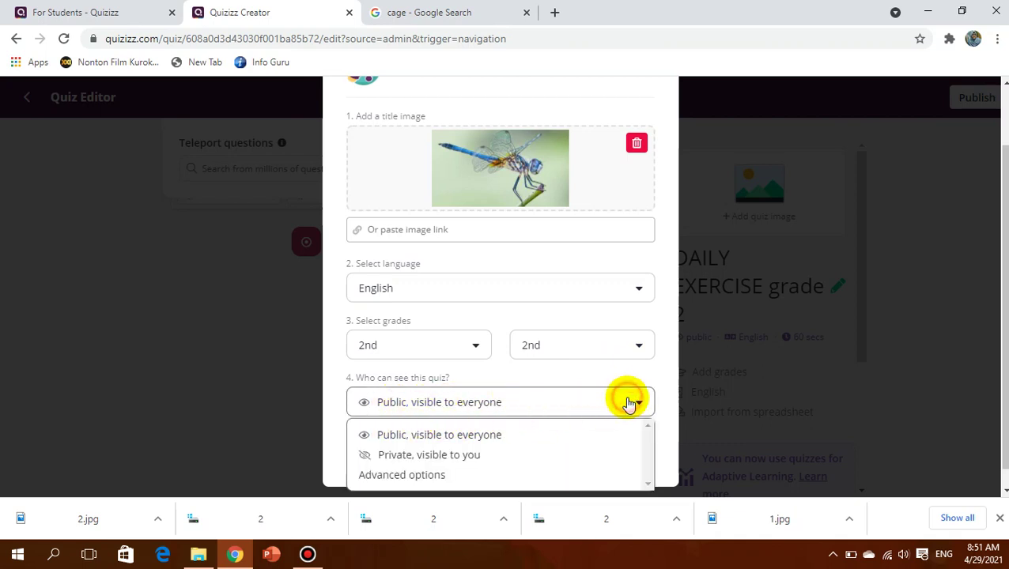
pyautogui.click(662, 370)
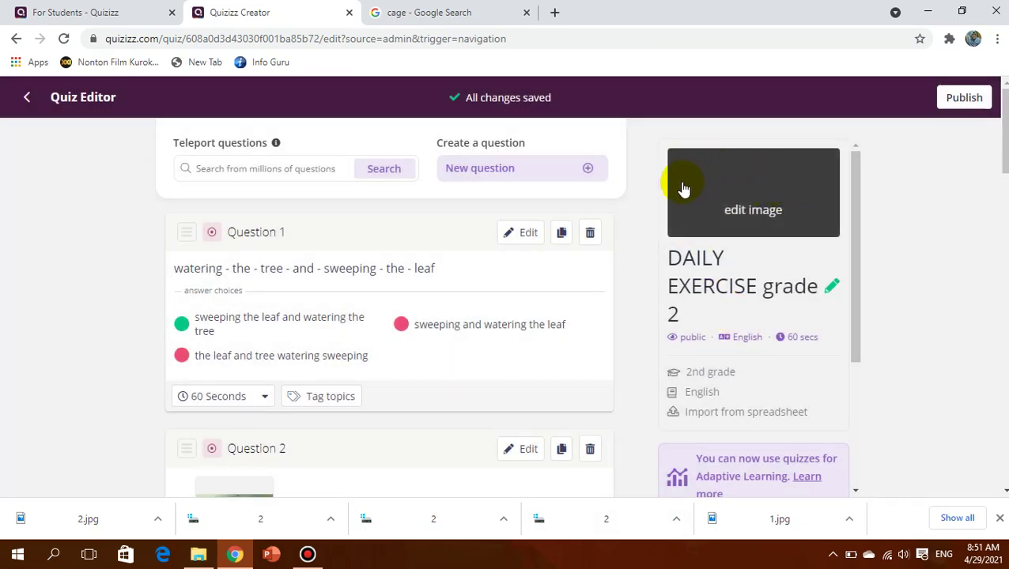
# Check the quiz quality score, publish the quiz and close the Invite dialog without inviting anyone
pyautogui.scroll(-2, 735, 409)
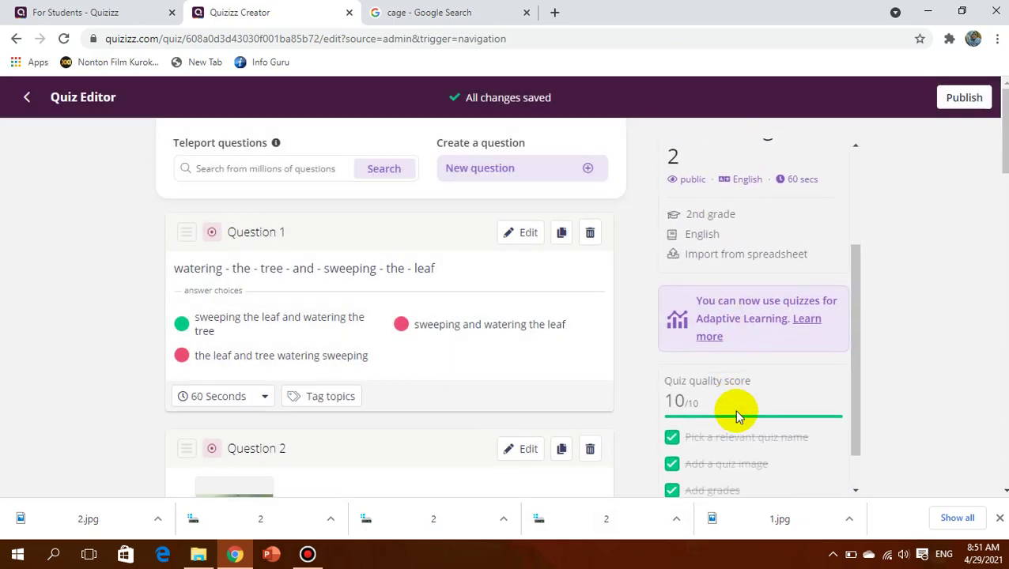
pyautogui.scroll(-5, 733, 408)
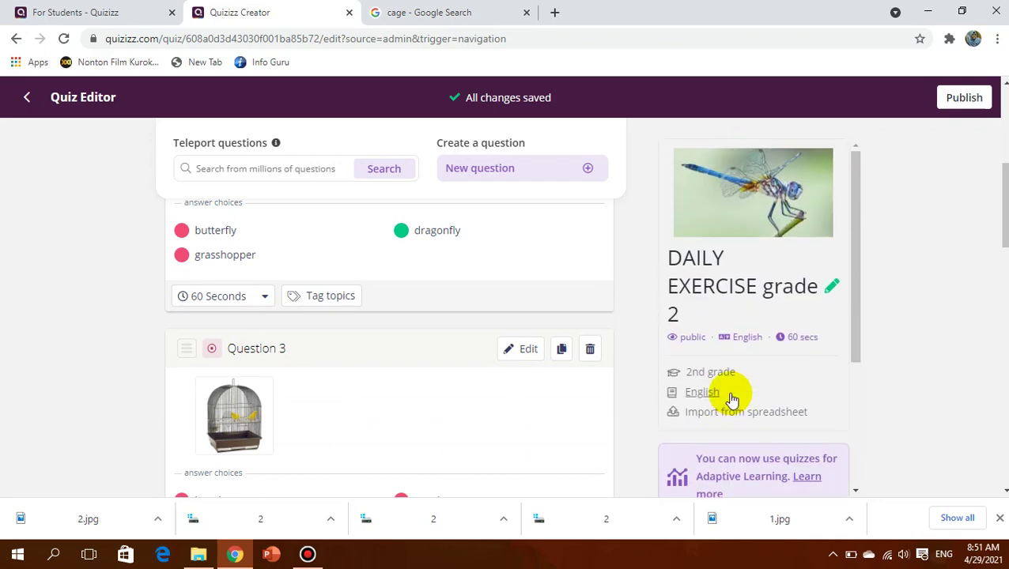
pyautogui.click(971, 101)
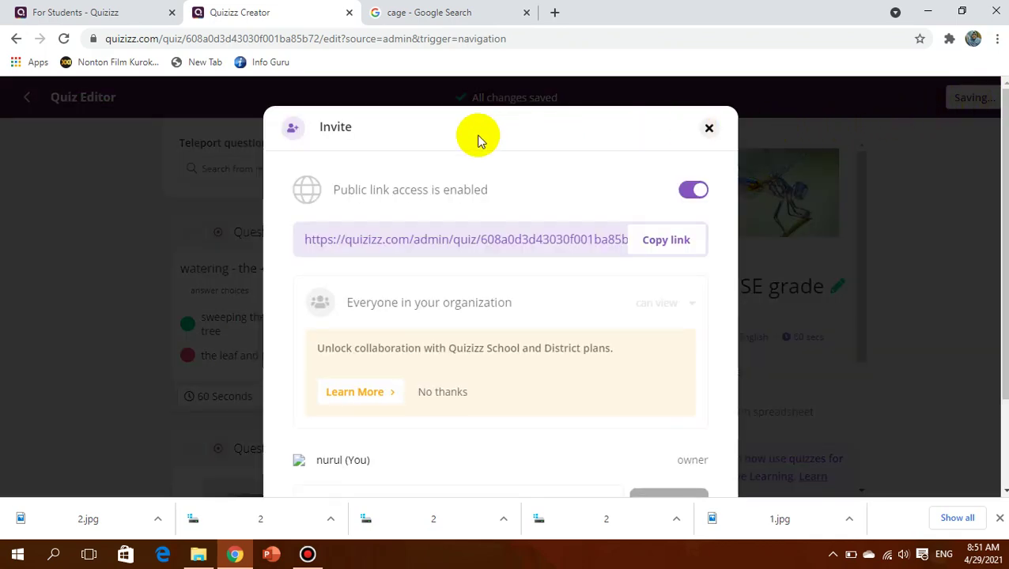
pyautogui.scroll(-2, 524, 426)
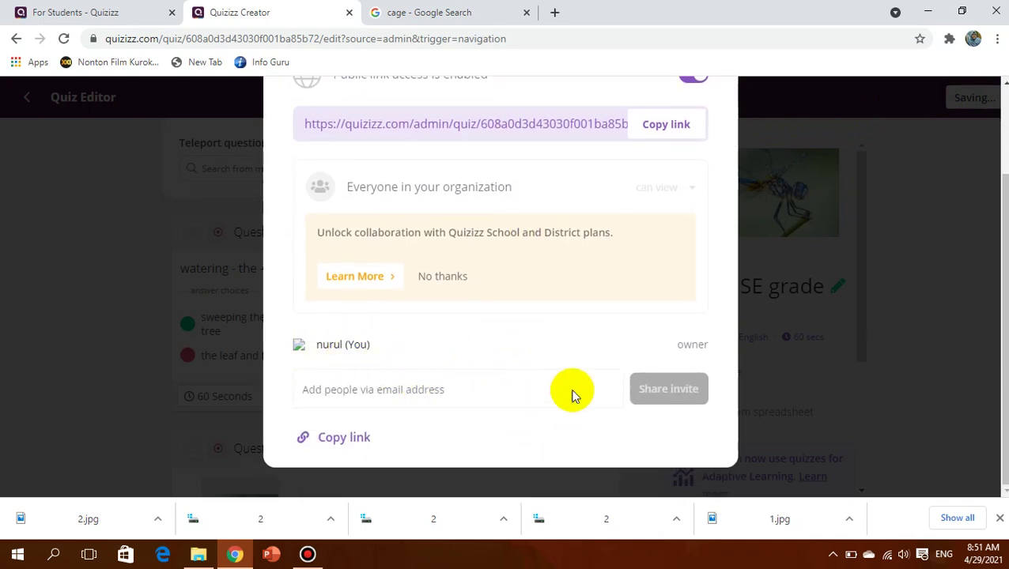
pyautogui.scroll(2, 384, 423)
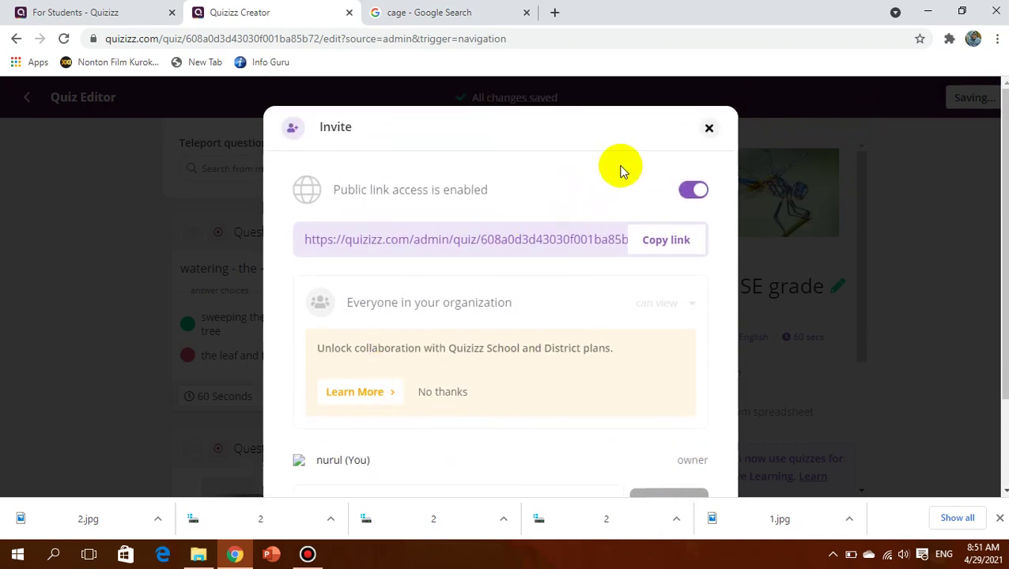
pyautogui.click(708, 130)
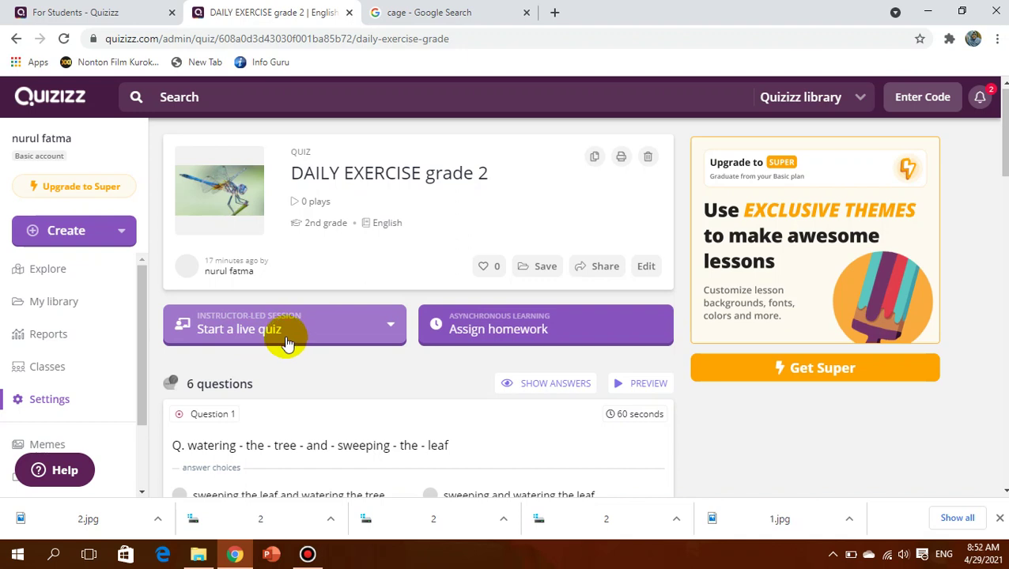
# Start assigning the quiz as homework and set its custom deadline date to Saturday, May 1
pyautogui.click(551, 330)
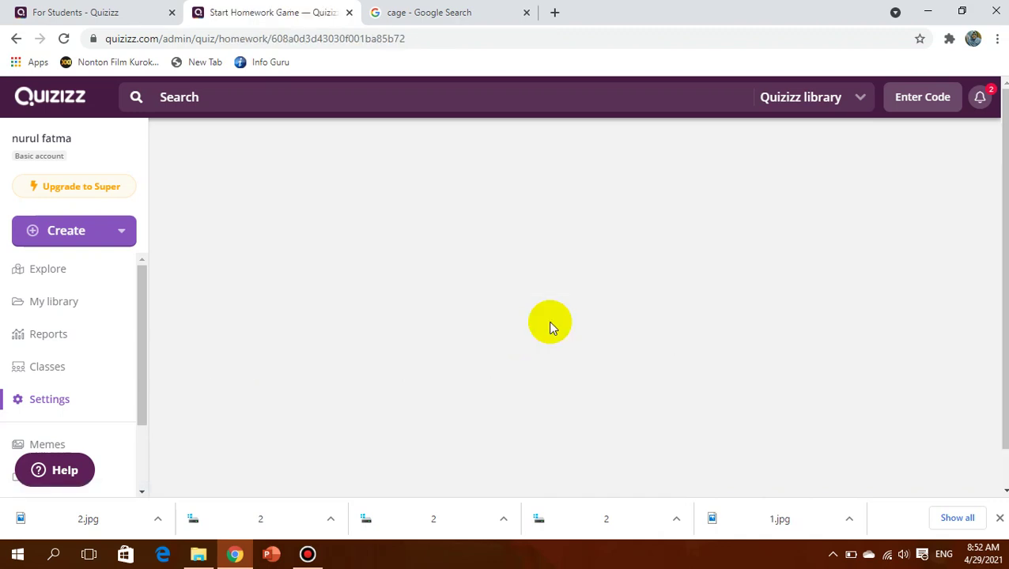
pyautogui.scroll(-12, 589, 351)
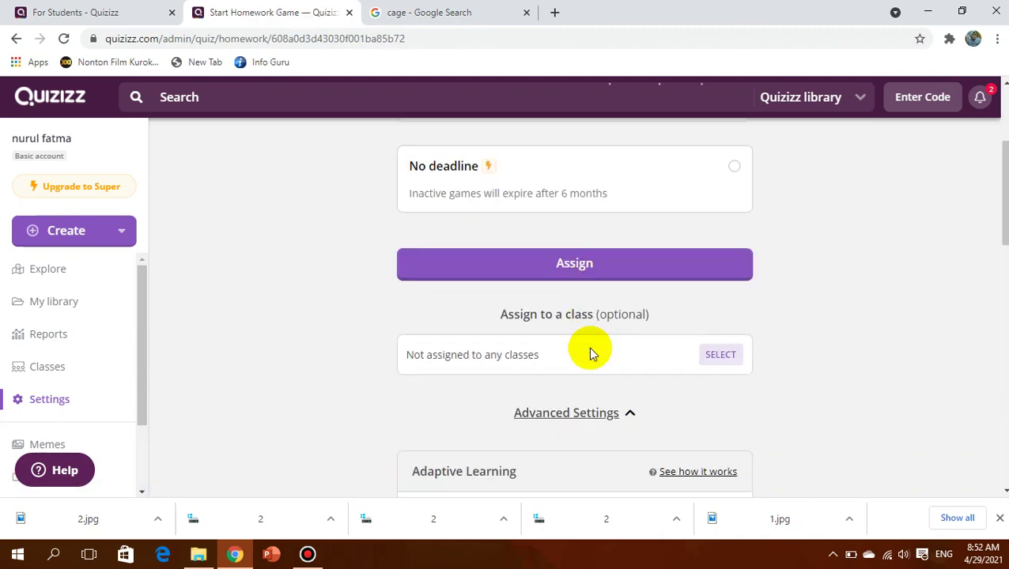
pyautogui.scroll(12, 555, 308)
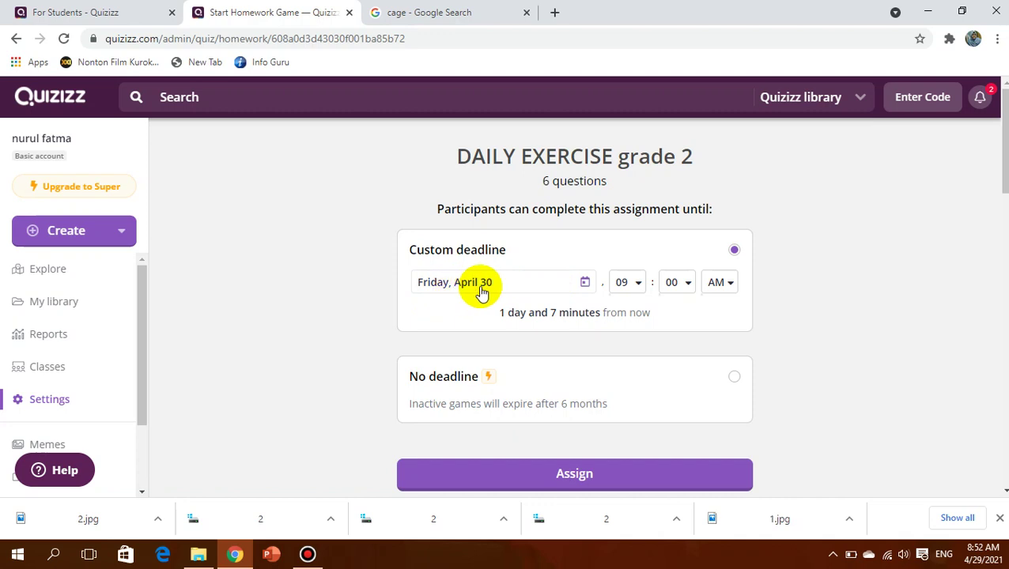
pyautogui.click(557, 287)
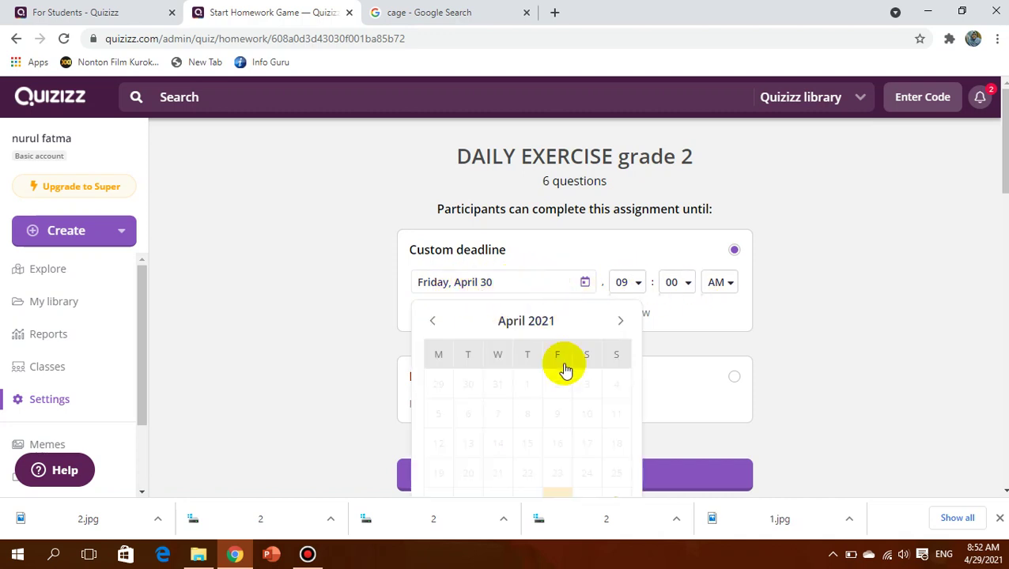
pyautogui.scroll(-2, 563, 367)
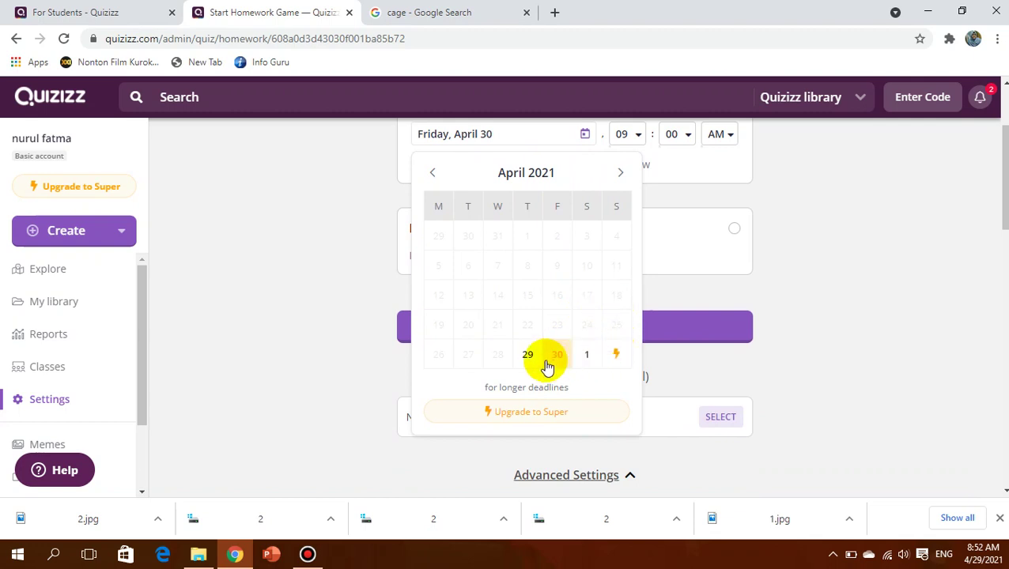
pyautogui.click(585, 356)
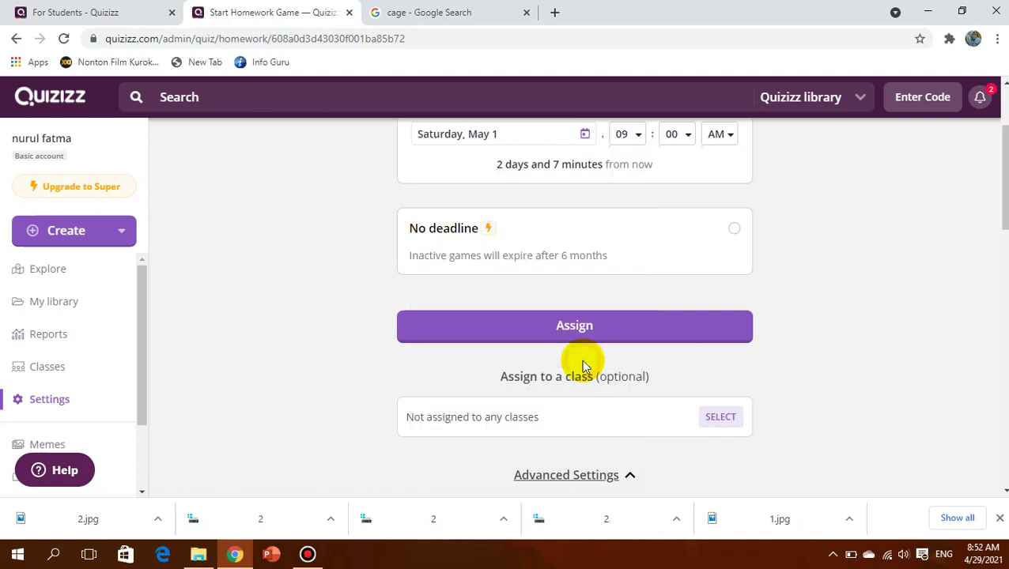
# Set the hour of the homework deadline to 12, making the time 12:00 AM
pyautogui.scroll(3, 586, 317)
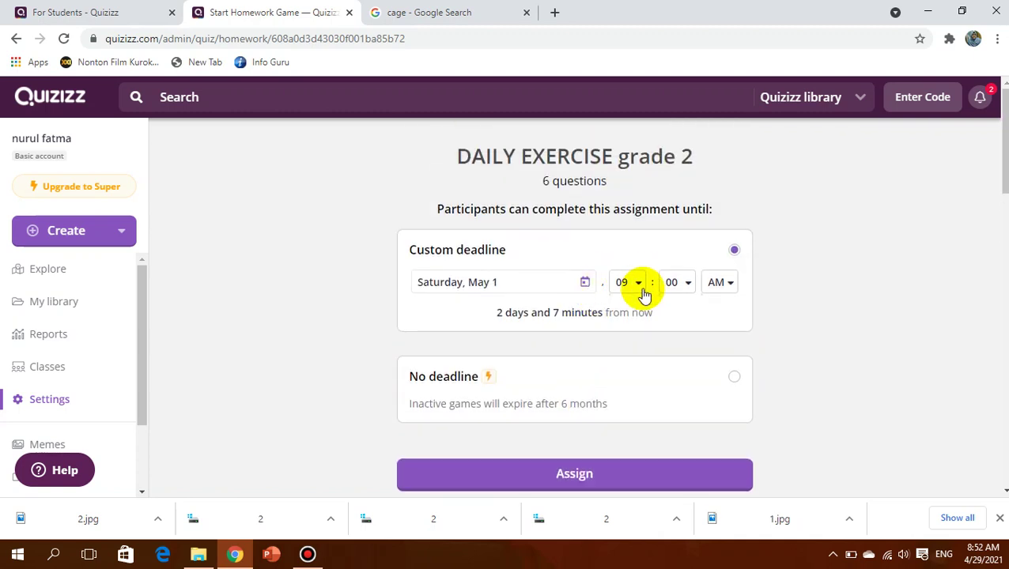
pyautogui.click(630, 286)
pyautogui.scroll(-2, 640, 356)
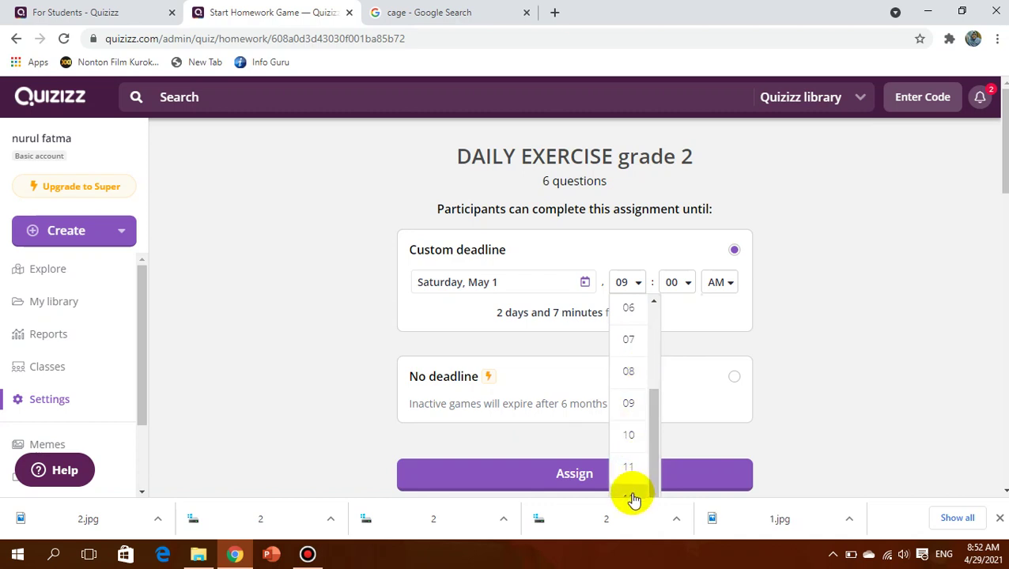
pyautogui.click(630, 498)
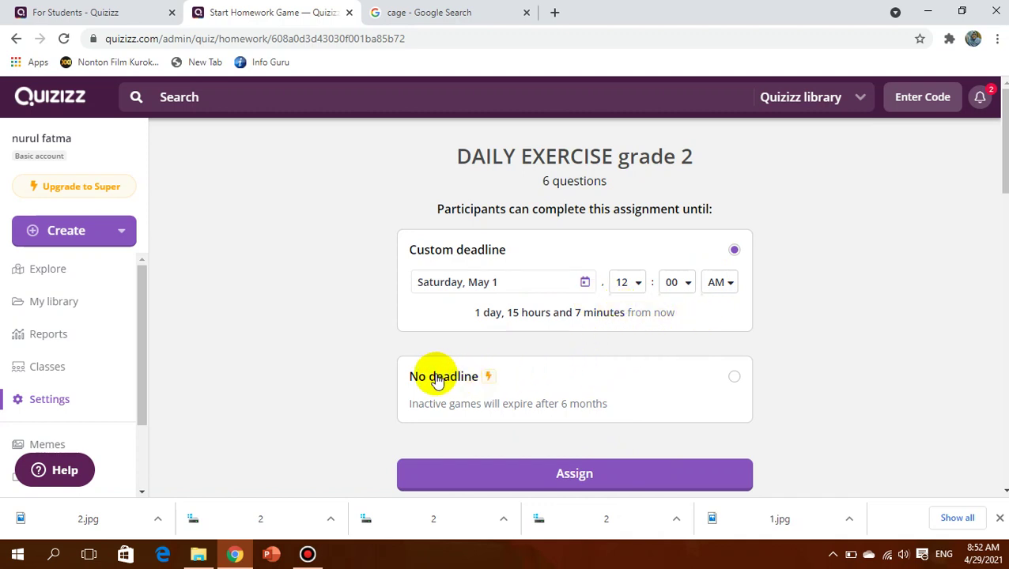
pyautogui.scroll(-1, 581, 282)
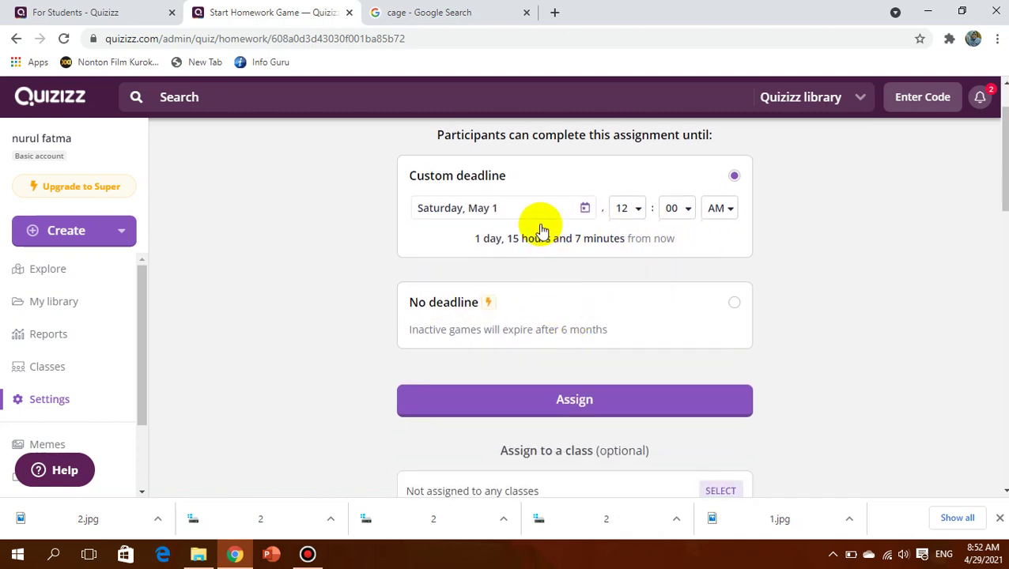
# Review the homework's class assignment option, the Adaptive Question Bank Mode and the general settings
pyautogui.scroll(-1, 569, 316)
pyautogui.scroll(-3, 601, 332)
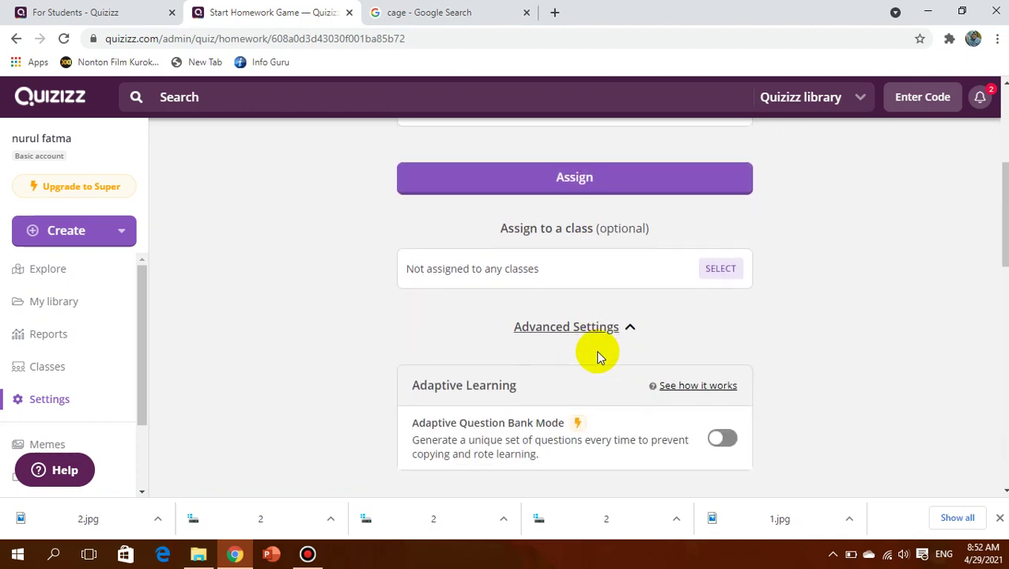
pyautogui.scroll(-2, 596, 352)
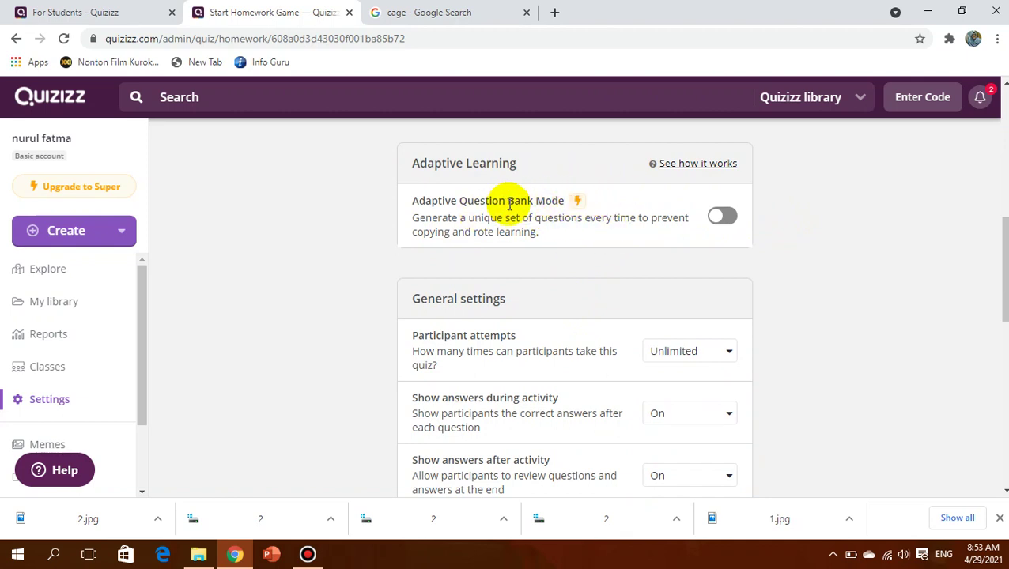
pyautogui.scroll(-1, 509, 204)
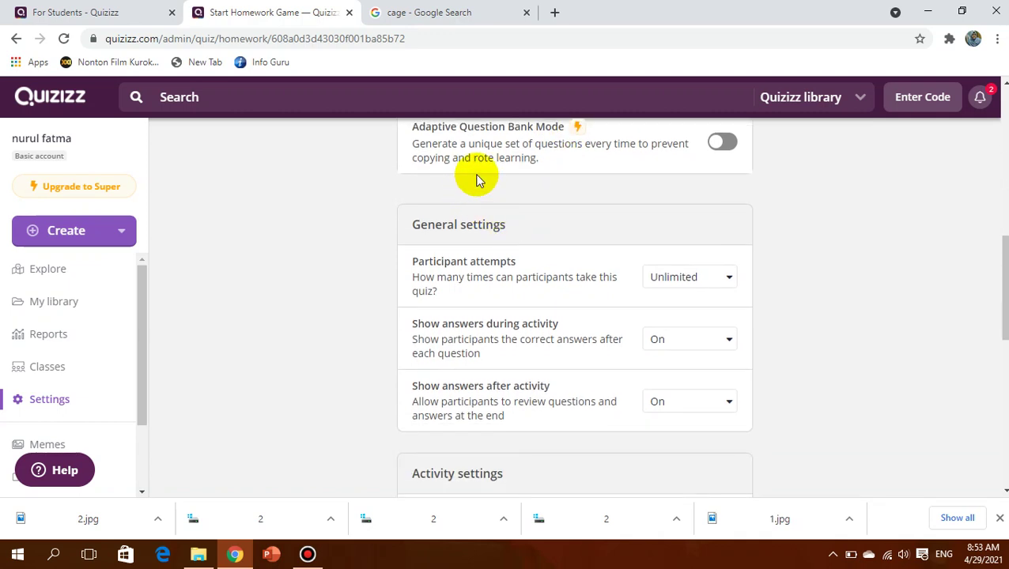
pyautogui.scroll(1, 476, 180)
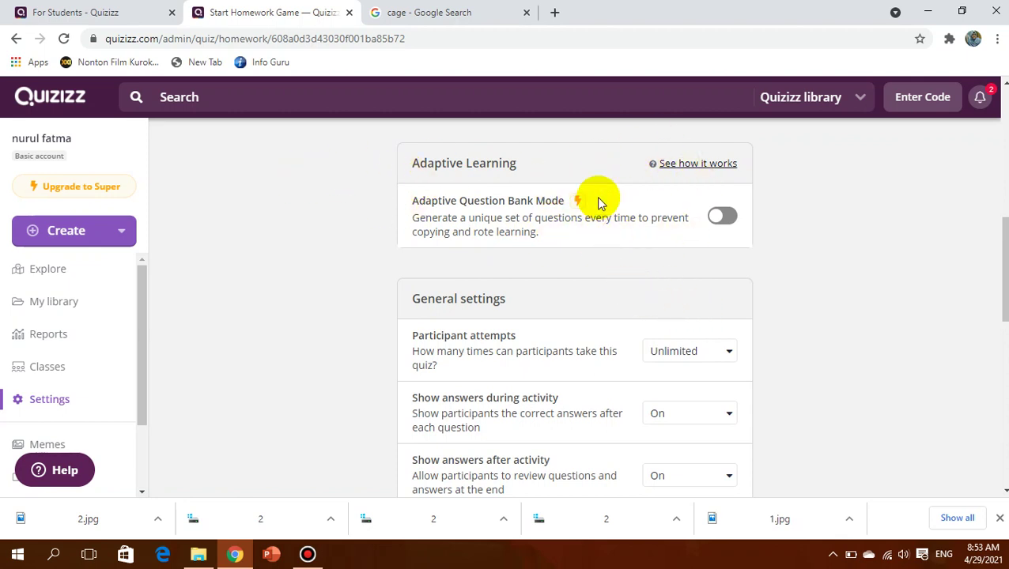
pyautogui.scroll(-1, 599, 201)
pyautogui.scroll(-1, 506, 288)
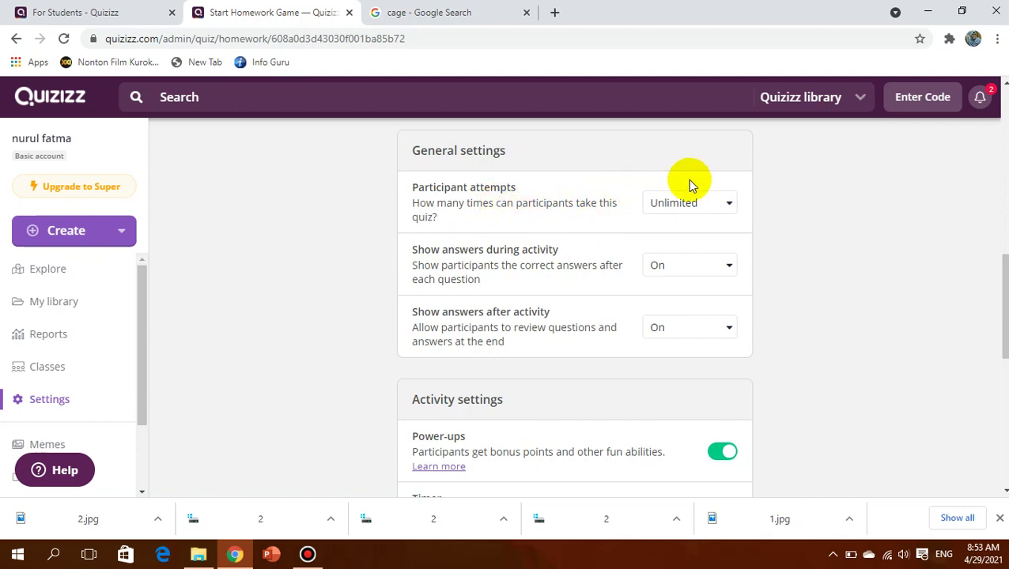
# Try limiting the participant attempts to 2, 1 and 2 again, and read the note about the limit
pyautogui.click(731, 206)
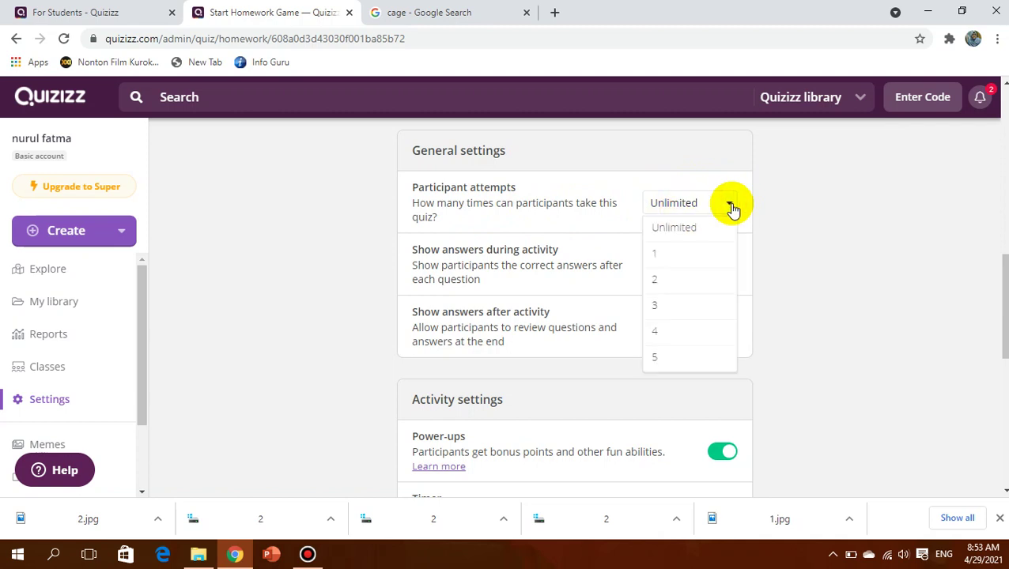
pyautogui.click(689, 281)
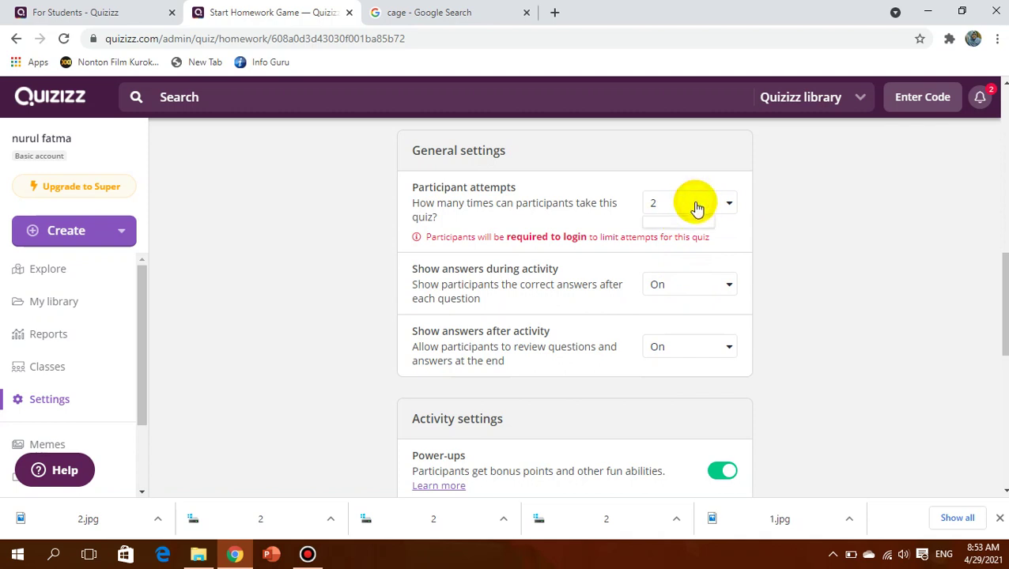
pyautogui.click(696, 208)
pyautogui.click(690, 259)
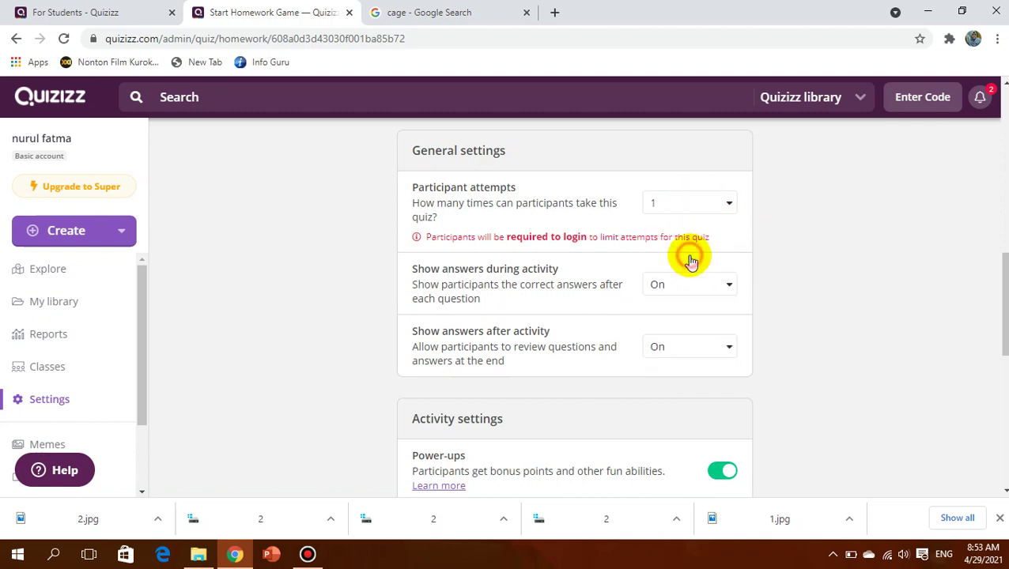
pyautogui.click(692, 209)
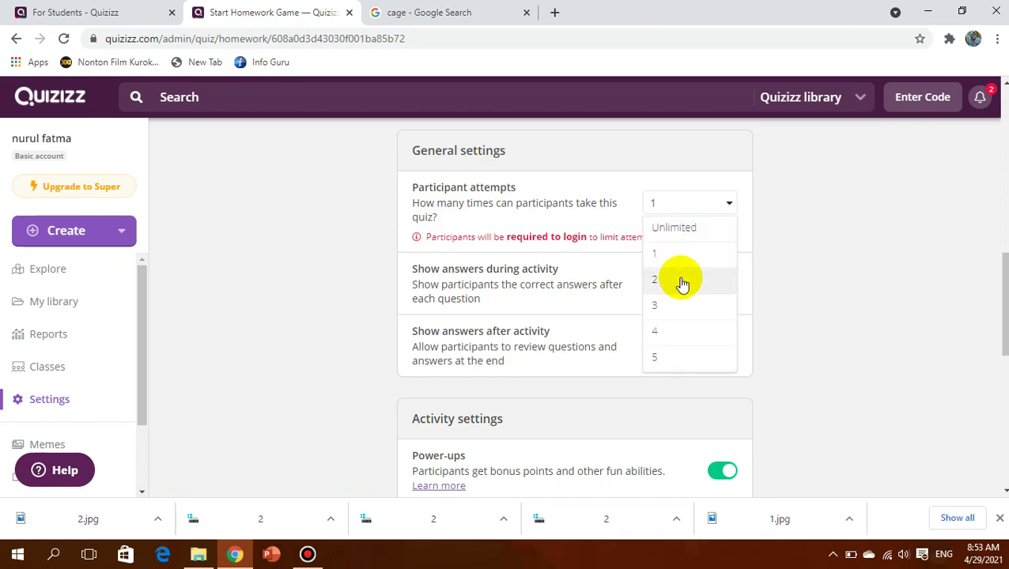
pyautogui.click(682, 286)
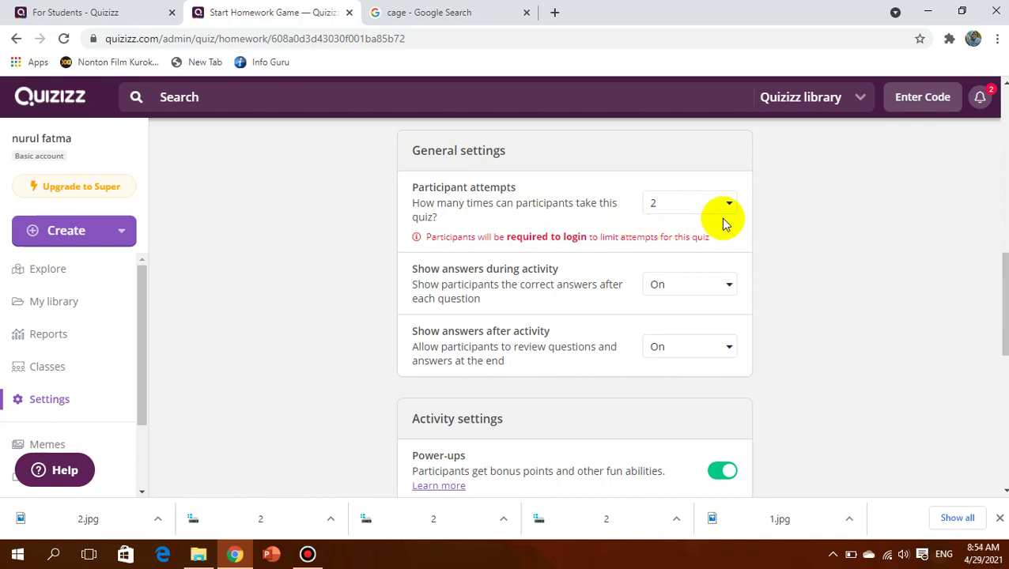
pyautogui.moveTo(722, 237); pyautogui.dragTo(511, 236)
pyautogui.click(489, 236)
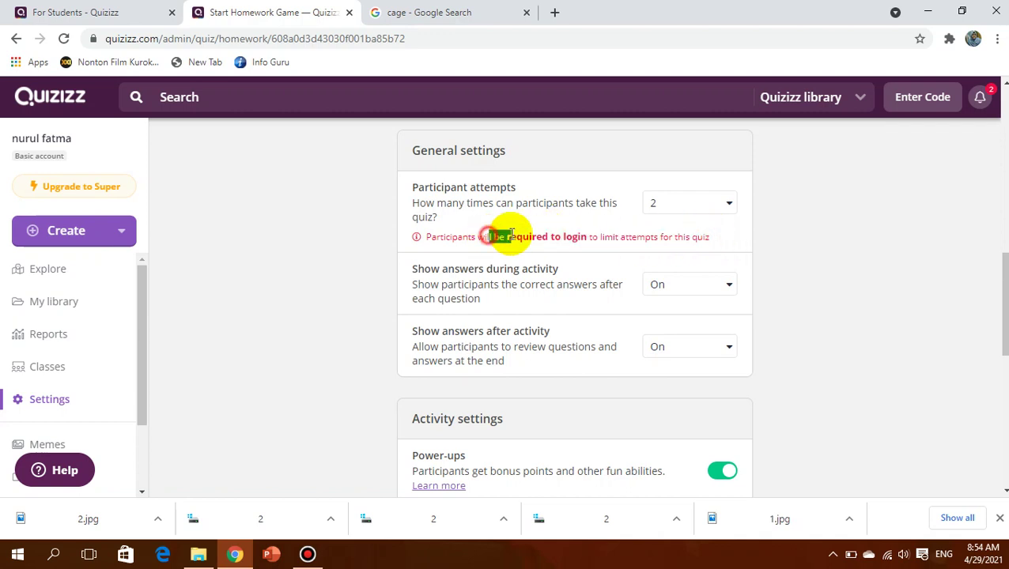
# Set the participant attempts to Unlimited and look over the other available attempt limits without choosing one
pyautogui.click(699, 201)
pyautogui.click(687, 226)
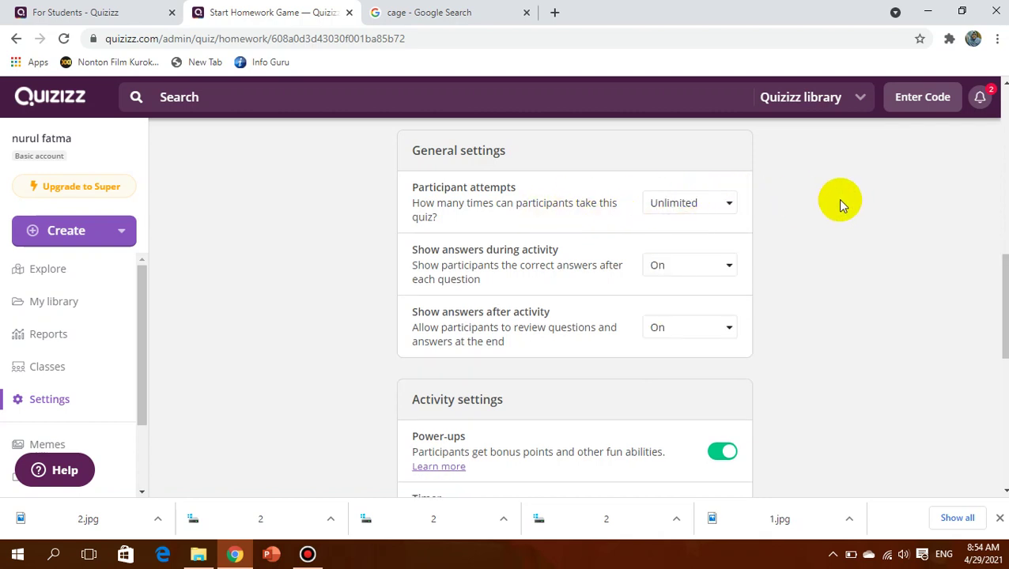
pyautogui.click(678, 212)
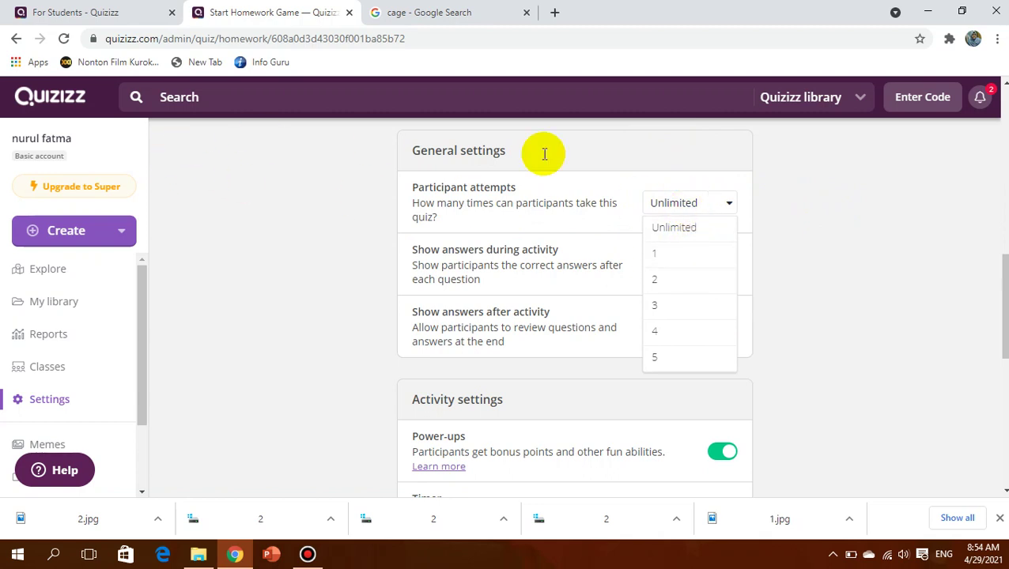
pyautogui.click(773, 208)
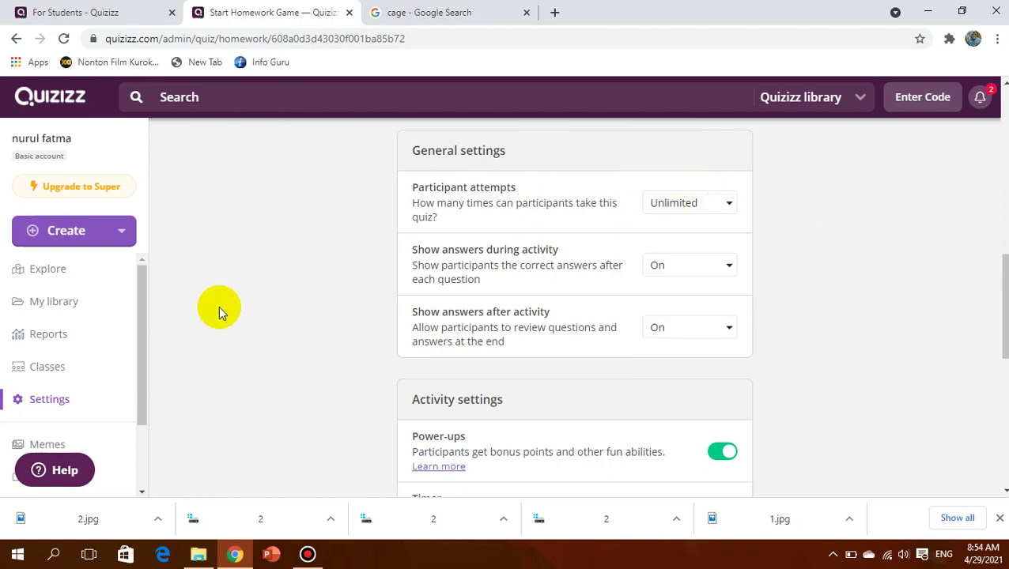
pyautogui.click(678, 223)
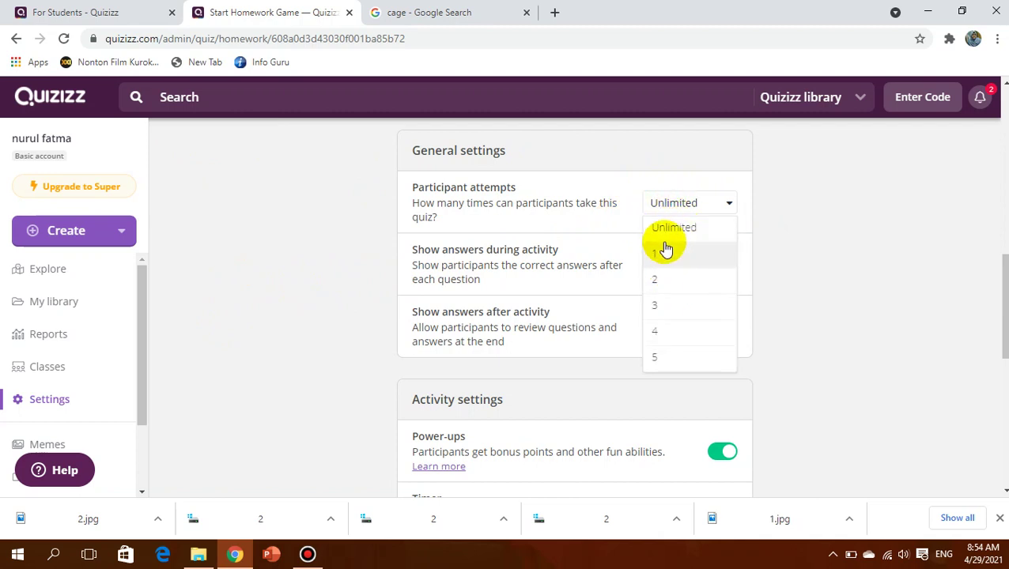
pyautogui.click(763, 202)
pyautogui.click(702, 204)
pyautogui.click(703, 204)
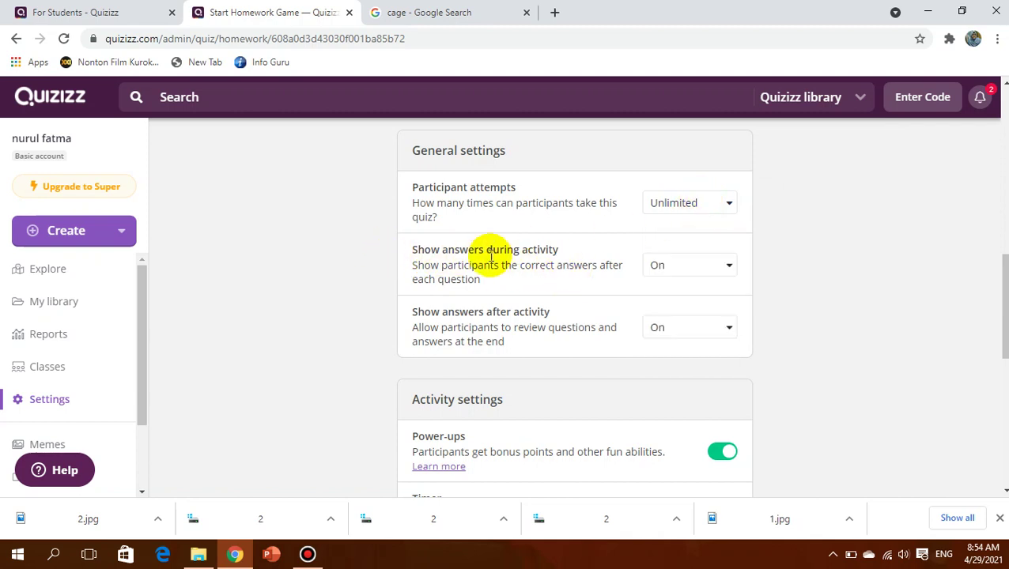
# Set Show answers after activity to Off in the general settings
pyautogui.scroll(-1, 474, 300)
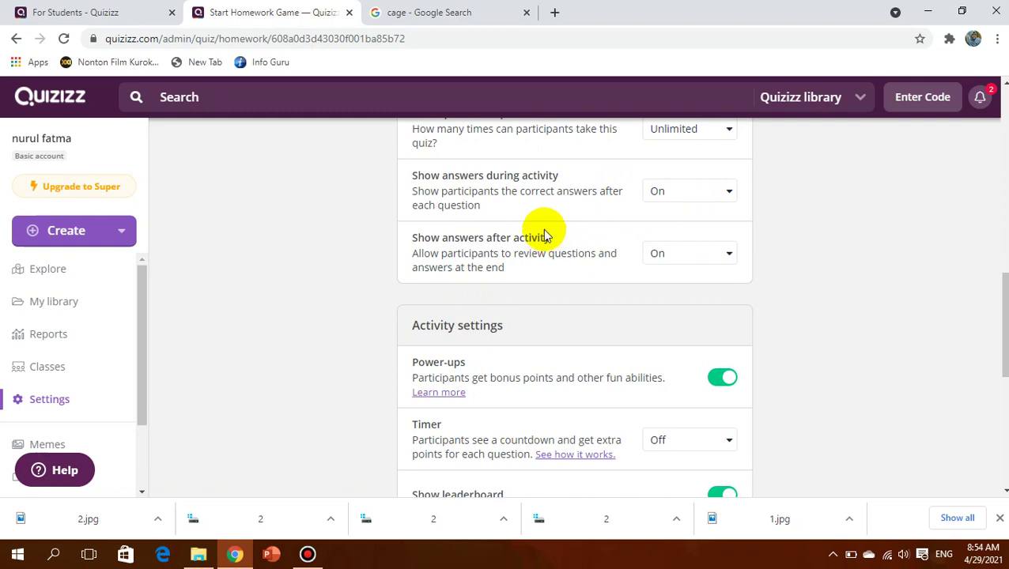
pyautogui.scroll(-2, 544, 235)
pyautogui.scroll(3, 544, 235)
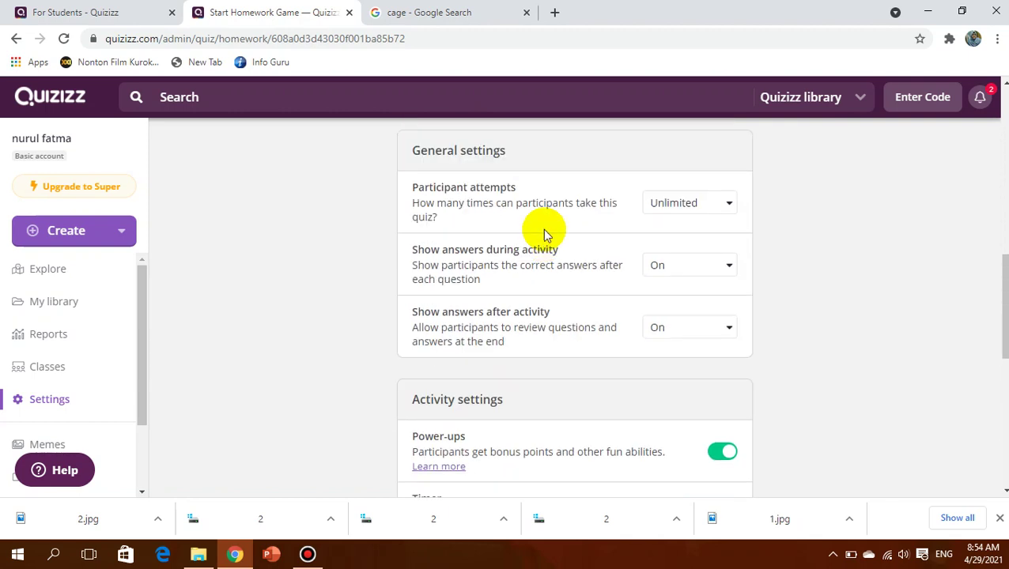
pyautogui.click(690, 334)
pyautogui.click(686, 404)
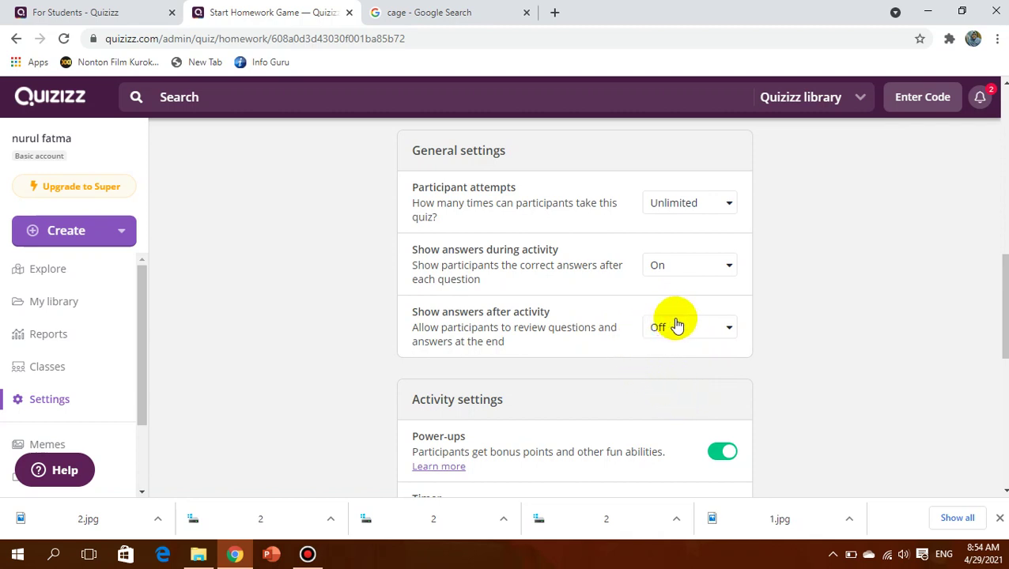
# Compare the descriptions of the Show answers during activity and Show answers after activity settings
pyautogui.scroll(-1, 676, 328)
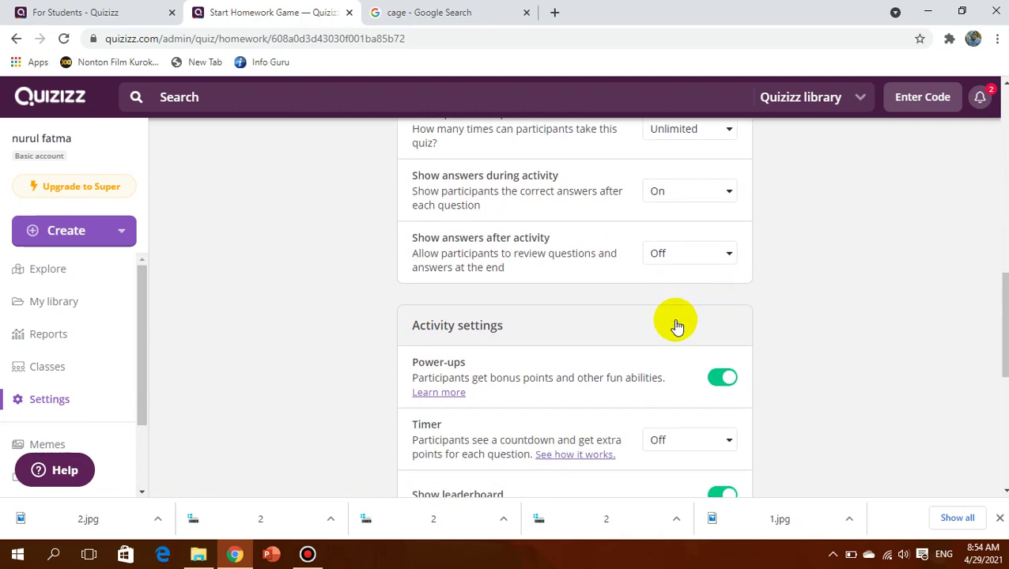
pyautogui.scroll(1, 513, 234)
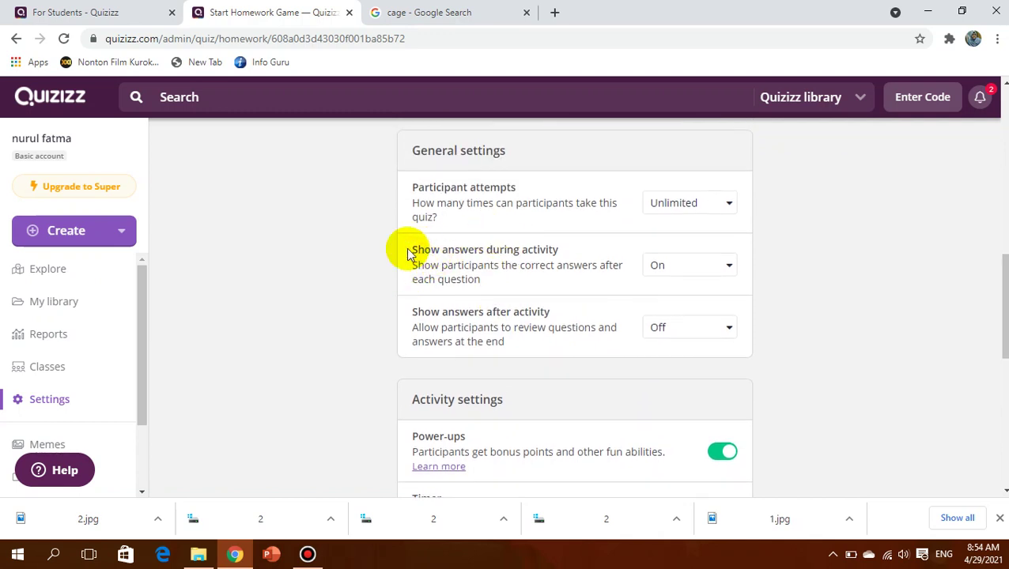
pyautogui.moveTo(408, 248)
pyautogui.mouseDown()
pyautogui.moveTo(531, 265)
pyautogui.moveTo(406, 261)
pyautogui.mouseUp()
pyautogui.click(504, 281)
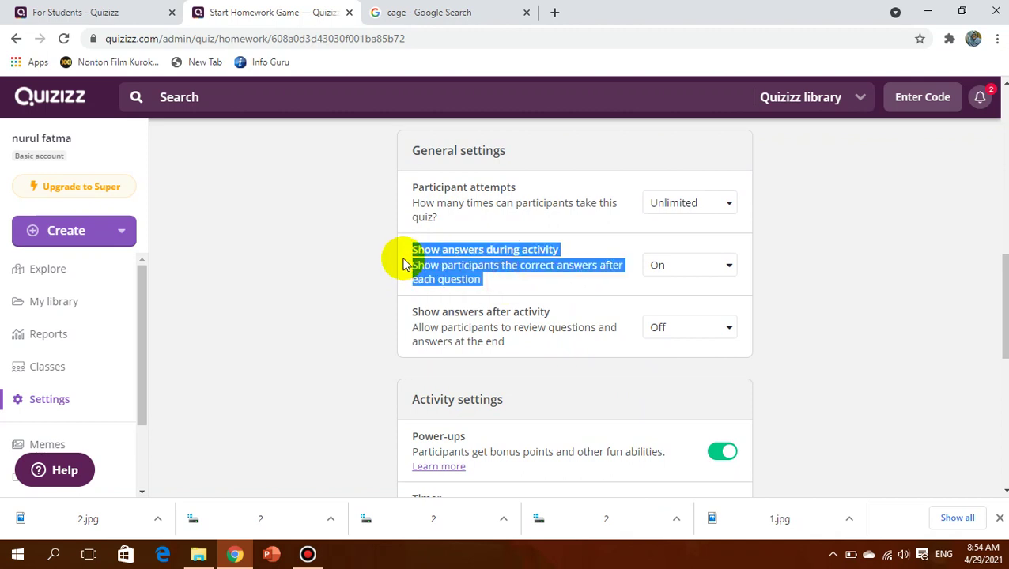
pyautogui.doubleClick(483, 264)
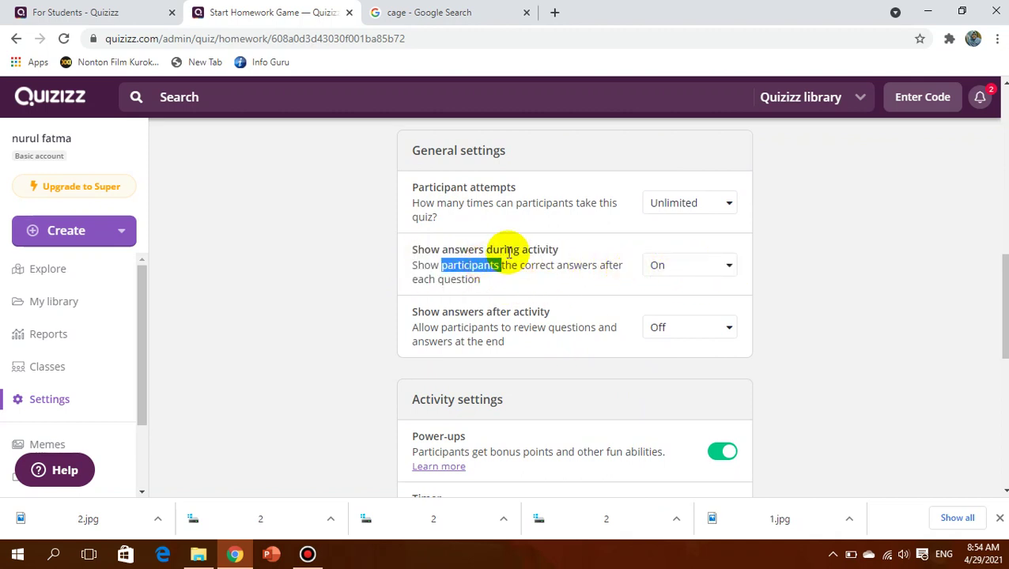
pyautogui.moveTo(438, 324); pyautogui.dragTo(487, 310)
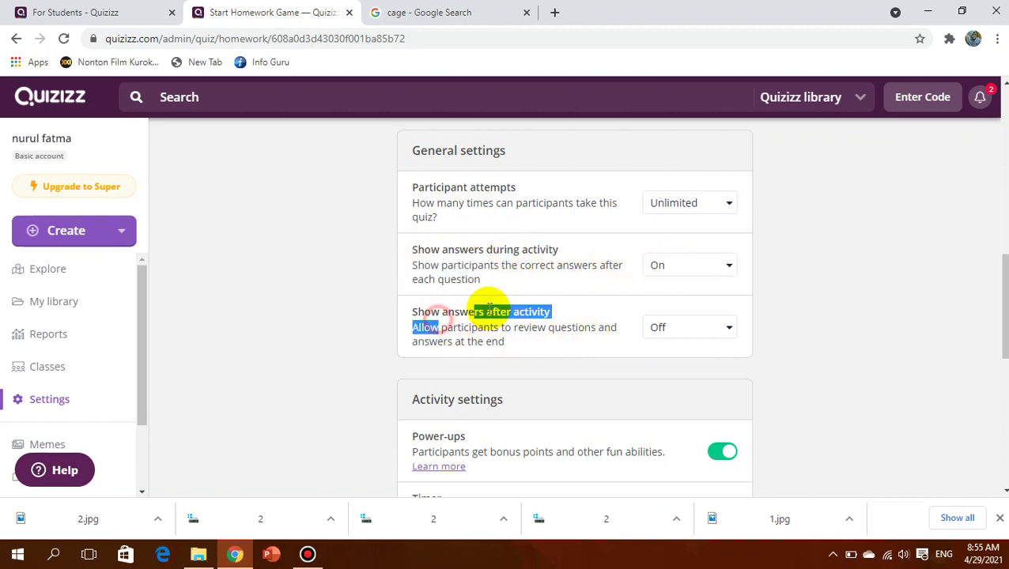
pyautogui.click(522, 270)
pyautogui.moveTo(521, 250); pyautogui.dragTo(480, 251)
pyautogui.moveTo(429, 315); pyautogui.dragTo(524, 315)
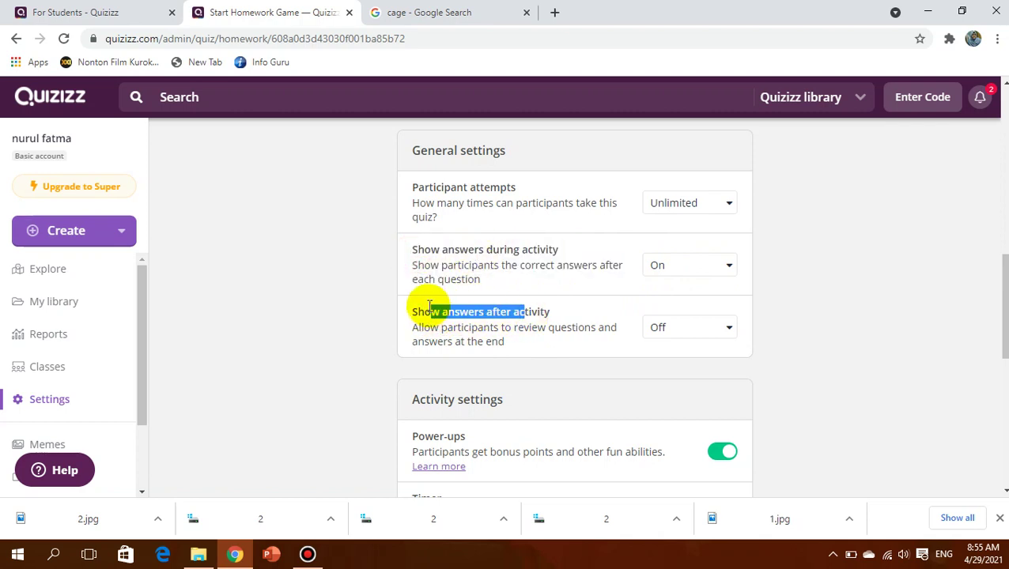
pyautogui.moveTo(417, 315); pyautogui.dragTo(571, 340)
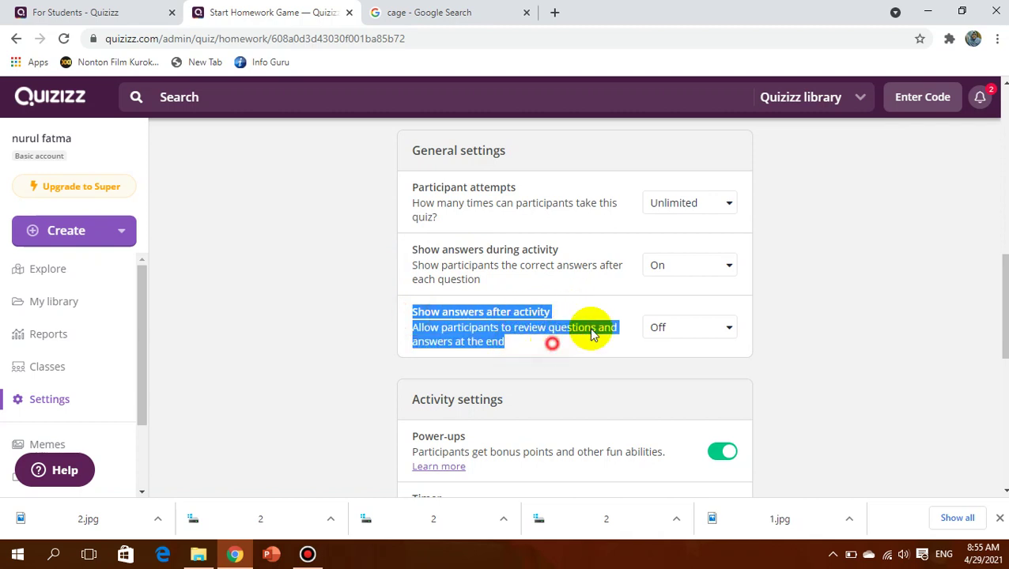
# Examine the activity settings from power-ups and timer to the shuffle options, focusing on Redemption Questions
pyautogui.scroll(-3, 513, 331)
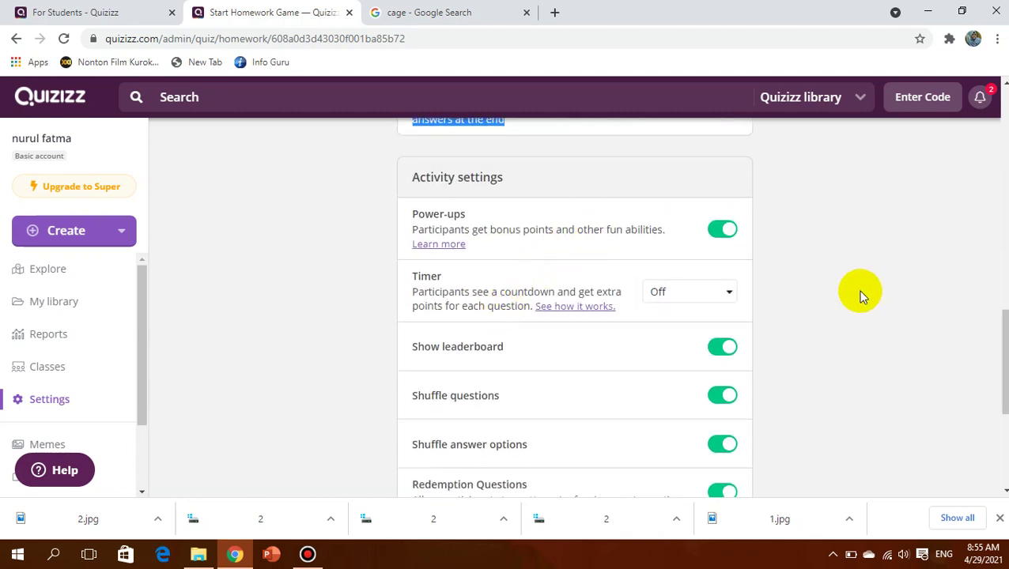
pyautogui.scroll(-1, 861, 294)
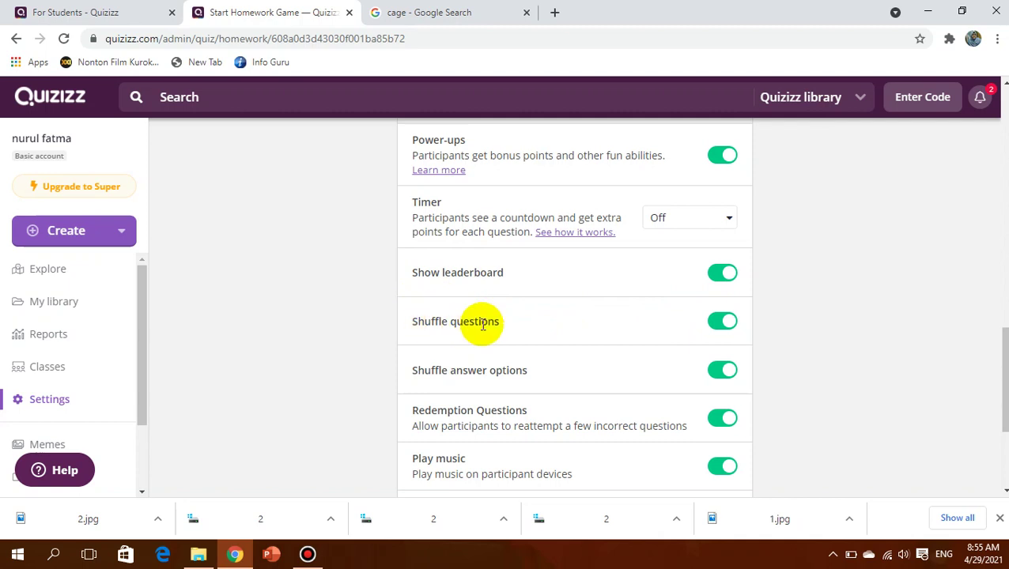
pyautogui.scroll(-1, 479, 348)
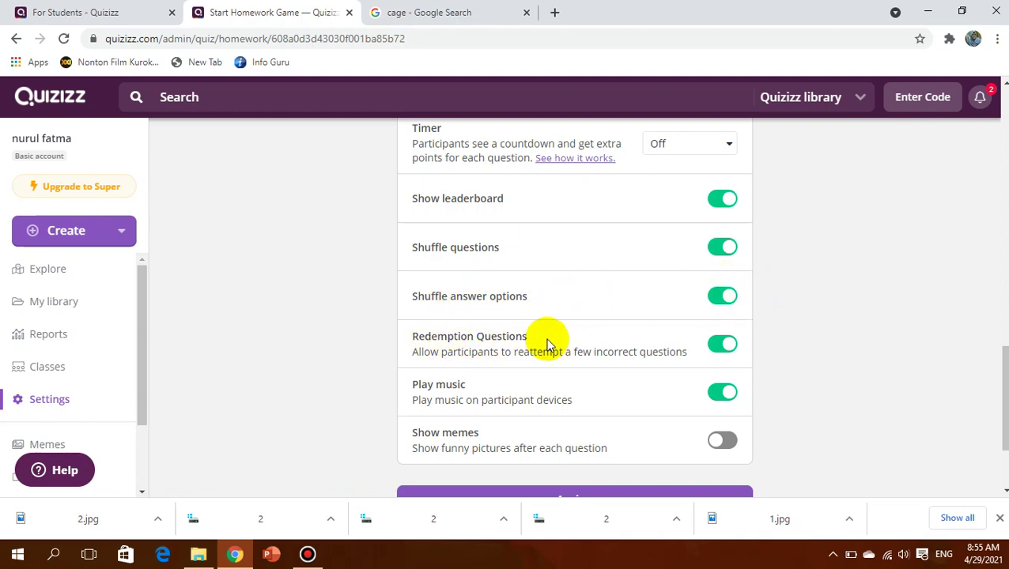
pyautogui.moveTo(549, 346); pyautogui.dragTo(377, 340)
pyautogui.click(450, 331)
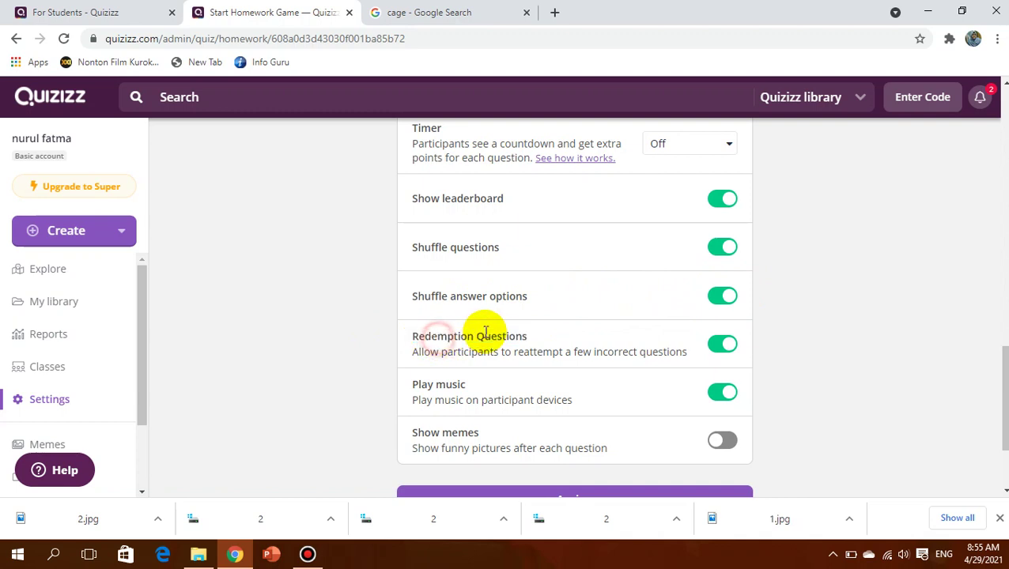
pyautogui.moveTo(518, 335); pyautogui.dragTo(361, 343)
pyautogui.click(540, 340)
pyautogui.moveTo(541, 340); pyautogui.dragTo(380, 346)
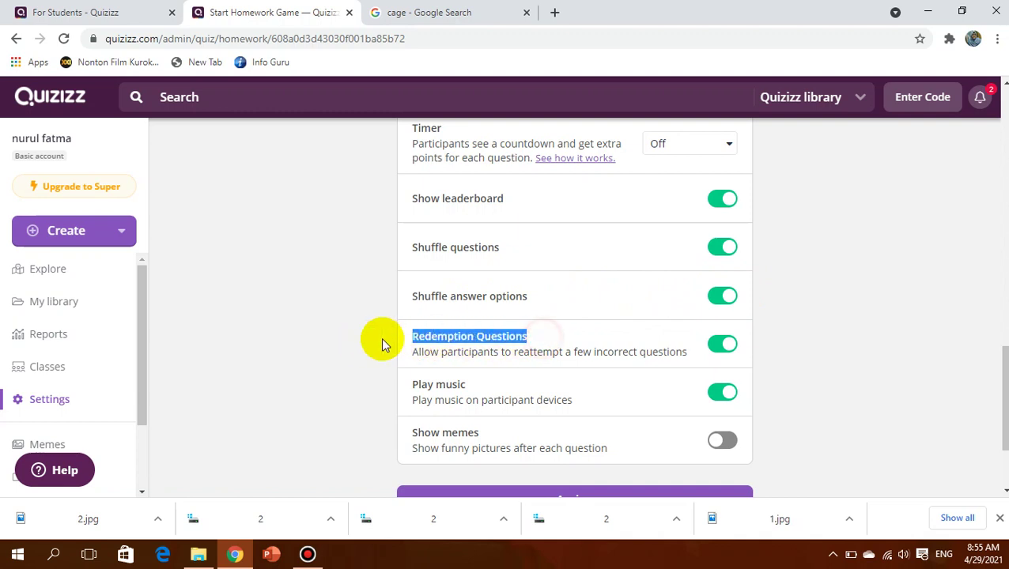
pyautogui.click(337, 302)
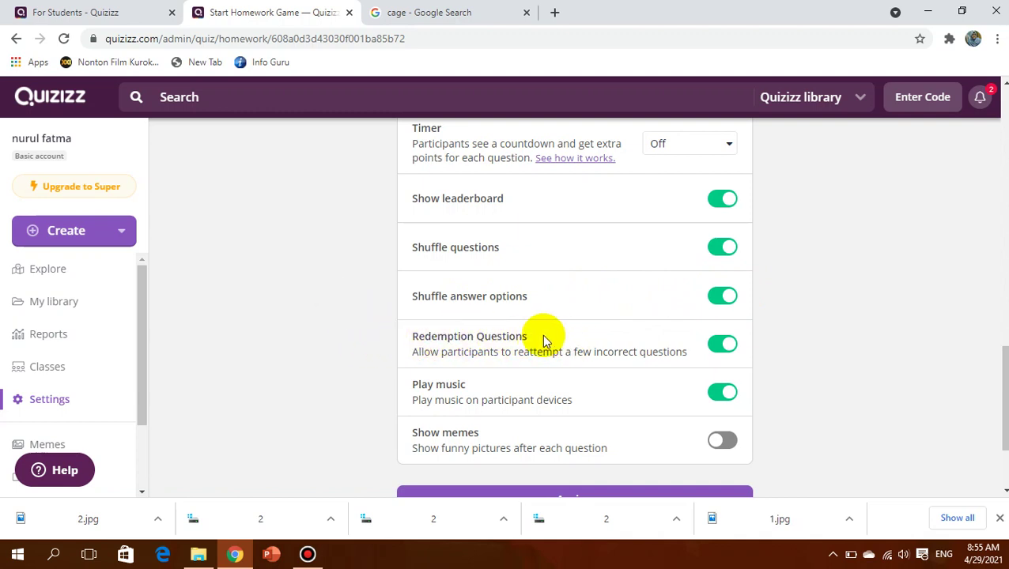
pyautogui.moveTo(543, 339); pyautogui.dragTo(380, 340)
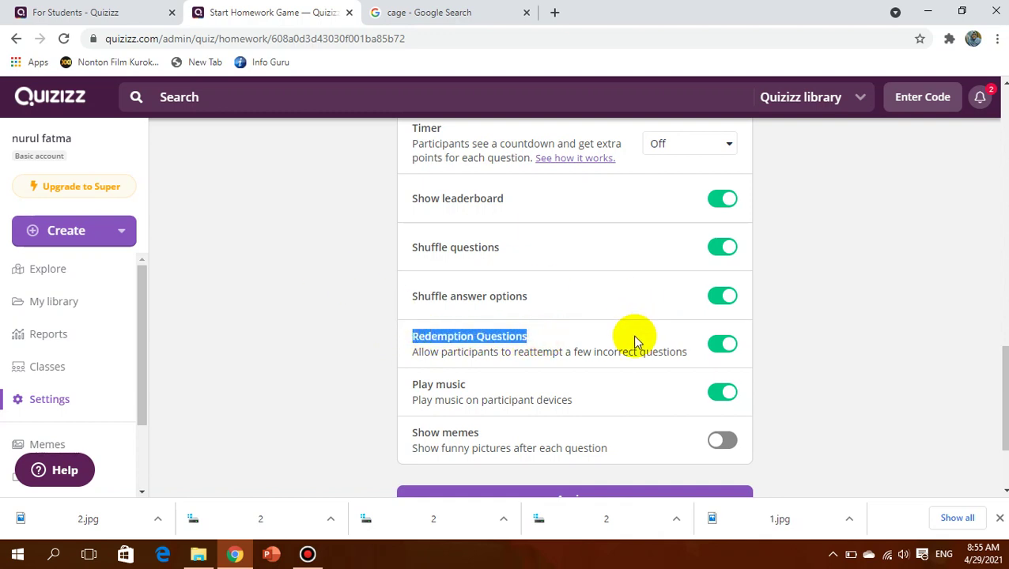
pyautogui.click(601, 341)
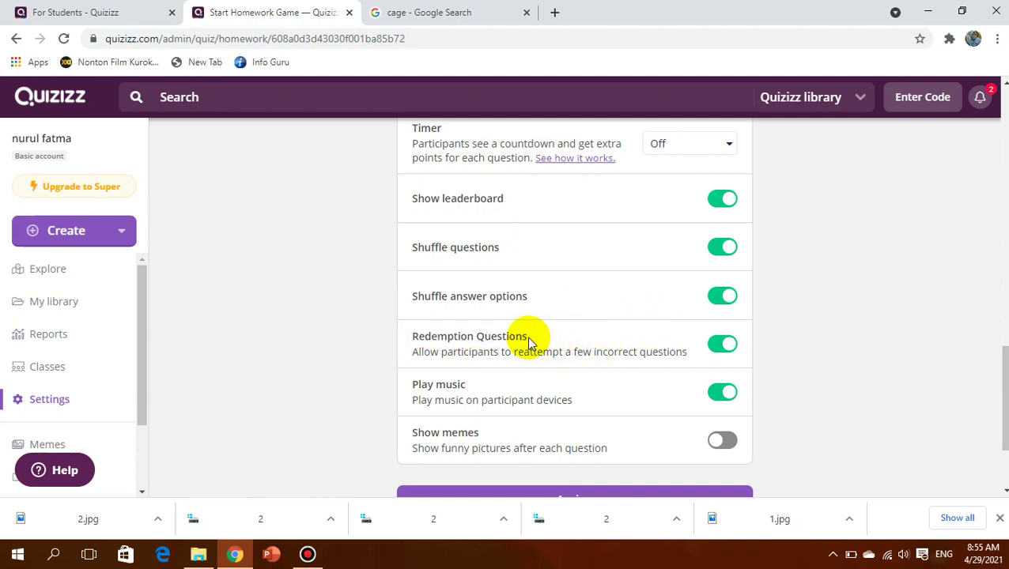
pyautogui.moveTo(528, 340); pyautogui.dragTo(433, 334)
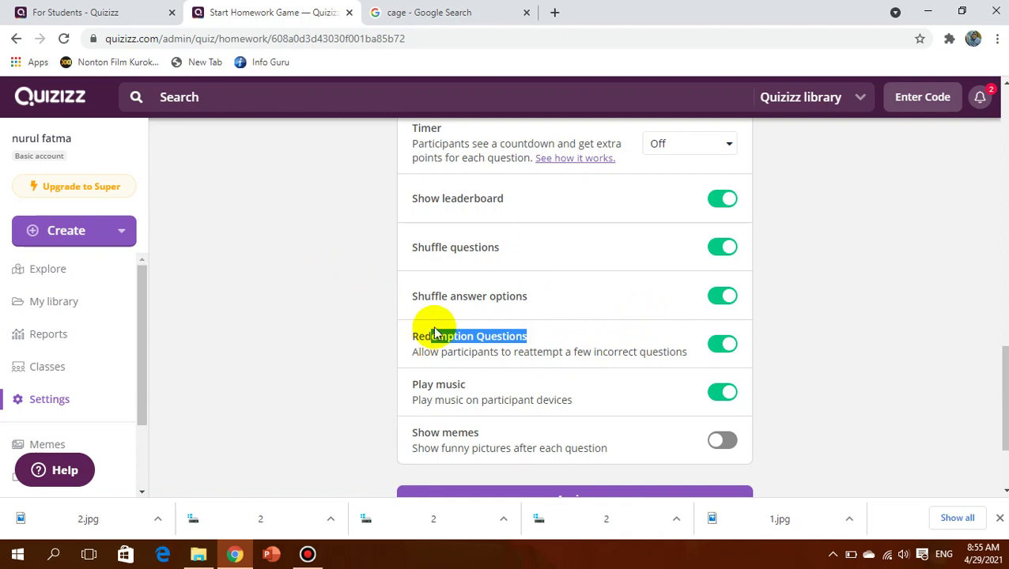
# Turn off Redemption Questions in the activity settings
pyautogui.click(439, 334)
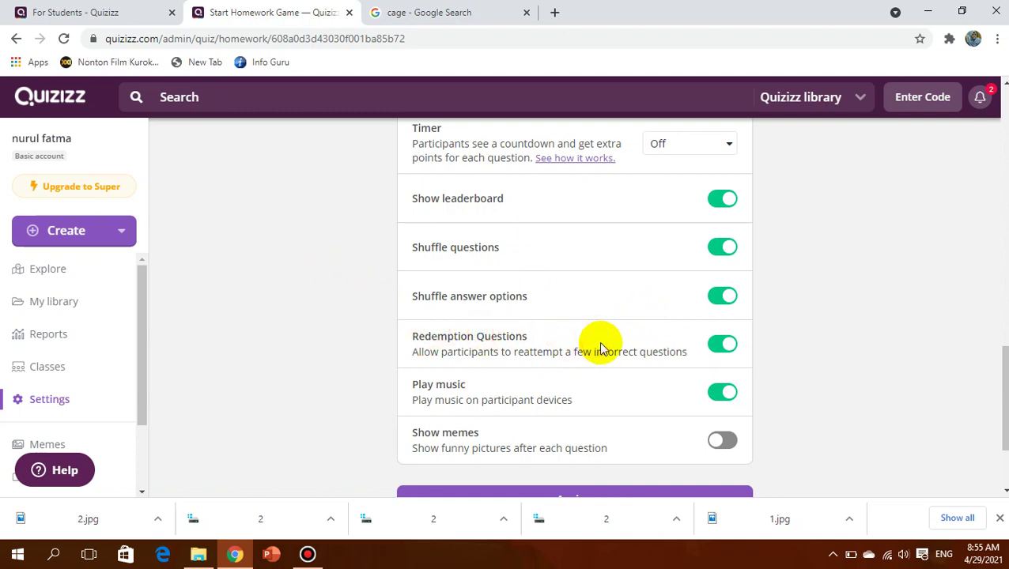
pyautogui.click(718, 345)
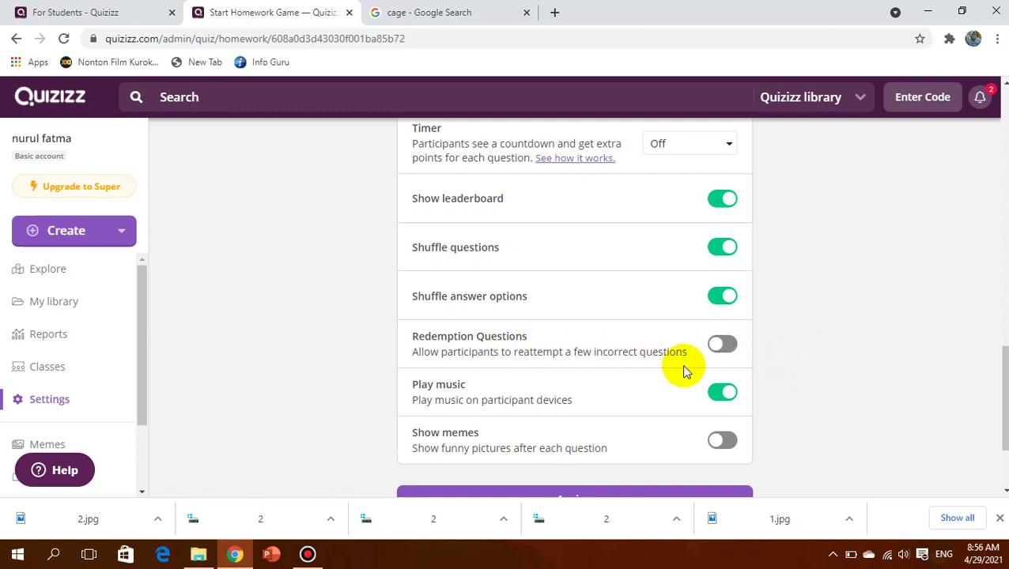
pyautogui.scroll(-1, 451, 349)
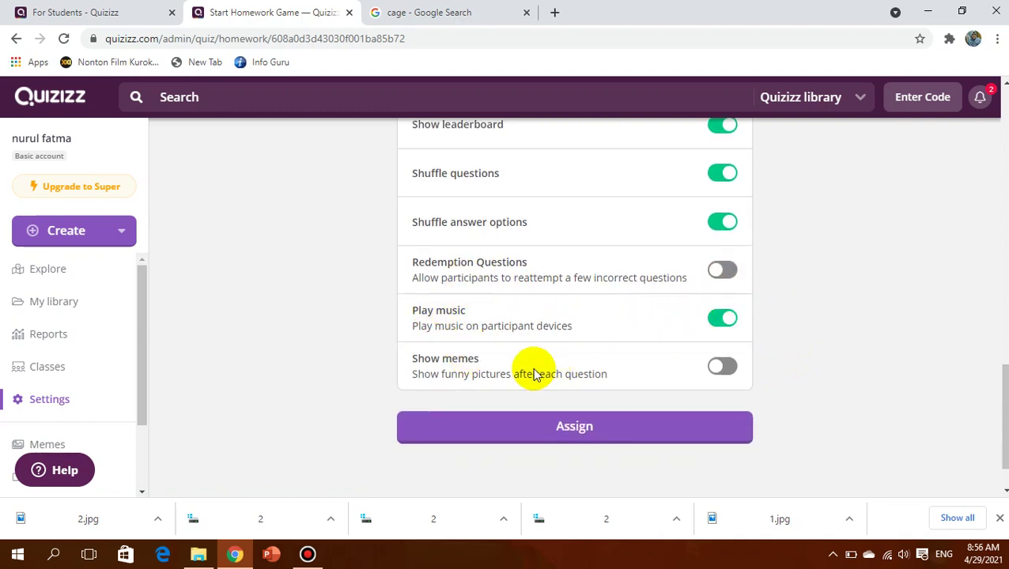
pyautogui.click(719, 368)
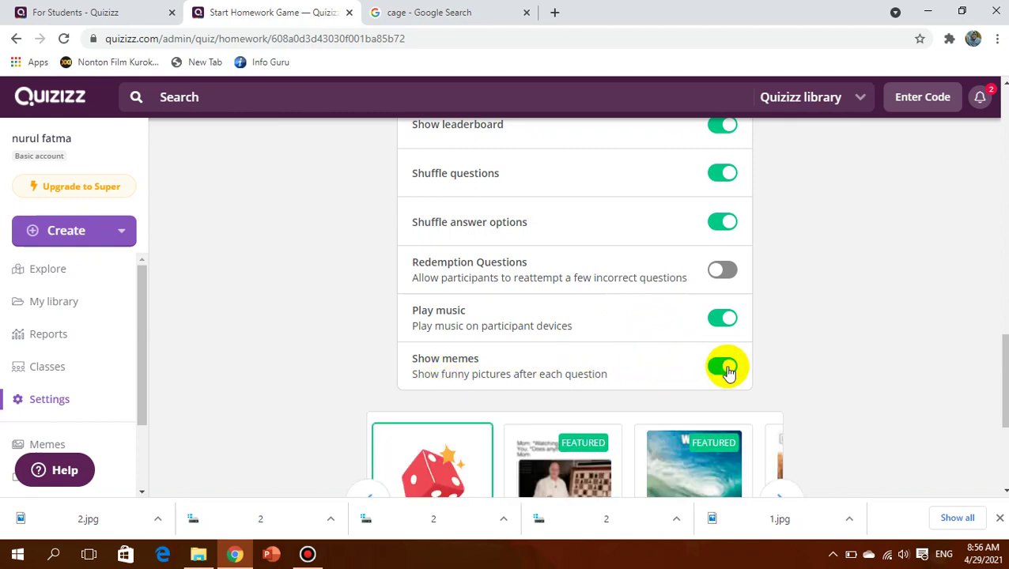
pyautogui.scroll(-1, 727, 372)
pyautogui.click(720, 291)
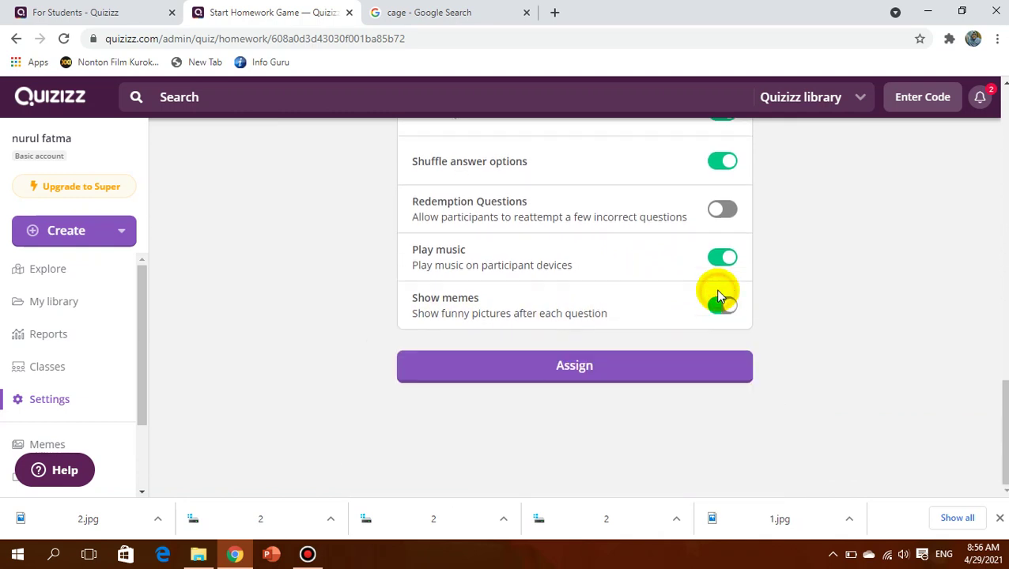
# Assign the quiz as homework and copy its share link from the participant invitation page
pyautogui.click(593, 376)
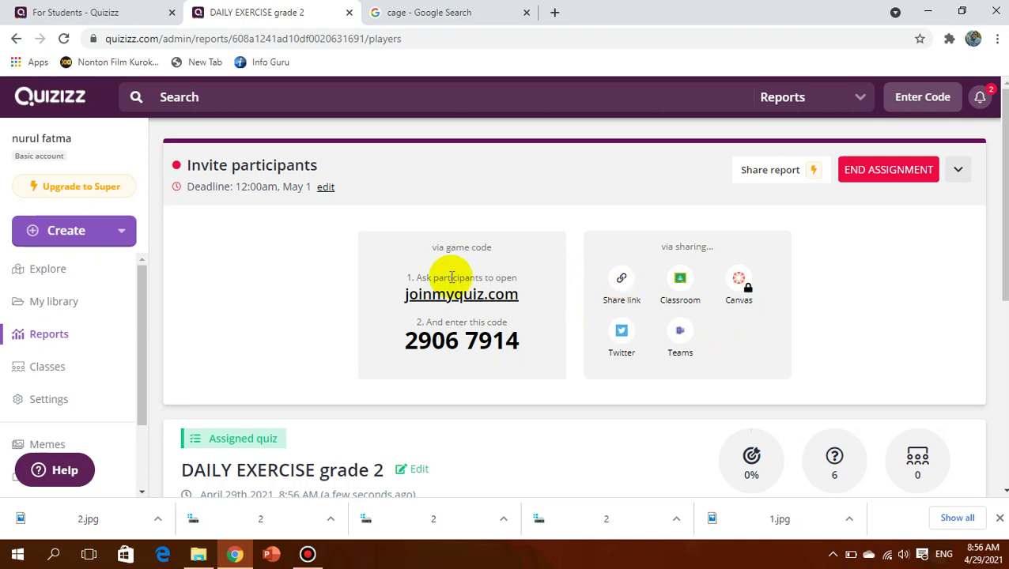
pyautogui.click(619, 283)
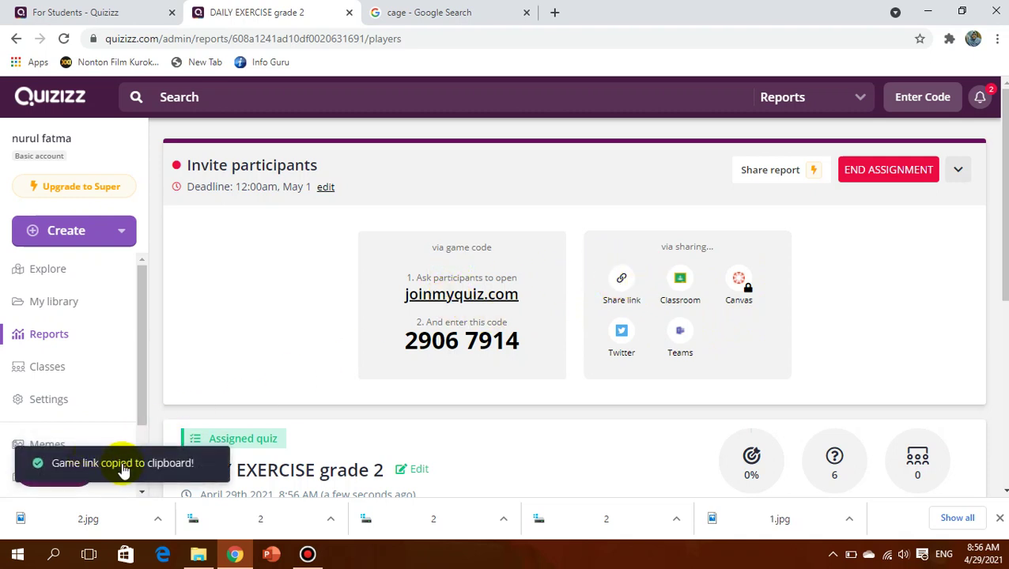
# Search for "whatsapp web" in a new browser tab and open WhatsApp Web from the results
pyautogui.click(450, 14)
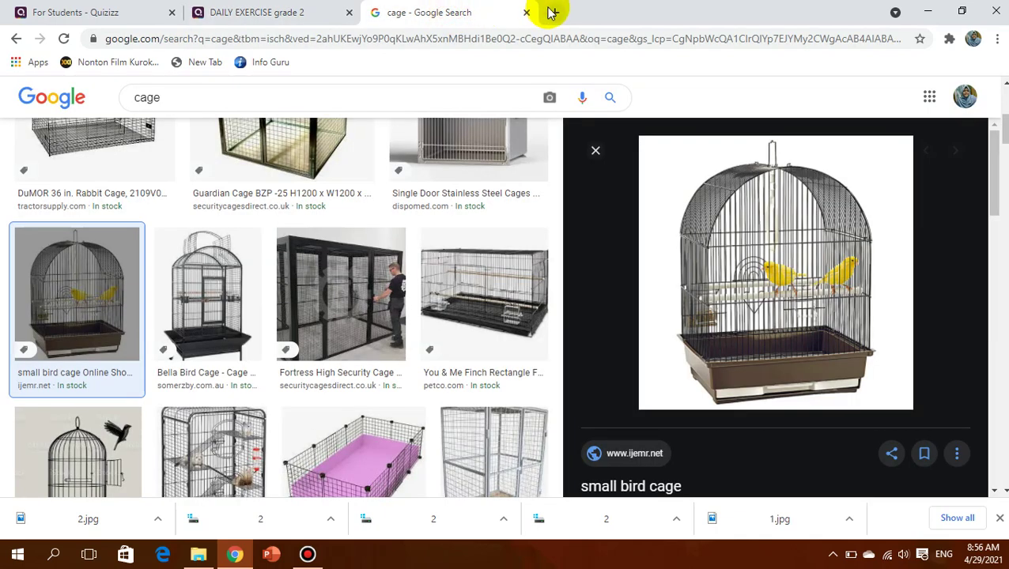
pyautogui.click(551, 12)
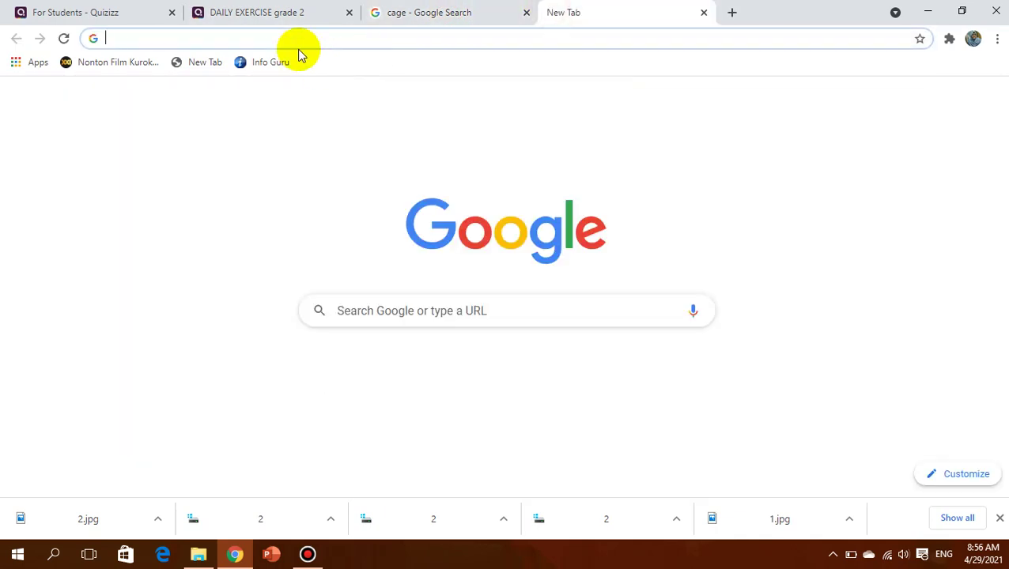
pyautogui.write('whatsap')
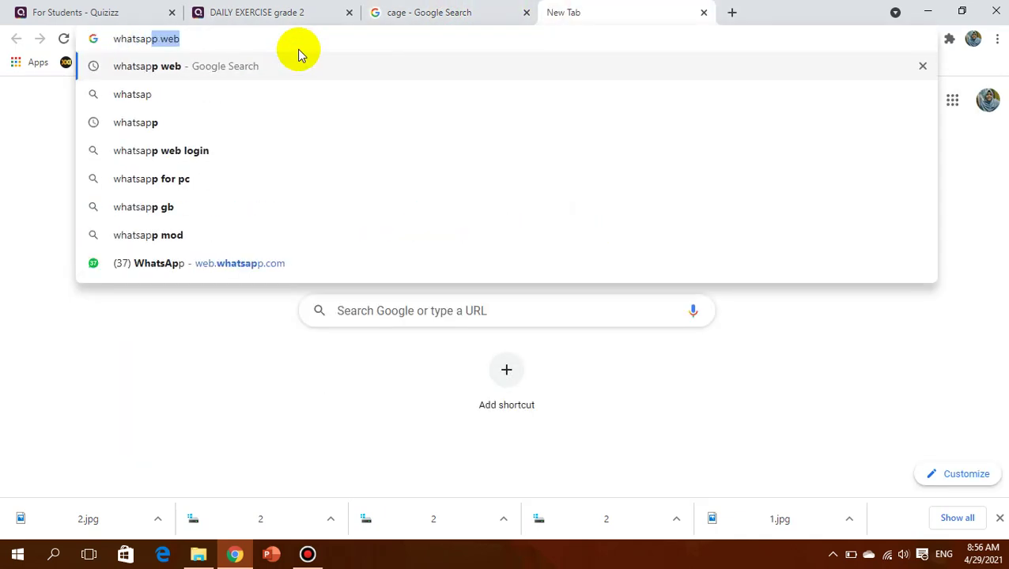
pyautogui.press('Return')
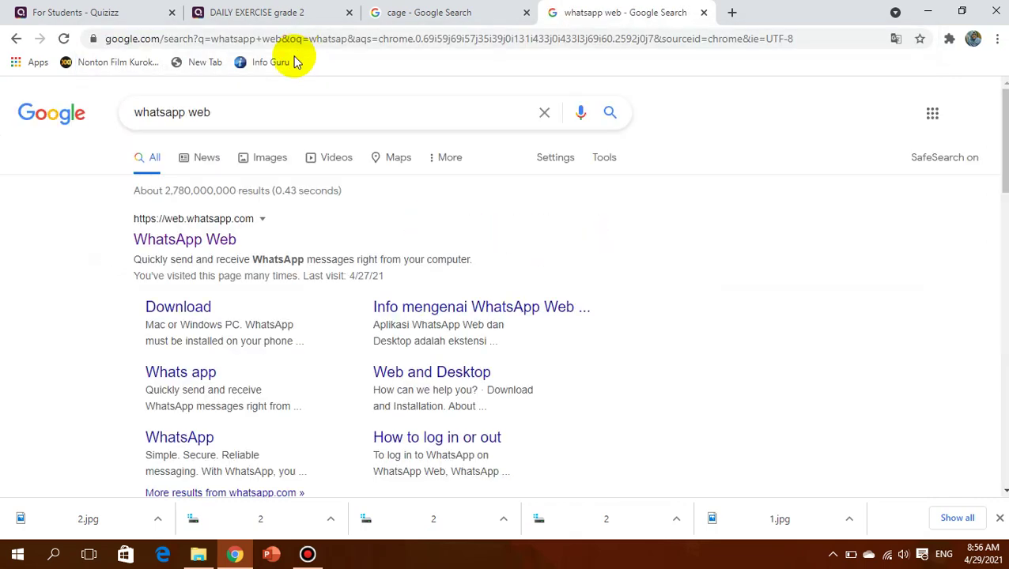
pyautogui.click(221, 243)
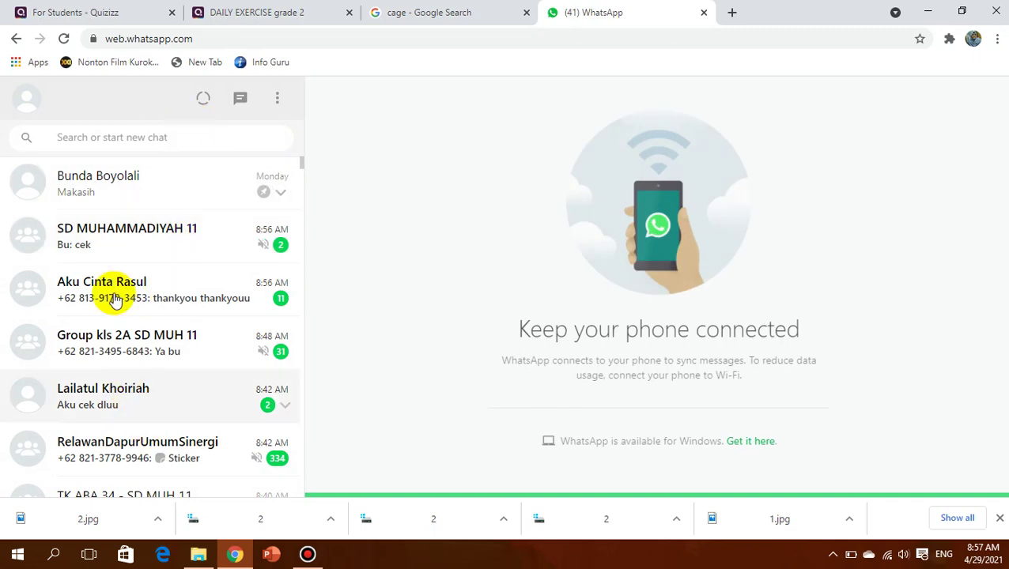
# Find the contact by name in the chat list and open the chat, waiting for the page to respond
pyautogui.scroll(-1, 144, 205)
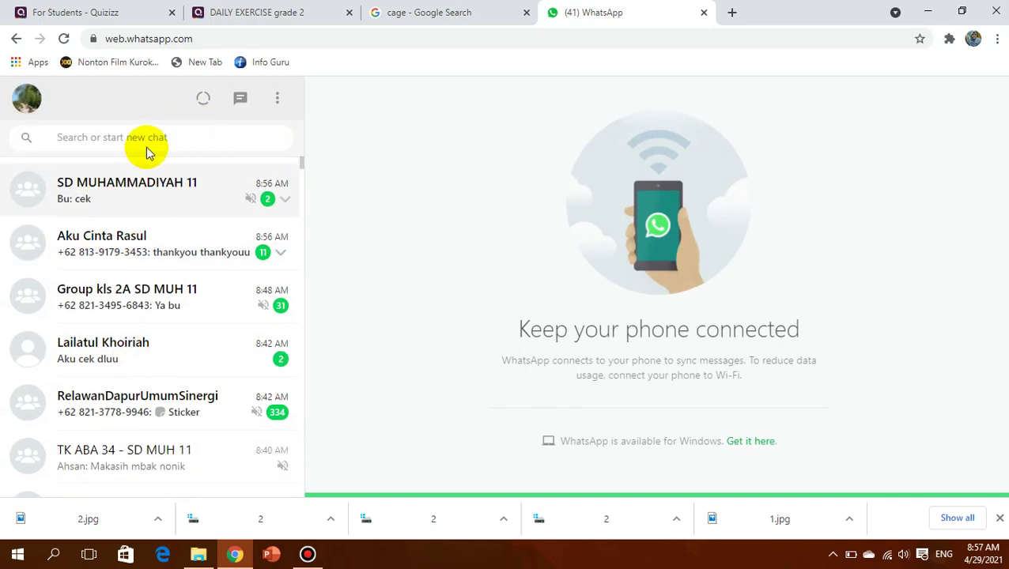
pyautogui.click(147, 132)
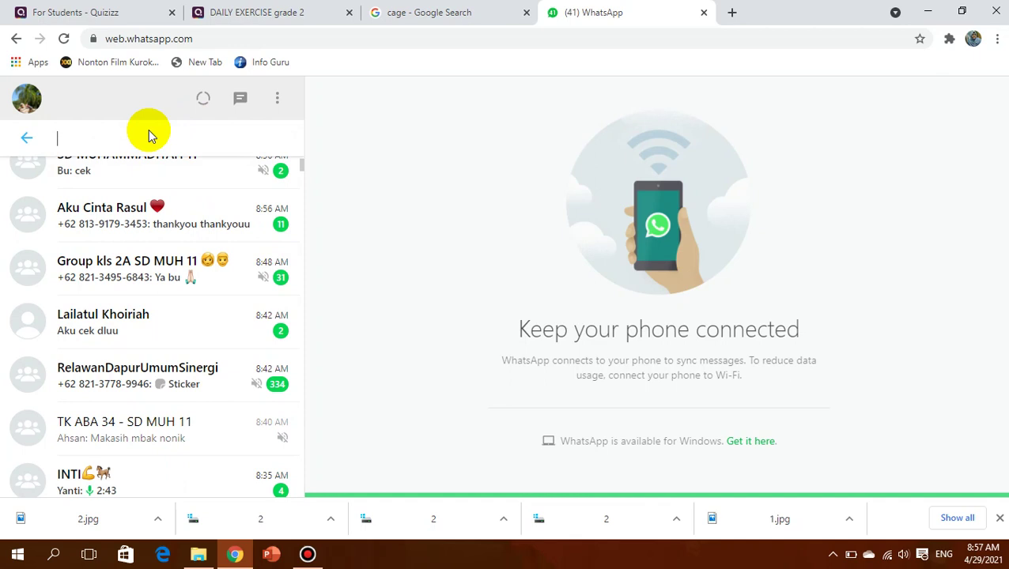
pyautogui.write('nurul')
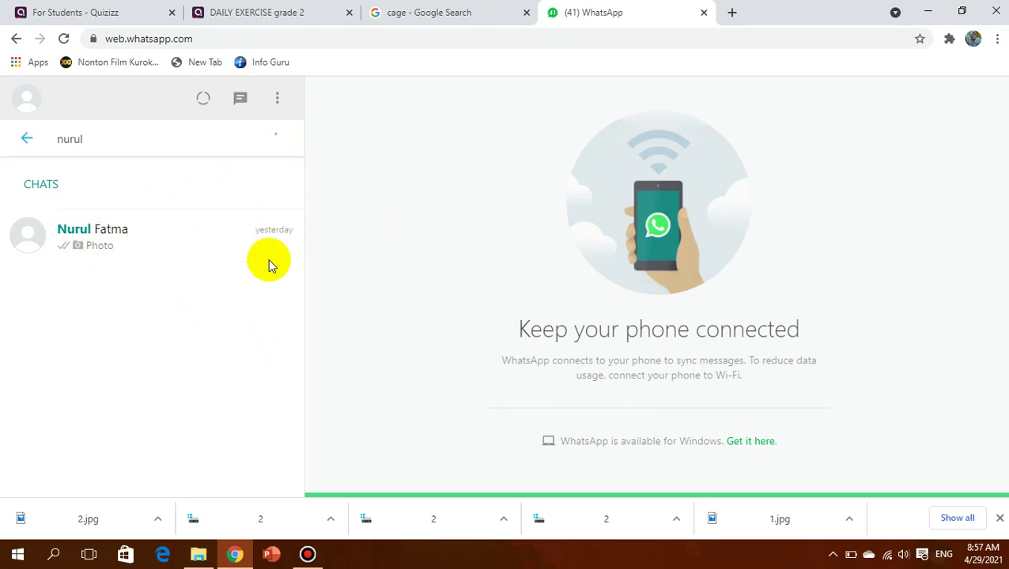
pyautogui.click(107, 247)
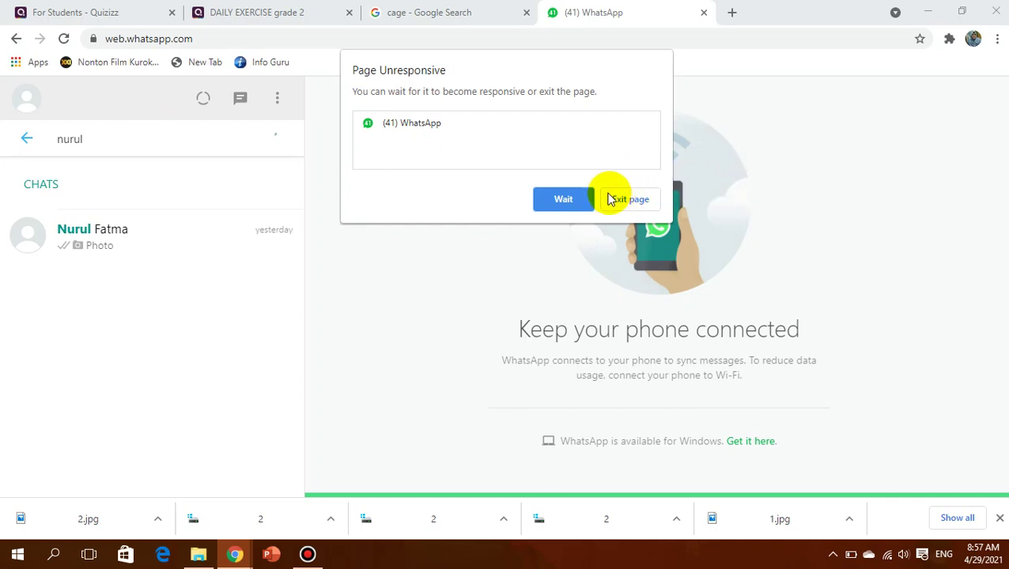
pyautogui.click(557, 200)
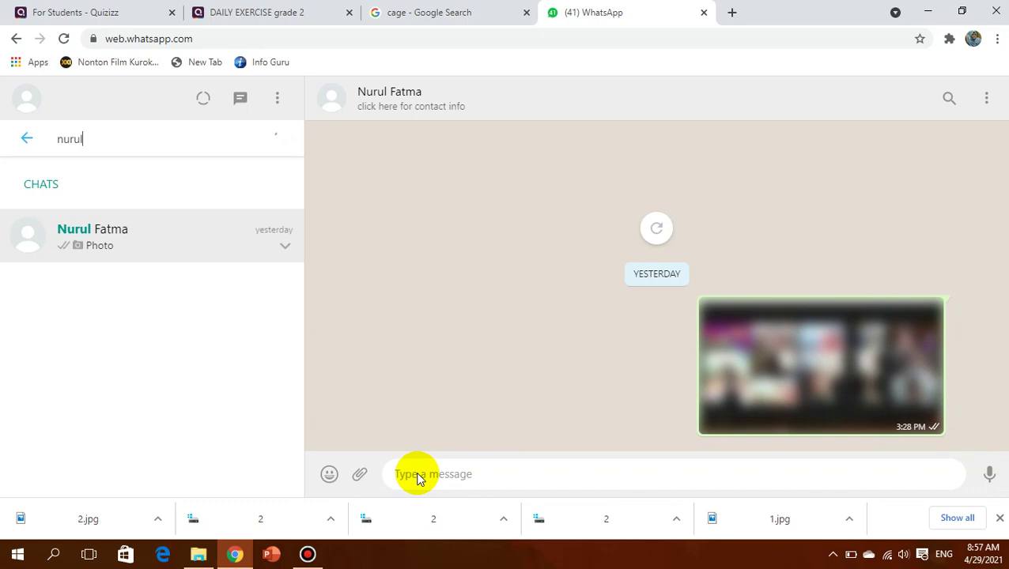
# Send the copied Quizizz game link to the contact and dismiss the incoming message notification
pyautogui.hotkey('ctrl', 'v')
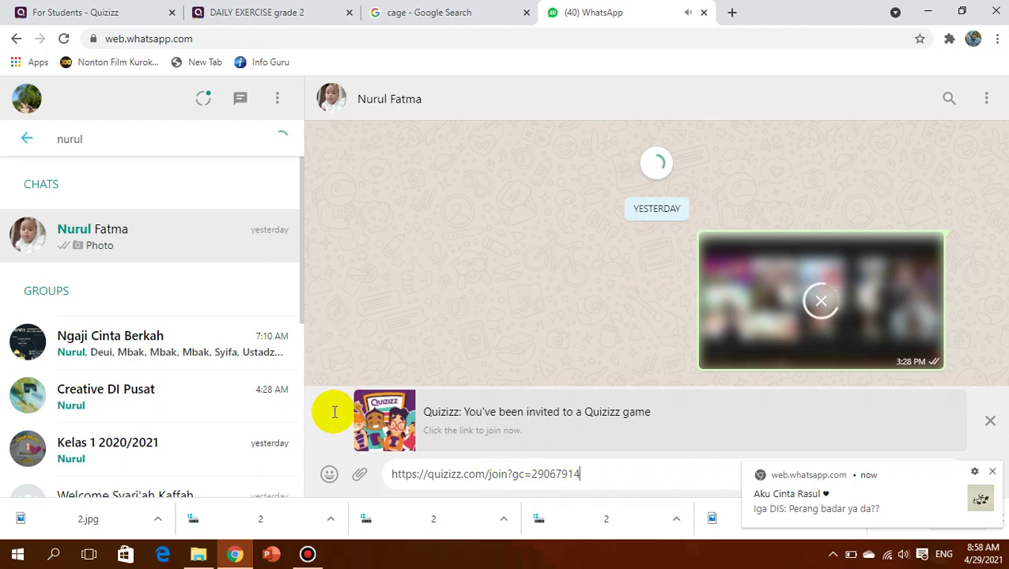
pyautogui.click(991, 472)
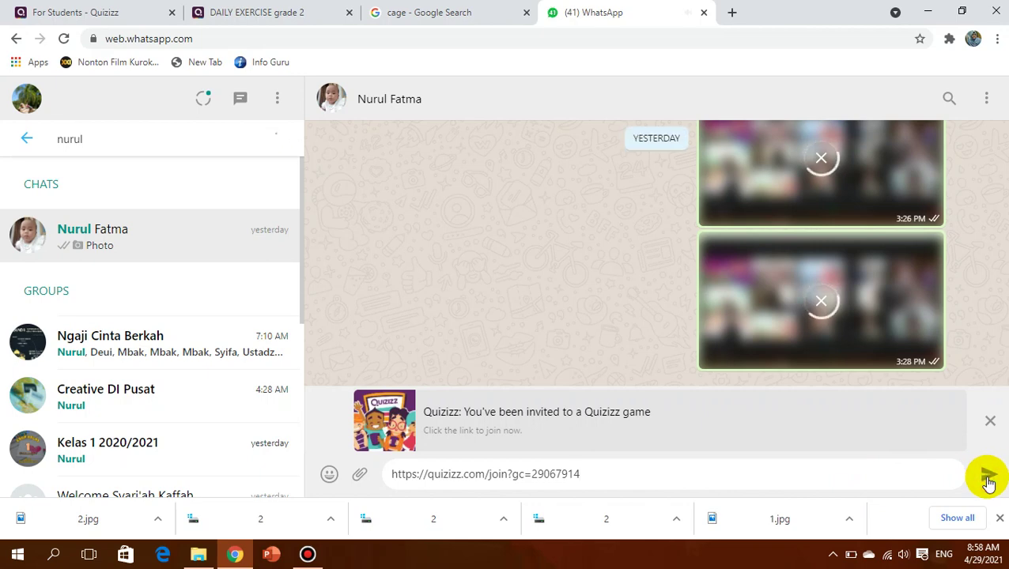
pyautogui.click(988, 481)
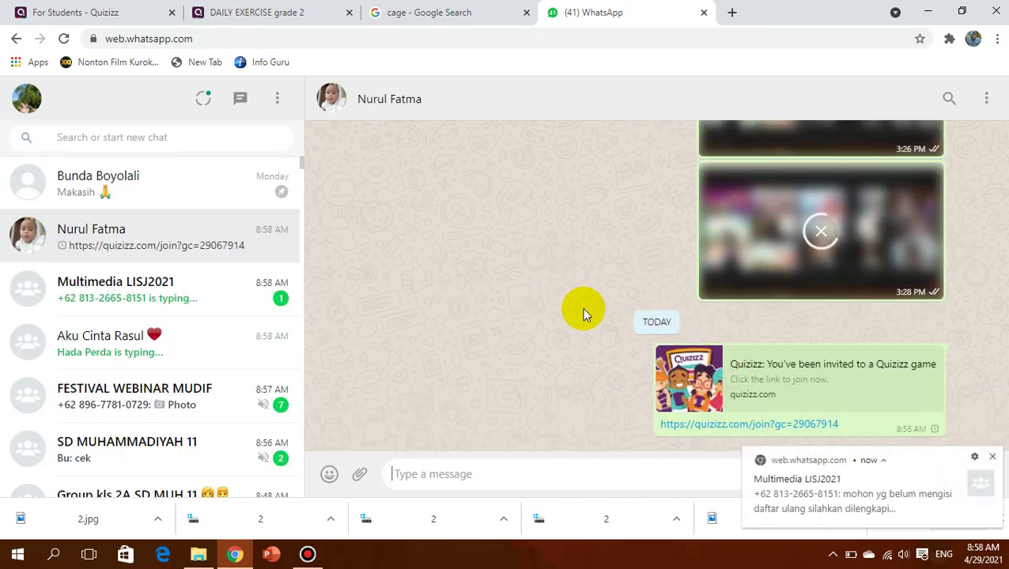
pyautogui.click(992, 456)
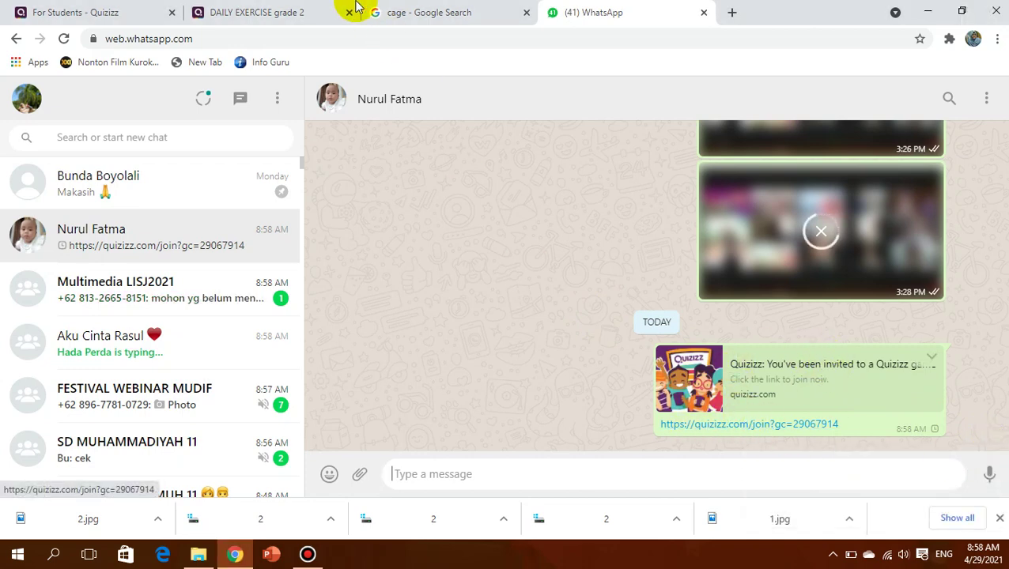
pyautogui.moveTo(421, 7)
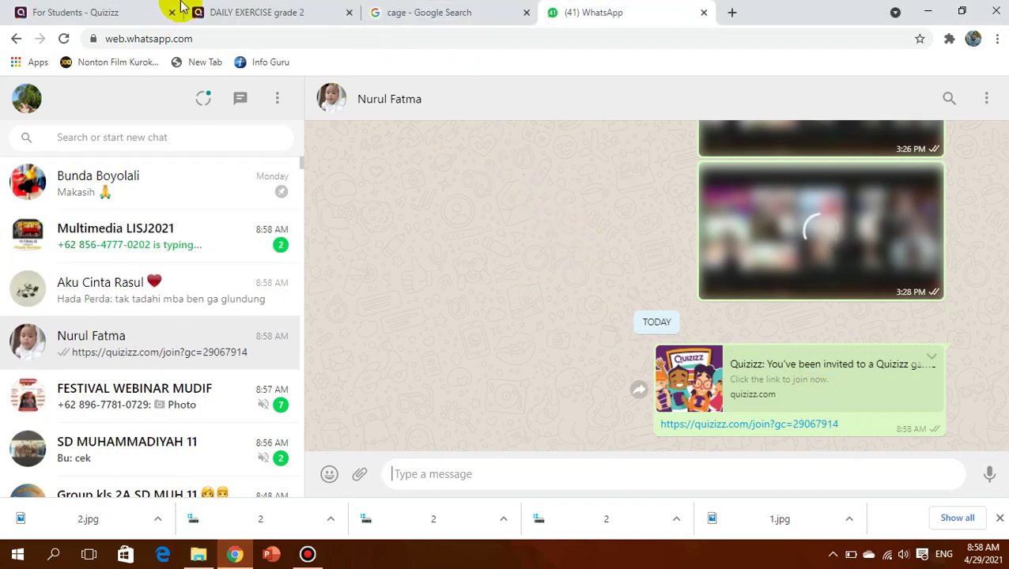
pyautogui.click(261, 15)
pyautogui.click(401, 11)
pyautogui.click(589, 11)
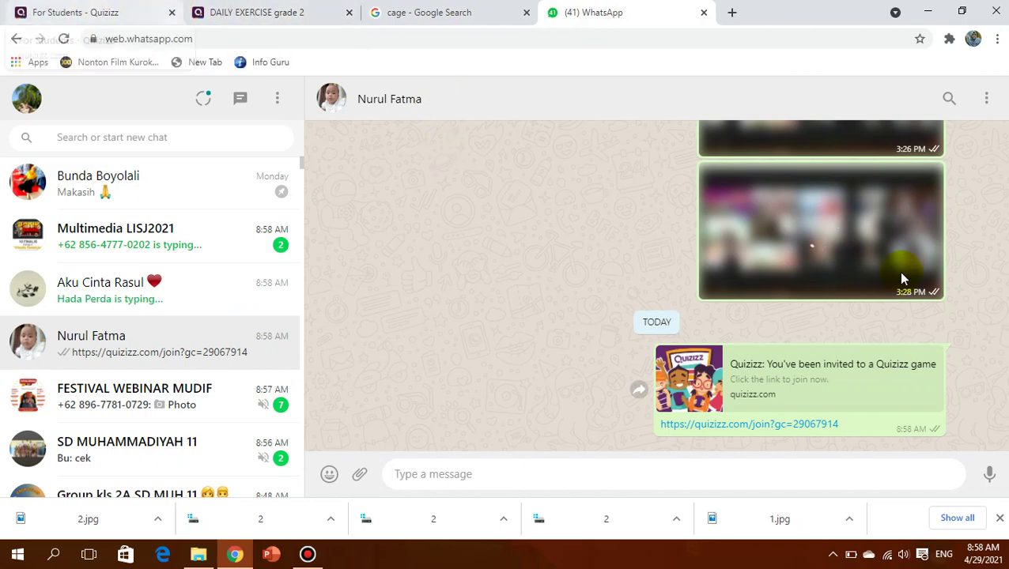
# Join the quiz through the link sent in the chat, entering the participant's name and turning music on
pyautogui.click(799, 427)
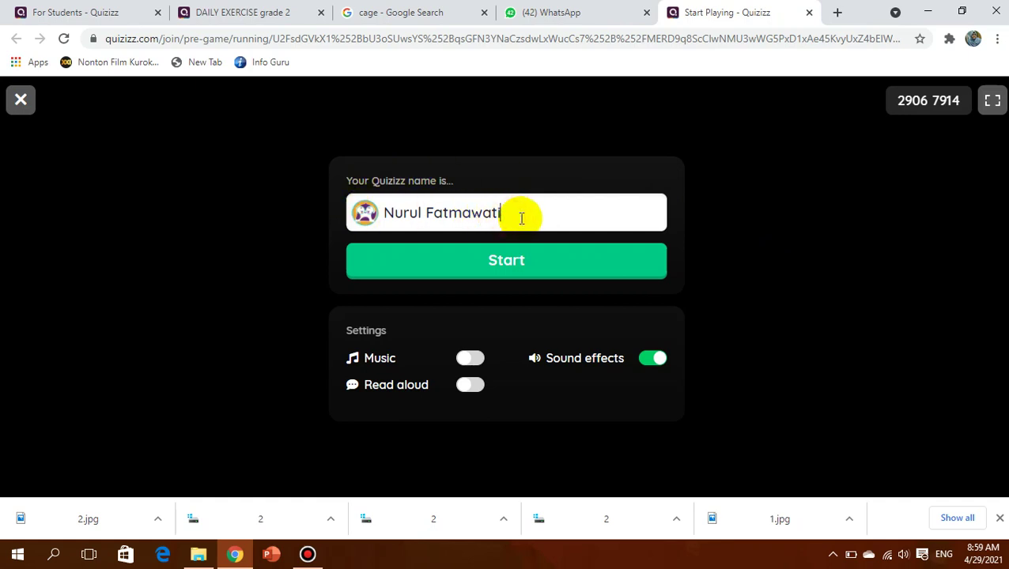
pyautogui.moveTo(521, 219); pyautogui.dragTo(314, 210)
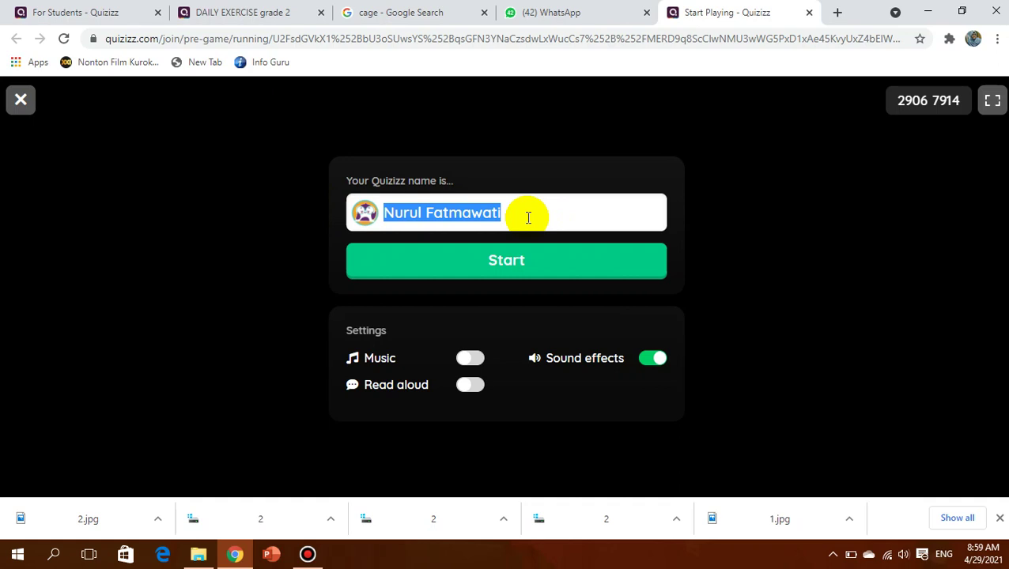
pyautogui.write('Azra')
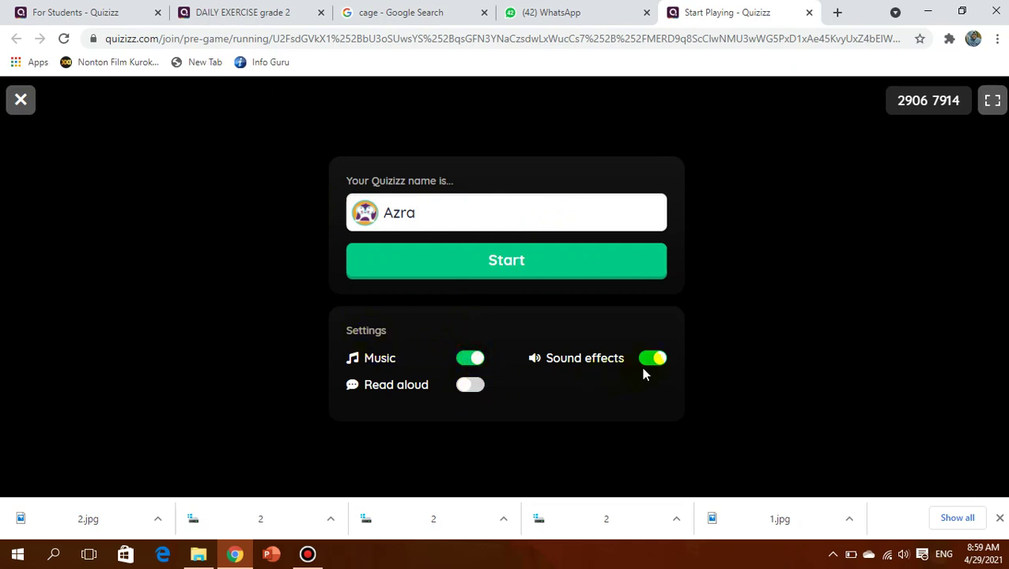
pyautogui.click(510, 264)
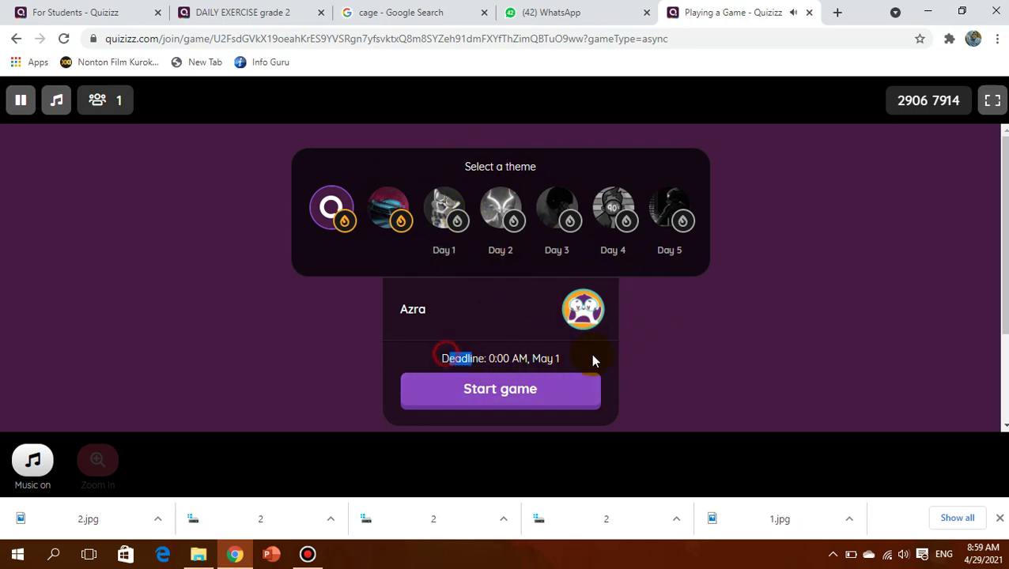
# Highlight the deadline shown under the participant's name and start the game
pyautogui.moveTo(592, 360); pyautogui.dragTo(593, 360)
pyautogui.click(453, 355)
pyautogui.moveTo(489, 360); pyautogui.dragTo(490, 360)
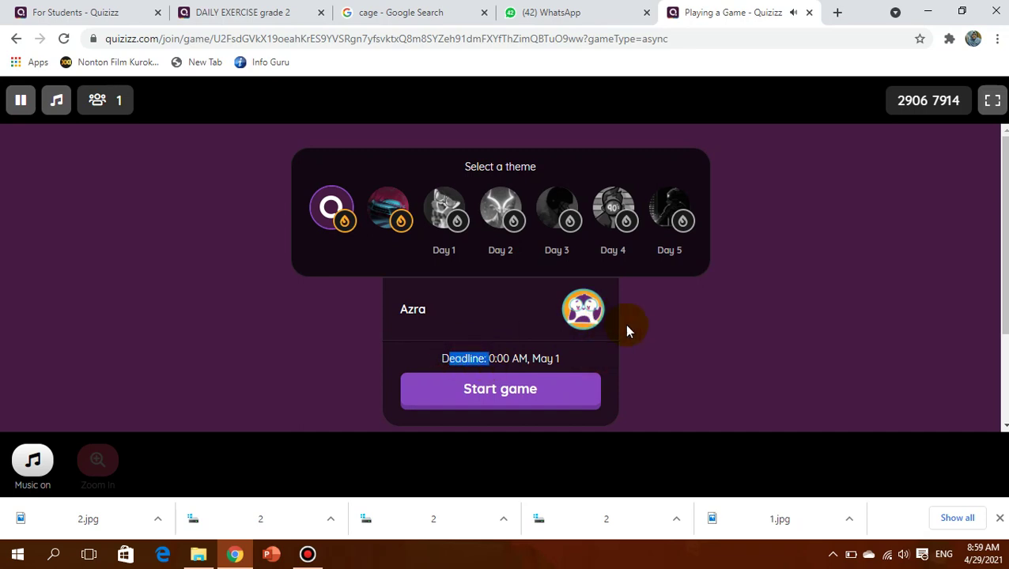
pyautogui.click(508, 393)
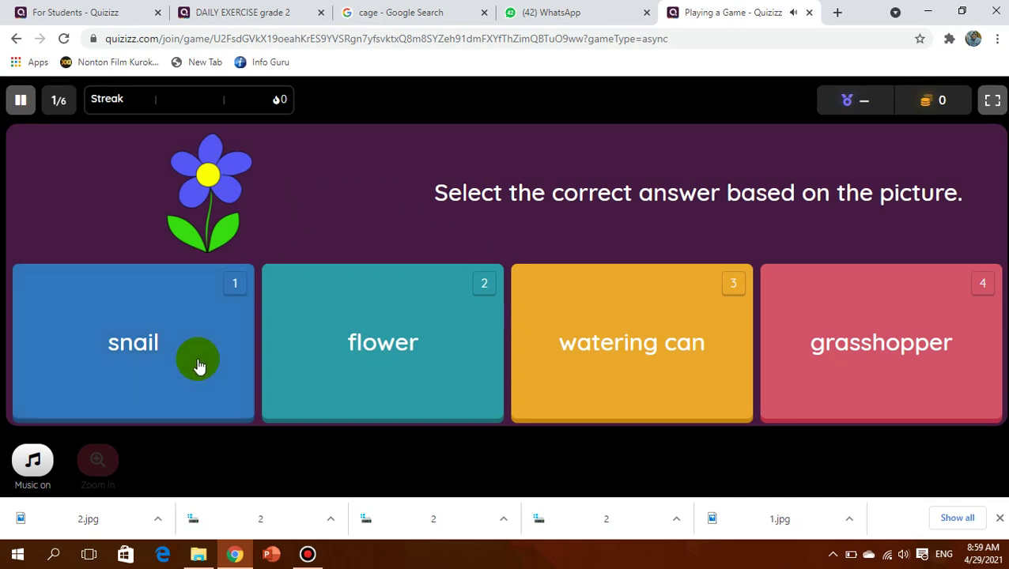
# Answer the first four picture questions with flower, grasshopper, cage and dragonfly
pyautogui.click(398, 365)
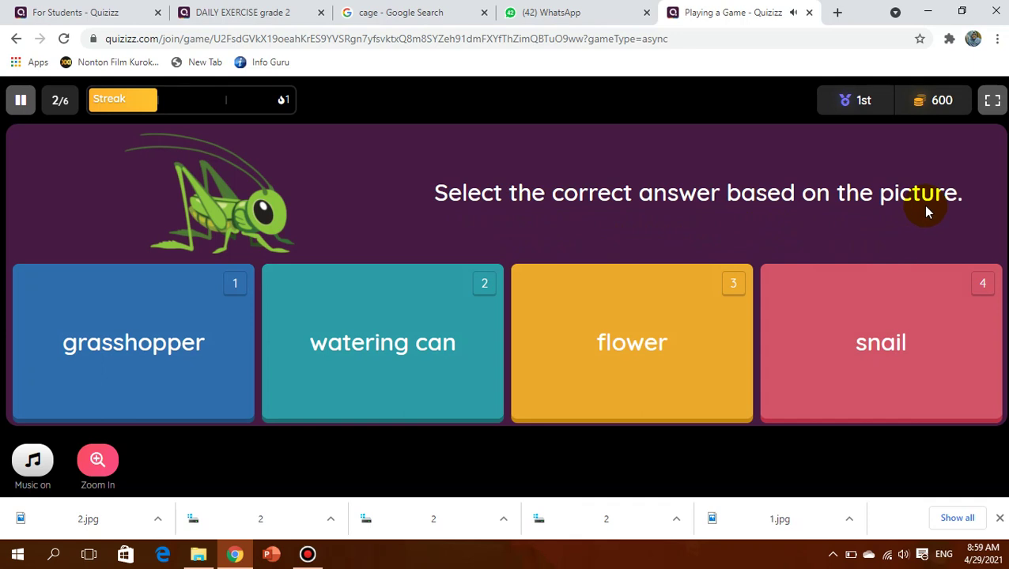
pyautogui.click(76, 348)
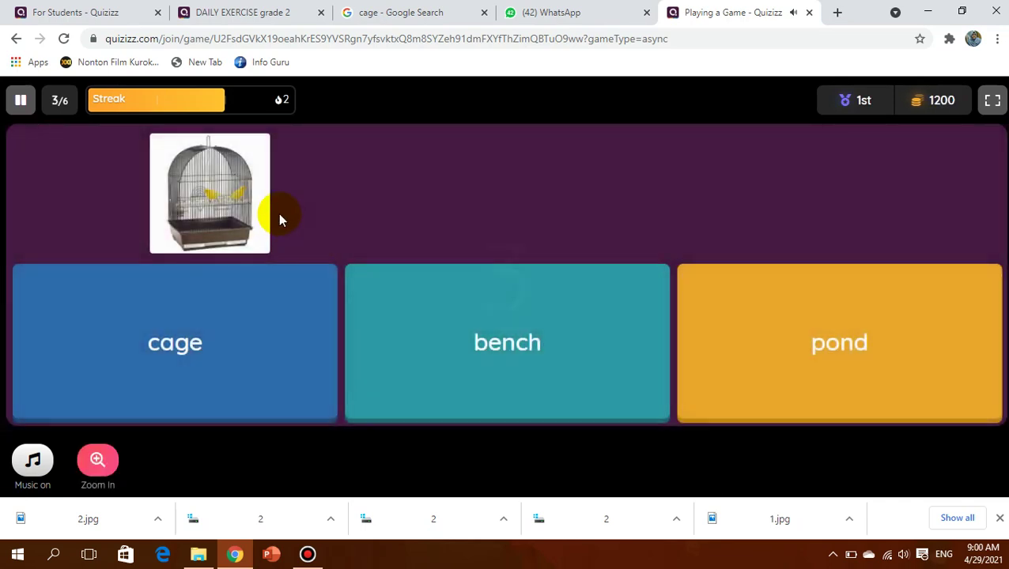
pyautogui.click(241, 340)
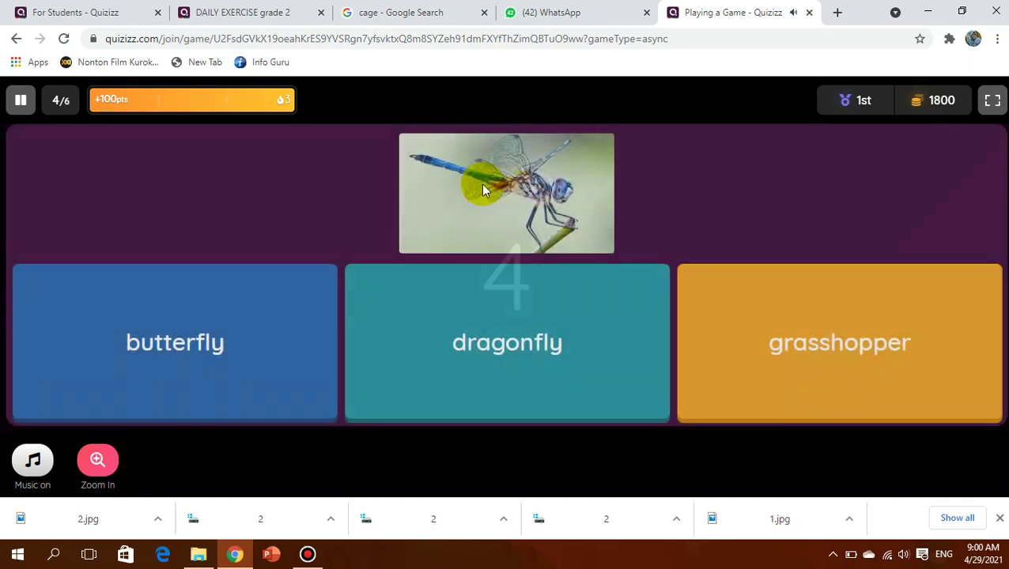
pyautogui.click(630, 342)
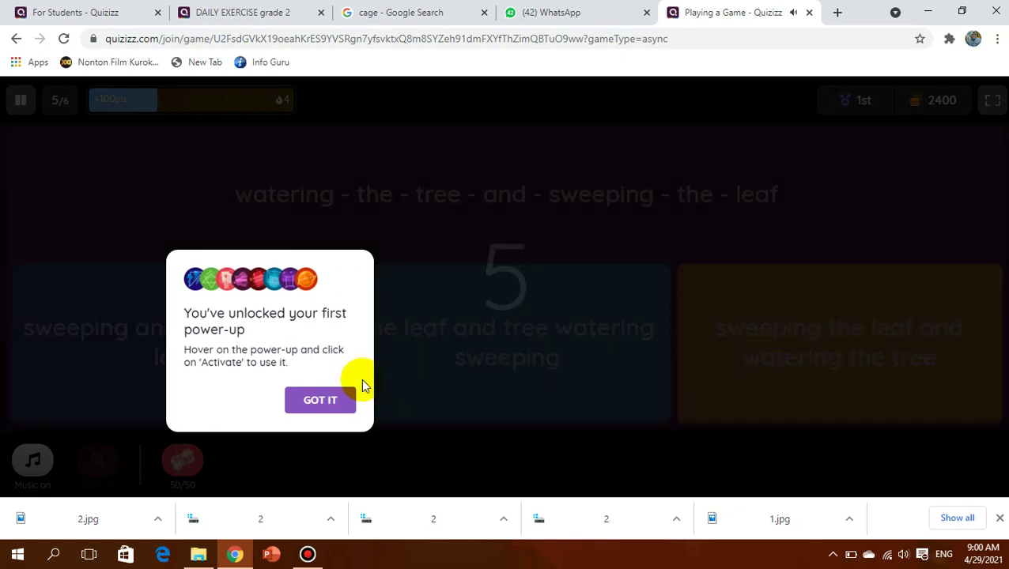
# Dismiss the power-up notice and answer the fifth question with "the leaf and tree watering sweeping"
pyautogui.click(331, 402)
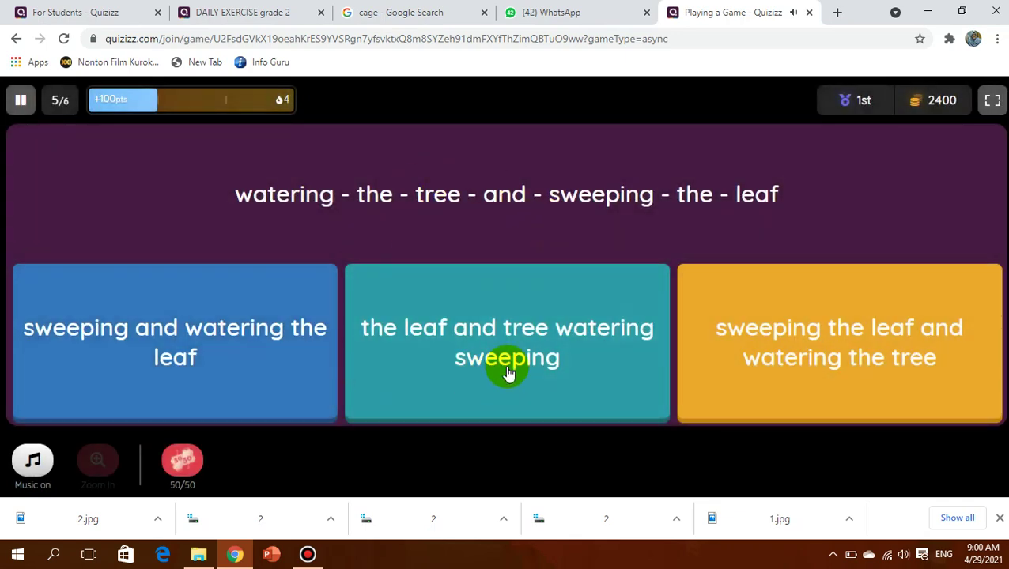
pyautogui.click(427, 374)
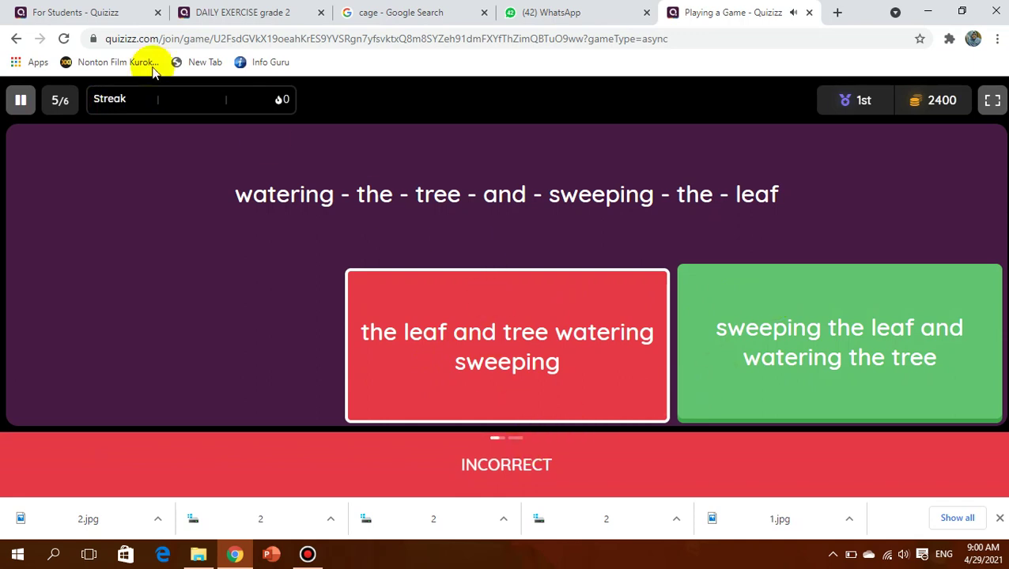
# Answer the sixth and last picture question with butterfly
pyautogui.click(383, 158)
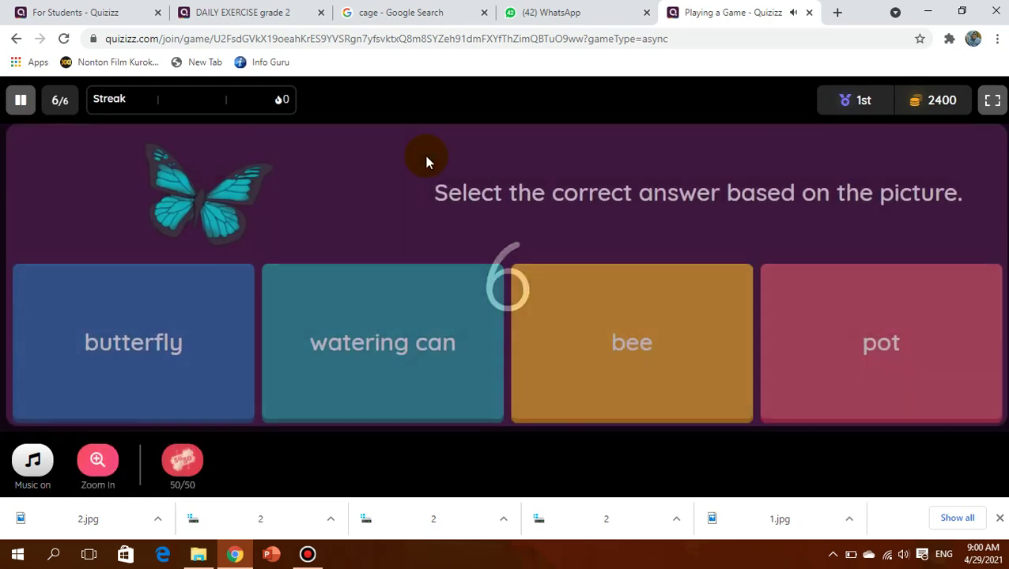
pyautogui.click(283, 305)
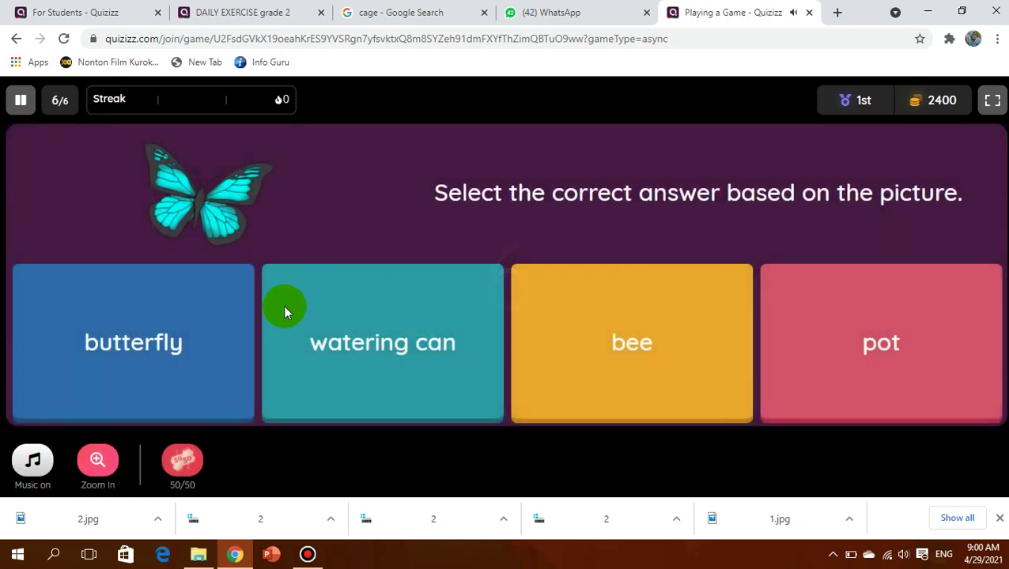
pyautogui.click(207, 356)
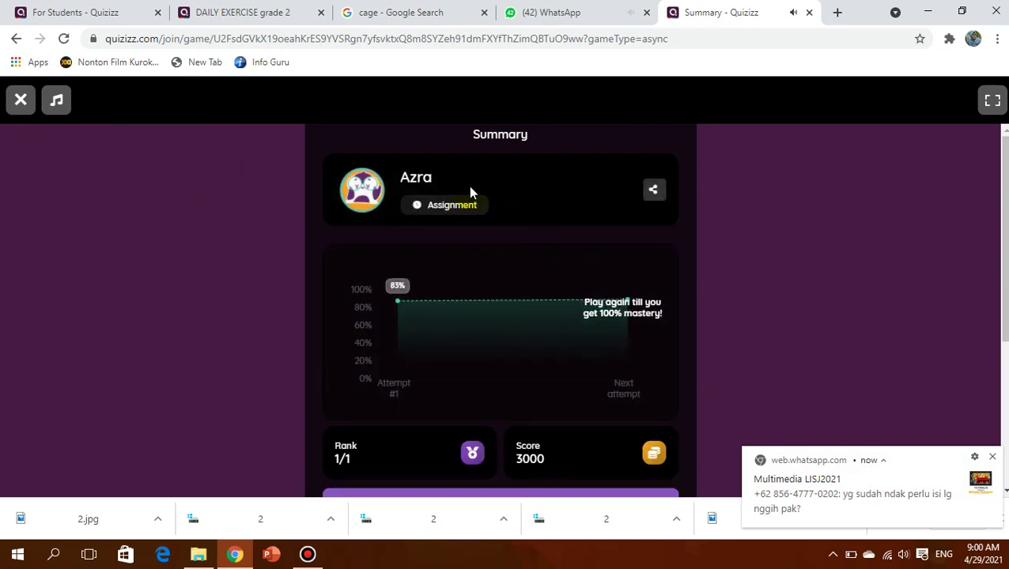
# Review the game summary, including the rank, score, replay options and performance stats
pyautogui.scroll(-1, 509, 301)
pyautogui.scroll(-3, 509, 302)
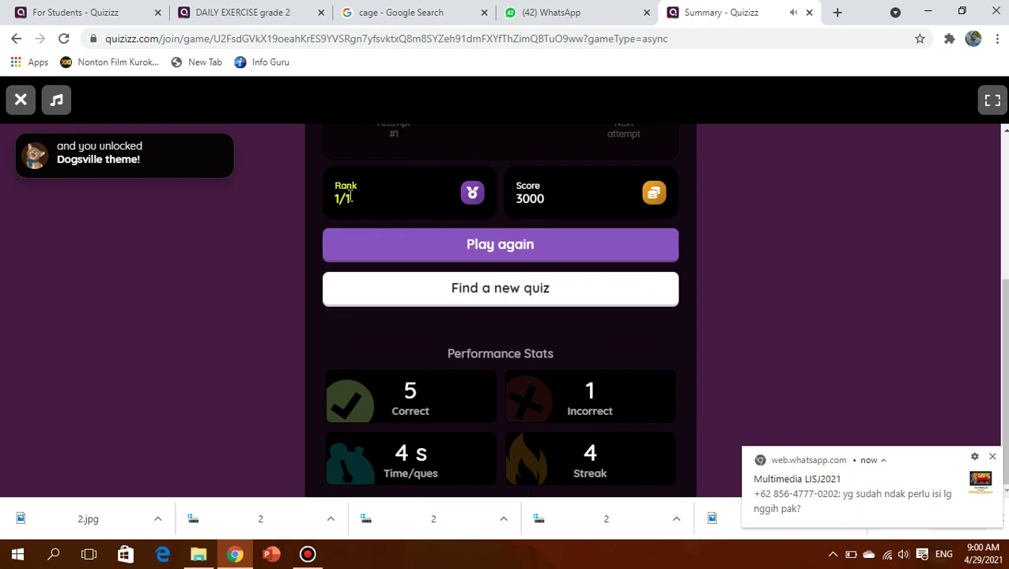
pyautogui.click(478, 261)
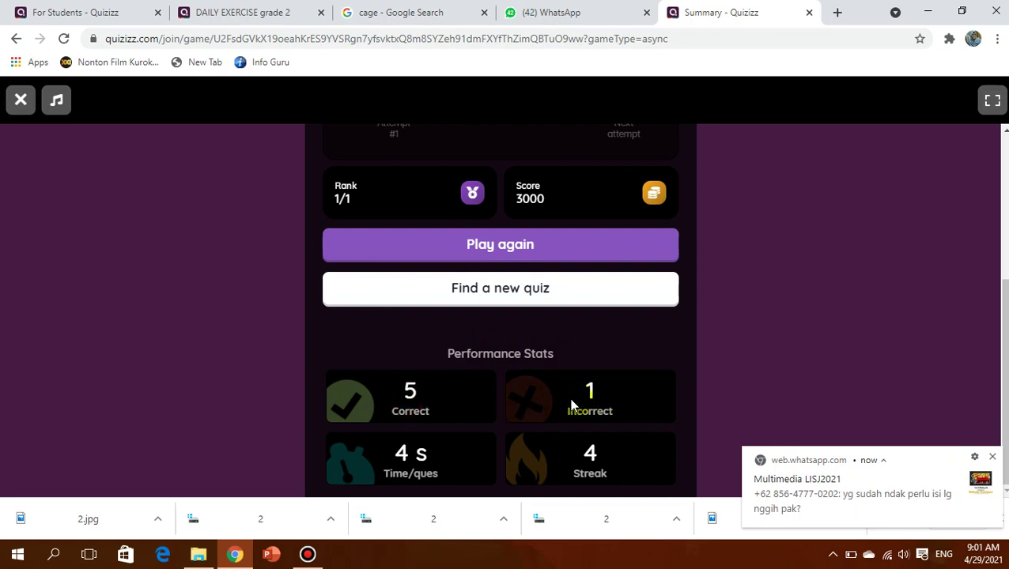
pyautogui.scroll(4, 636, 364)
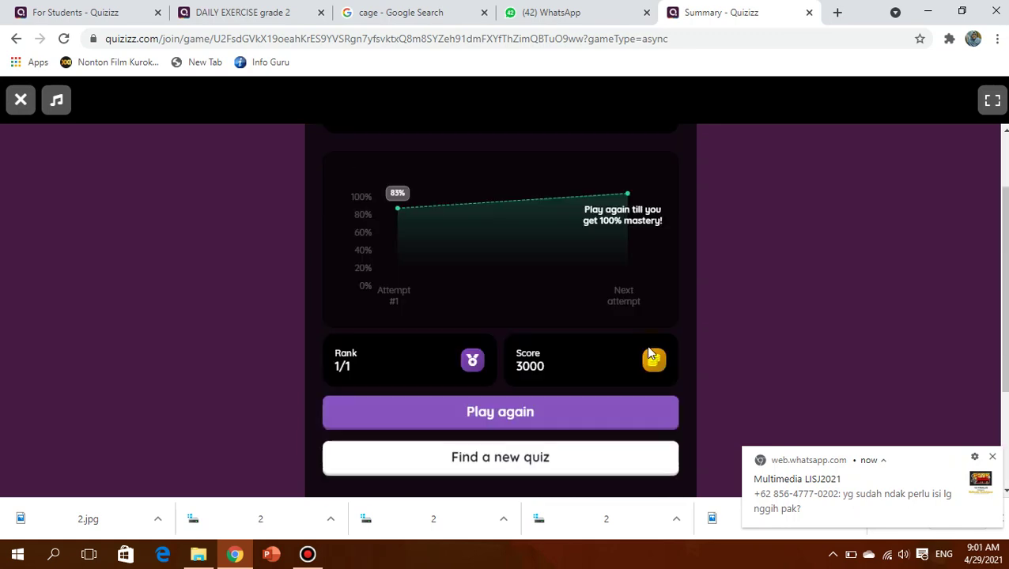
pyautogui.scroll(-3, 518, 241)
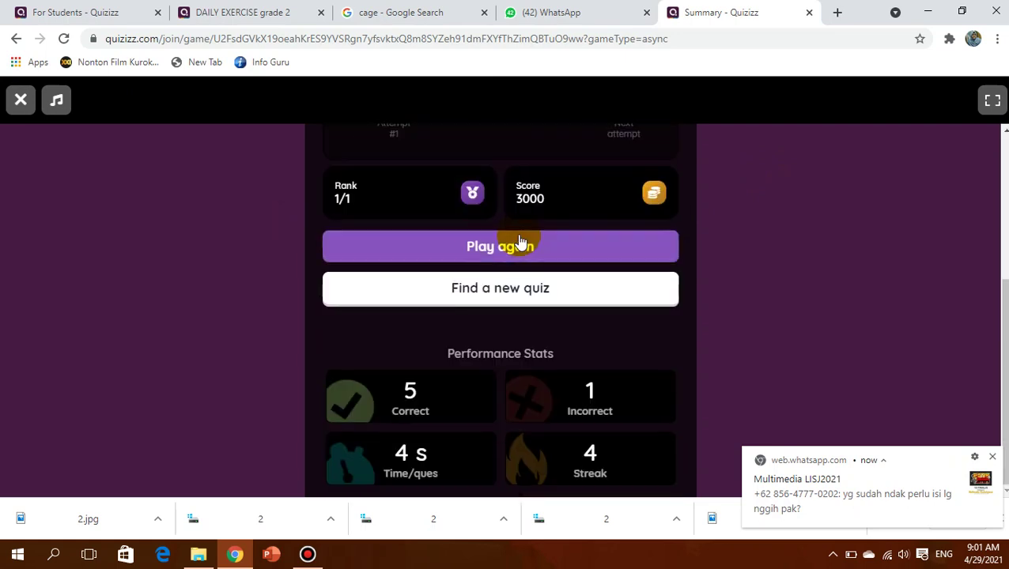
pyautogui.scroll(3, 517, 241)
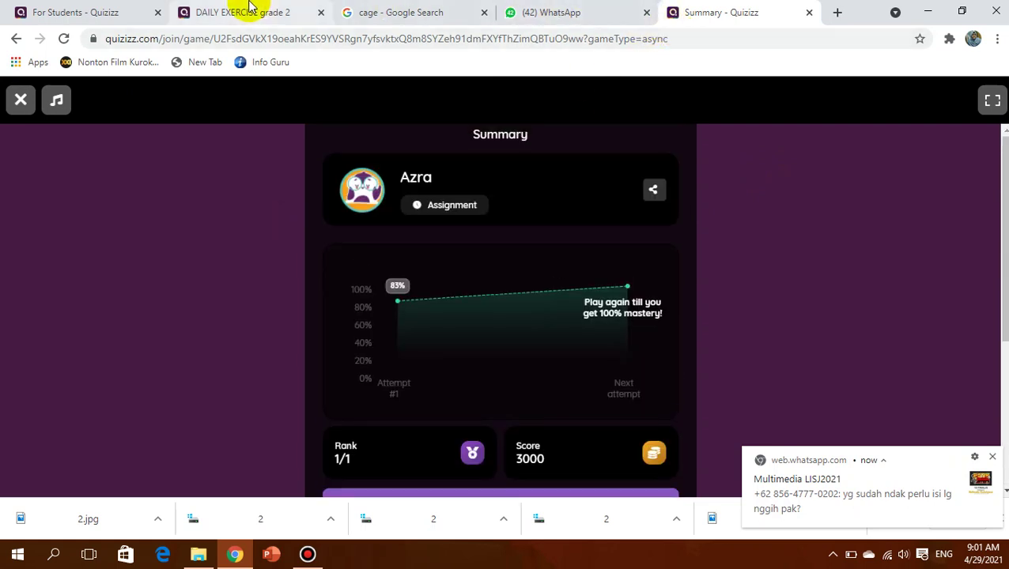
# Close the participant's game summary page and return to the DAILY EXERCISE grade 2 assignment page
pyautogui.click(249, 6)
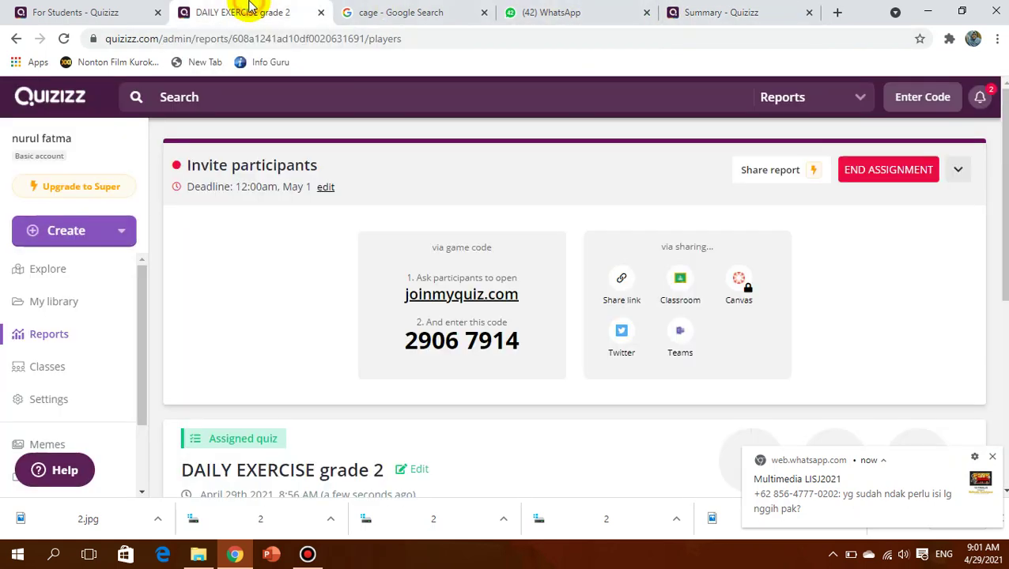
pyautogui.click(706, 9)
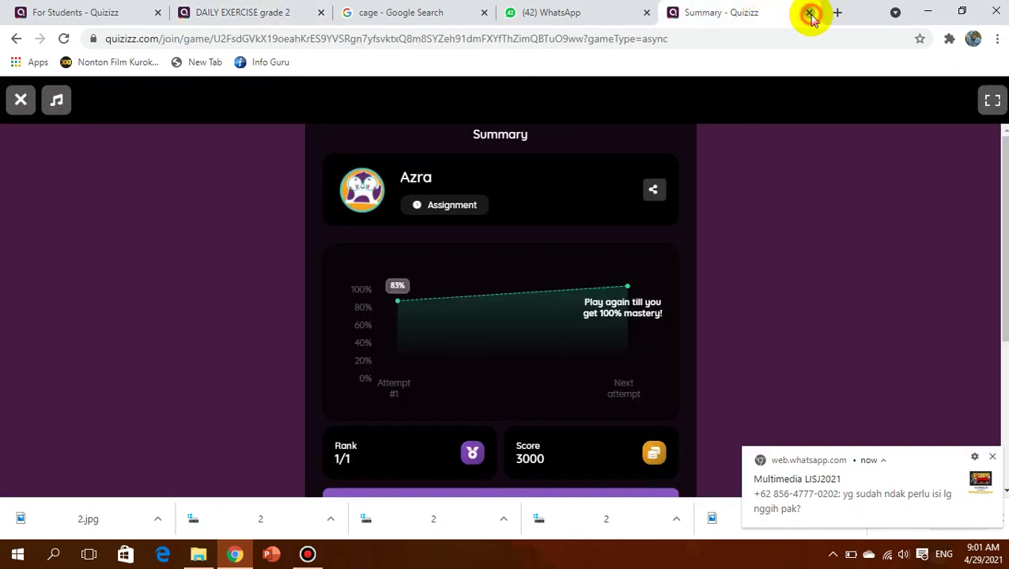
pyautogui.click(809, 14)
pyautogui.click(290, 11)
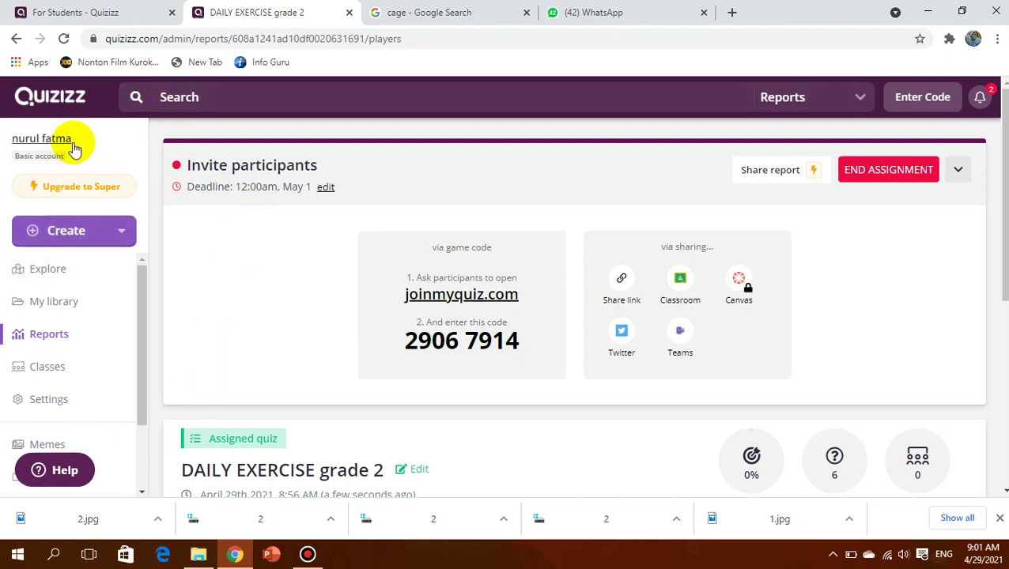
# View the quizzes in My library, and open the running DAILY EXERCISE grade 2 report from the reports list
pyautogui.click(60, 307)
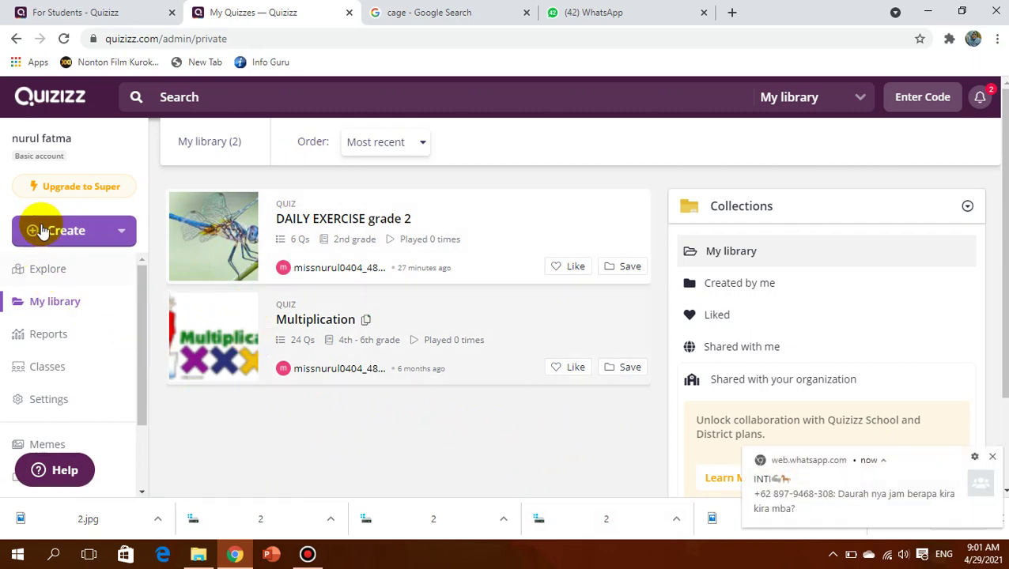
pyautogui.click(43, 346)
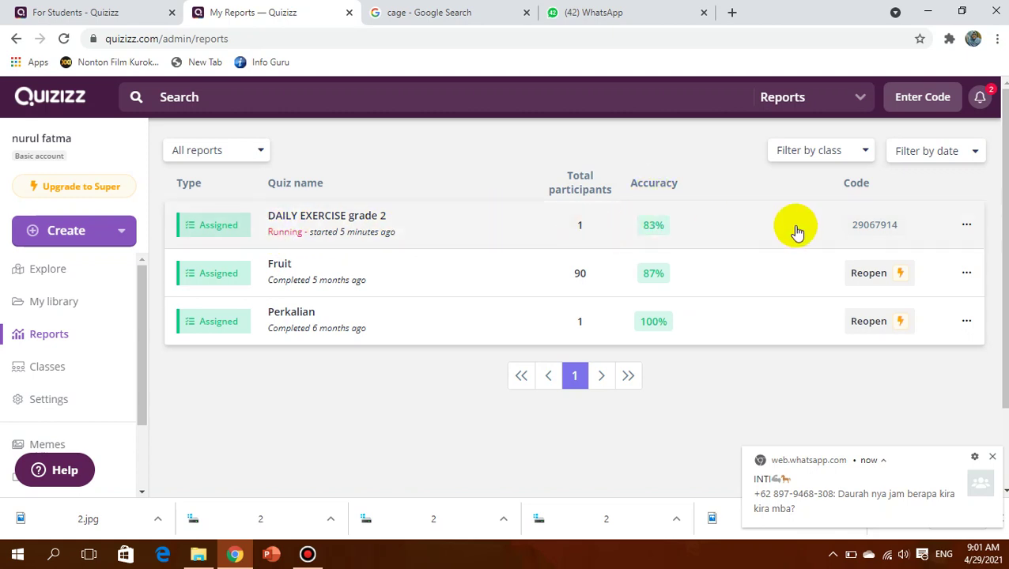
pyautogui.click(704, 239)
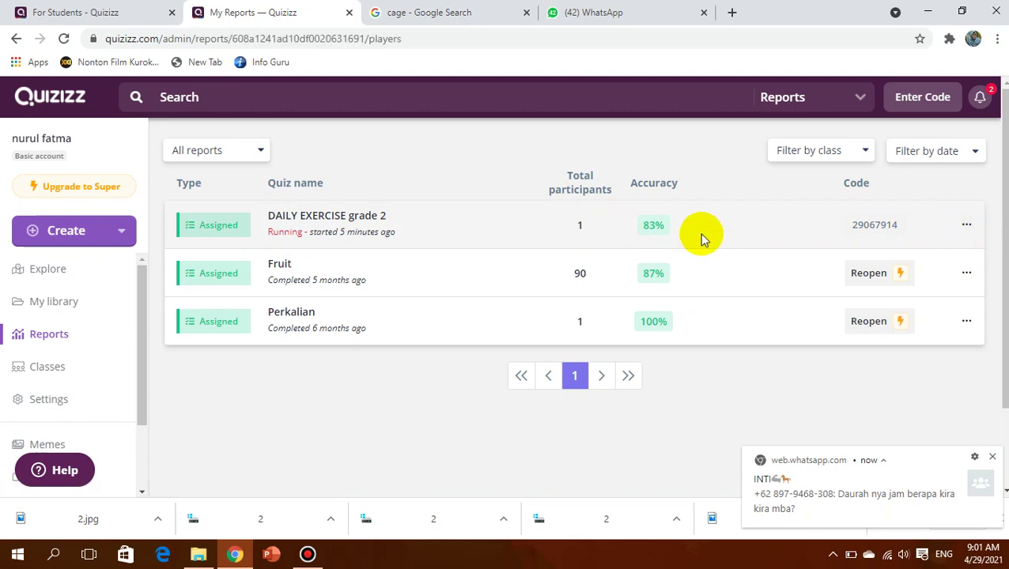
# Examine the participant's correct and incorrect answers, accuracy and score in the report, and check the available search scopes
pyautogui.scroll(-3, 487, 327)
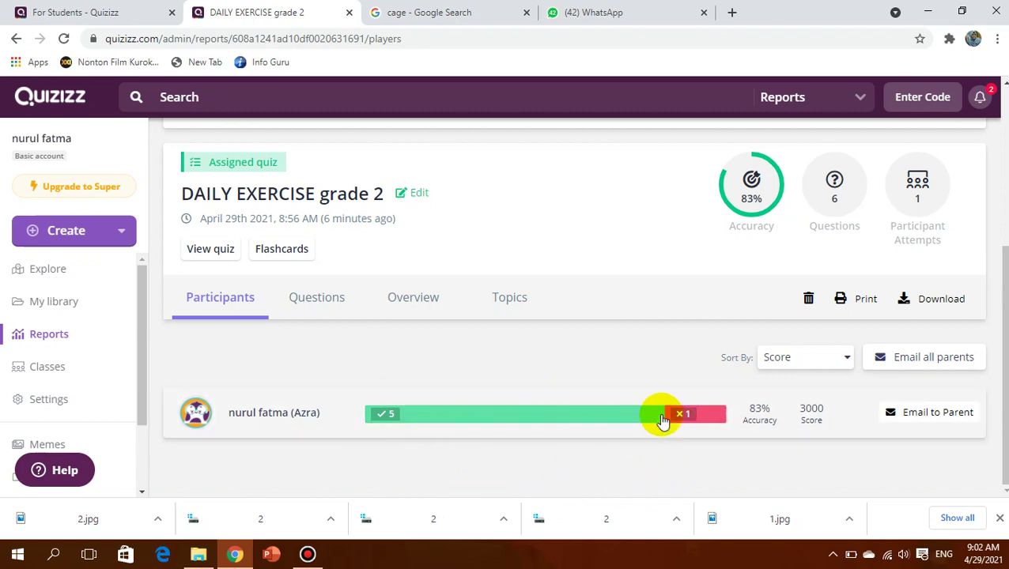
pyautogui.scroll(1, 565, 368)
pyautogui.scroll(-1, 565, 362)
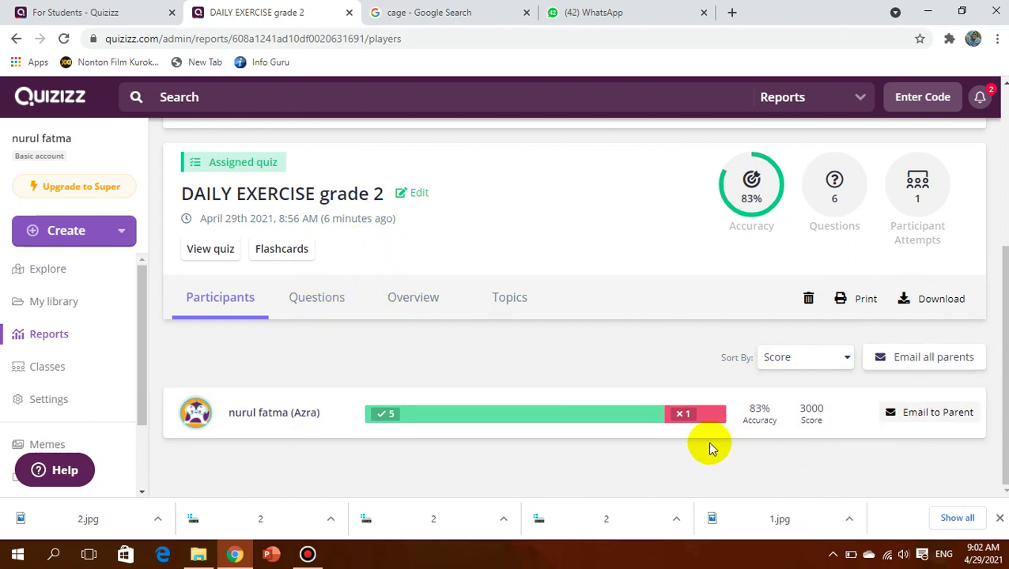
pyautogui.click(313, 311)
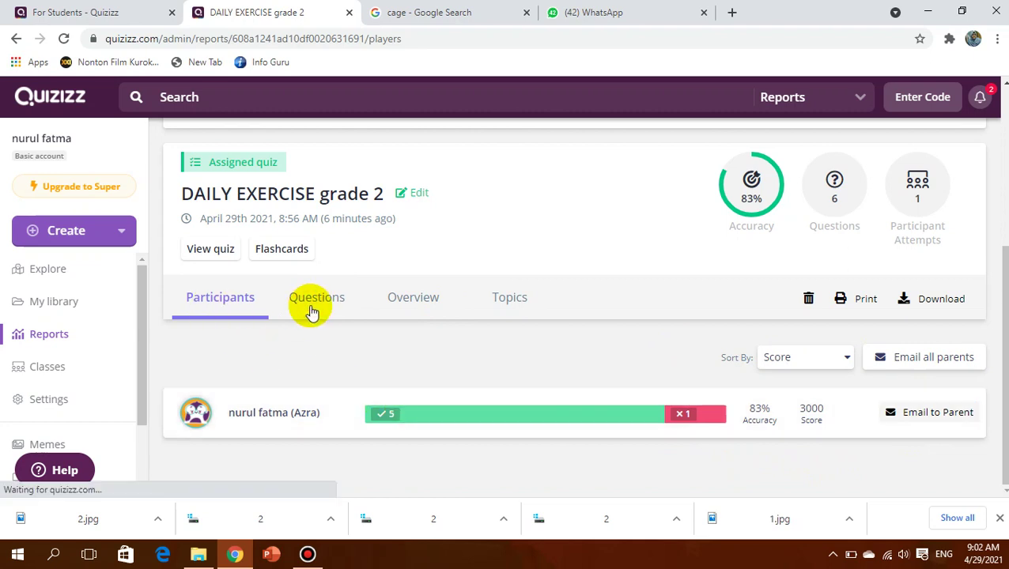
pyautogui.click(251, 311)
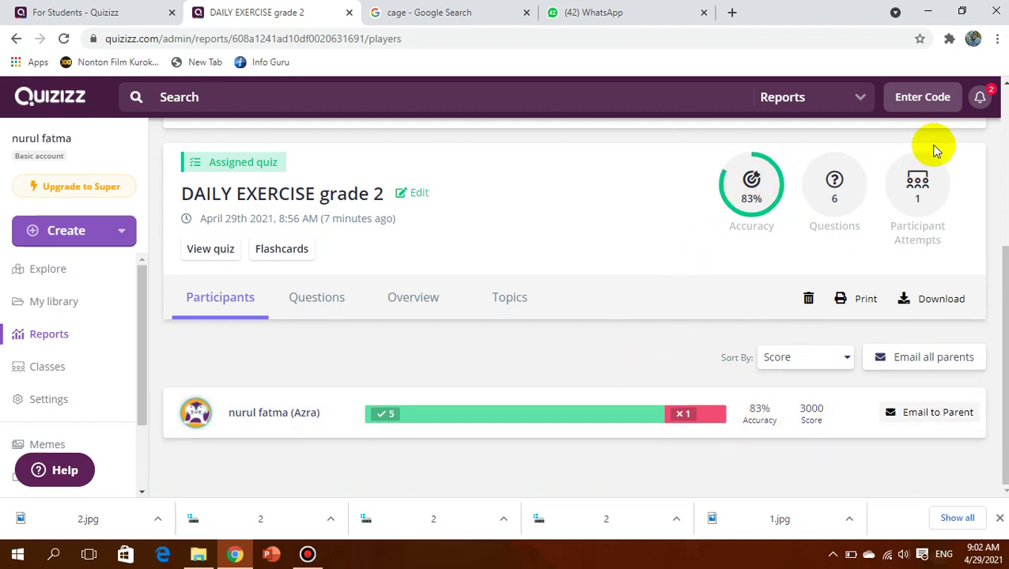
pyautogui.click(860, 105)
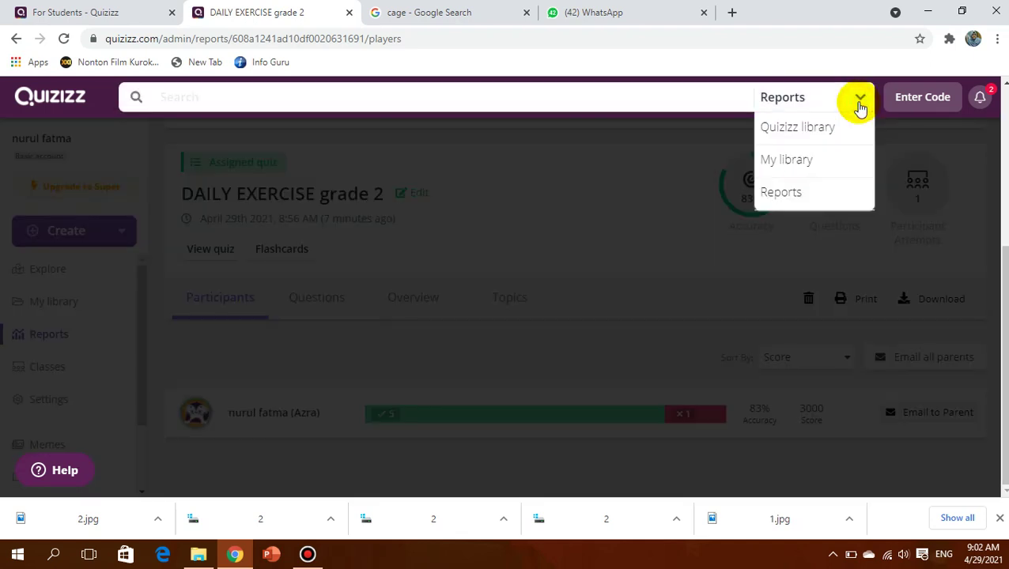
pyautogui.click(860, 105)
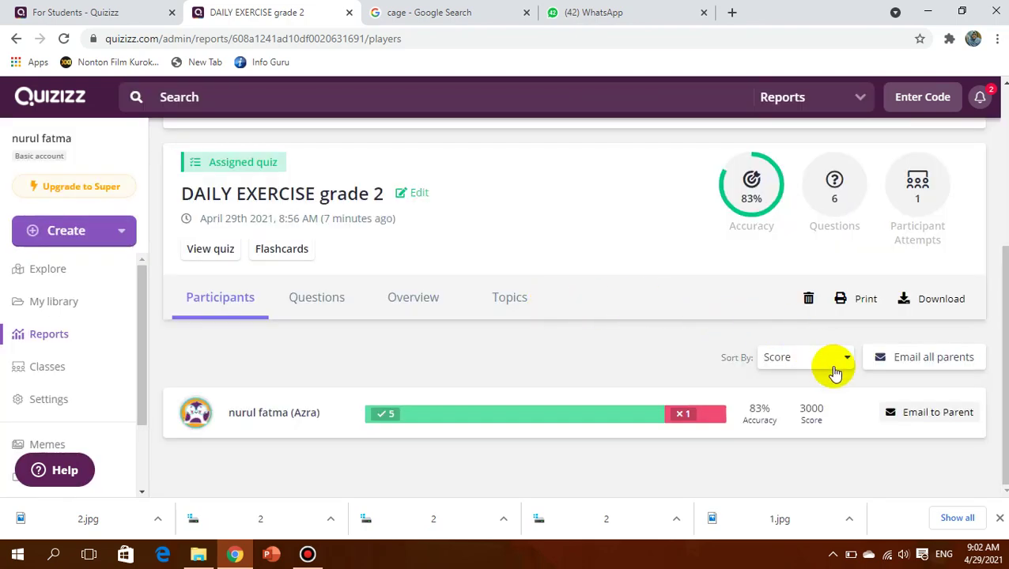
# Download the quiz report as a spreadsheet, open it in Excel and dismiss the product deactivation notice
pyautogui.click(940, 301)
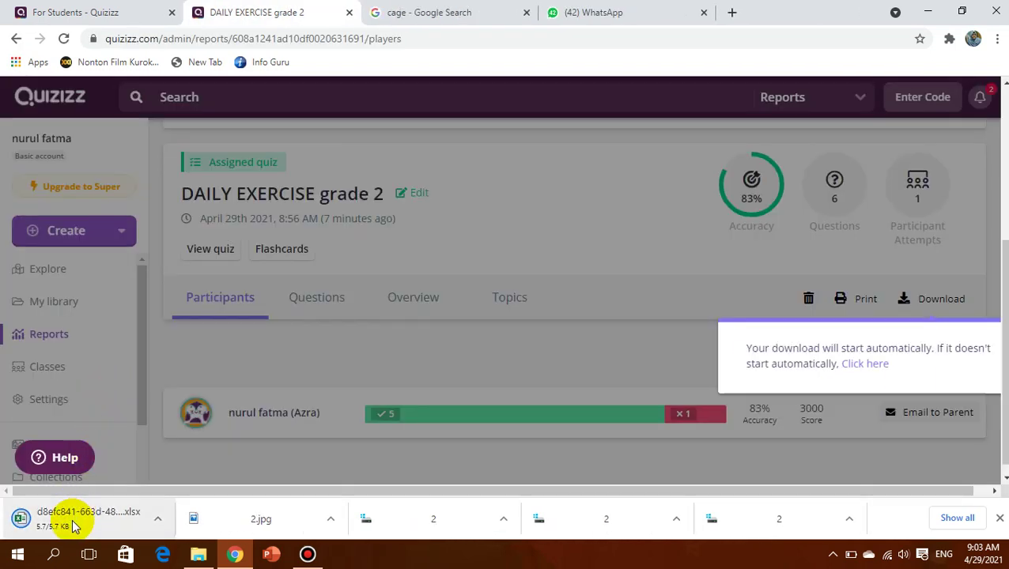
pyautogui.click(75, 524)
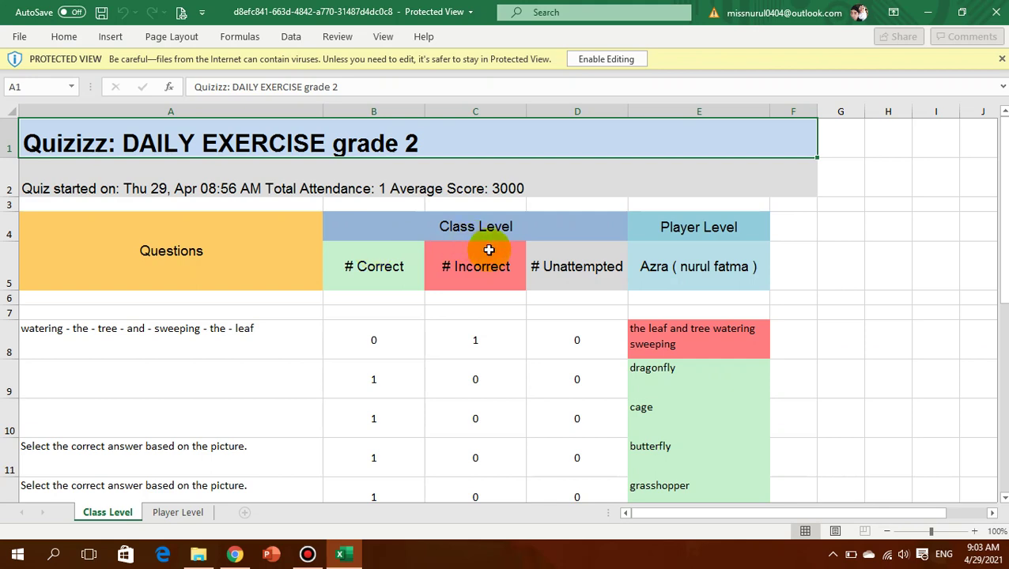
pyautogui.scroll(-2, 496, 267)
pyautogui.scroll(-1, 497, 267)
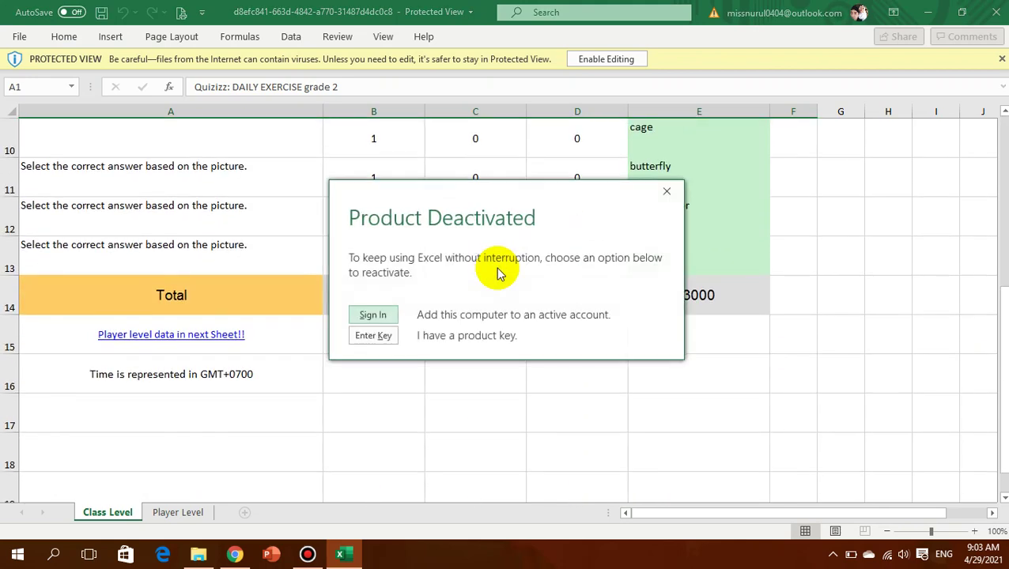
pyautogui.click(664, 190)
# Enable editing of the downloaded workbook and review the per-question results and totals on the Class Level sheet
pyautogui.scroll(-3, 399, 277)
pyautogui.scroll(6, 399, 277)
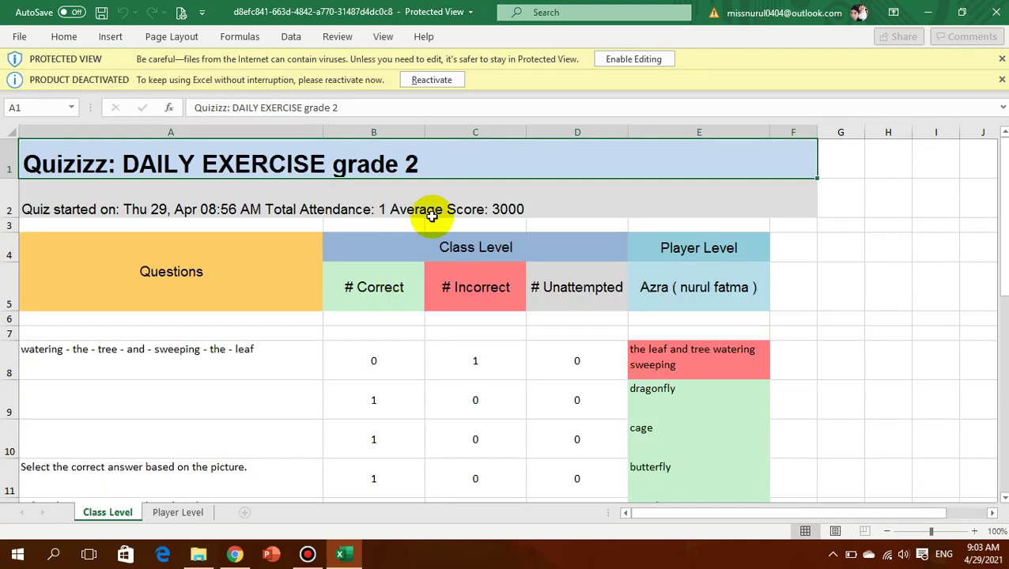
pyautogui.click(637, 61)
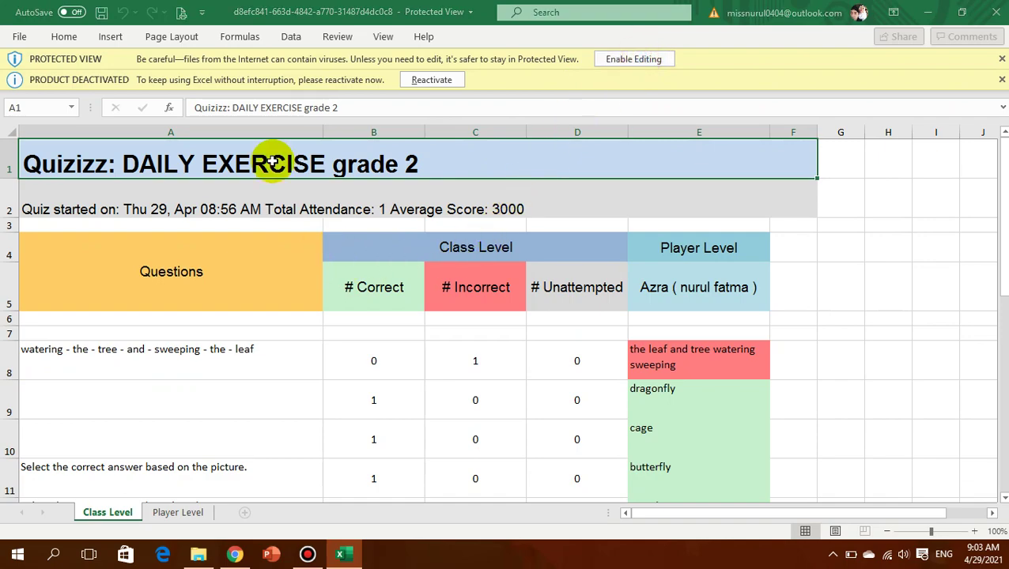
pyautogui.scroll(-3, 375, 360)
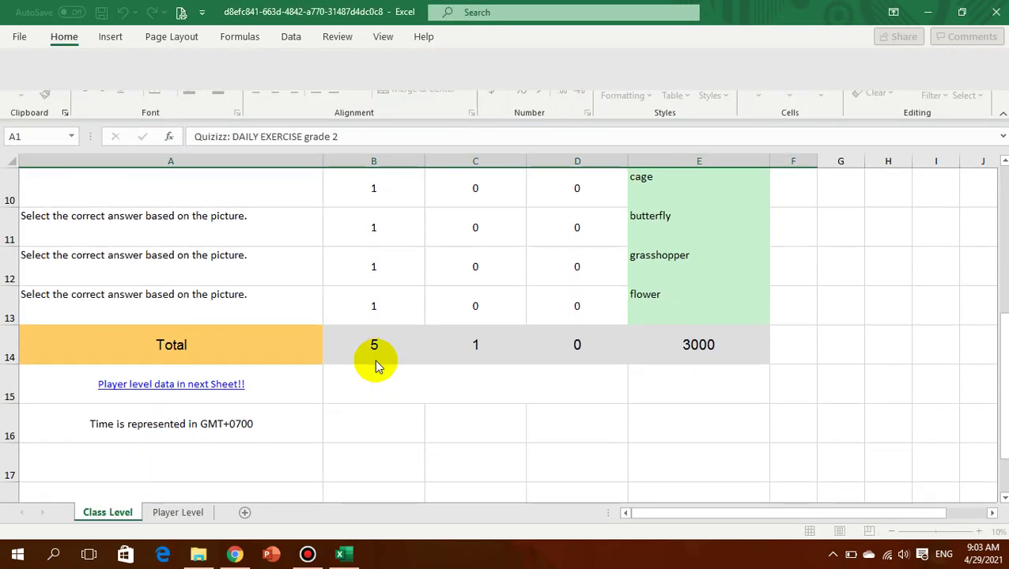
pyautogui.scroll(3, 238, 395)
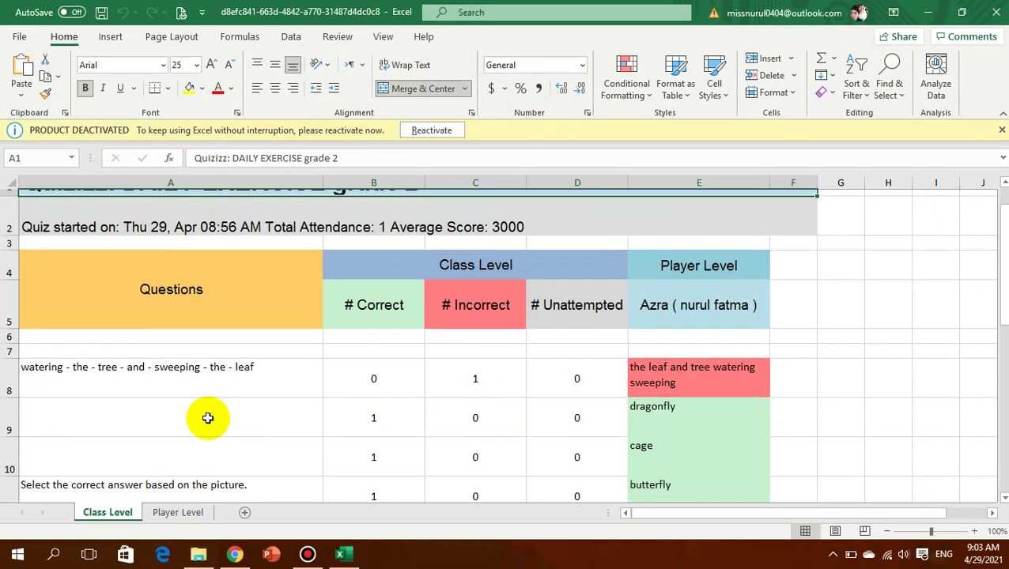
pyautogui.scroll(-2, 202, 443)
# Examine the player's name, score, start time and device info on the Player Level sheet
pyautogui.click(190, 520)
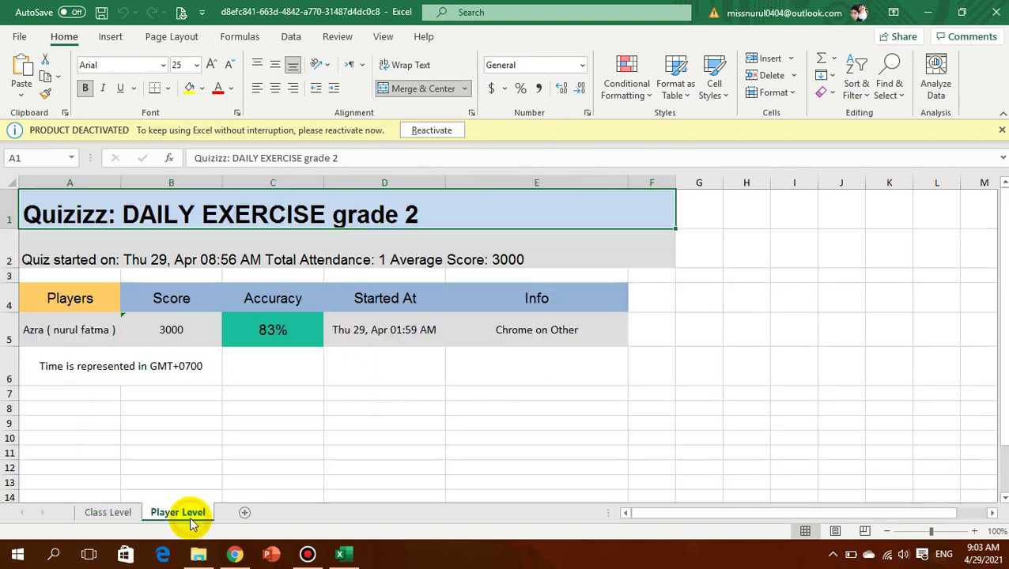
pyautogui.click(427, 331)
pyautogui.click(555, 324)
pyautogui.click(172, 343)
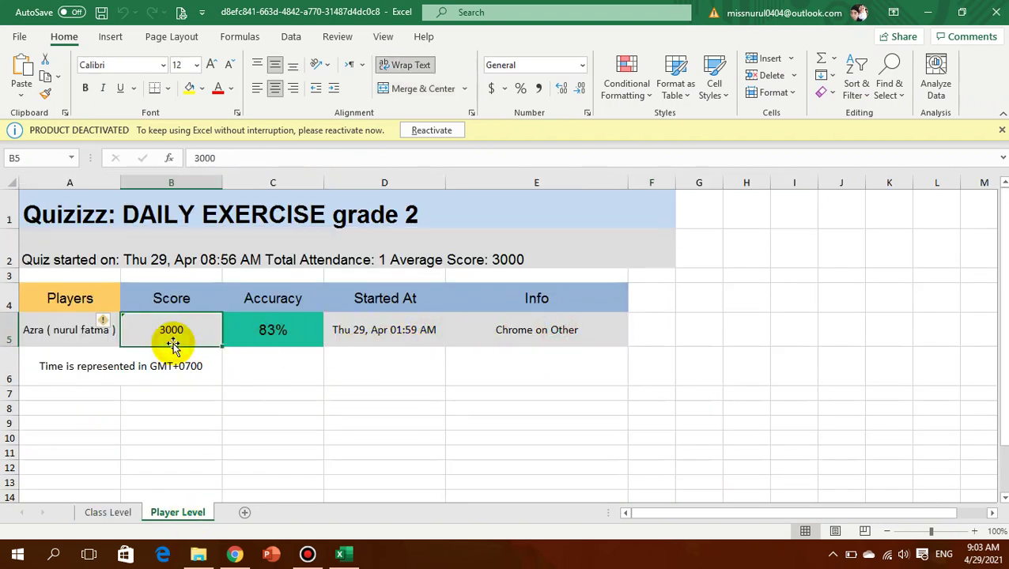
pyautogui.click(57, 331)
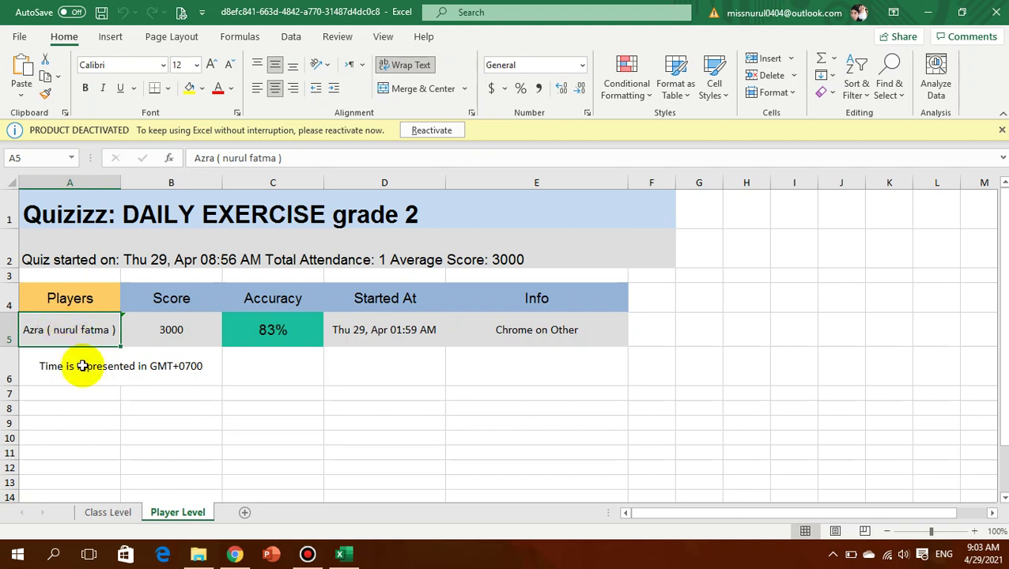
pyautogui.click(651, 330)
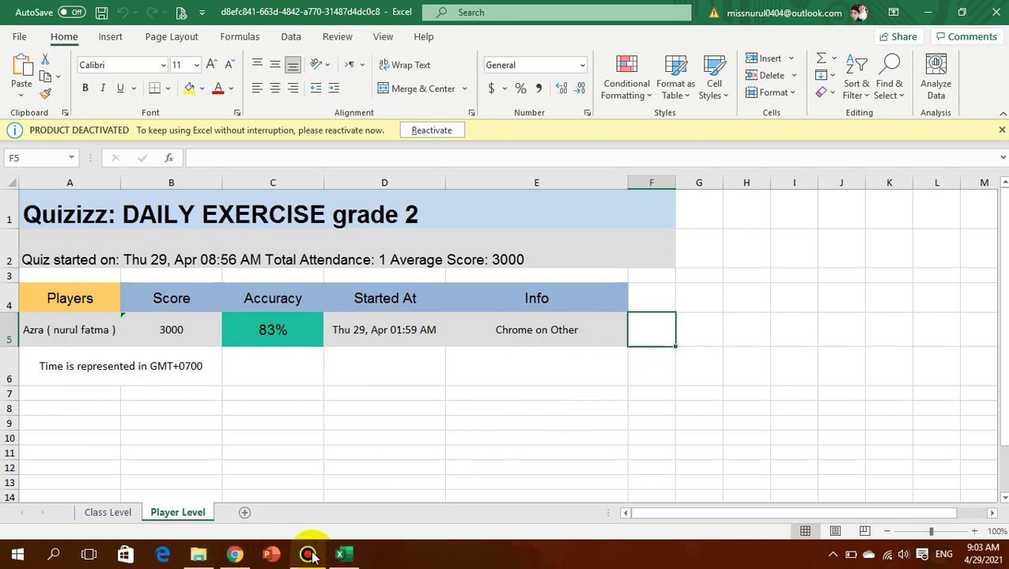
# Switch back to Chrome and look over the assignment's invitation details and participant results
pyautogui.click(234, 554)
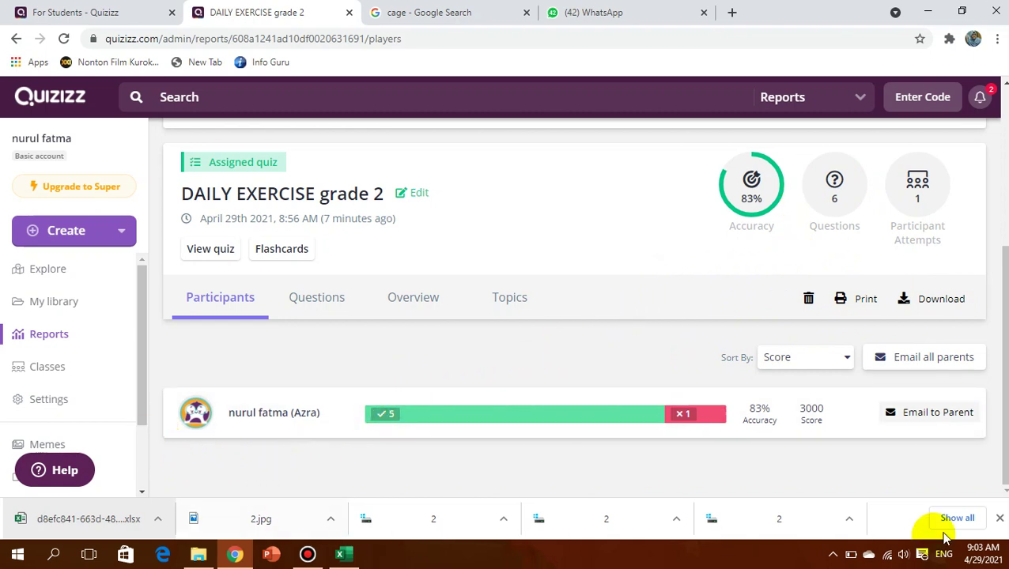
pyautogui.scroll(4, 584, 326)
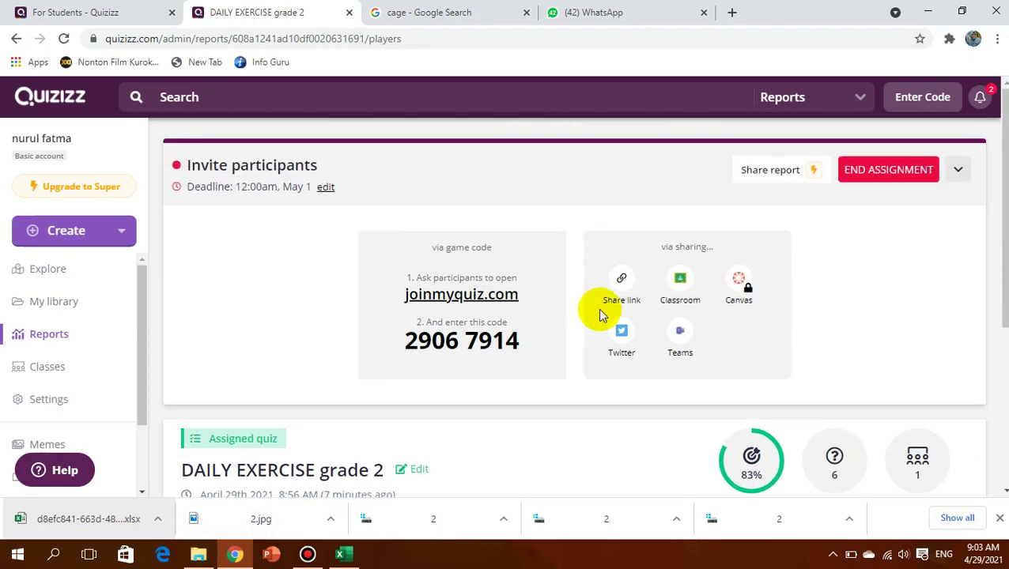
pyautogui.scroll(-4, 605, 306)
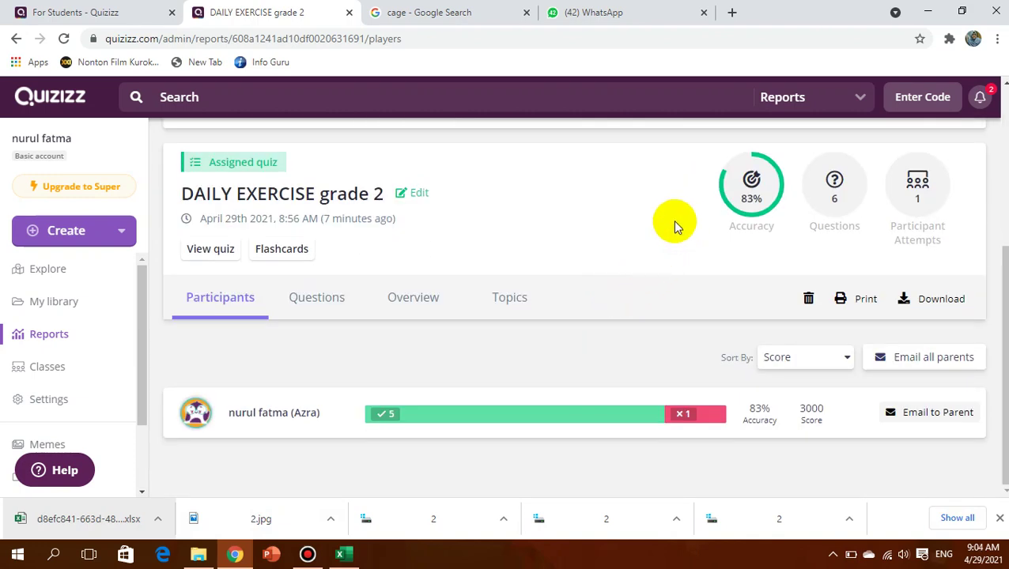